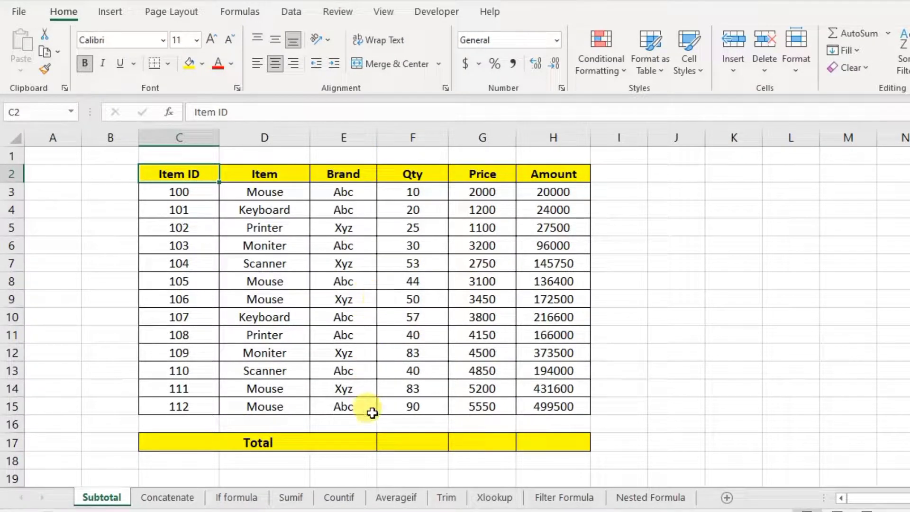
- Enter =SUM(F3:F15) in F17 to total the Qty column, giving 625
left_click(417, 444)
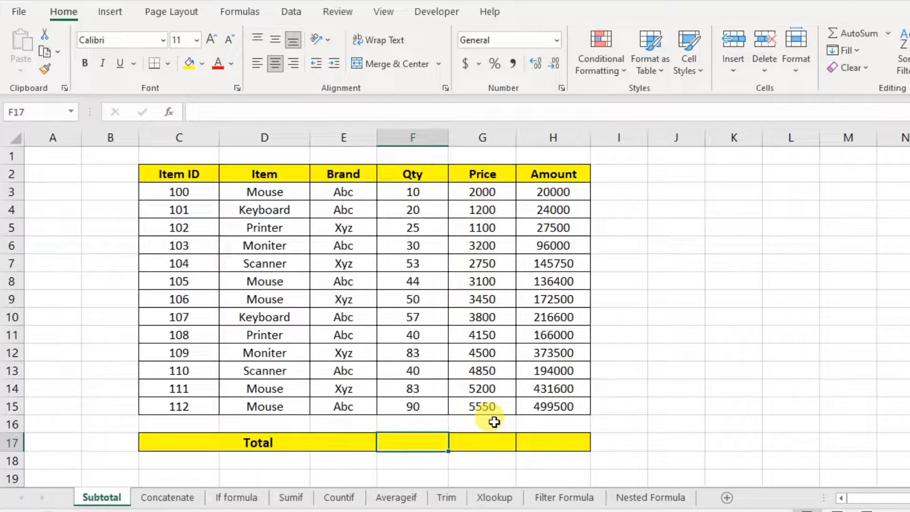
type("=sum")
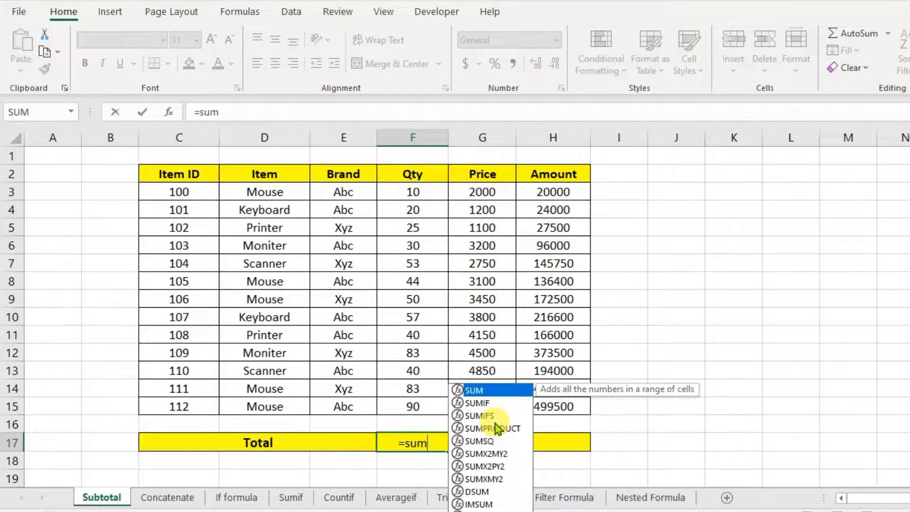
type("(")
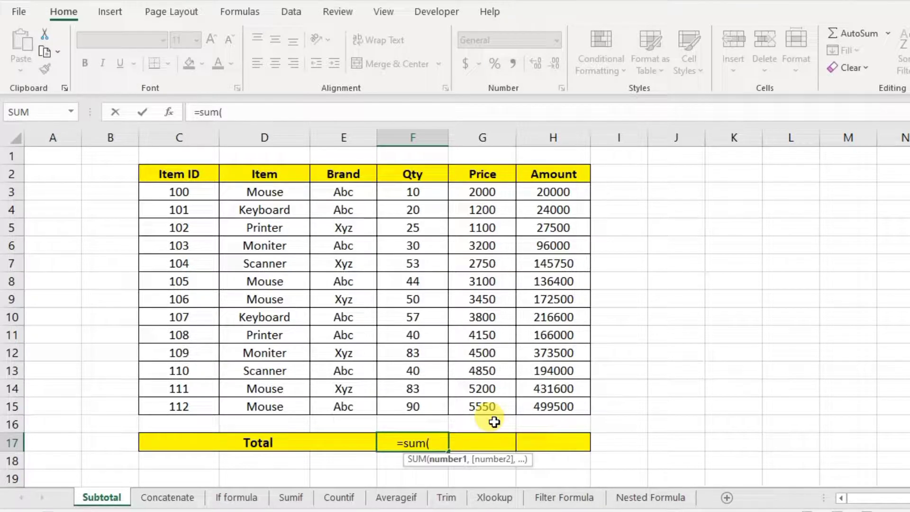
left_click_drag(415, 191, 415, 397)
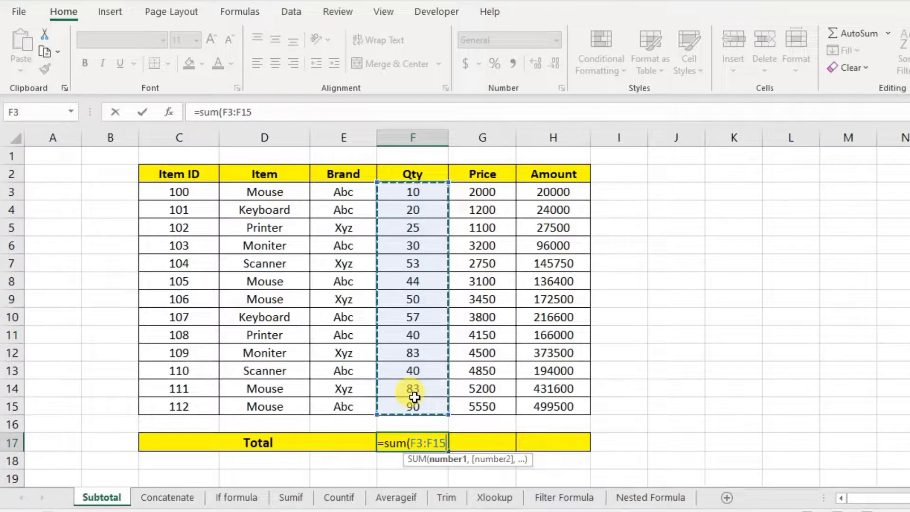
key("Return")
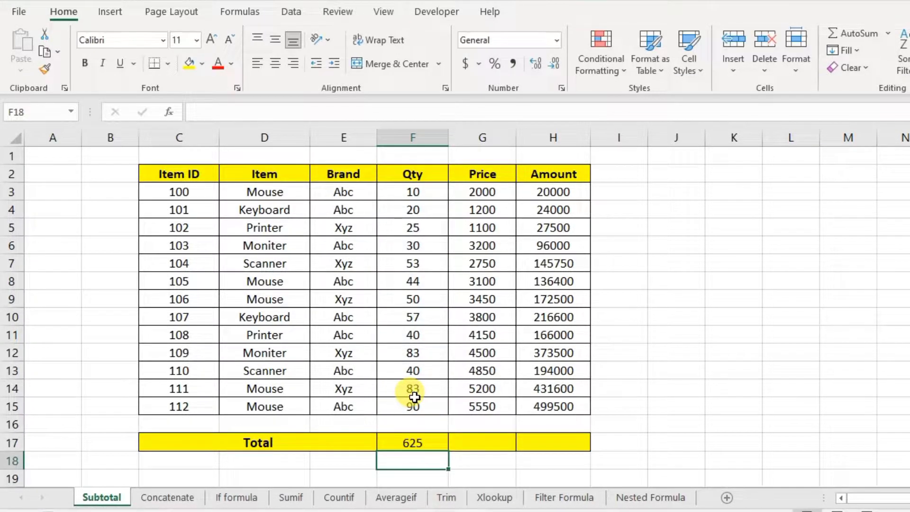
left_click(428, 448)
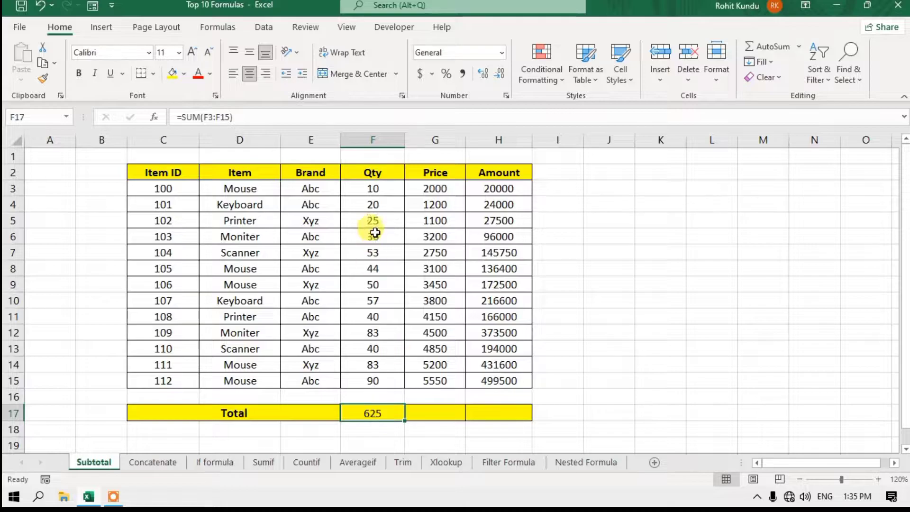
- Turn on filtering for the item table and filter Brand to show only Abc
left_click(423, 179)
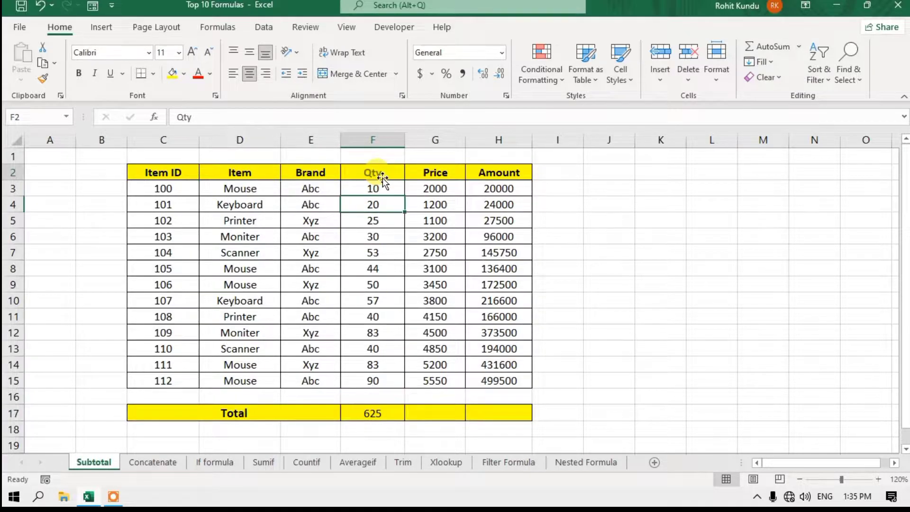
left_click(821, 79)
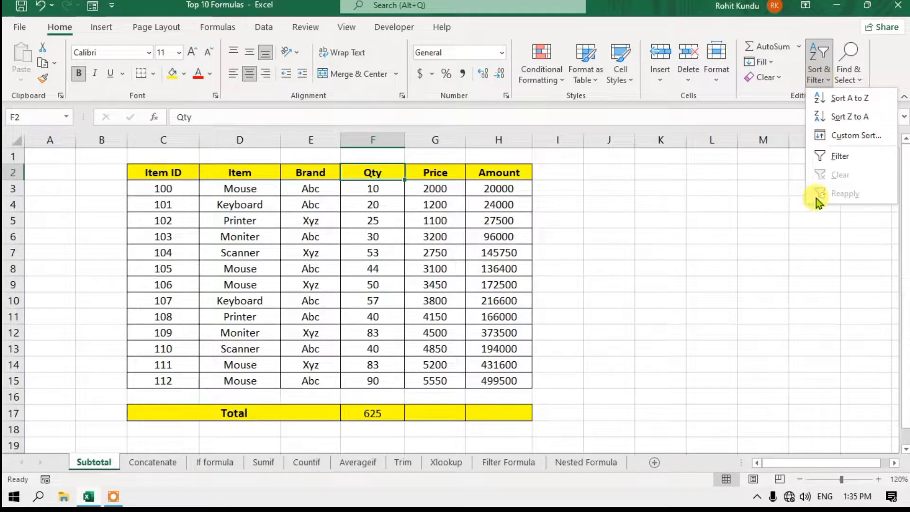
left_click(854, 157)
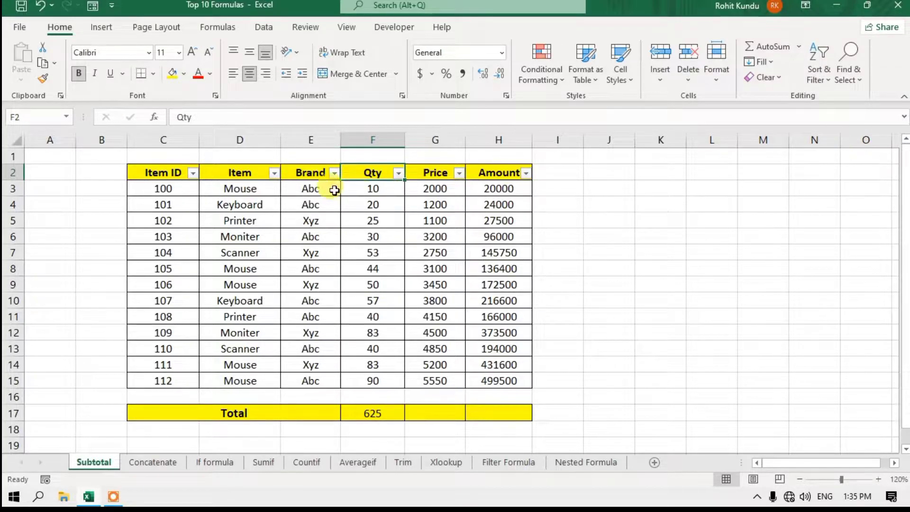
left_click(335, 173)
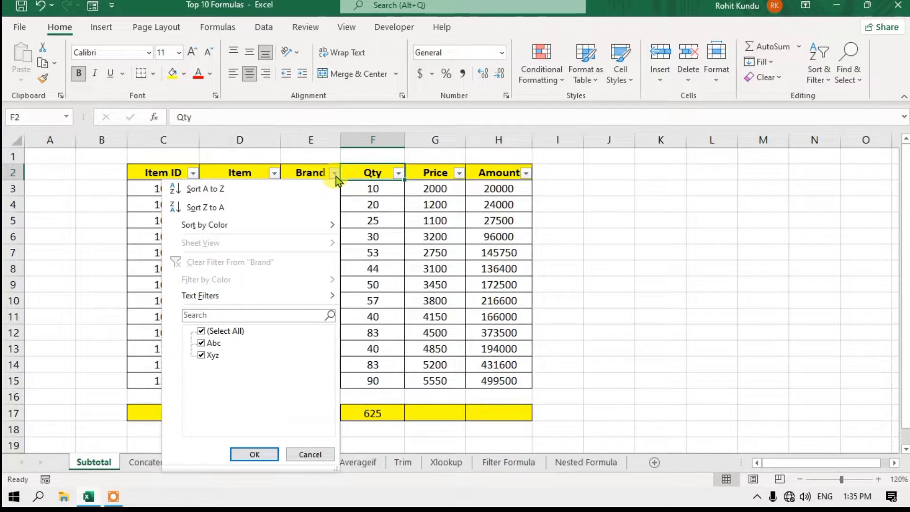
left_click(201, 331)
left_click(202, 343)
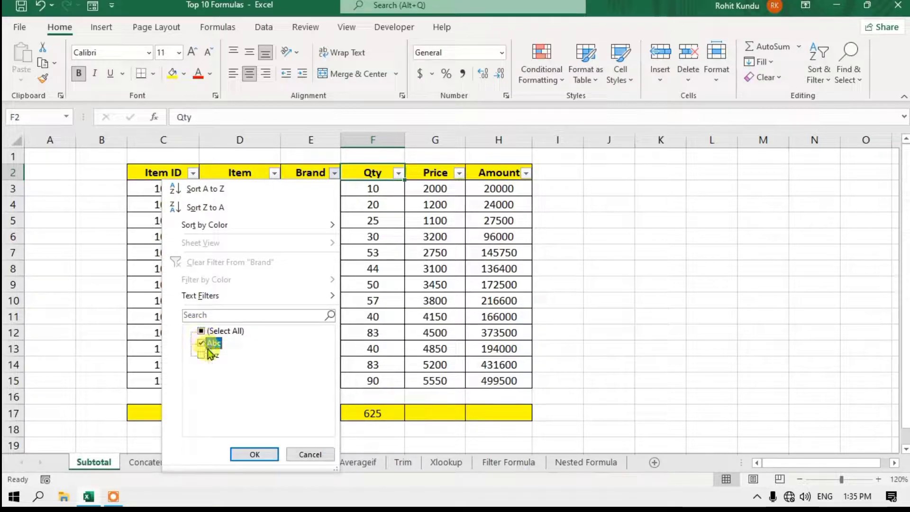
left_click(249, 453)
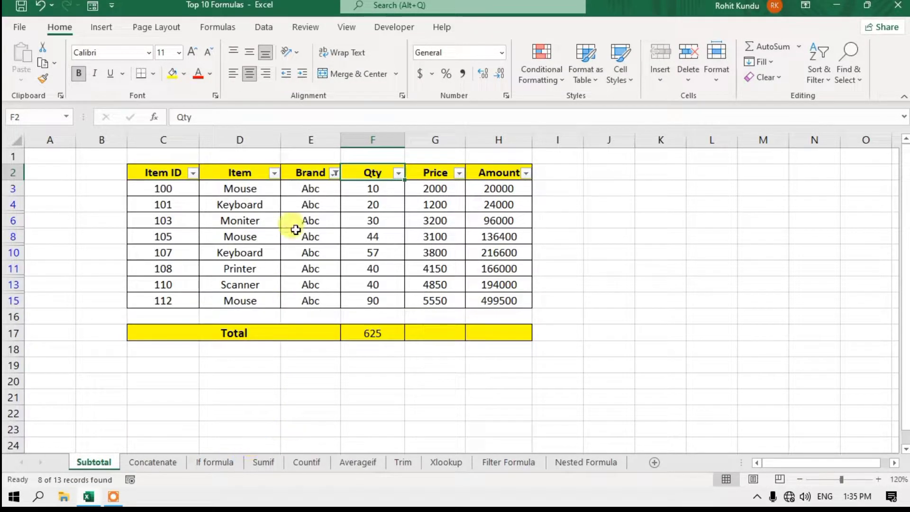
- Select the visible Abc rows and confirm the F17 total still reads 625
left_click_drag(308, 189, 308, 287)
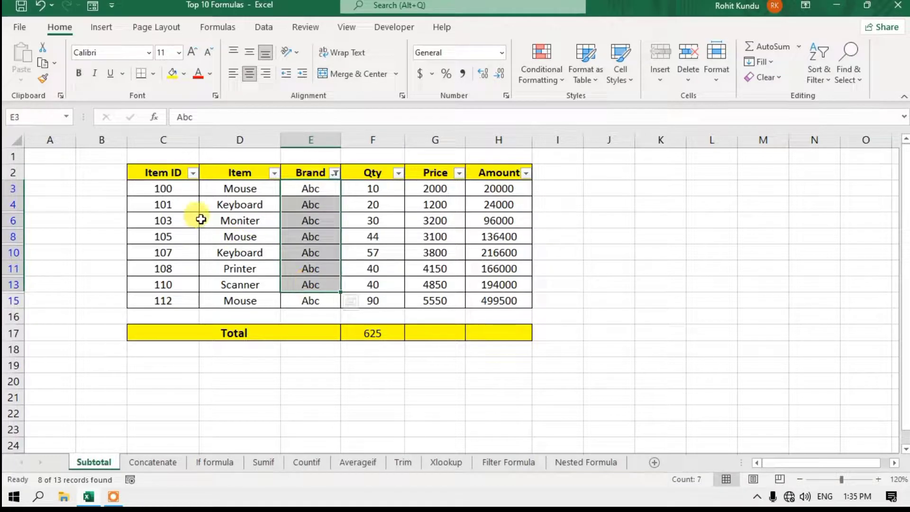
left_click_drag(178, 189, 479, 299)
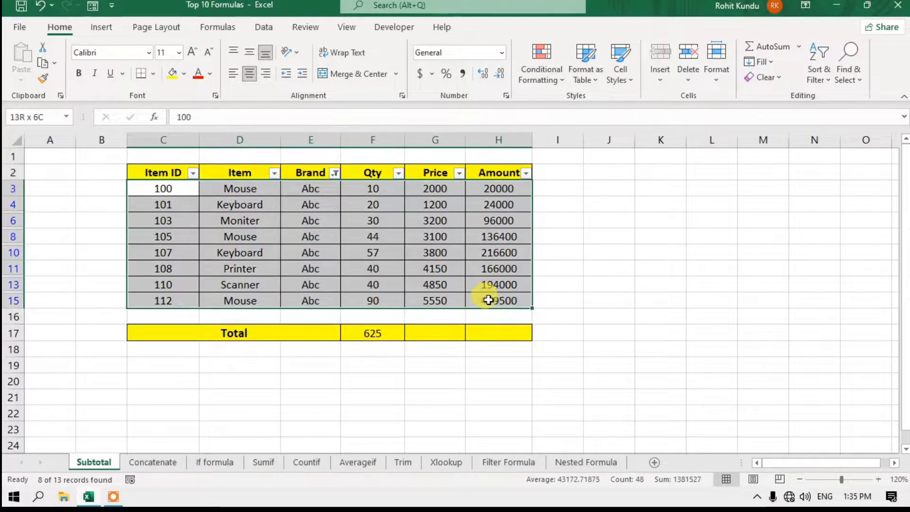
left_click(435, 285)
left_click(351, 325)
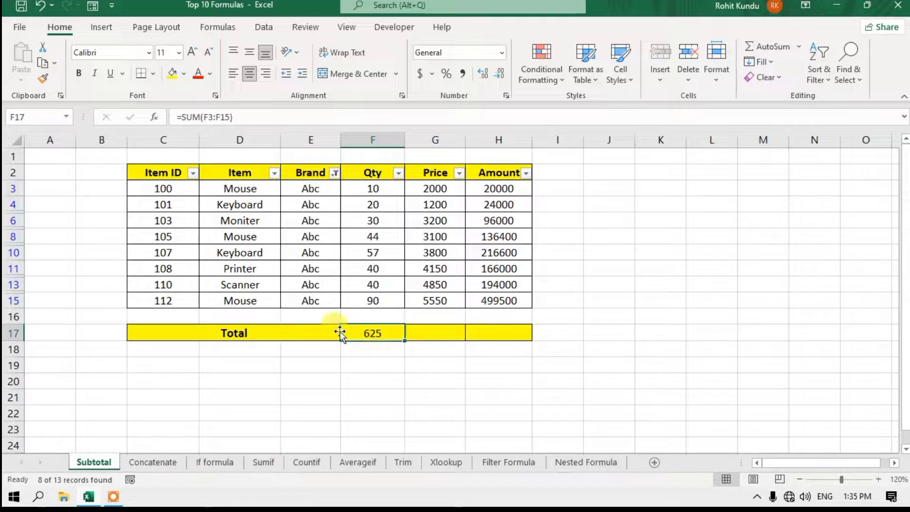
- Reselect all brands in the Brand filter so all 13 rows show again
left_click(337, 174)
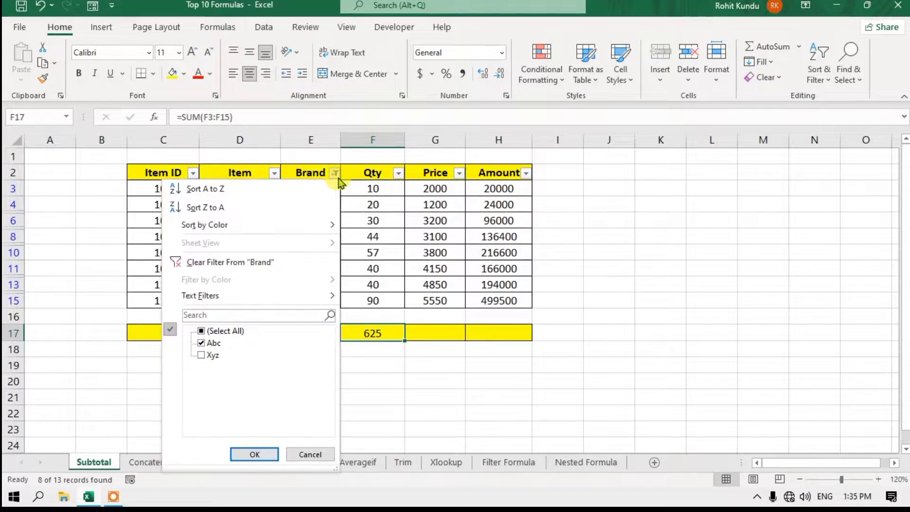
left_click(201, 331)
left_click(246, 457)
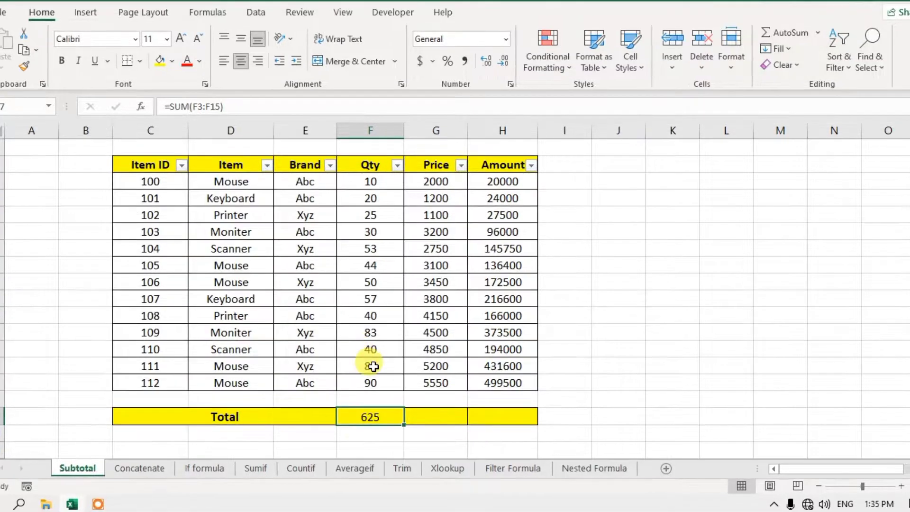
- Start a SUBTOTAL formula in F19 using function number 9 (SUM)
scroll(373, 366, "down", 1)
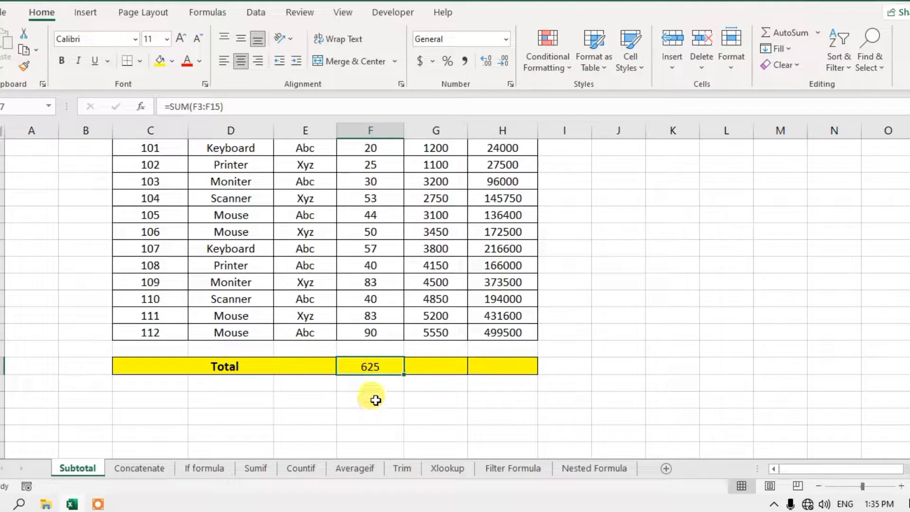
left_click(375, 399)
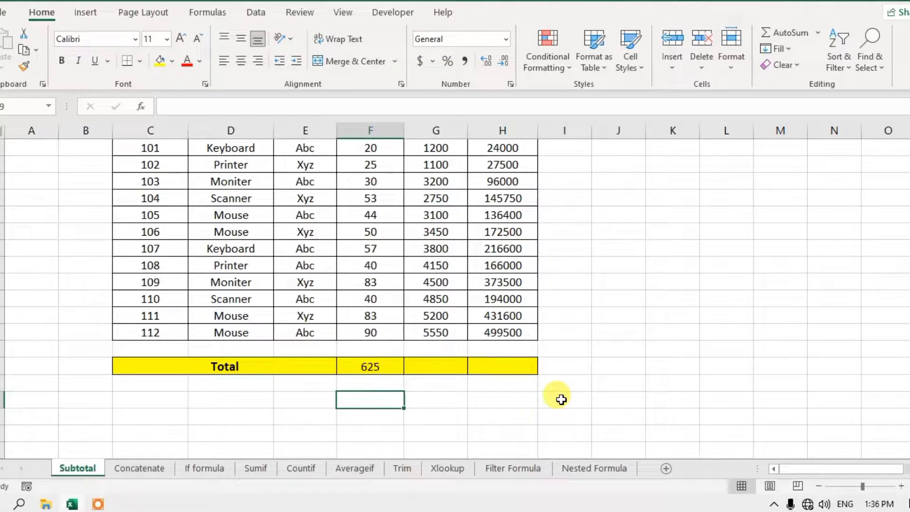
type("=su")
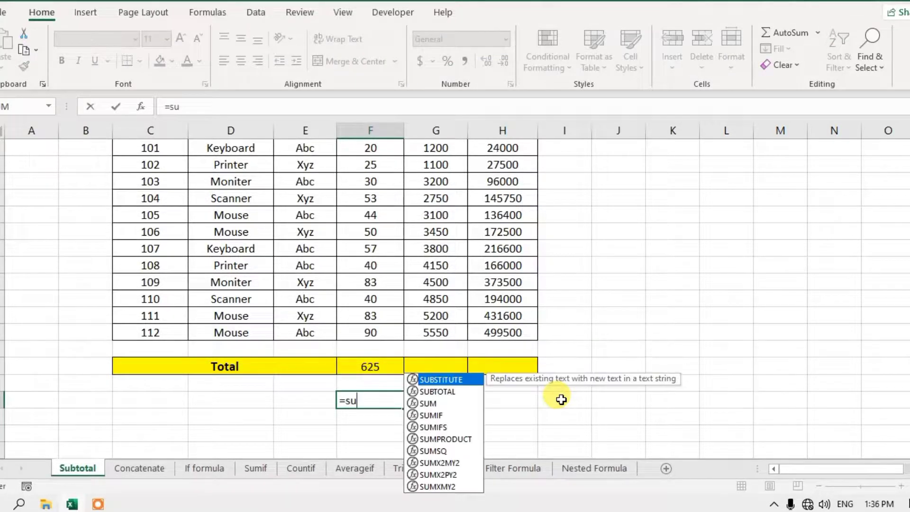
type("bt")
key("Tab")
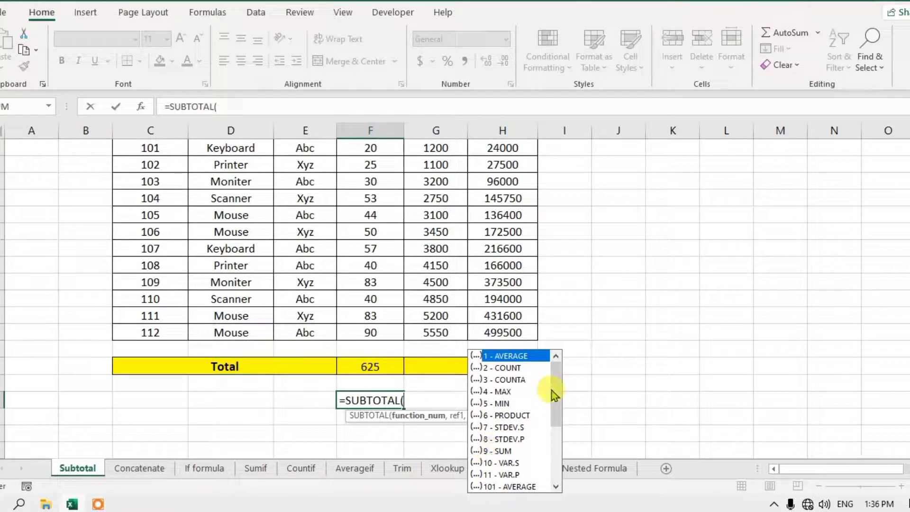
left_click_drag(557, 400, 555, 430)
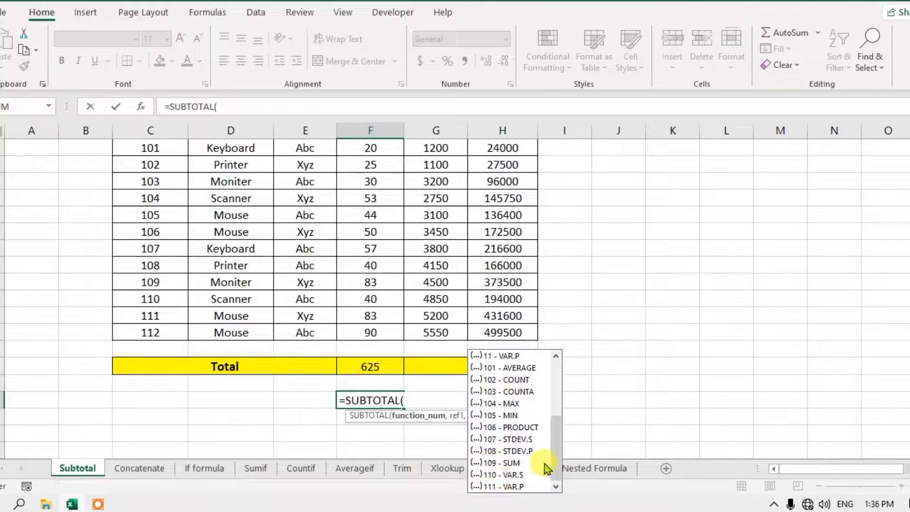
left_click_drag(553, 459, 550, 388)
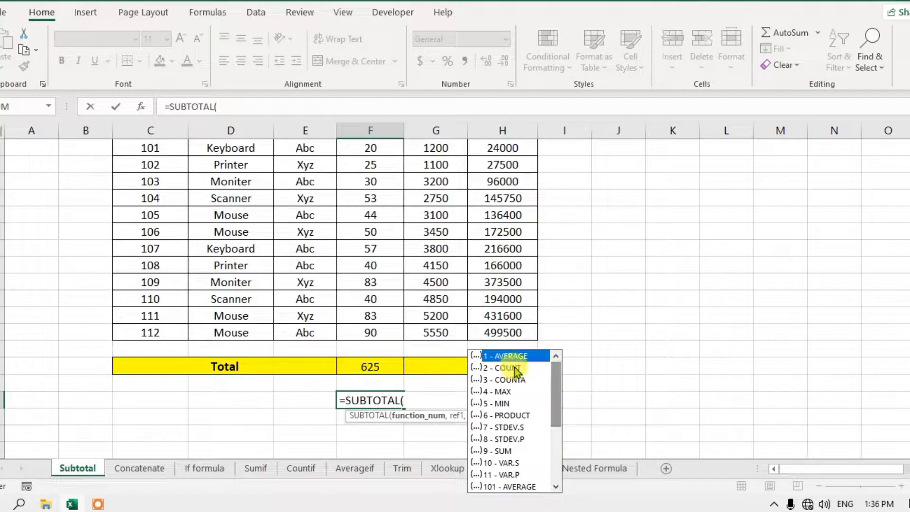
left_click(485, 452)
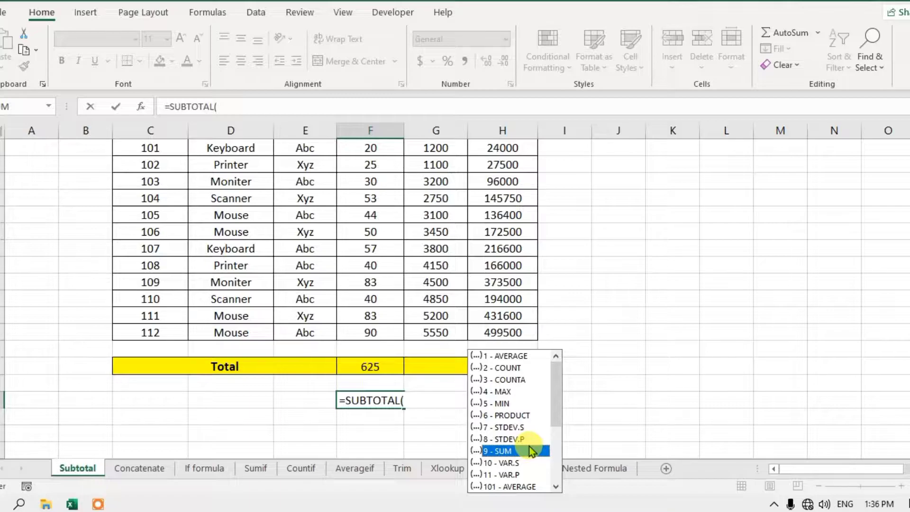
key("Tab")
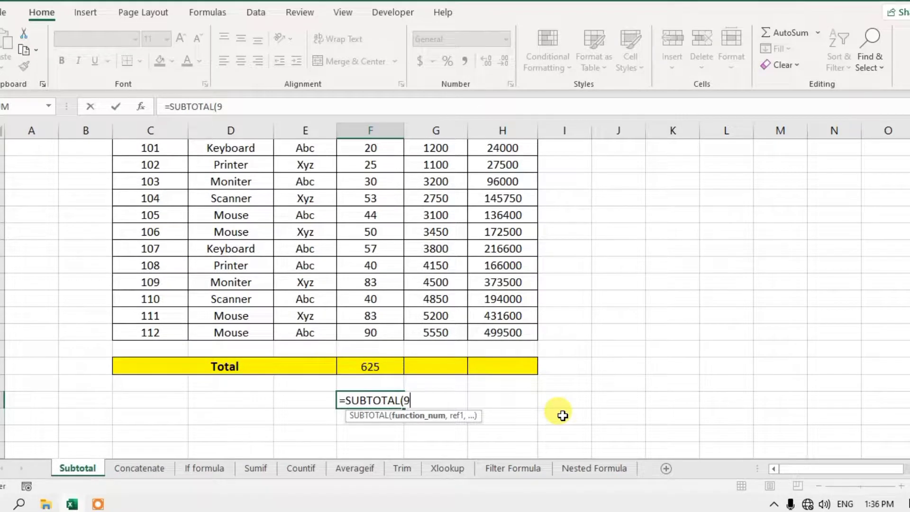
- Complete F19 as =SUBTOTAL(9,F3:F15), showing 625
type(",")
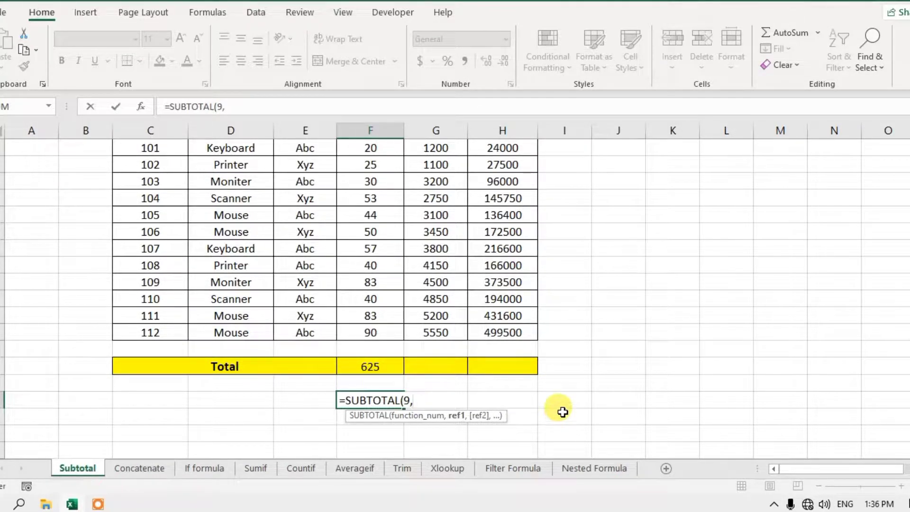
scroll(890, 338, "up", 1)
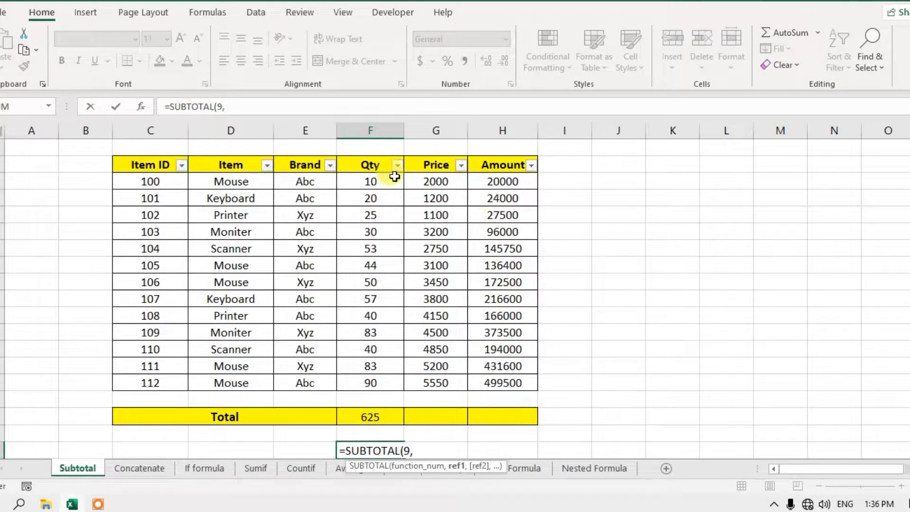
left_click_drag(388, 181, 379, 384)
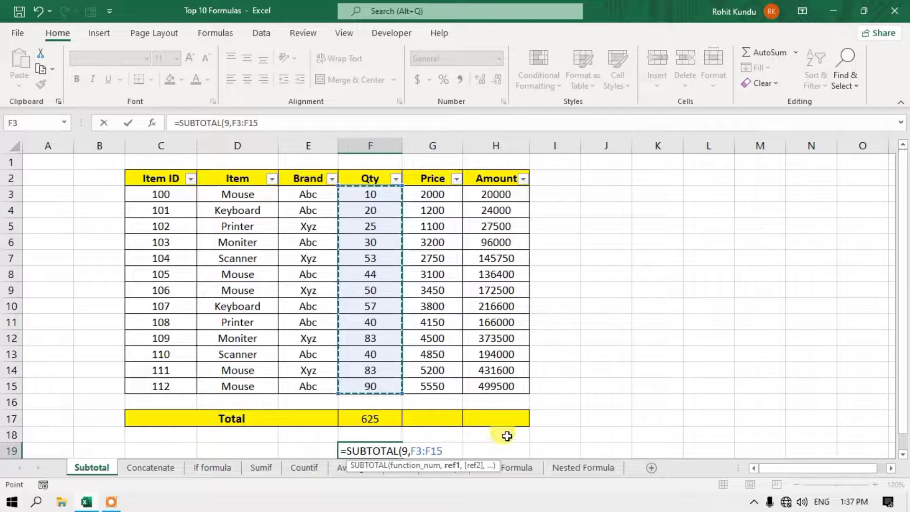
type(")")
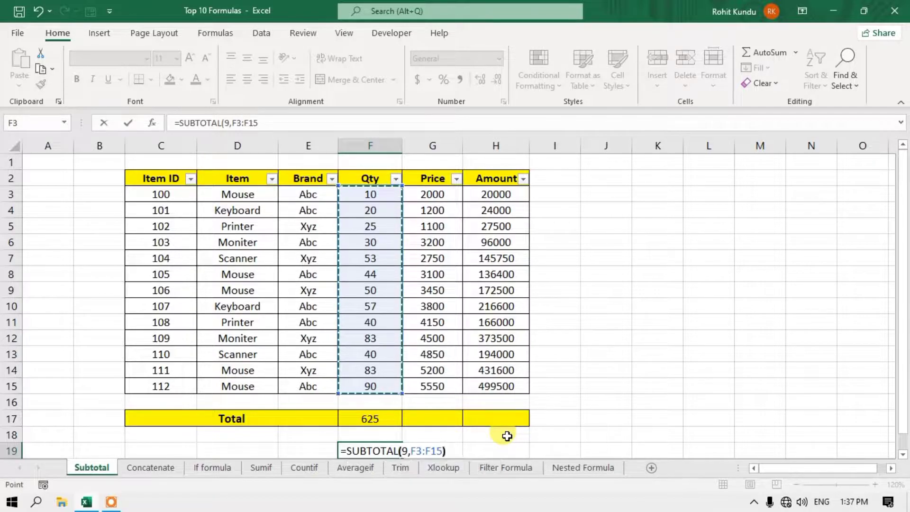
key("ctrl+Return")
key("Return")
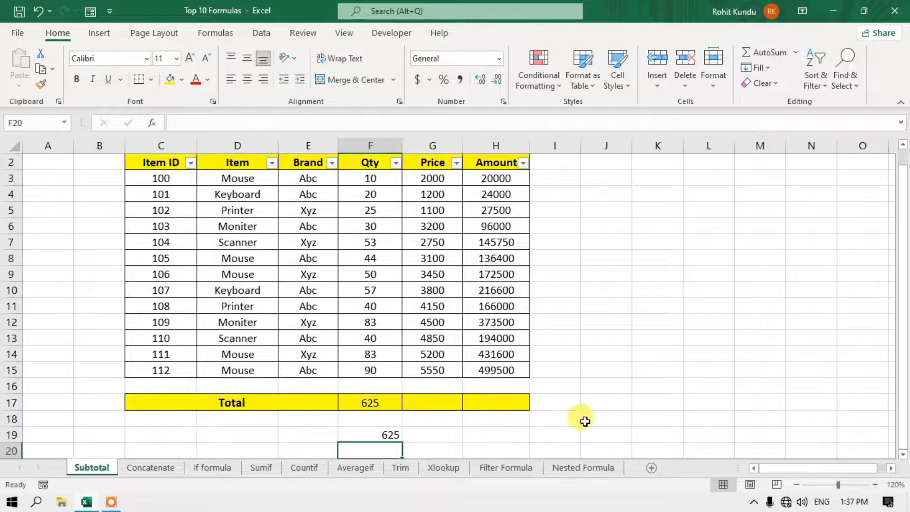
left_click(387, 407)
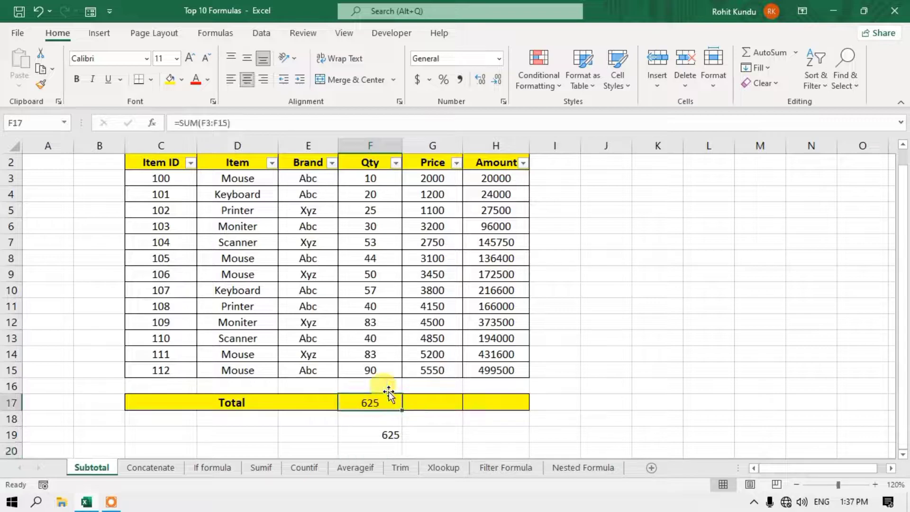
left_click(383, 438)
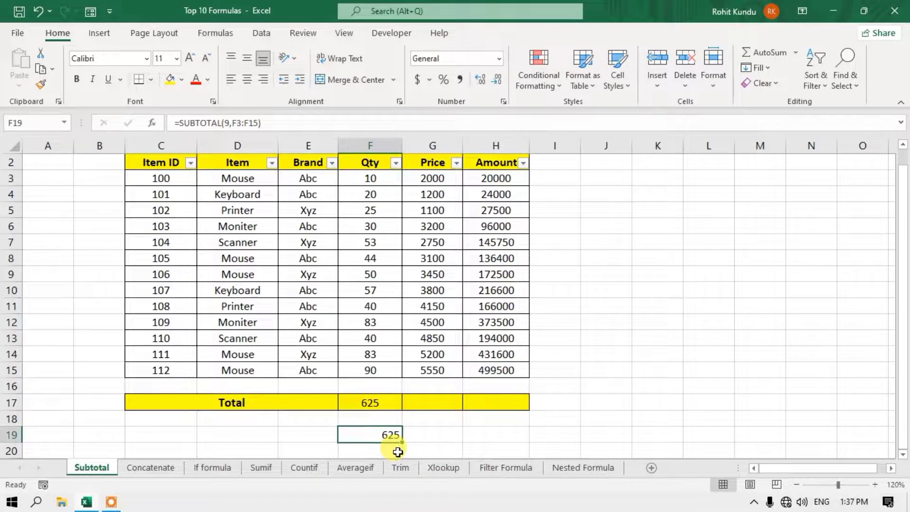
left_click(796, 484)
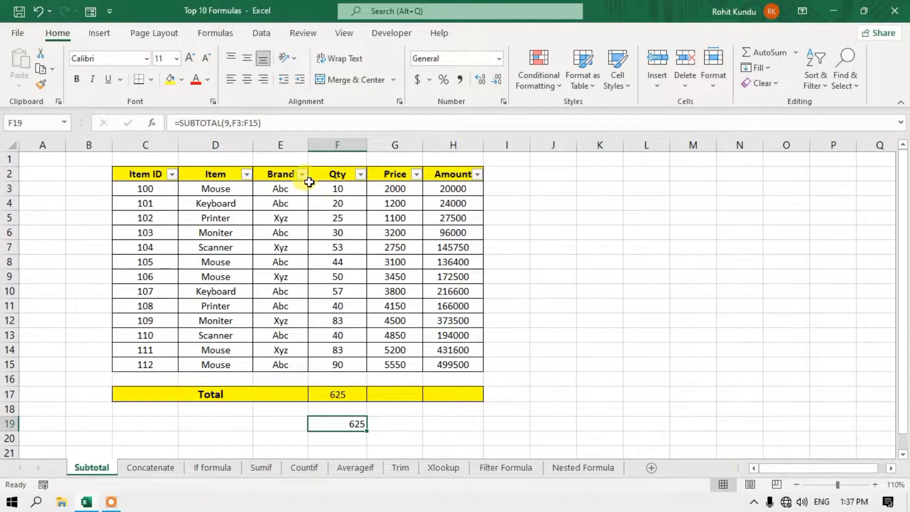
left_click(302, 175)
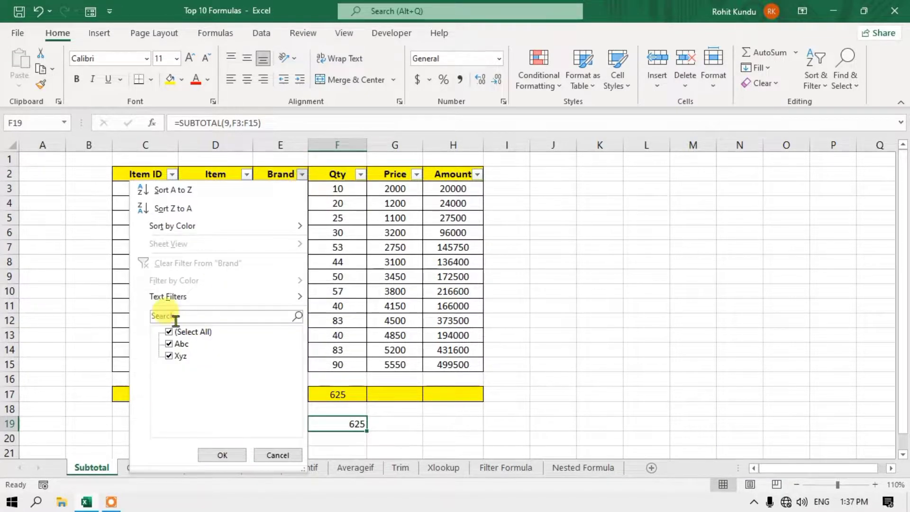
left_click(169, 332)
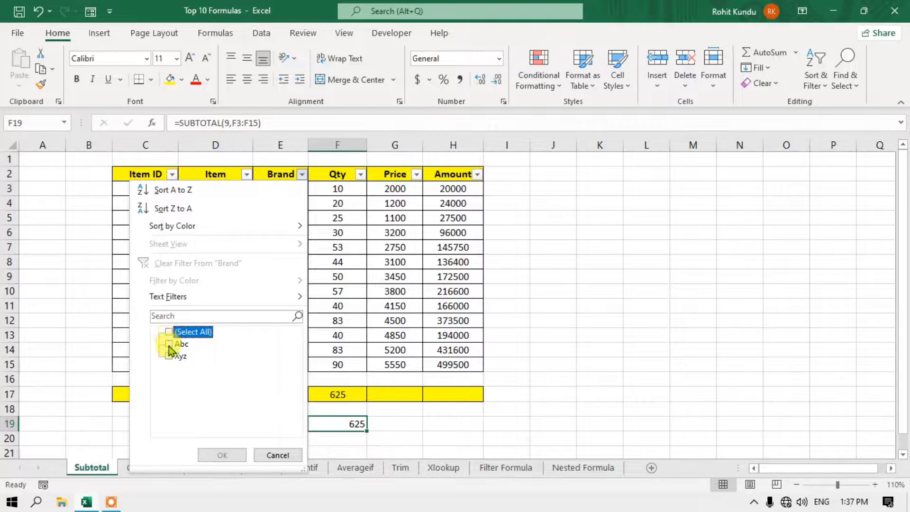
left_click(169, 343)
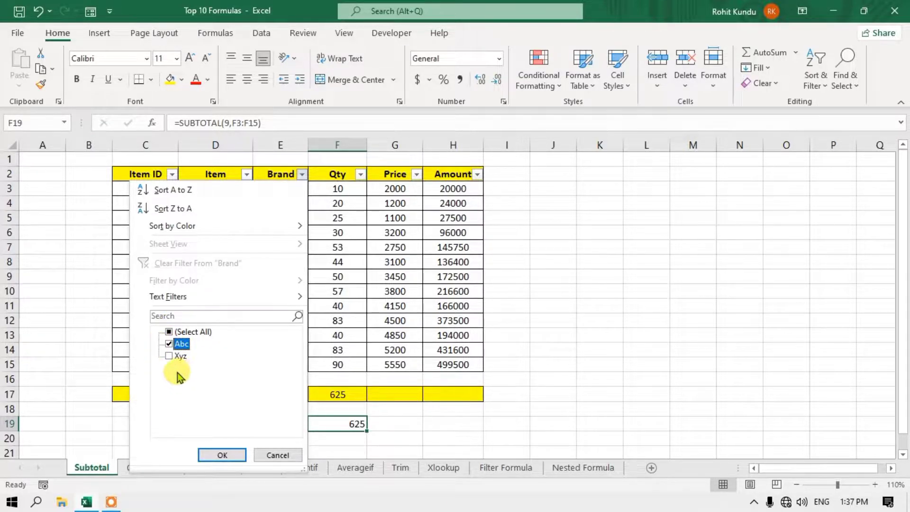
left_click(211, 455)
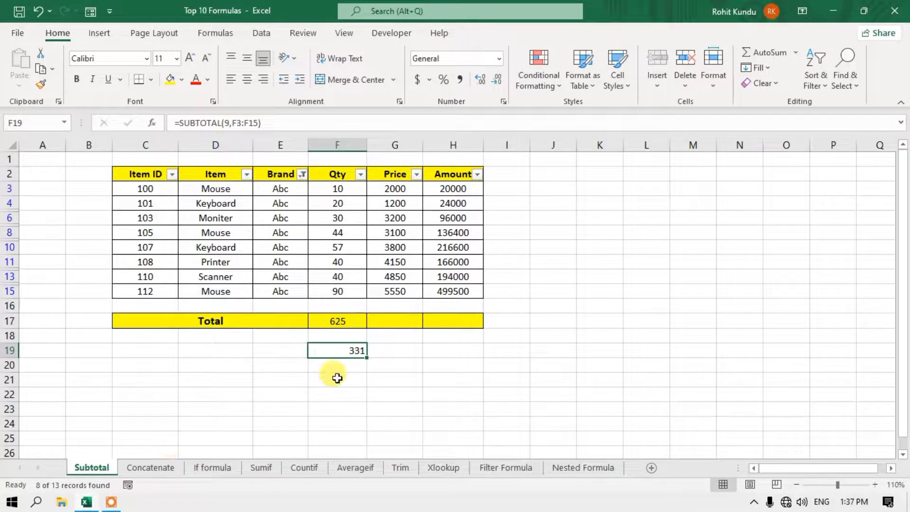
left_click(337, 317)
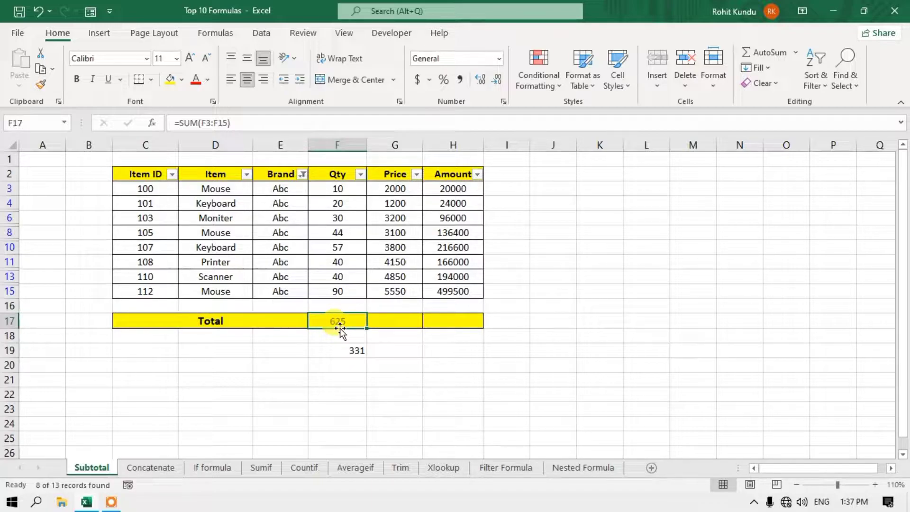
left_click(350, 352)
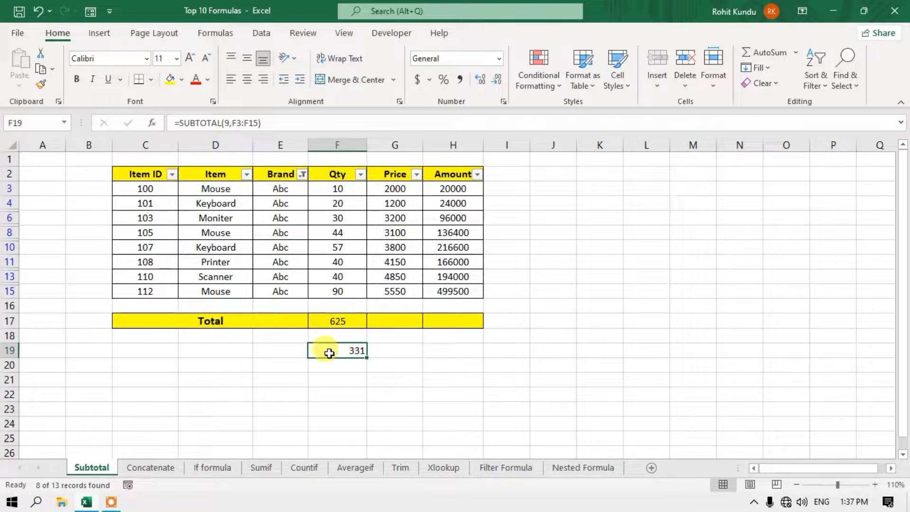
left_click_drag(151, 195, 450, 290)
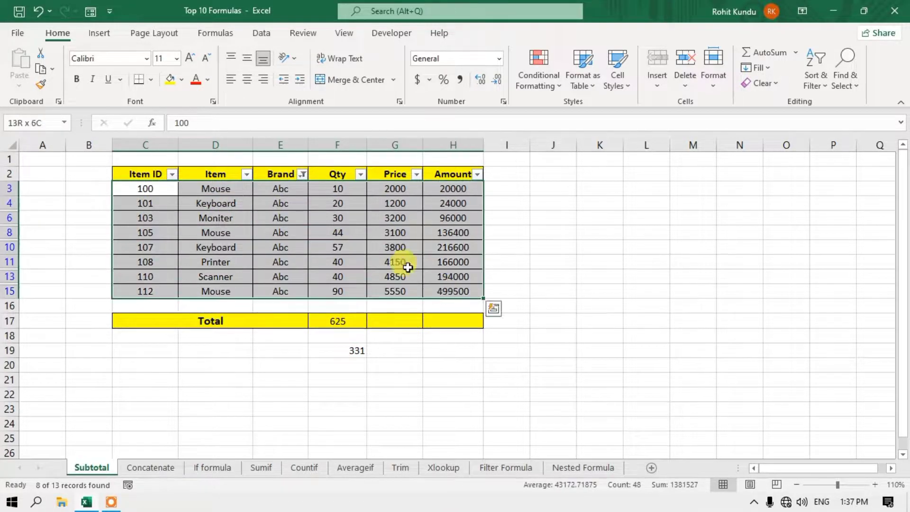
left_click(314, 235)
left_click(345, 348)
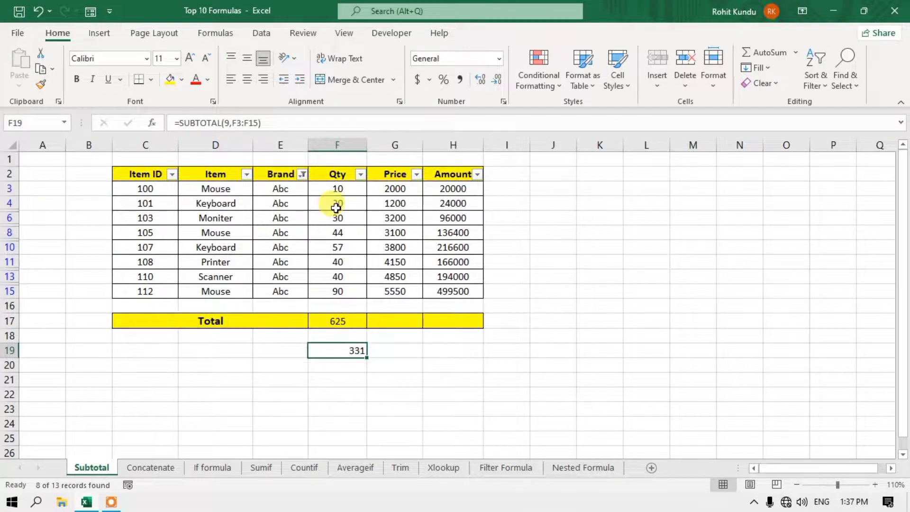
left_click_drag(336, 188, 332, 261)
left_click_drag(280, 203, 280, 262)
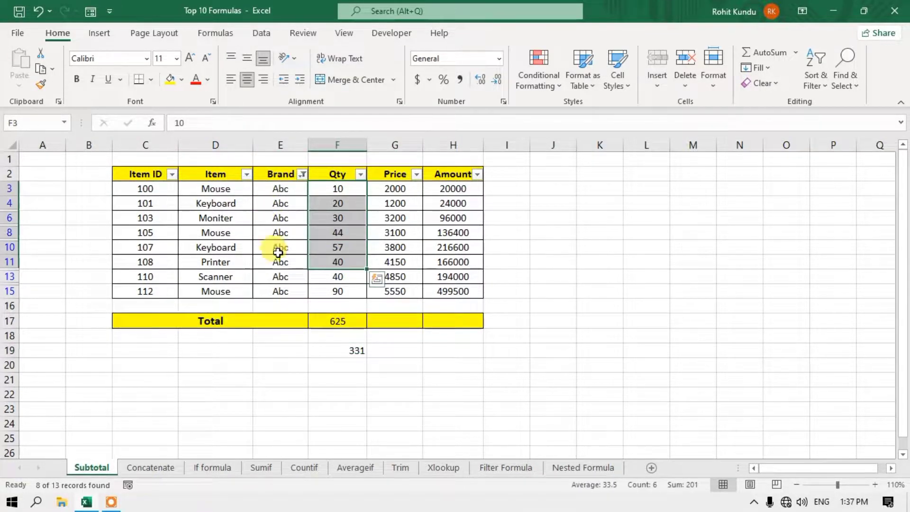
left_click(337, 345)
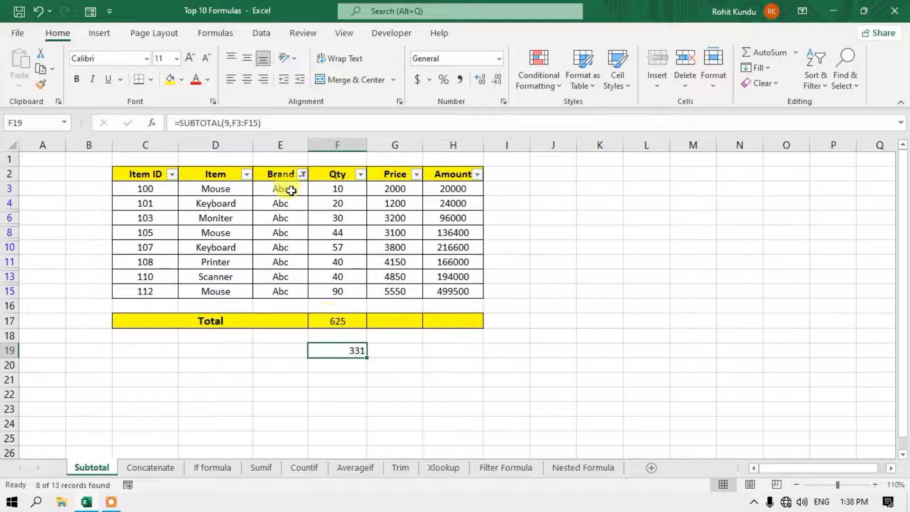
left_click(302, 174)
left_click(183, 332)
left_click(211, 454)
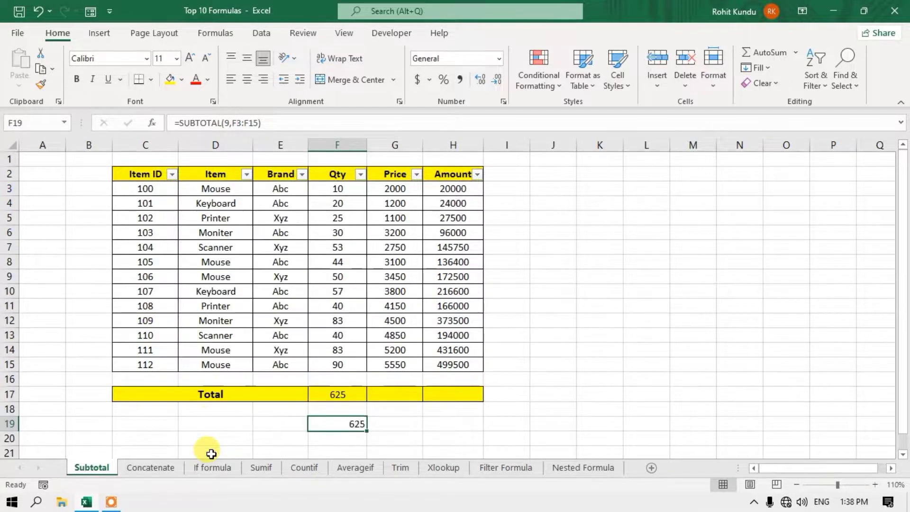
- Hide rows 5–9 and compare F17's SUM and F19's SUBTOTAL, both still 625
left_click_drag(10, 218, 10, 277)
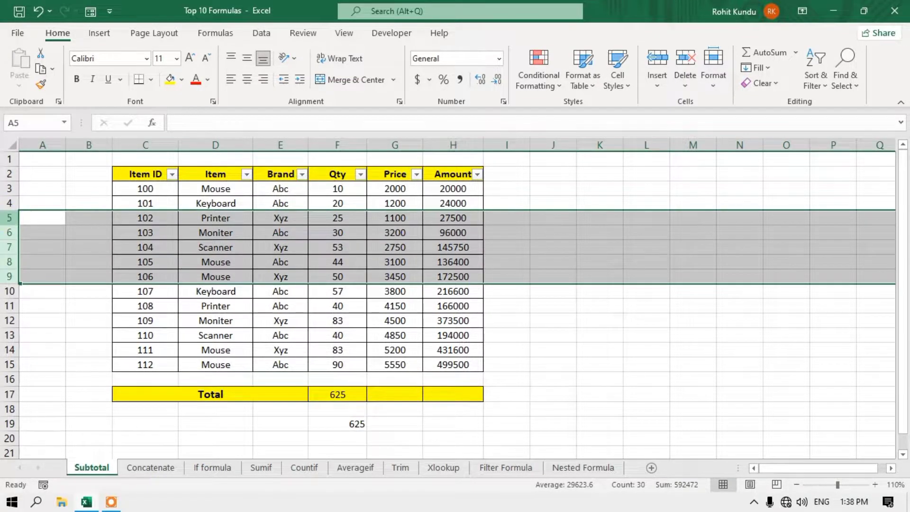
right_click(14, 219)
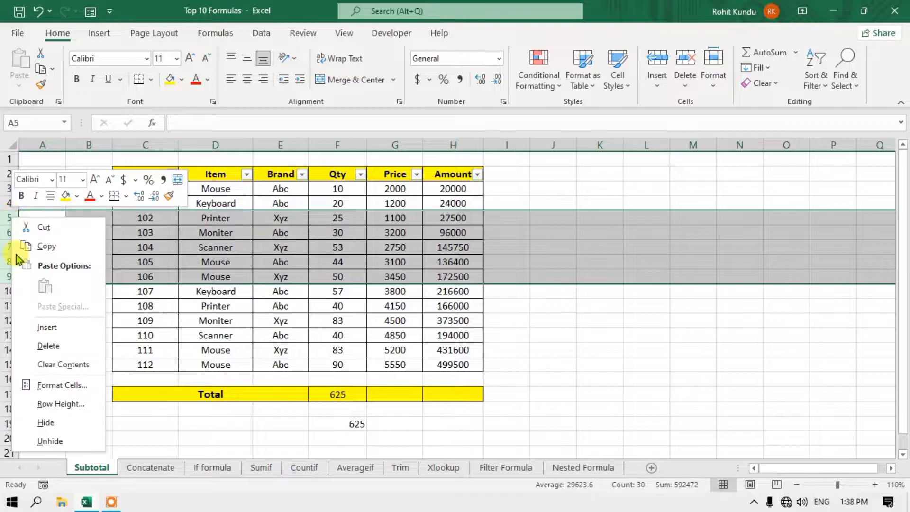
left_click(68, 423)
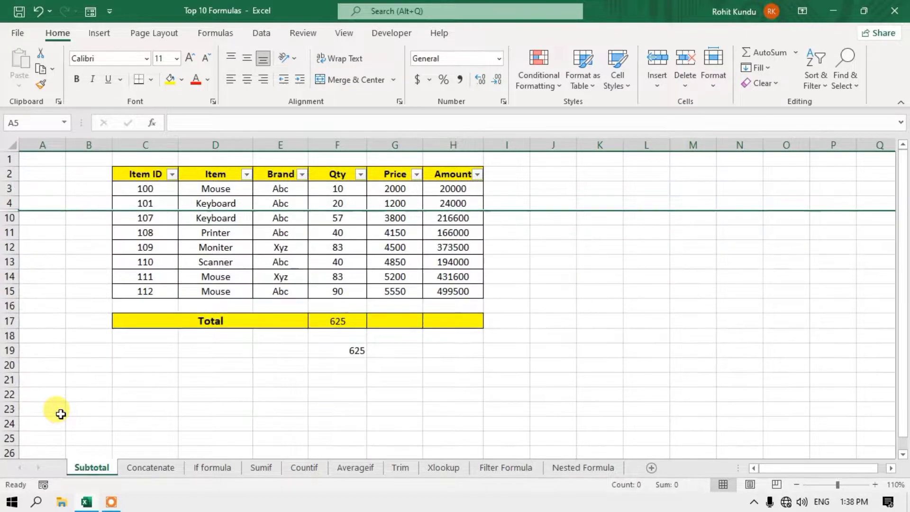
left_click(352, 325)
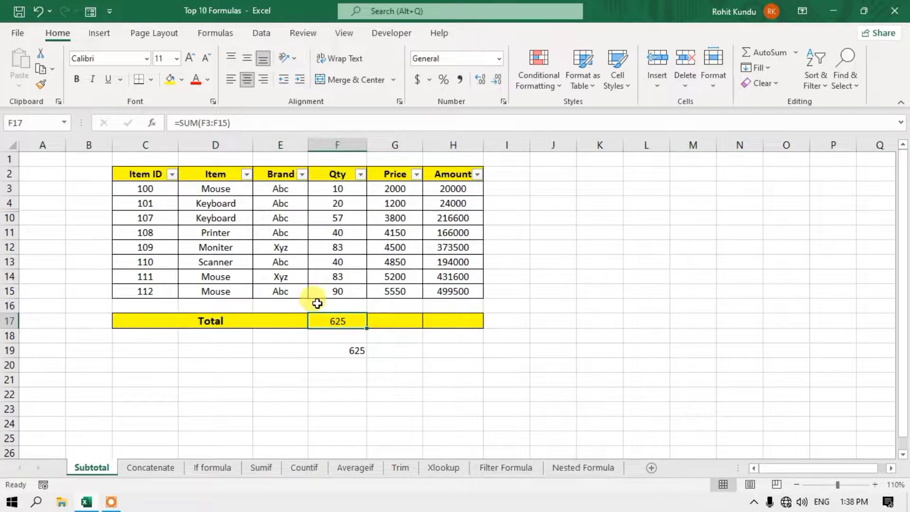
left_click(355, 349)
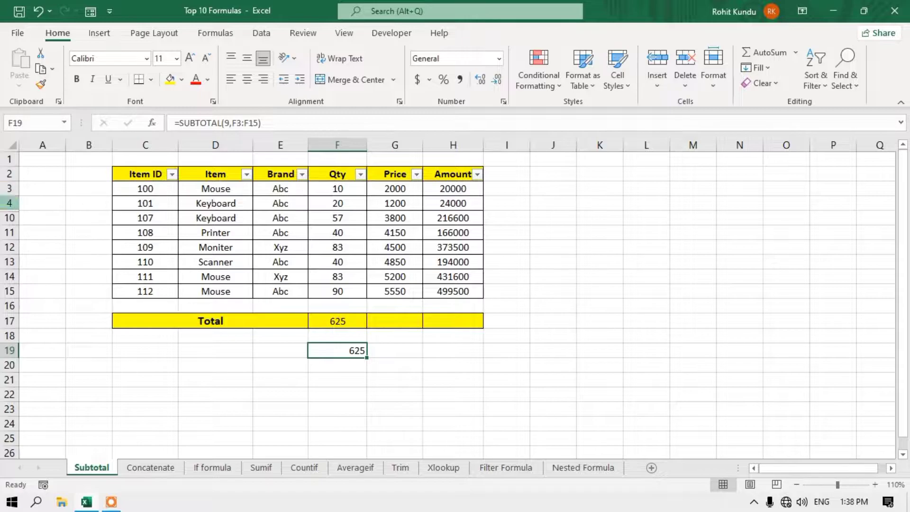
- Unhide rows 5–9 by selecting rows 3–12 and choosing Unhide
left_click_drag(11, 192, 10, 241)
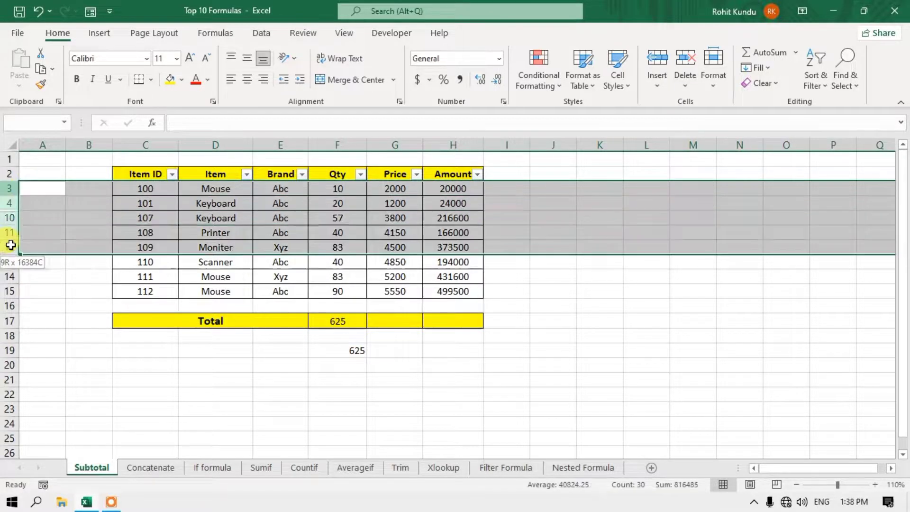
right_click(13, 217)
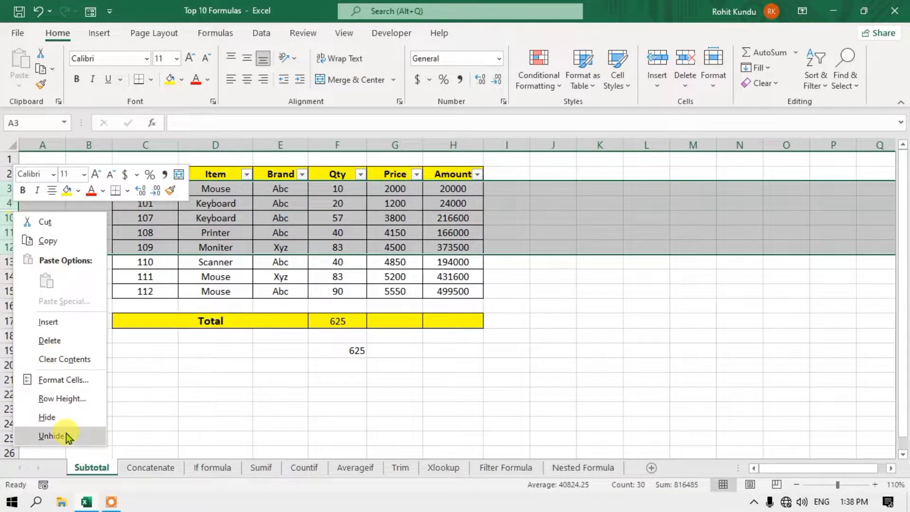
left_click(67, 434)
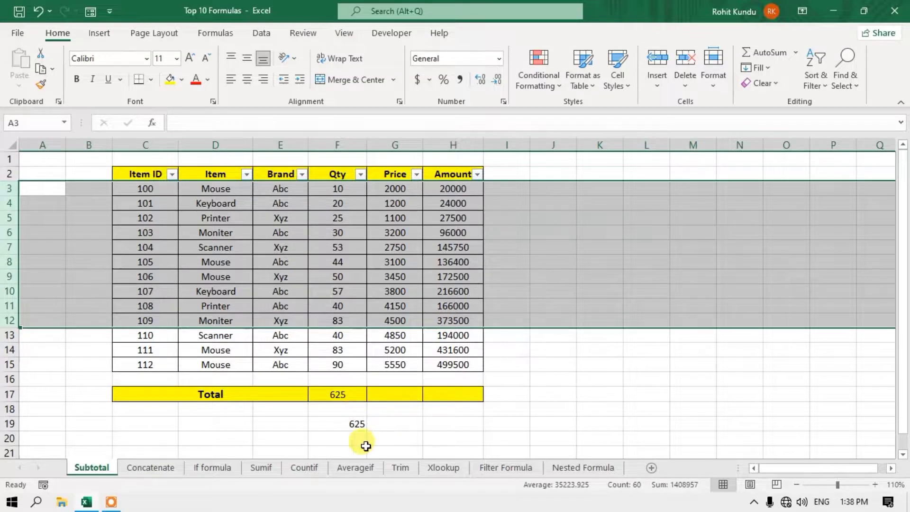
- Enter =SUBTOTAL(109,F3:F15) in F21 using the 109 - SUM function number
left_click(342, 448)
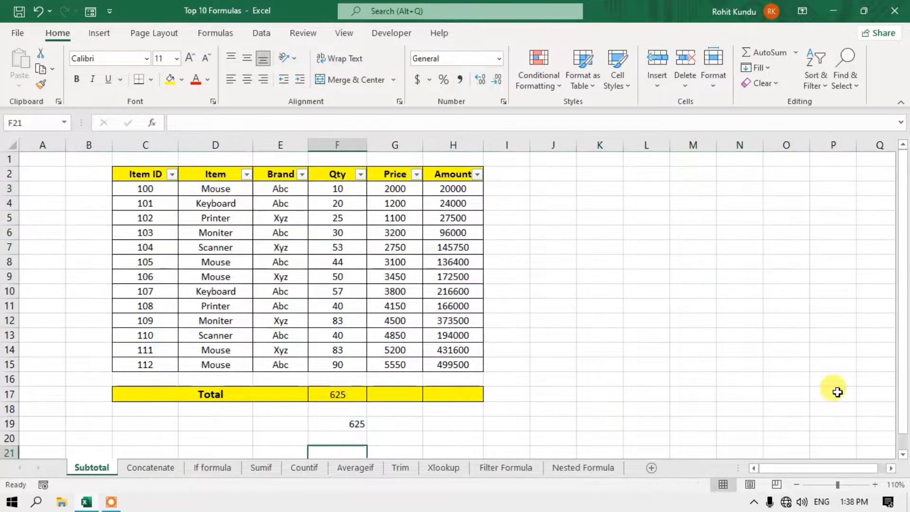
left_click(902, 456)
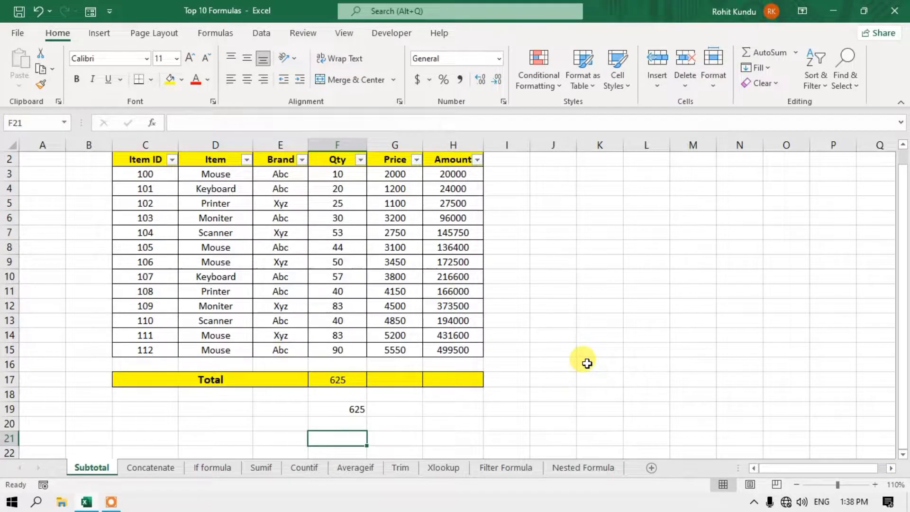
type("=sub")
key("Tab")
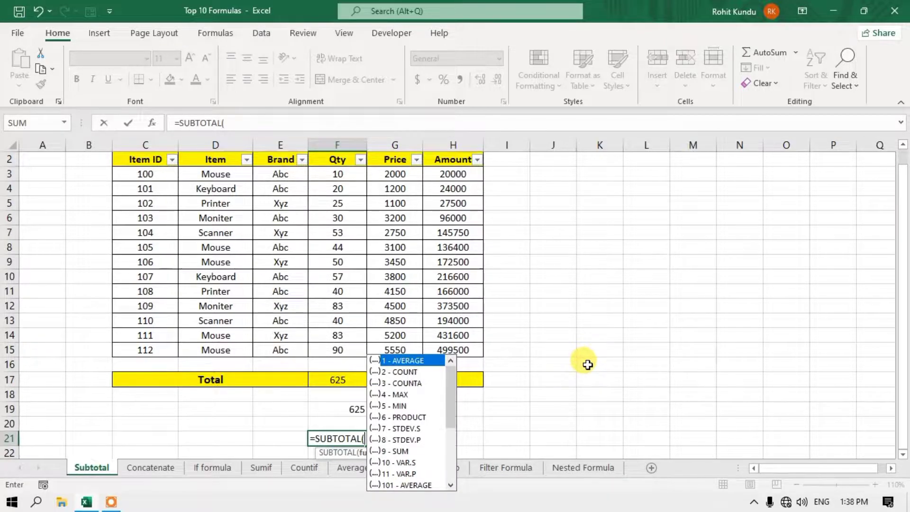
left_click(411, 451)
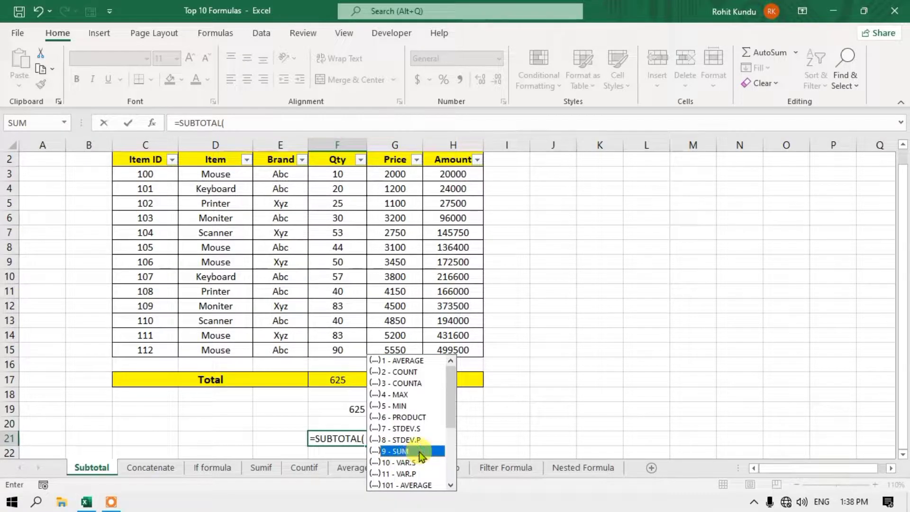
left_click_drag(453, 399, 443, 473)
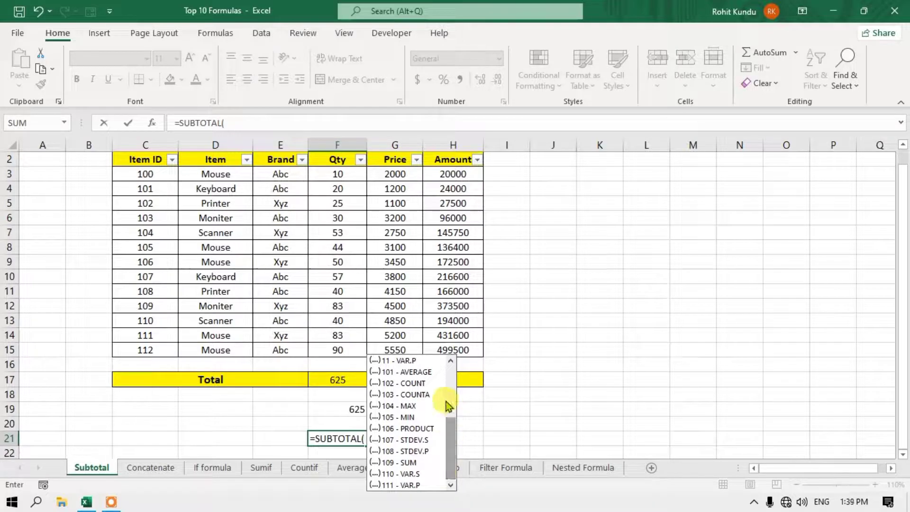
left_click(416, 462)
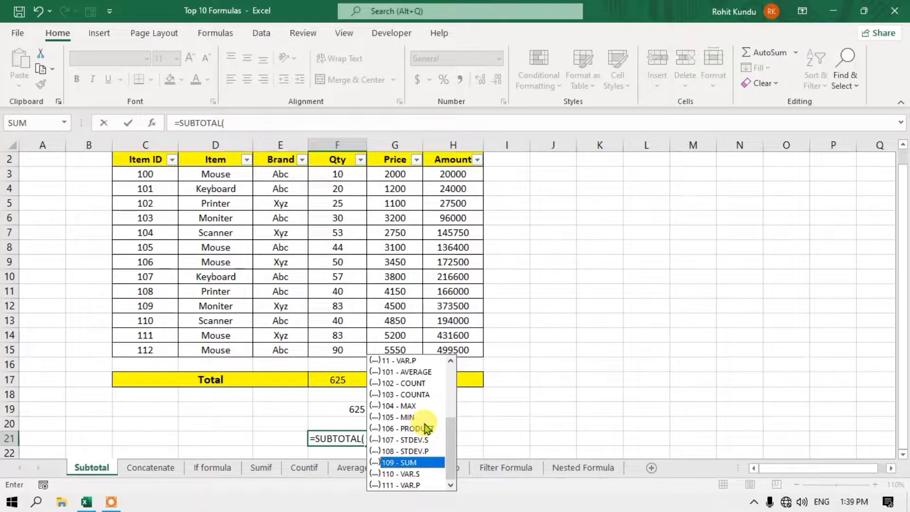
key("Tab")
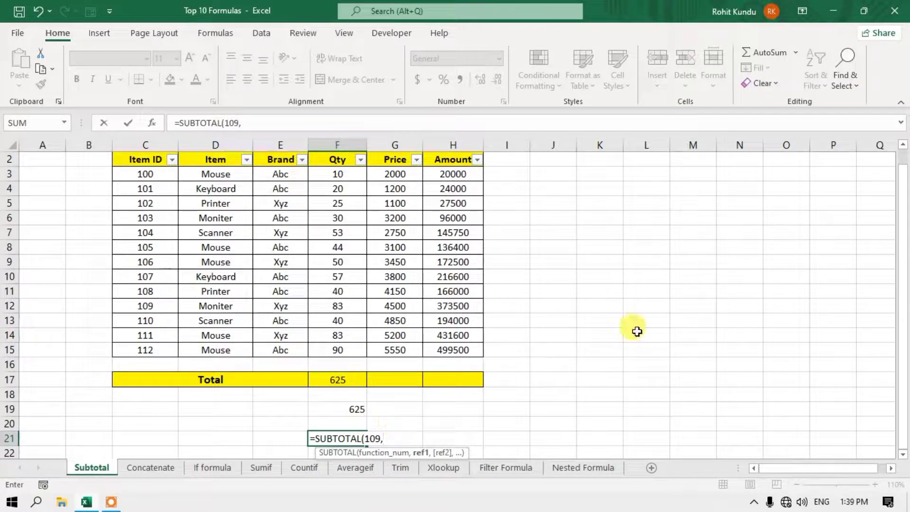
left_click_drag(348, 178, 345, 351)
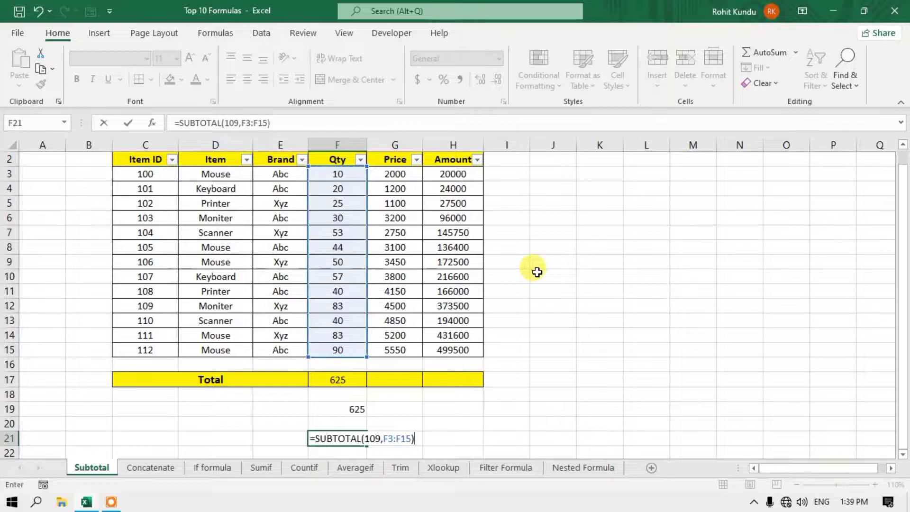
key("Return")
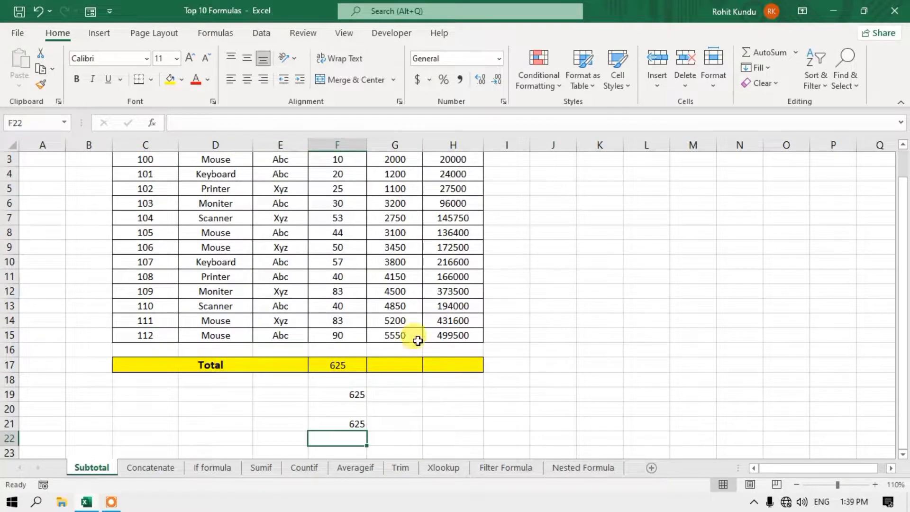
left_click(353, 365)
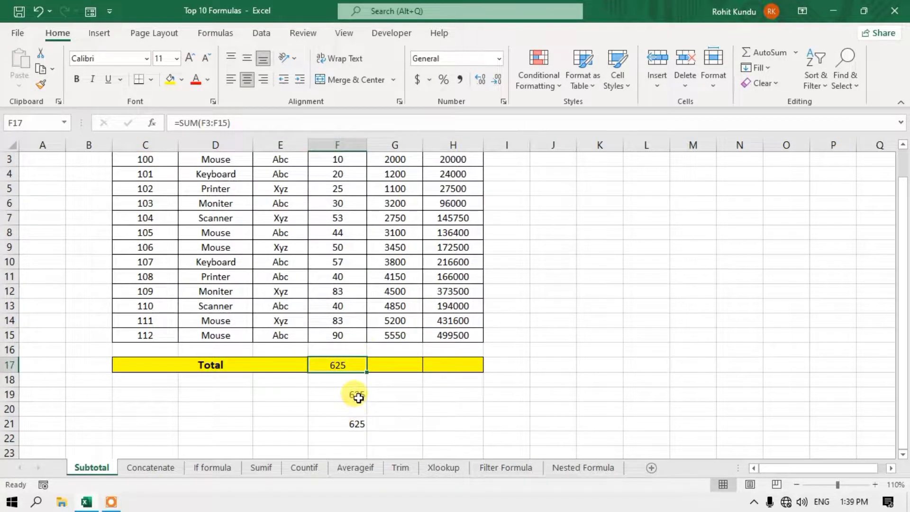
left_click(357, 397)
left_click(362, 420)
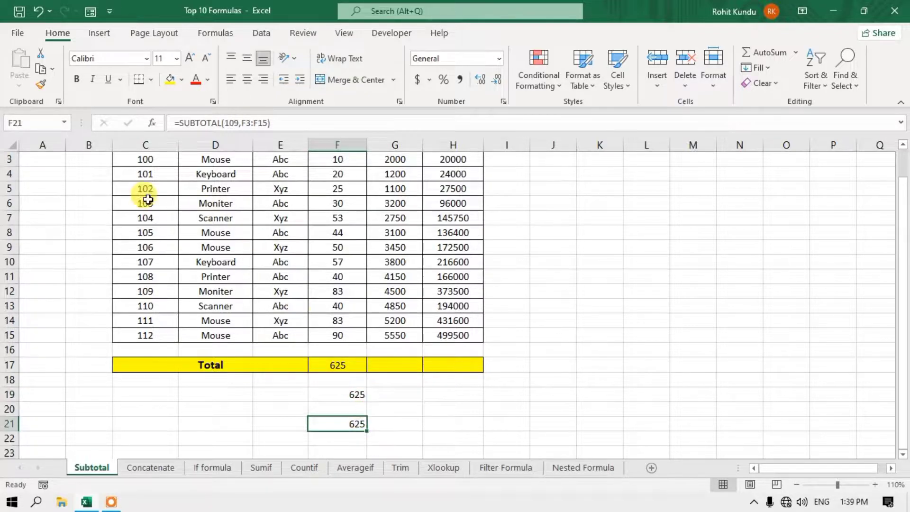
left_click_drag(10, 189, 10, 263)
right_click(12, 225)
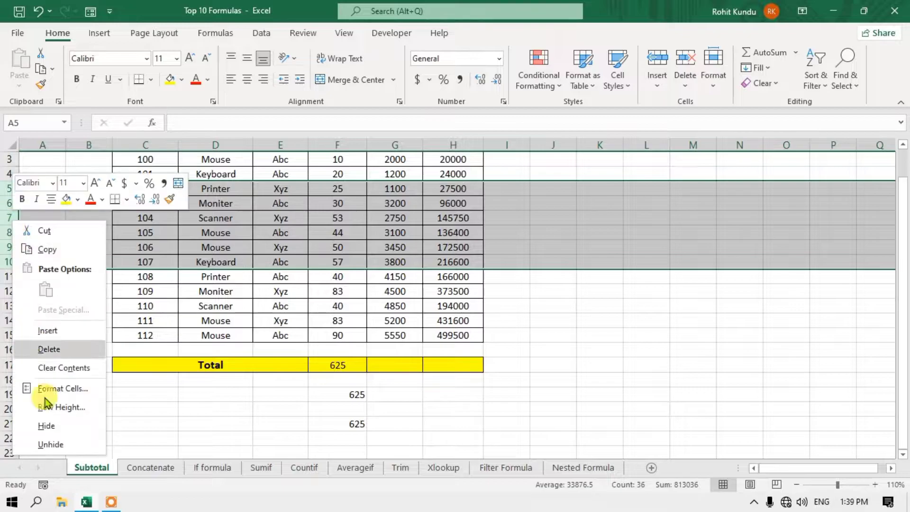
left_click(52, 427)
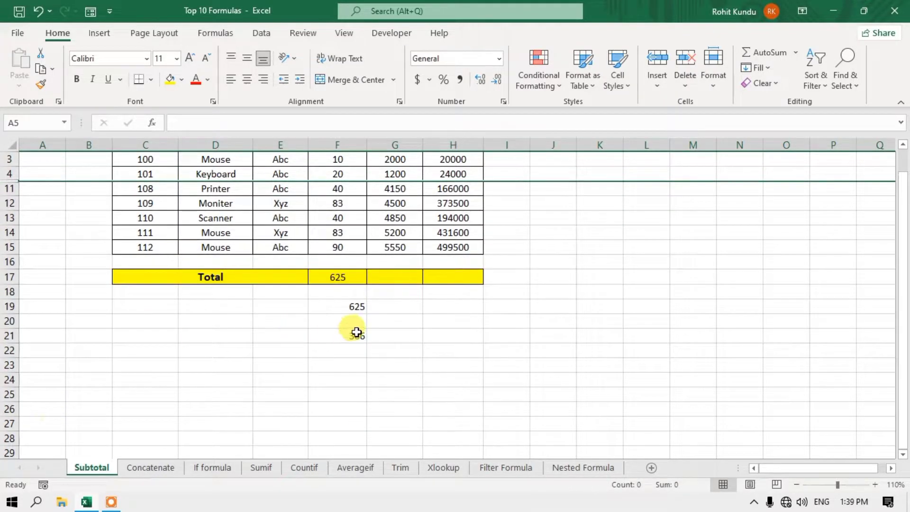
left_click(354, 334)
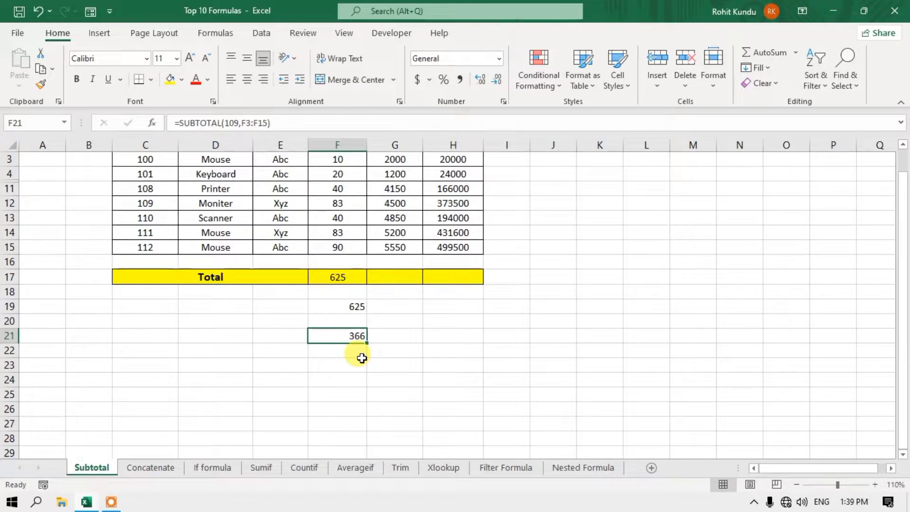
key("ctrl+z")
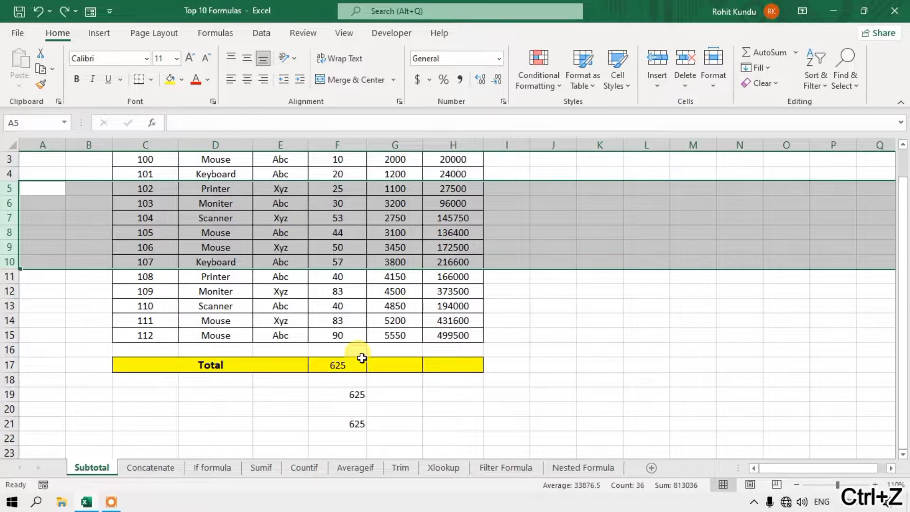
left_click(351, 365)
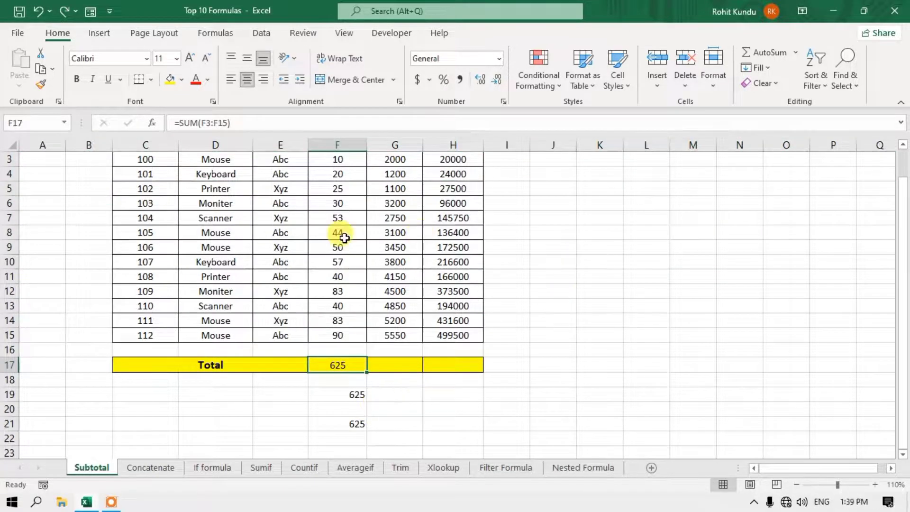
left_click(356, 423)
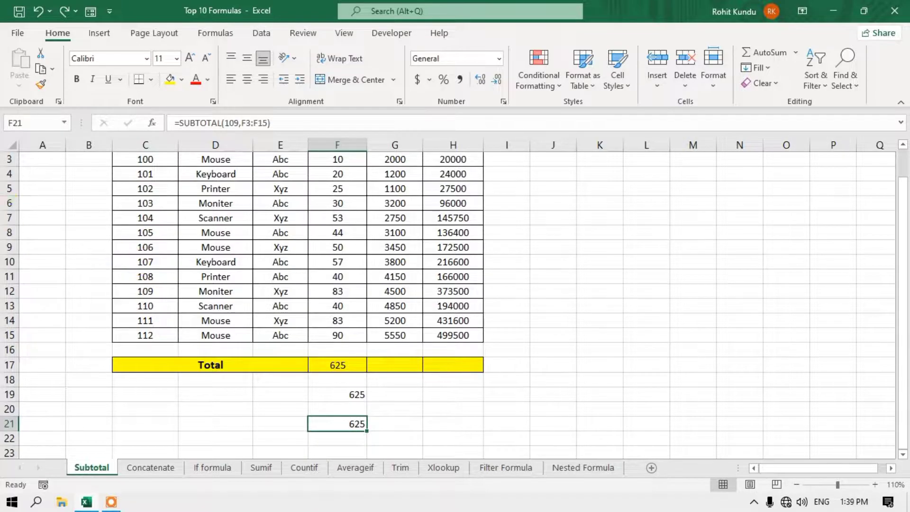
left_click(350, 396)
left_click(332, 364)
- Filter the Brand column to show only Abc rows
scroll(327, 332, "up", 1)
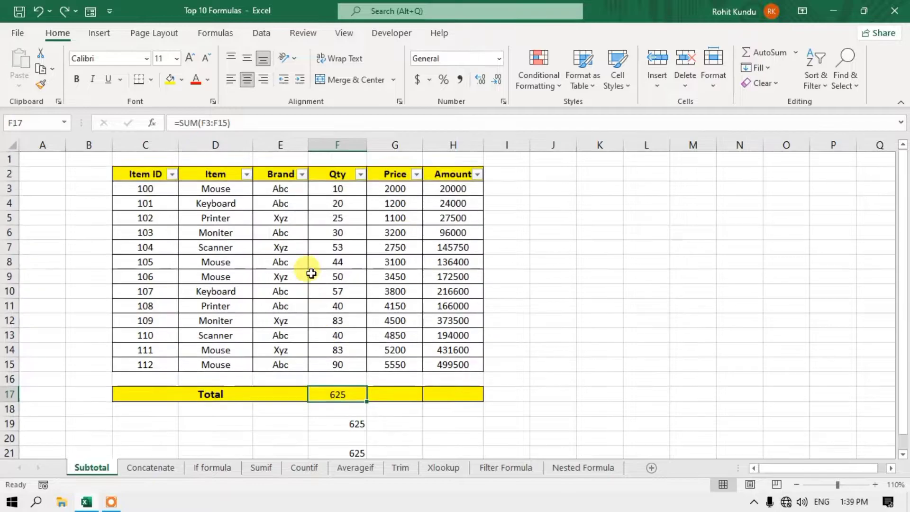
left_click(300, 174)
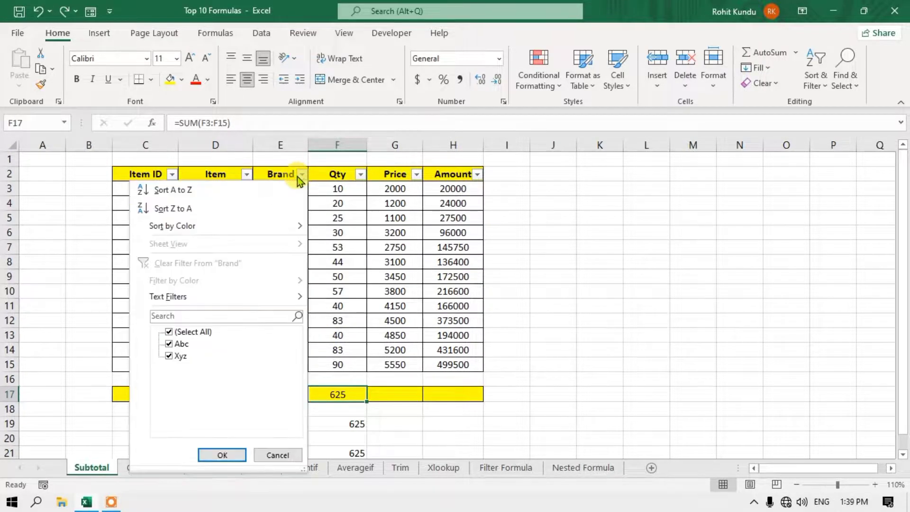
left_click(169, 332)
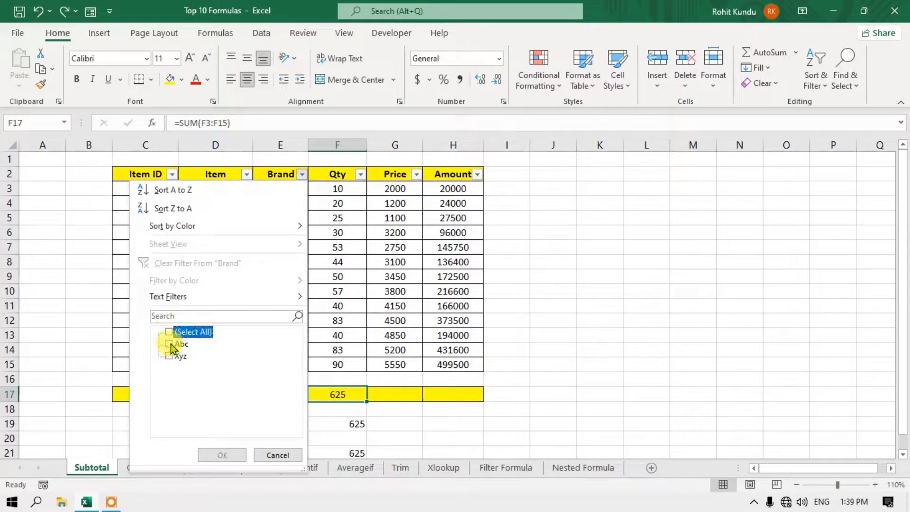
left_click(168, 343)
left_click(221, 454)
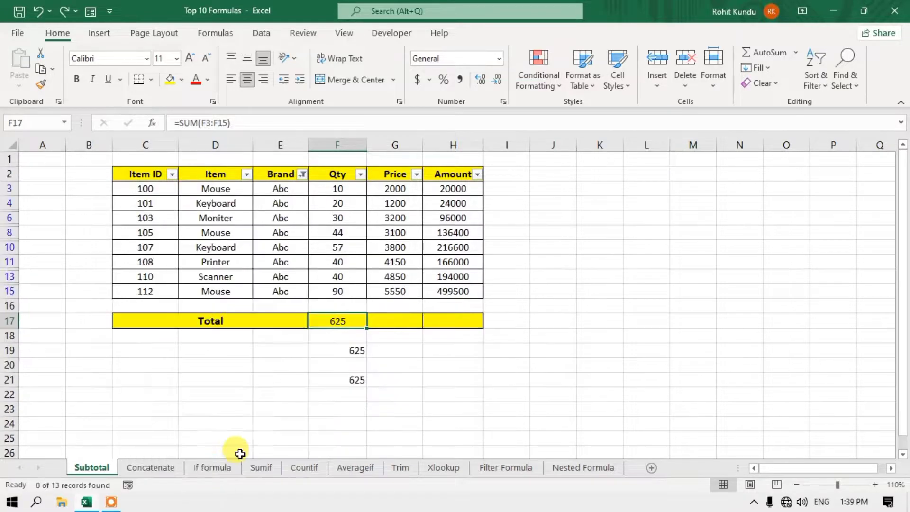
- Compare the SUBTOTAL 9 in F19 and SUBTOTAL 109 in F21, both reading 331
left_click(357, 350)
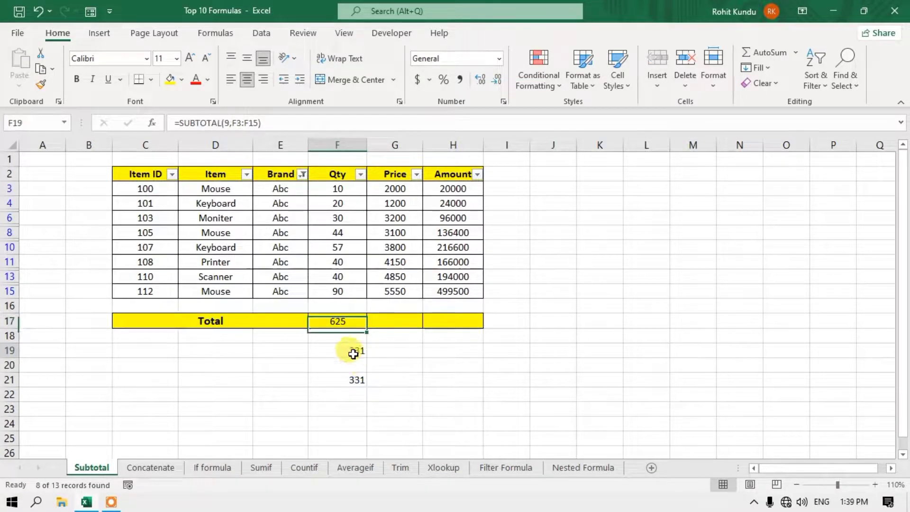
left_click(356, 382)
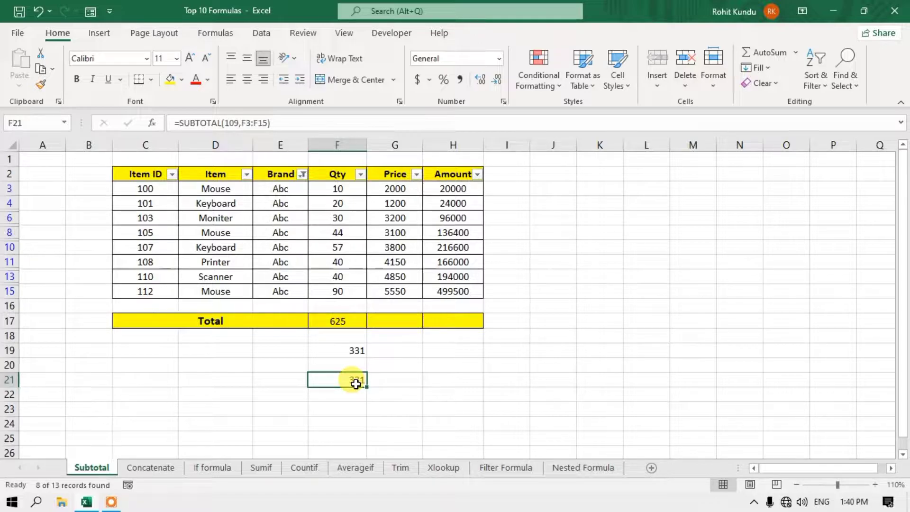
left_click(360, 353)
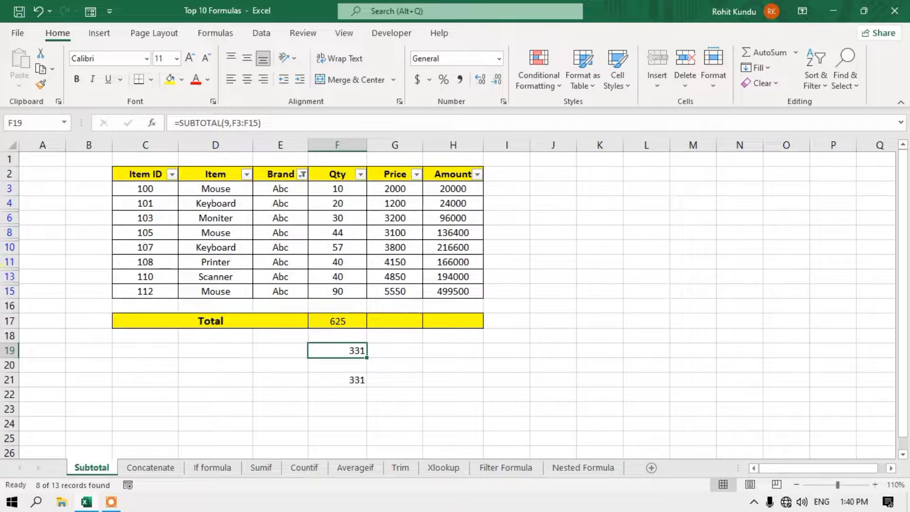
left_click(338, 377)
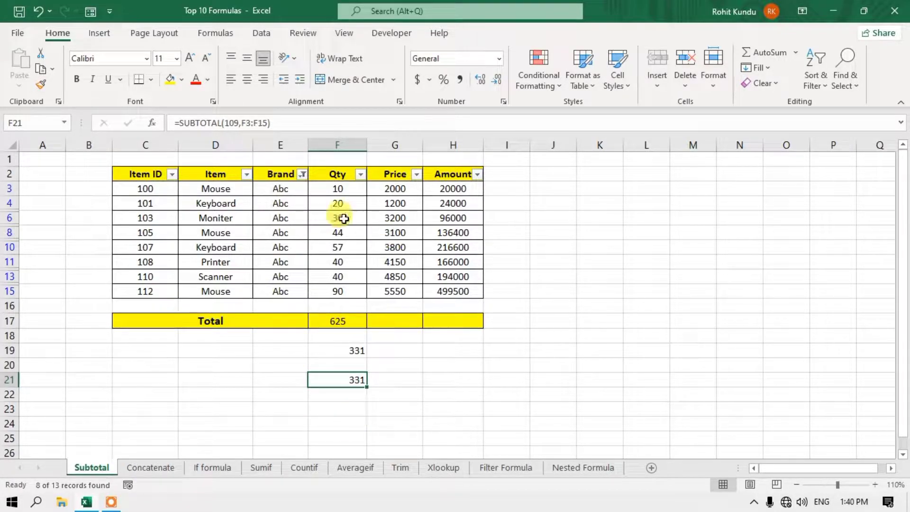
- Clear the Brand filter so all 13 rows show, and check F17 and F21 read 625
left_click(303, 174)
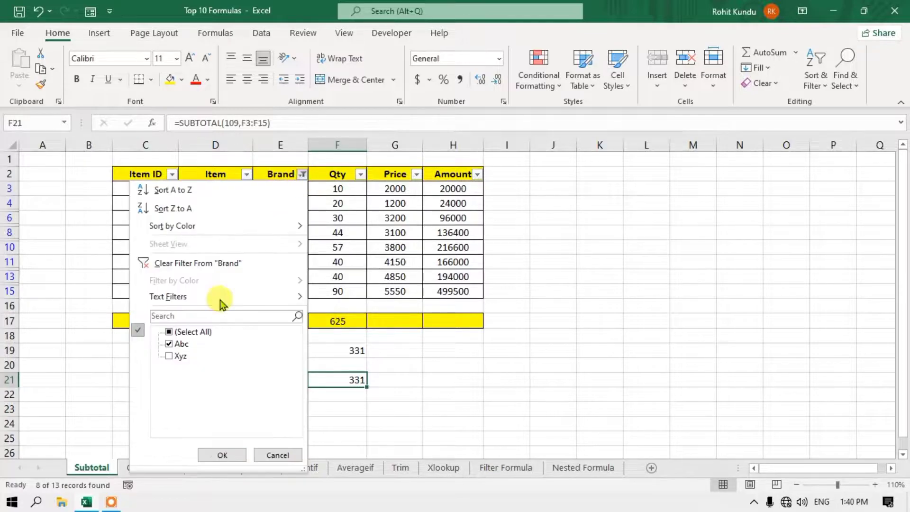
left_click(185, 334)
left_click(226, 459)
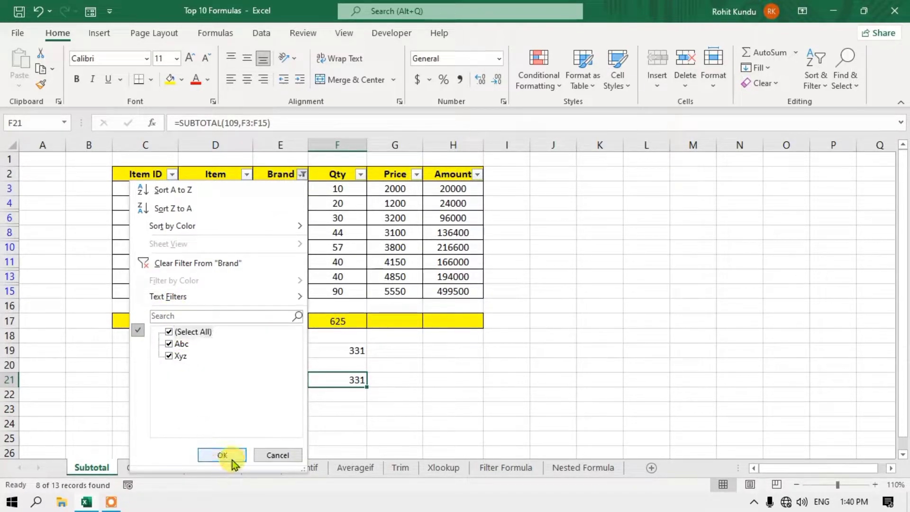
scroll(398, 389, "down", 1)
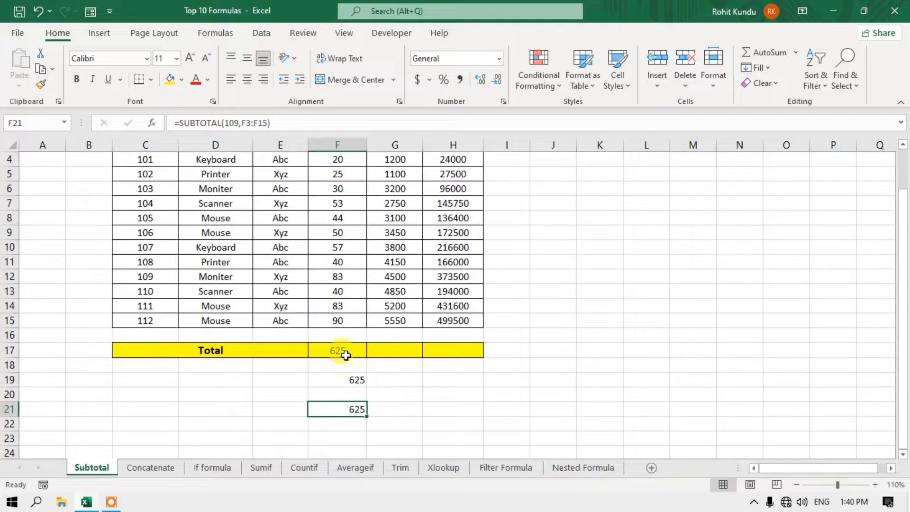
left_click(345, 355)
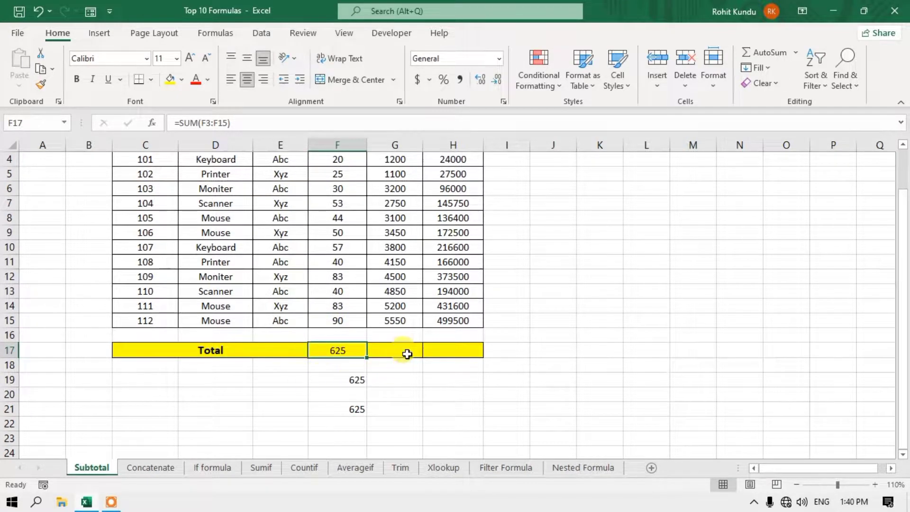
left_click(354, 409)
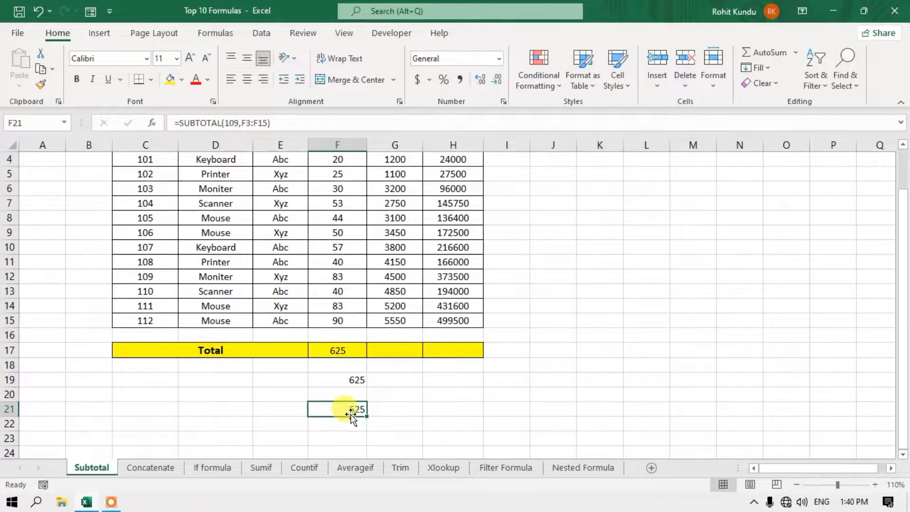
- Edit F21's SUBTOTAL formula, deleting part of its range reference
double_click(352, 412)
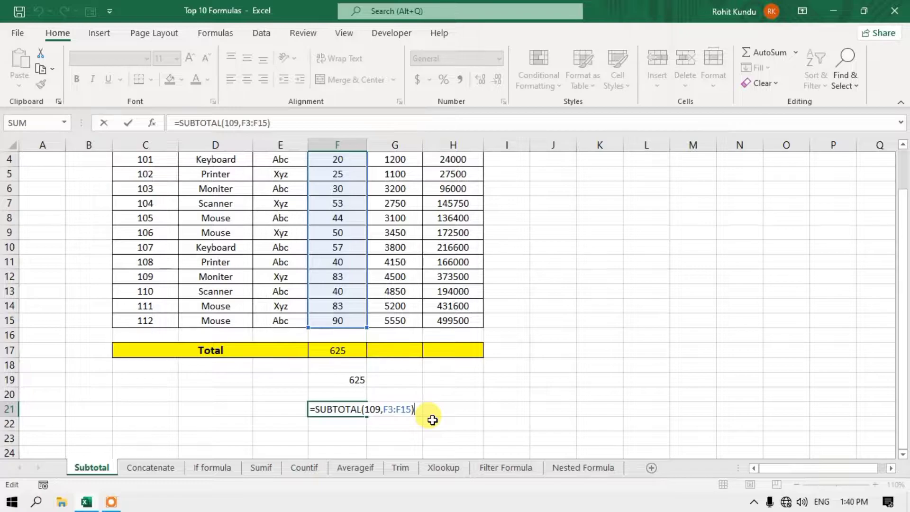
key("BackSpace")
key("BackSpace")
key("BackSpace")
key("BackSpace")
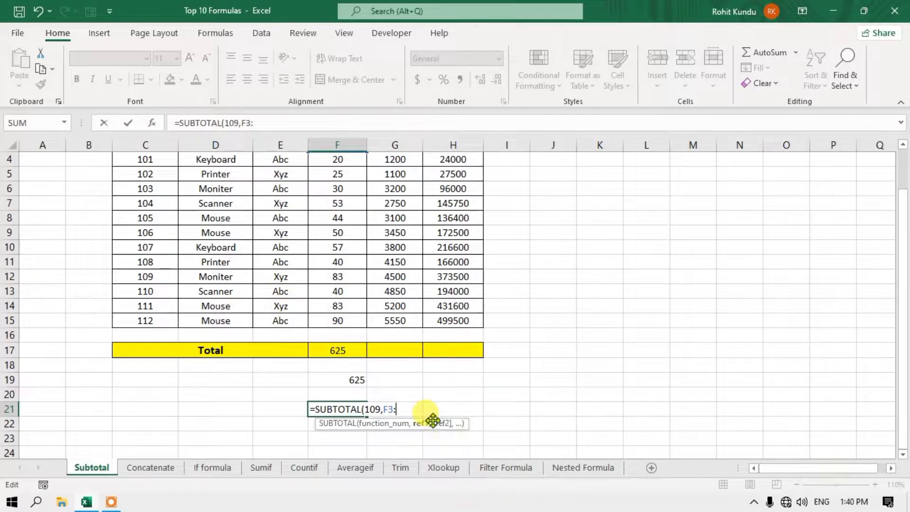
key("Left")
key("BackSpace")
key("BackSpace")
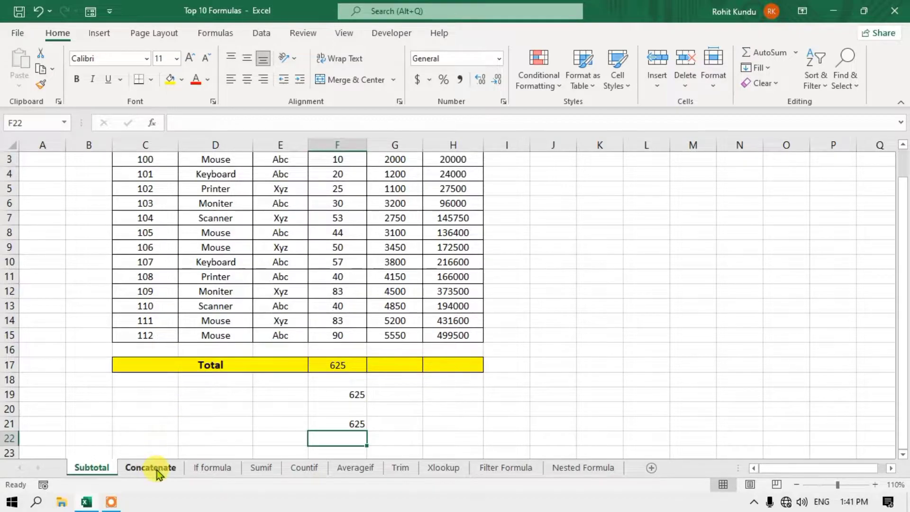
- Switch to the Concatenate sheet and review the Title, First, Middle and Last Name cells in row 3
left_click(156, 470)
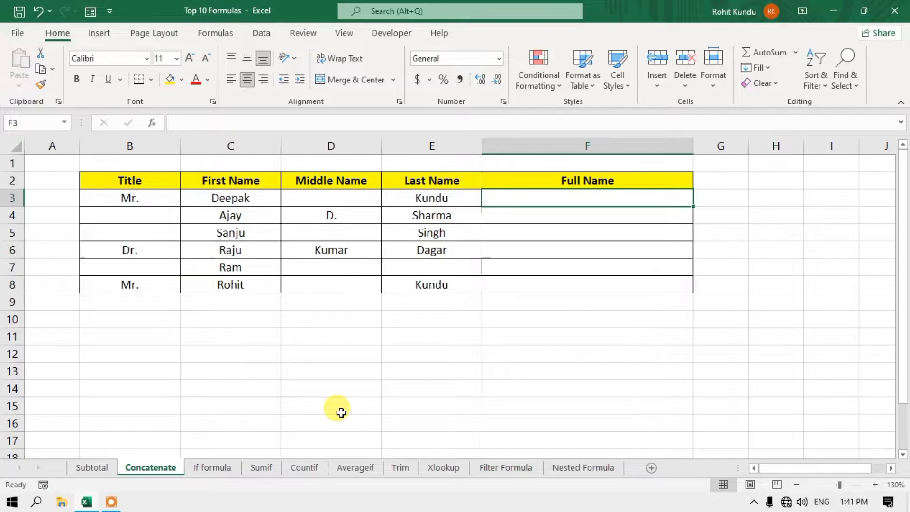
left_click(140, 200)
left_click(244, 197)
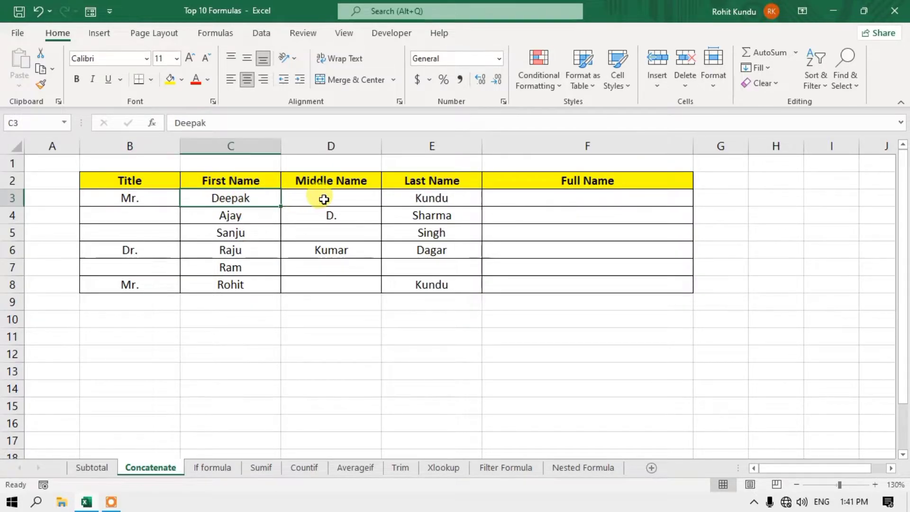
left_click(323, 199)
left_click(428, 195)
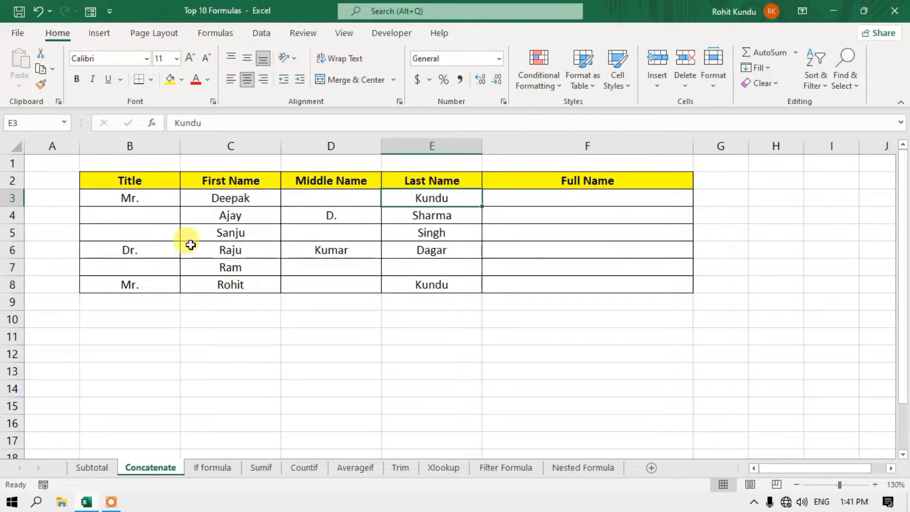
left_click(582, 195)
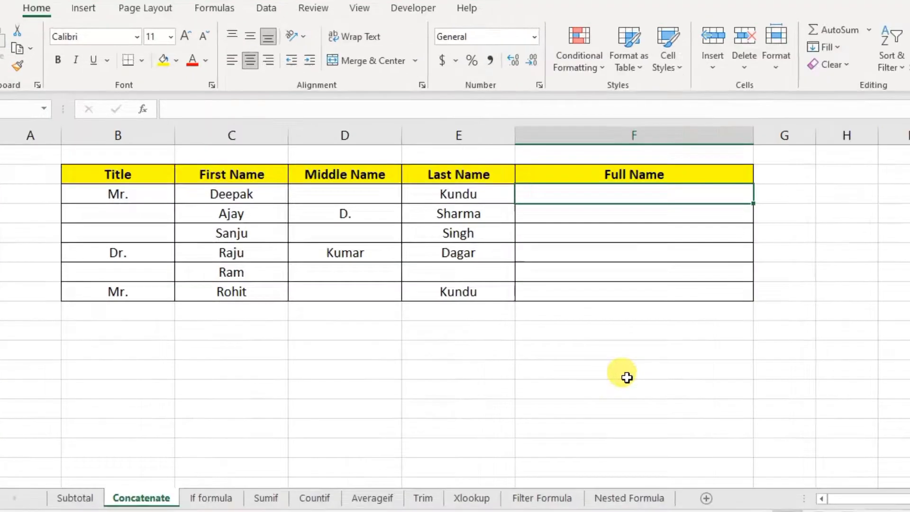
- Enter =CONCATENATE(B3,C3,D3,E3) in F3 to join the title and name parts
type("=")
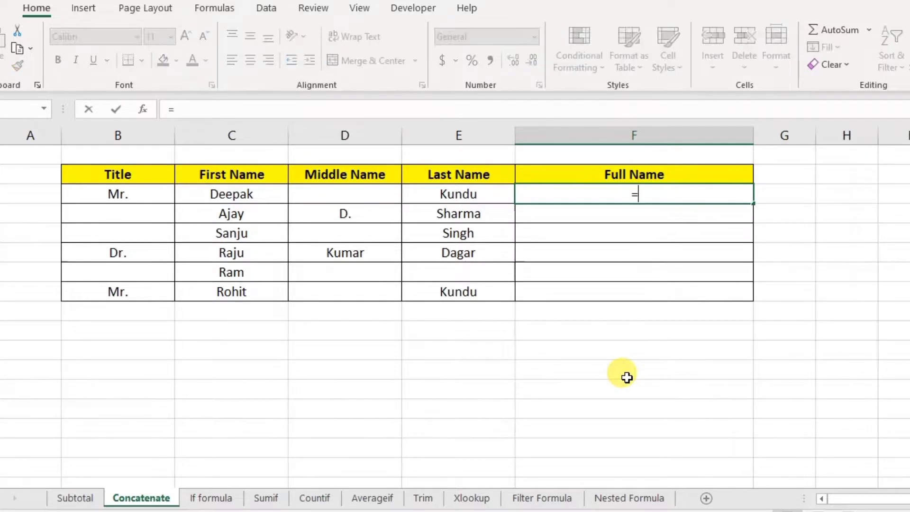
type("conc")
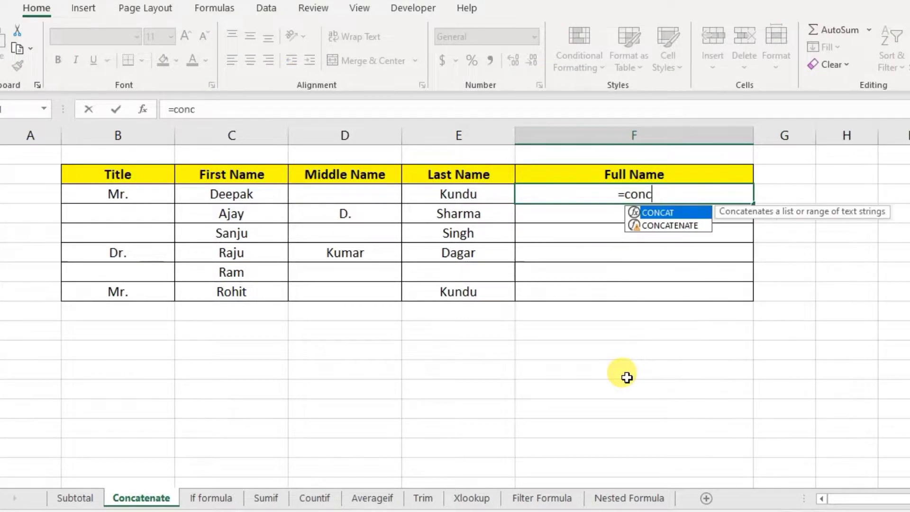
type("at")
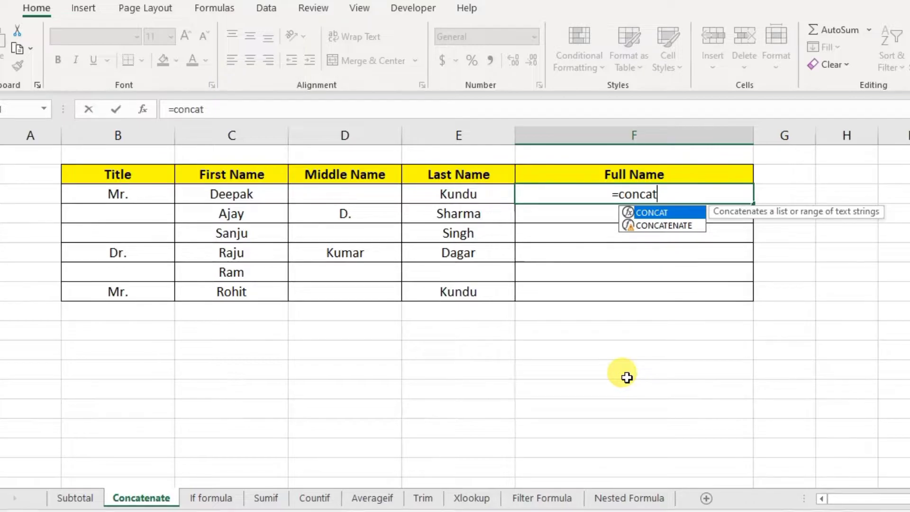
key("Down")
key("Tab")
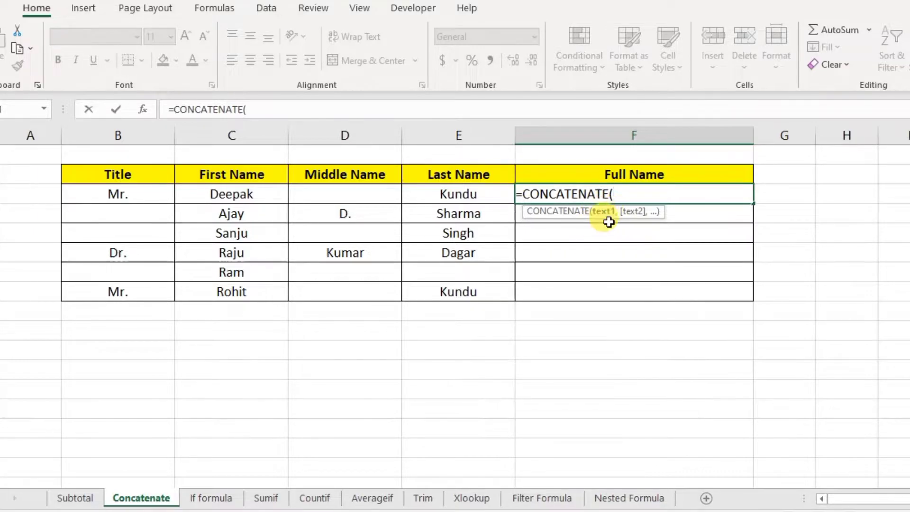
left_click(124, 193)
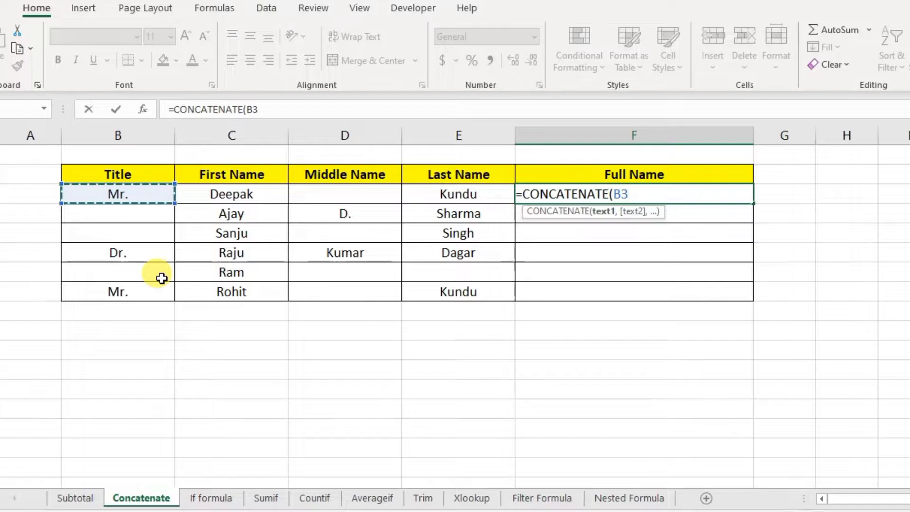
type(",")
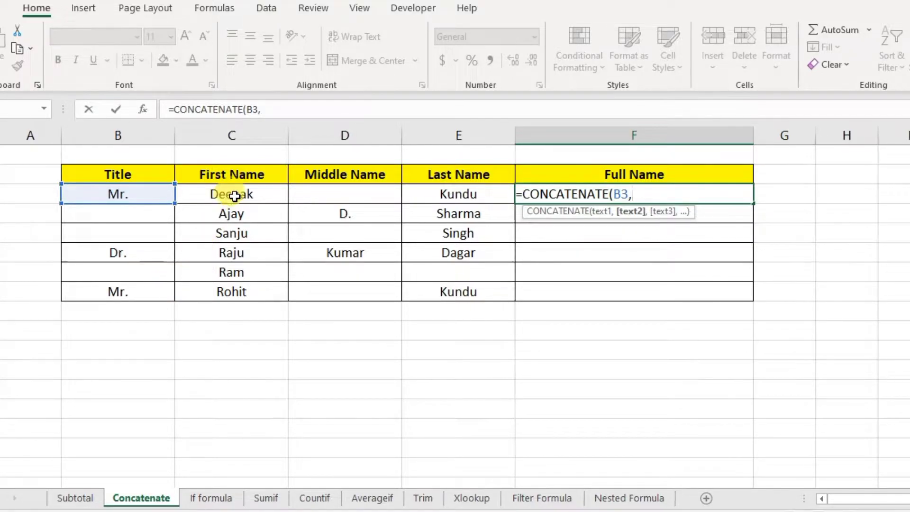
left_click(236, 195)
type(",")
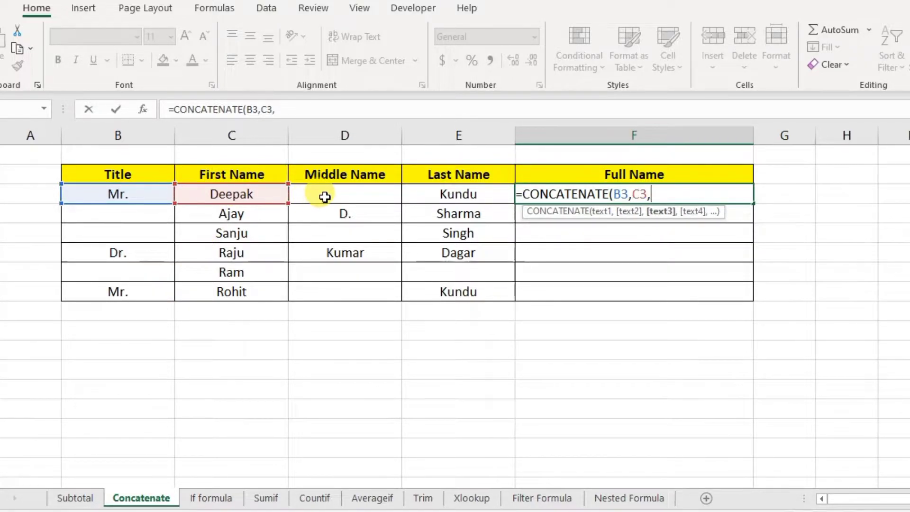
left_click(325, 197)
type(",")
left_click(484, 193)
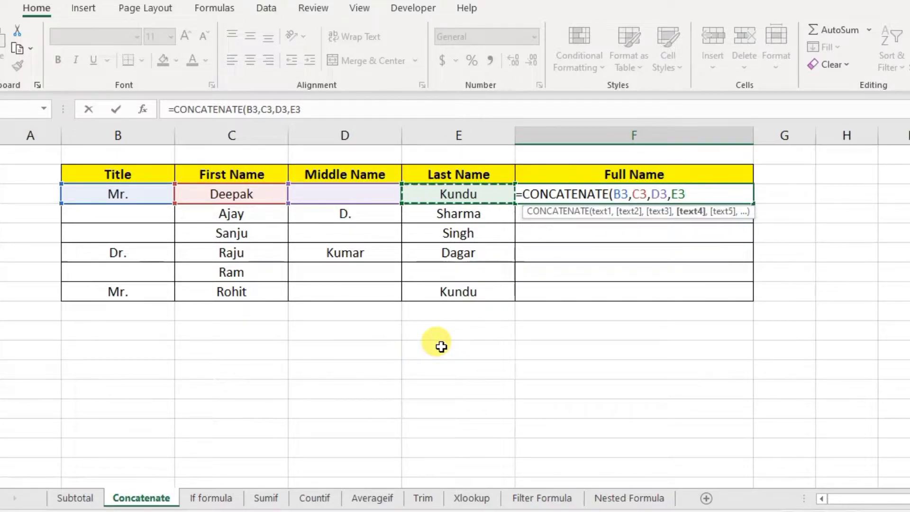
type(")")
key("Return")
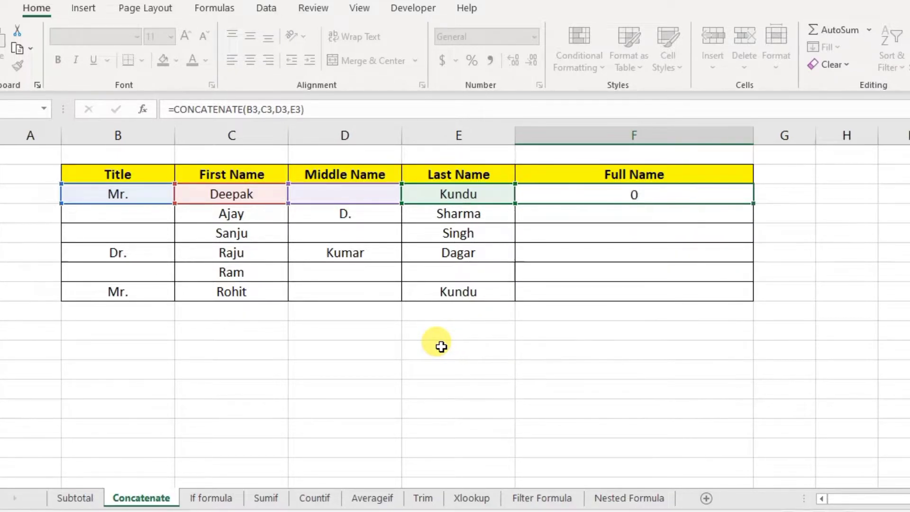
left_click(621, 193)
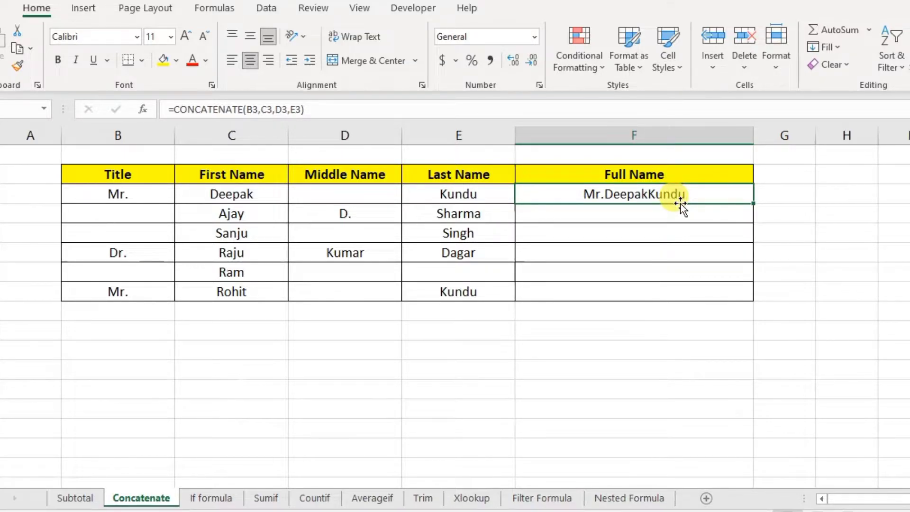
- Insert " " separators before C3, D3 and E3 in F3's CONCATENATE formula
double_click(669, 198)
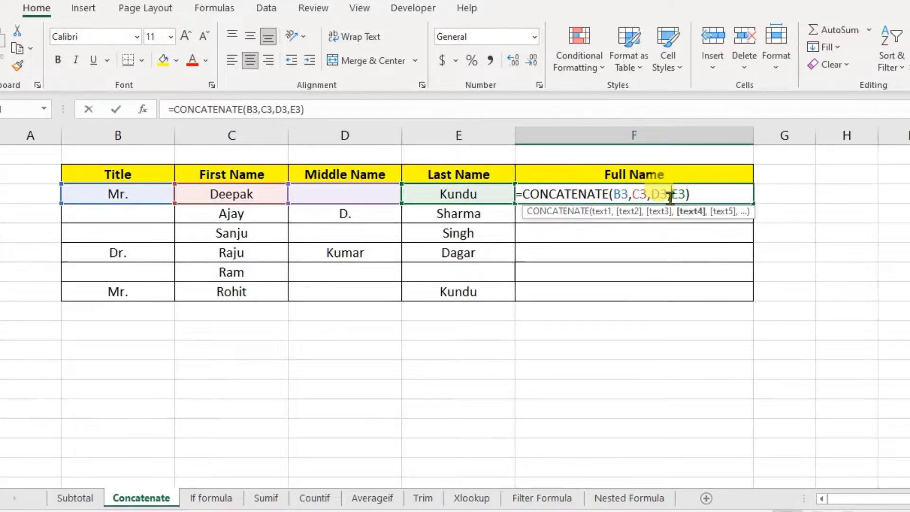
left_click(631, 194)
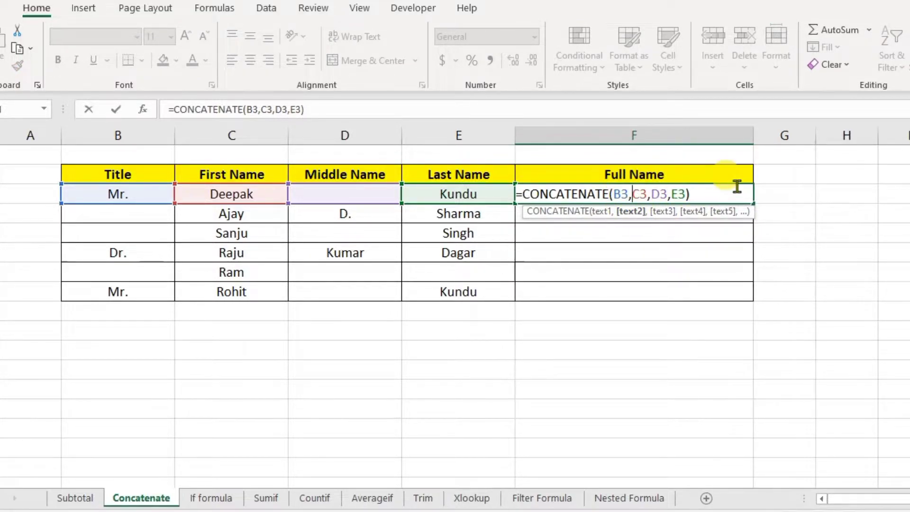
type("\"")
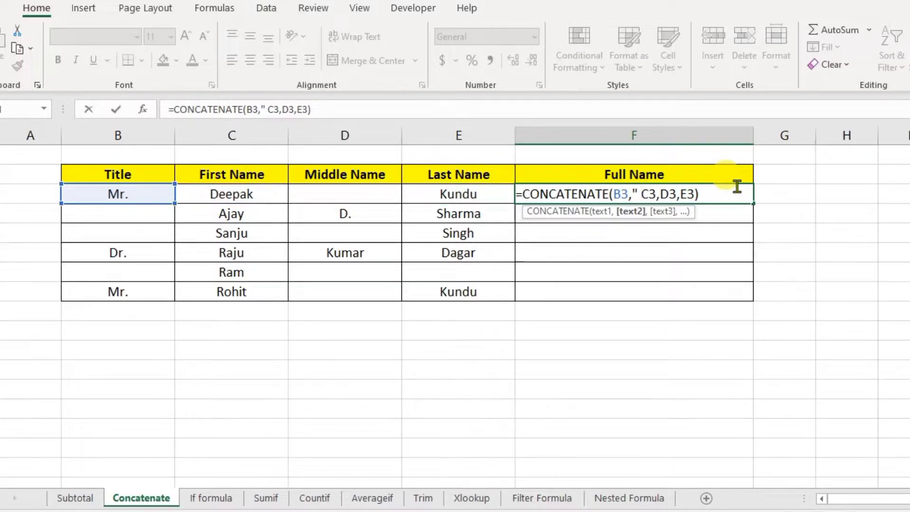
type(" \"")
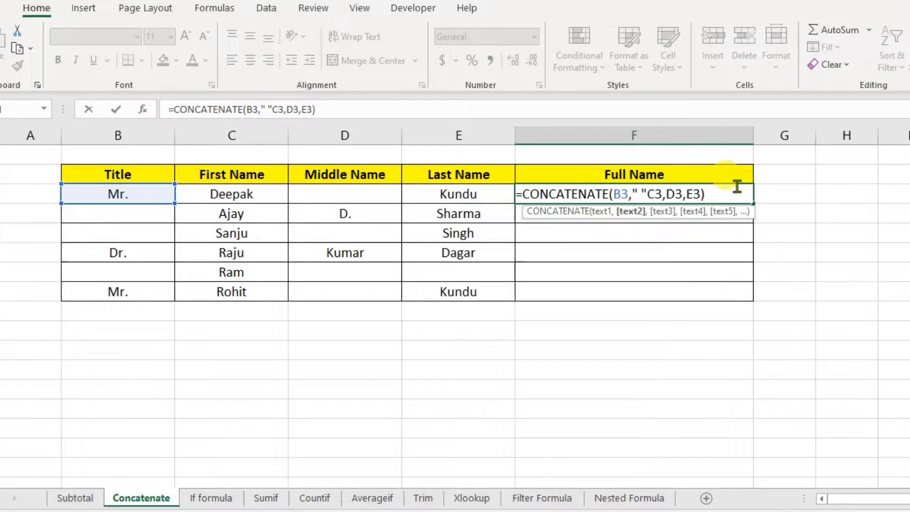
type(",")
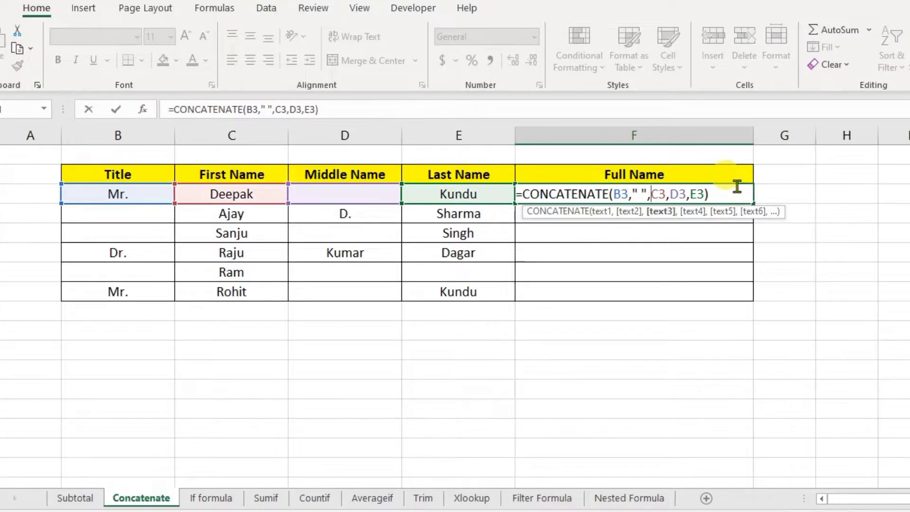
left_click(669, 194)
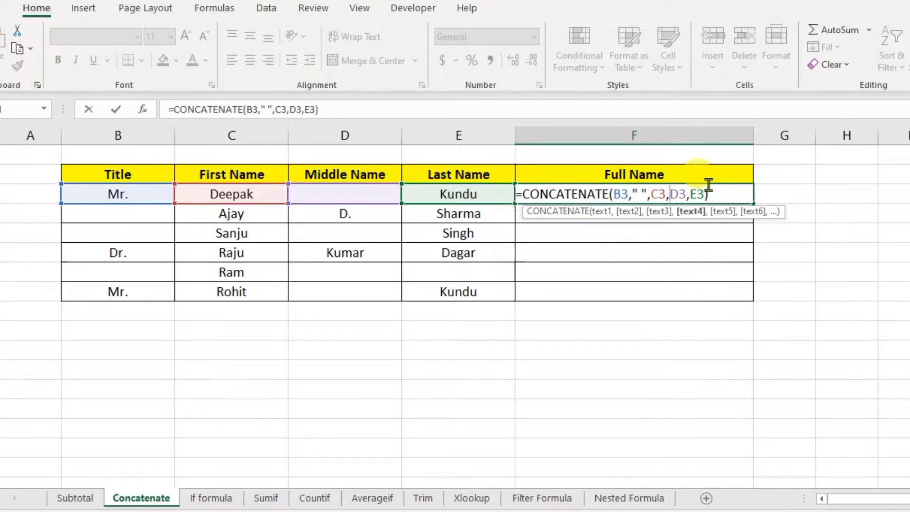
type("\"")
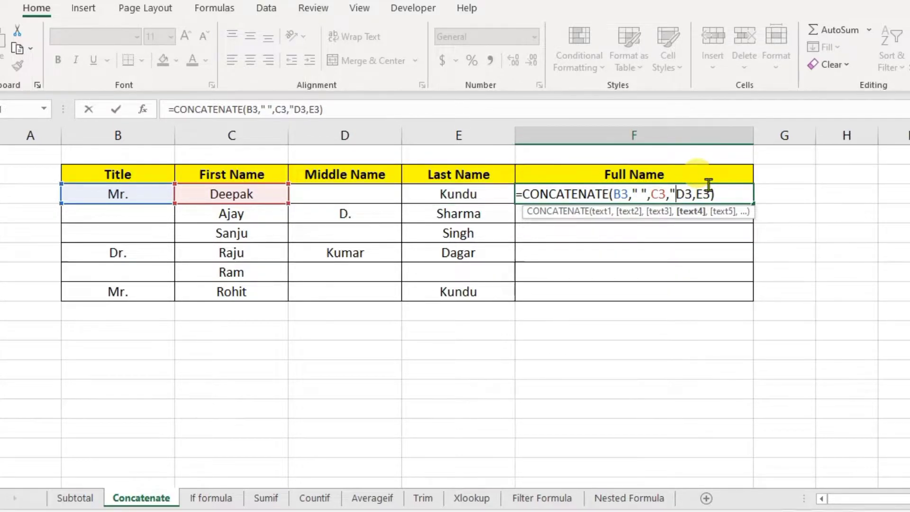
type(" \"")
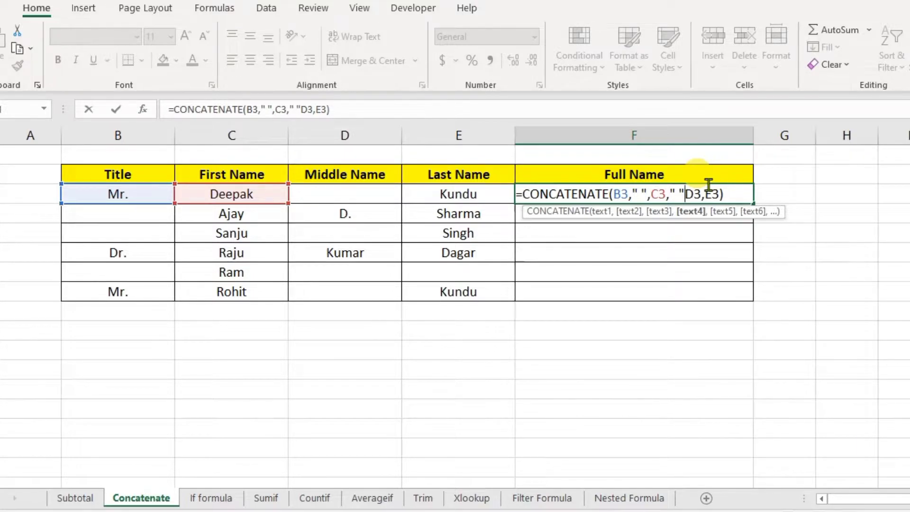
type(",")
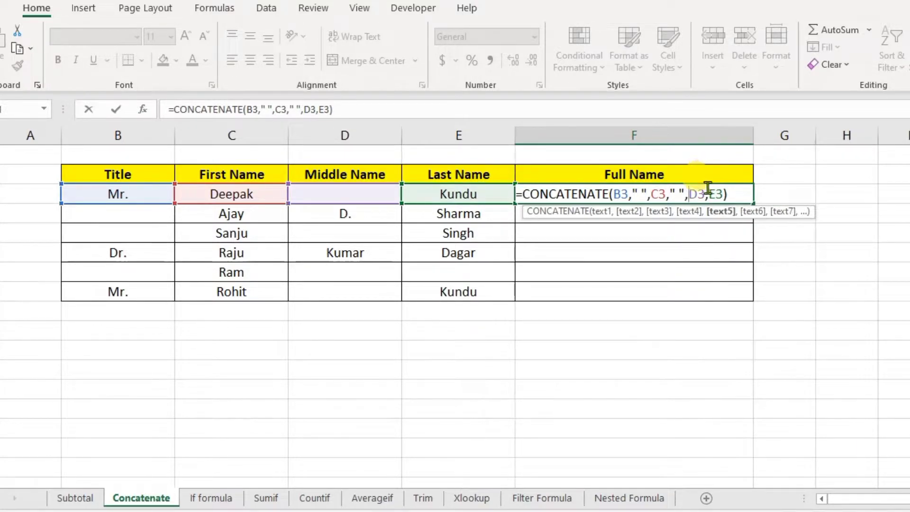
left_click(709, 192)
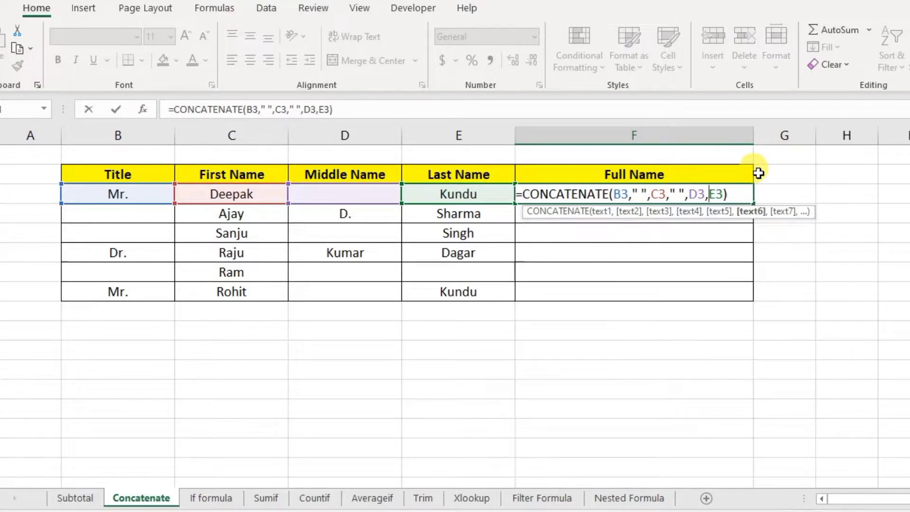
type("\" ")
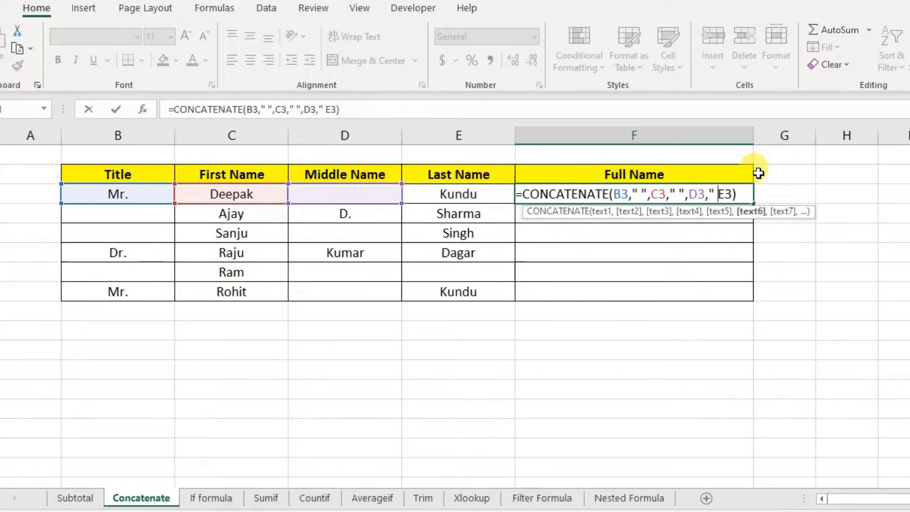
type("\"")
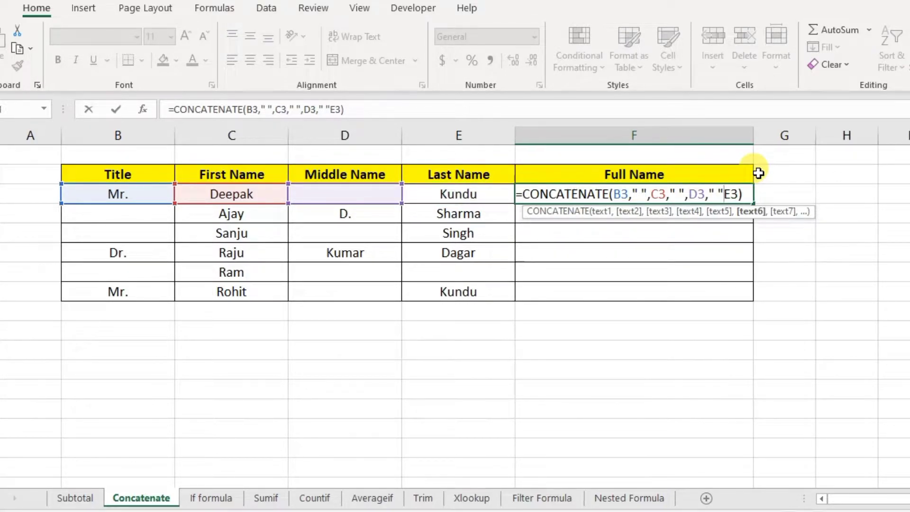
type(",")
key("Return")
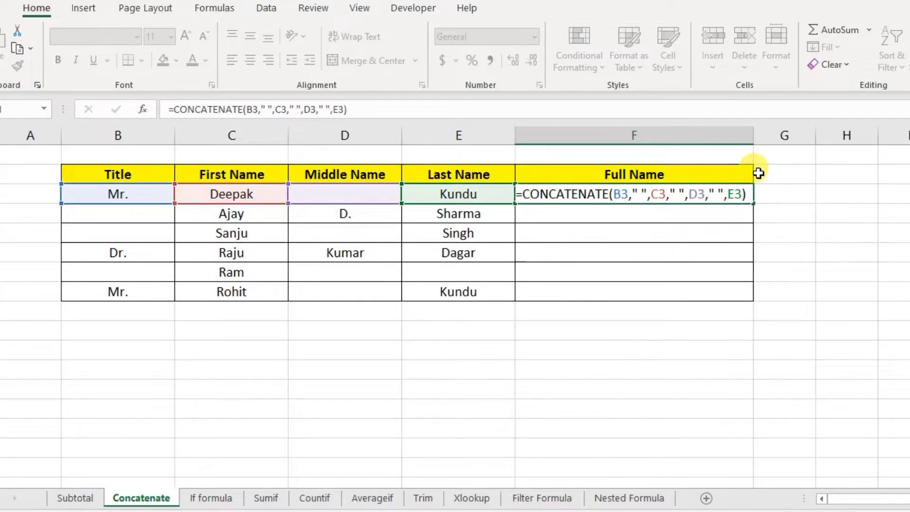
left_click(618, 196)
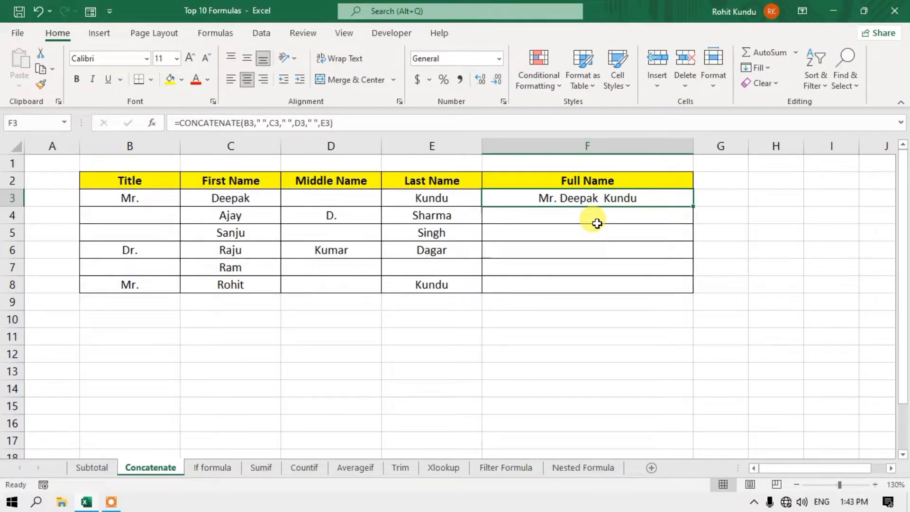
- Select the Full Name cells F3:F8 and switch off their Center alignment
left_click(561, 246)
left_click_drag(591, 197, 592, 284)
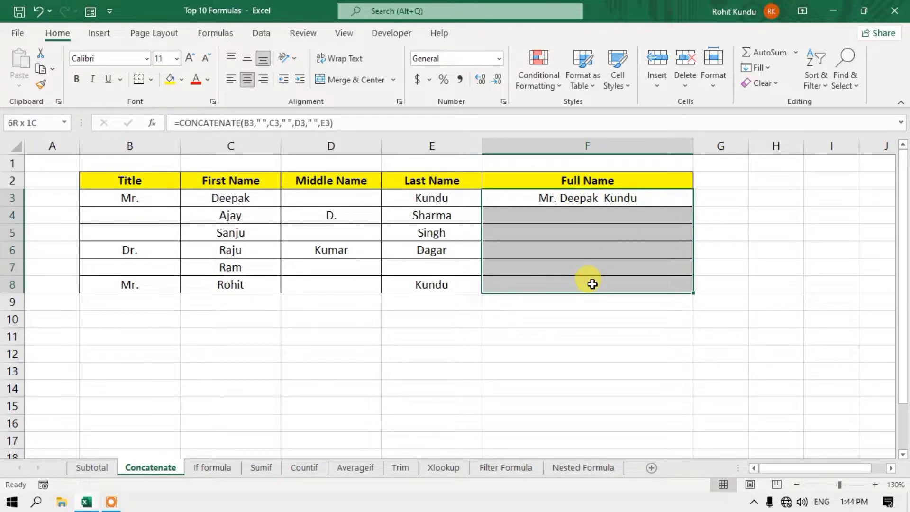
left_click(248, 82)
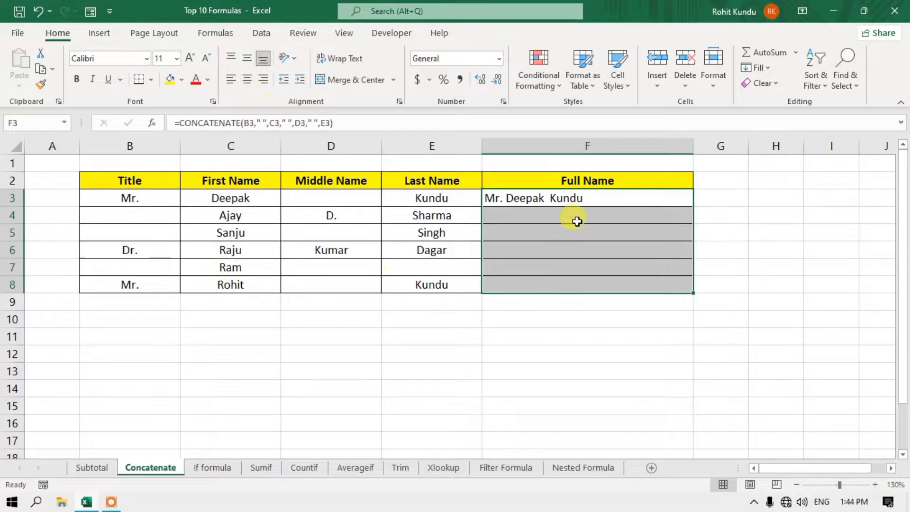
- Fill F3's formula down to F8, then check F4 and F5 against the empty Title cells B4 and B5
left_click(524, 199)
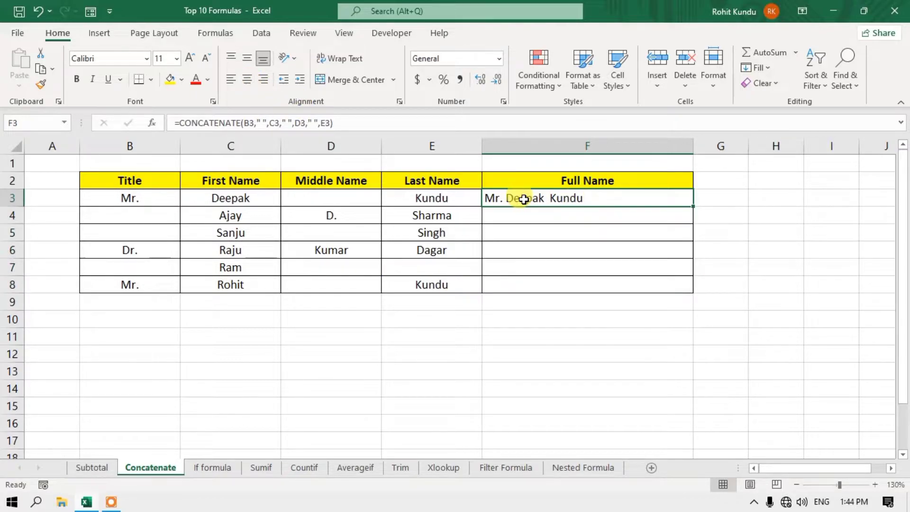
double_click(693, 208)
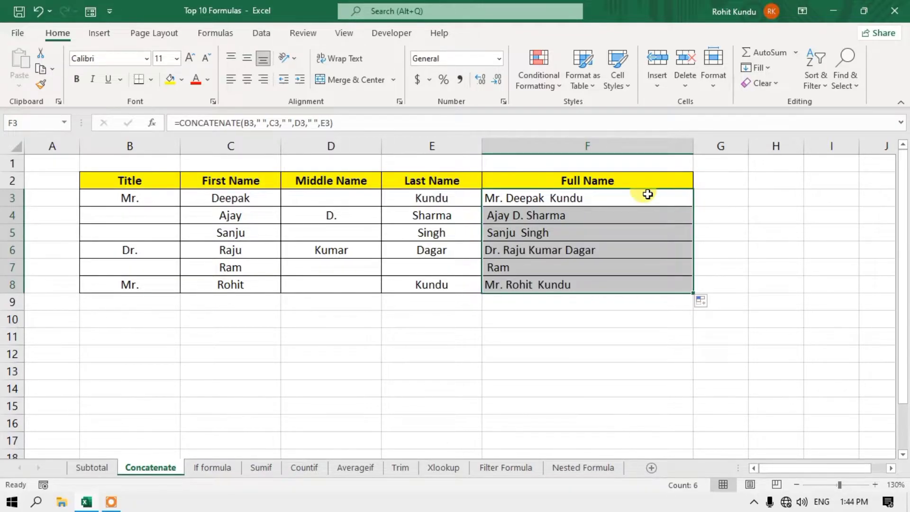
left_click(554, 254)
left_click(551, 214)
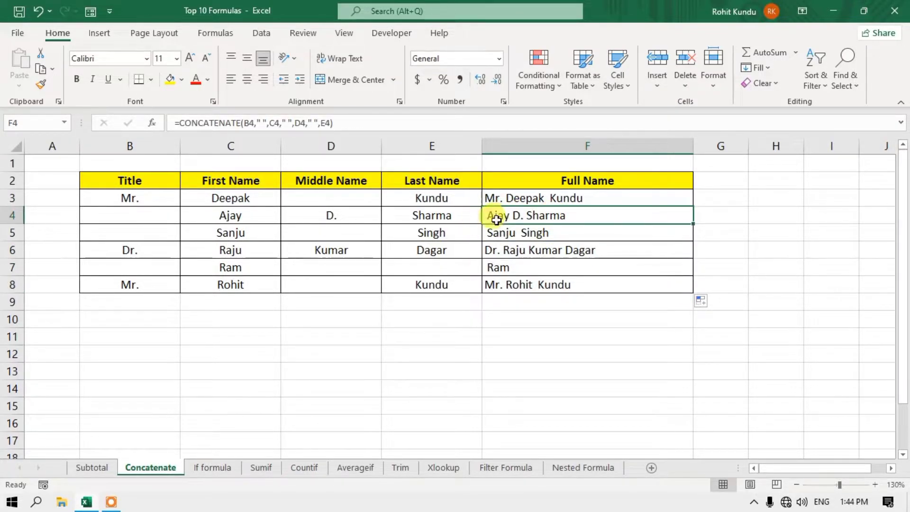
left_click(143, 214)
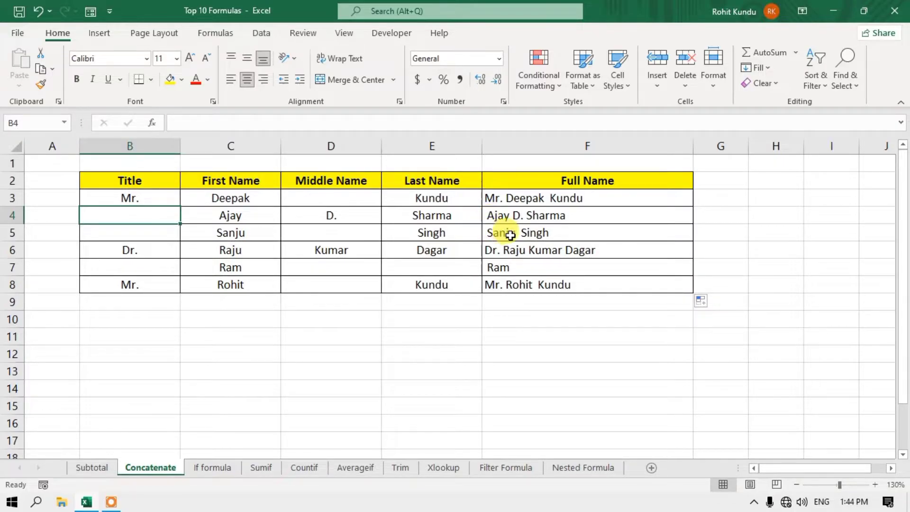
left_click(510, 235)
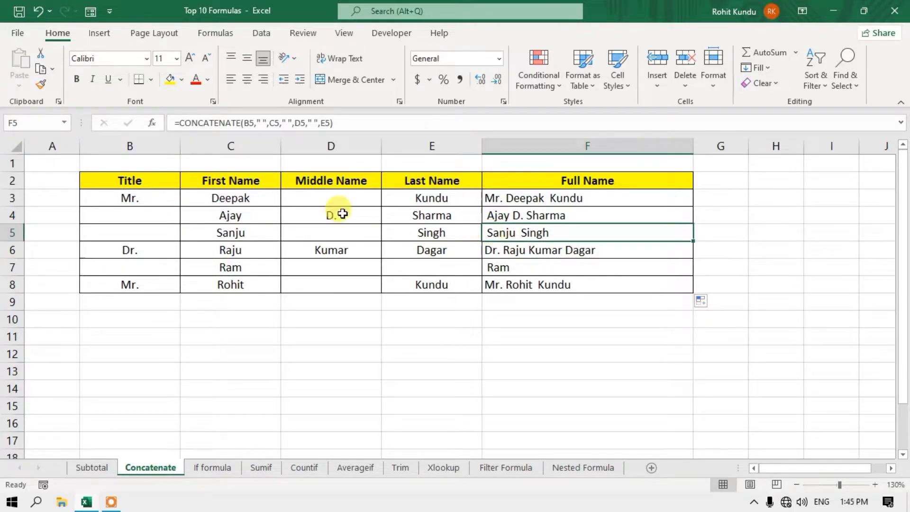
left_click(135, 232)
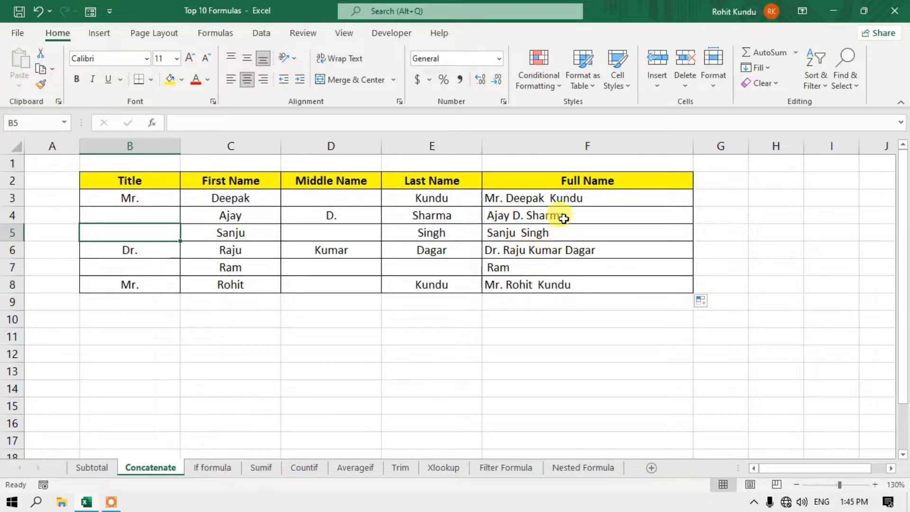
- Clear the results in F4:F8 and start F6's formula with the title in B6
left_click_drag(555, 216, 563, 283)
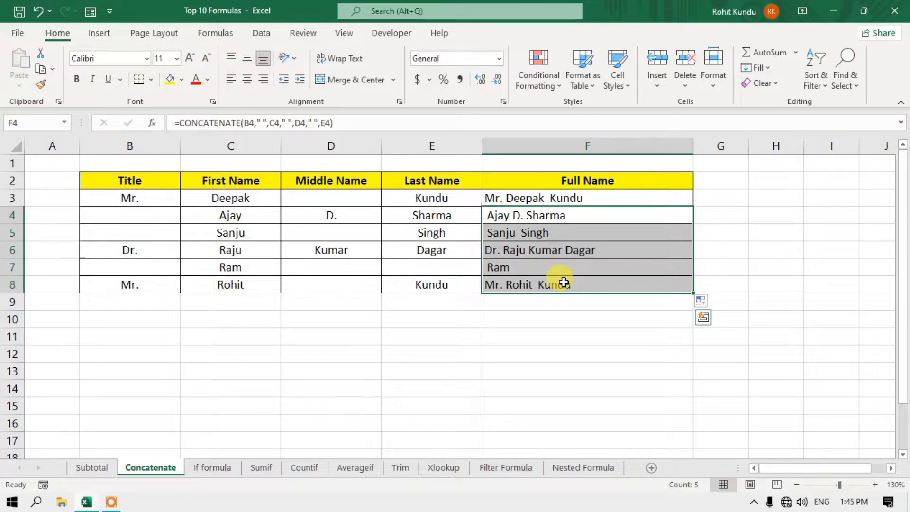
key("Delete")
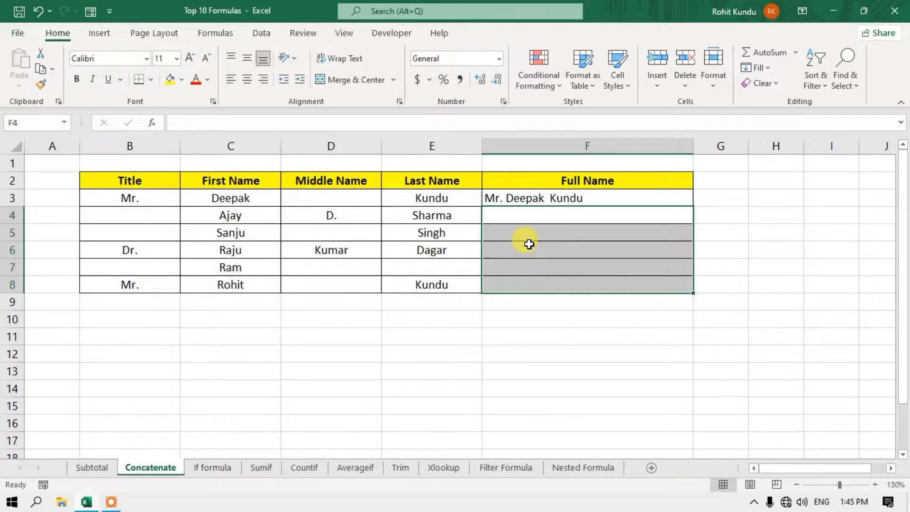
left_click(502, 253)
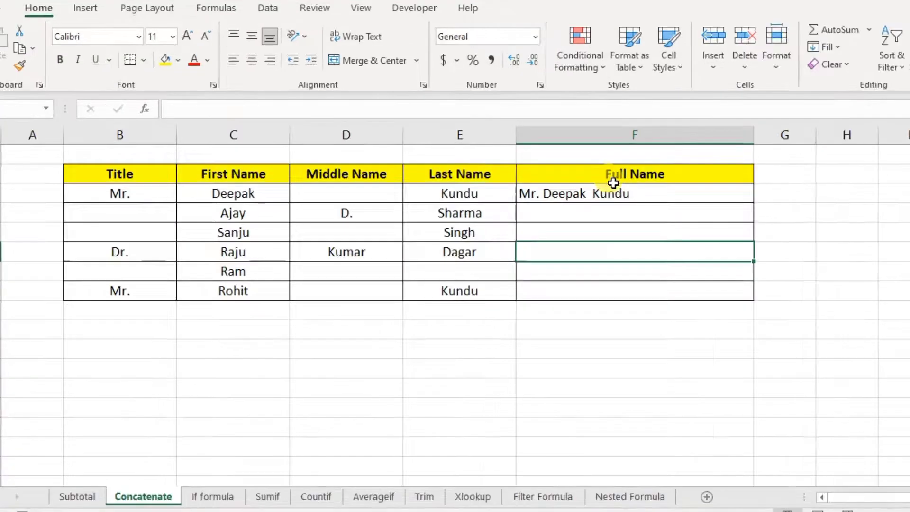
type("=")
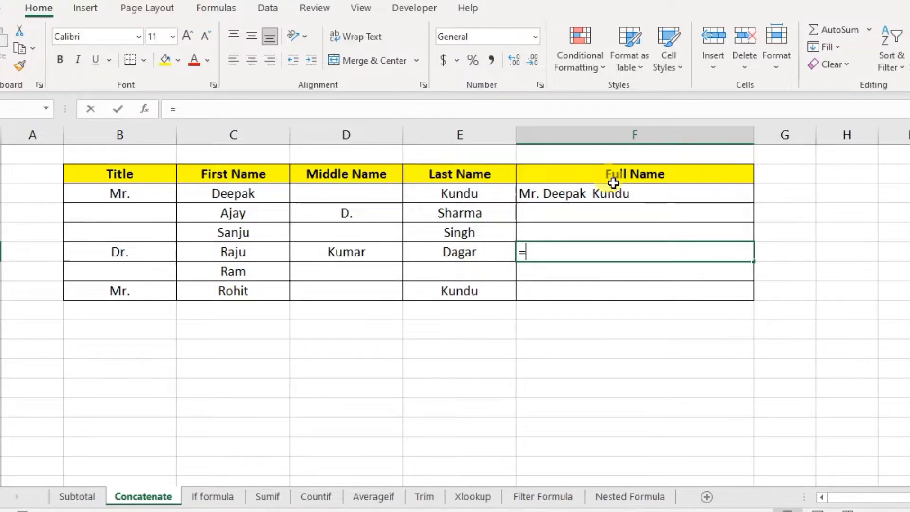
left_click(138, 251)
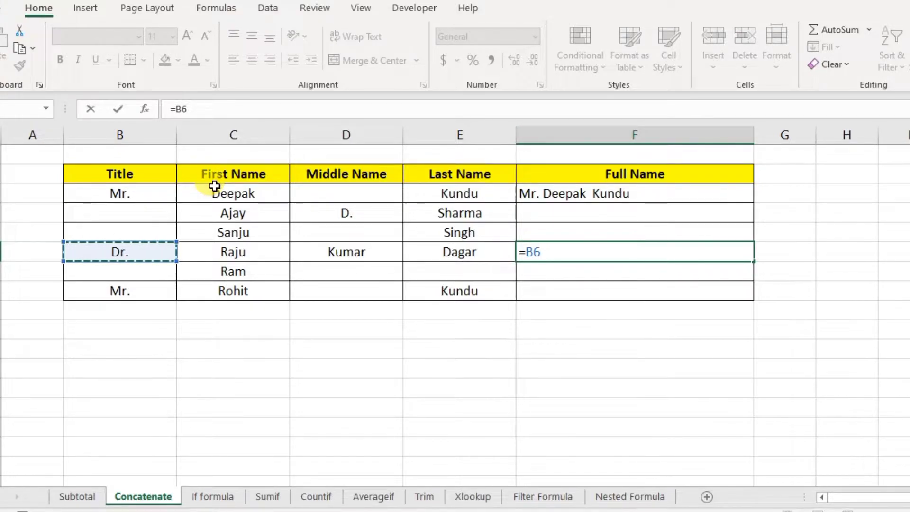
type("&")
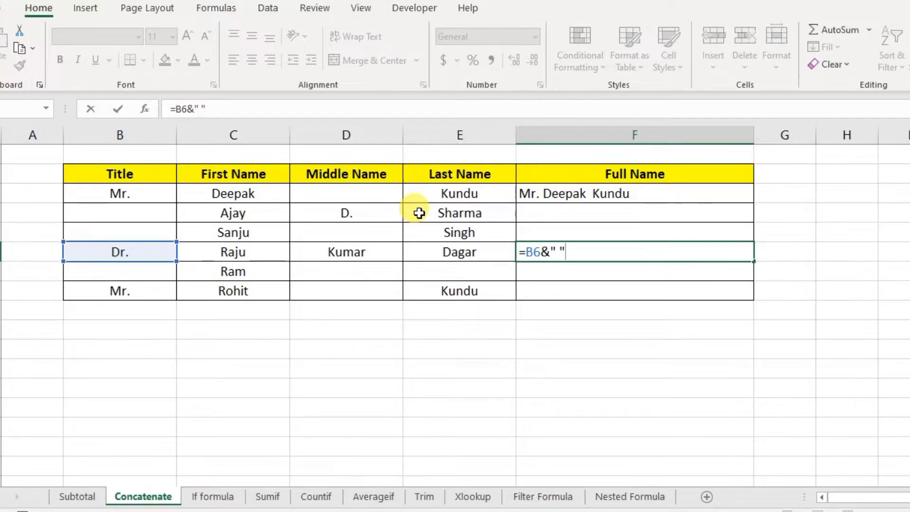
- Join C6, D6 and E6 with spaces so F6 holds =B6&" "&C6&" "&D6&" "&E6
type("&")
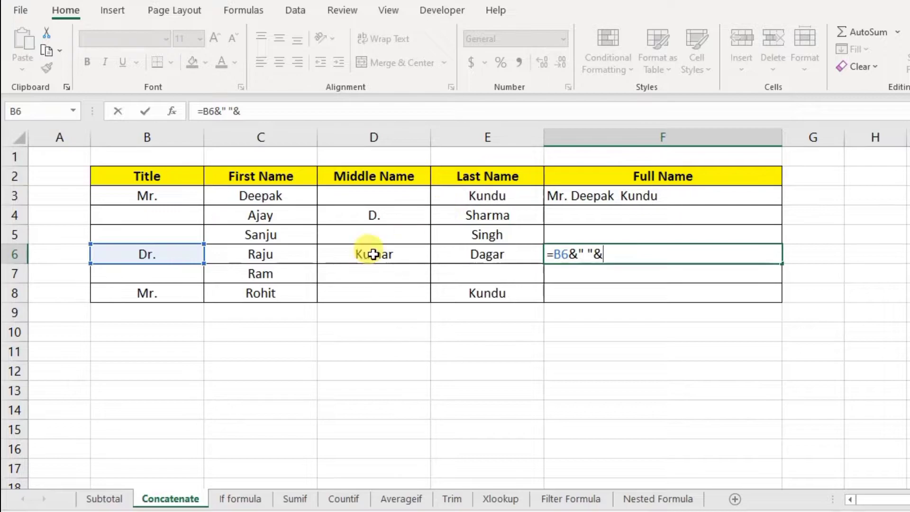
left_click(300, 254)
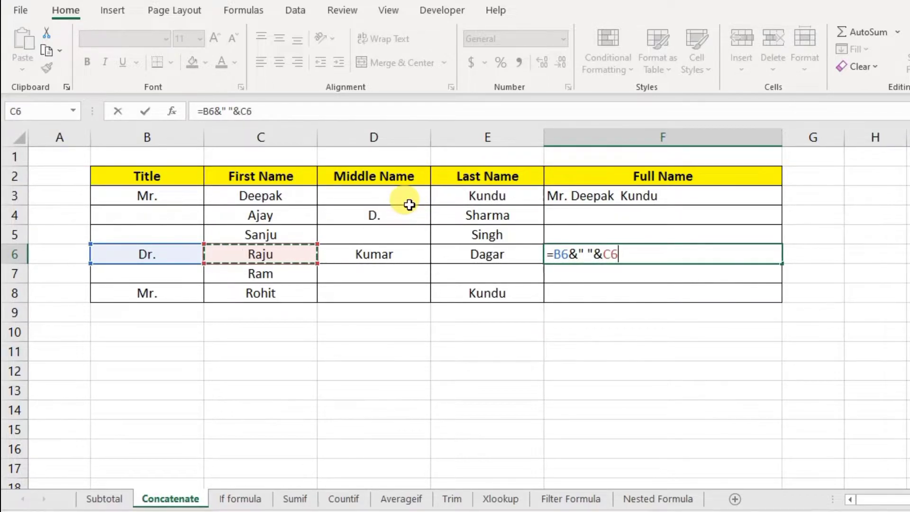
type("&")
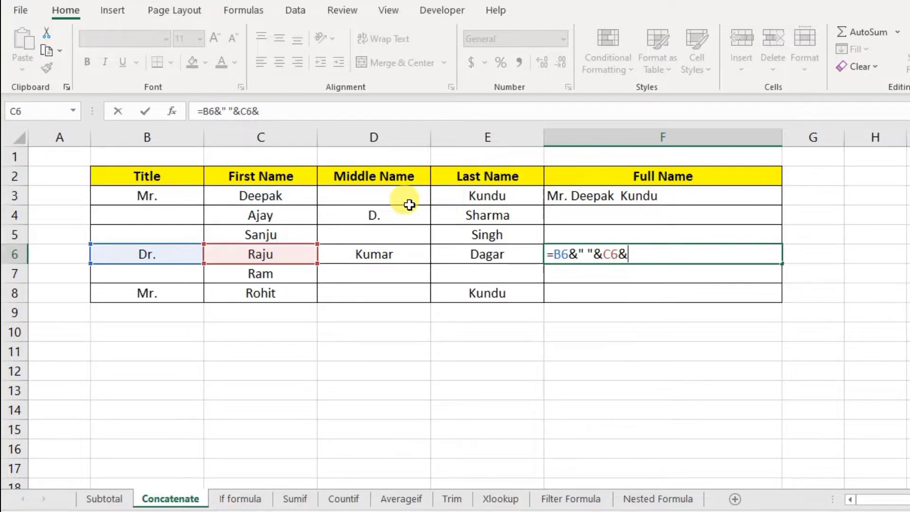
type("\"")
type("&")
left_click(400, 254)
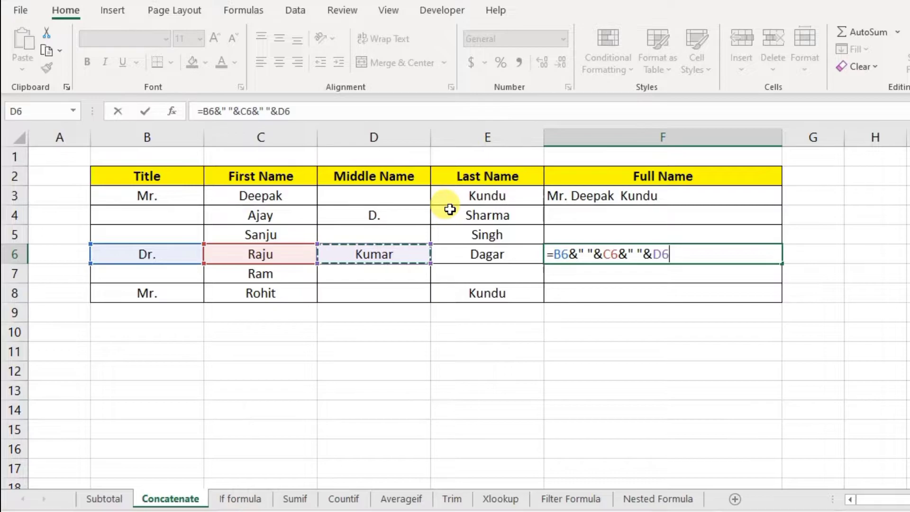
type("&")
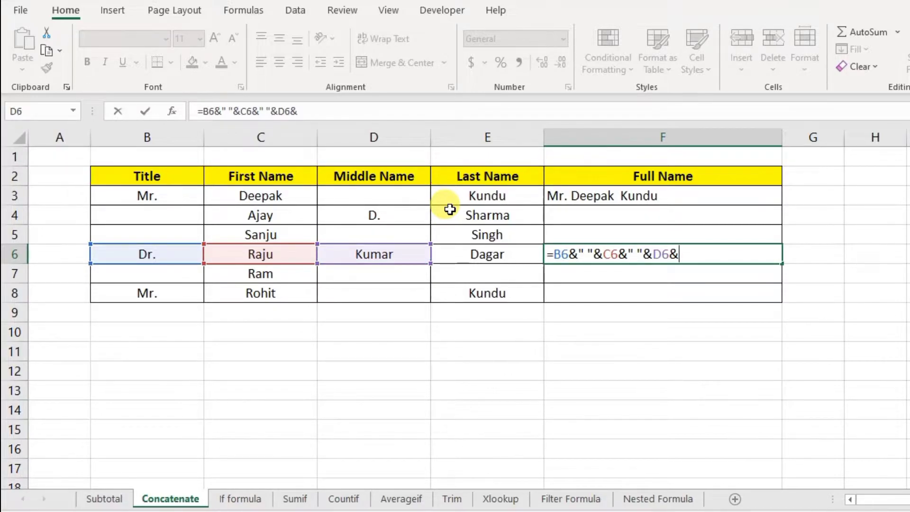
type("\" \"&")
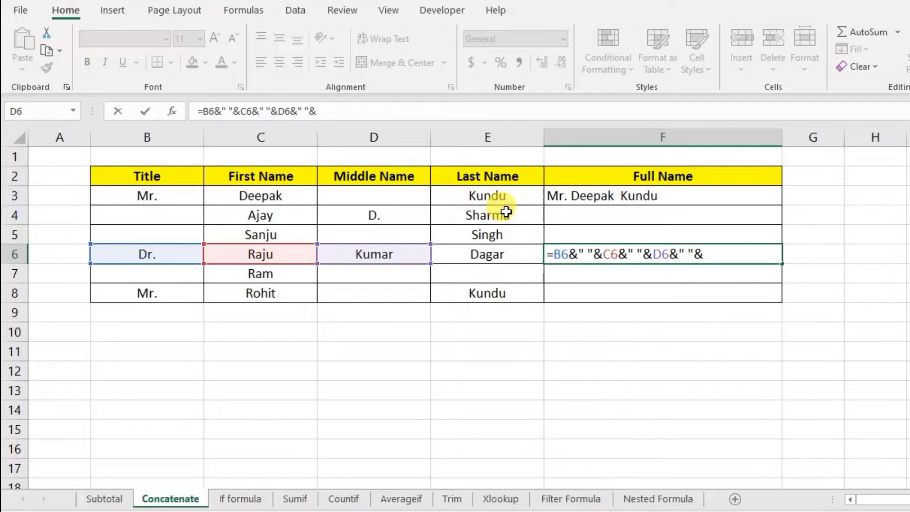
left_click(515, 258)
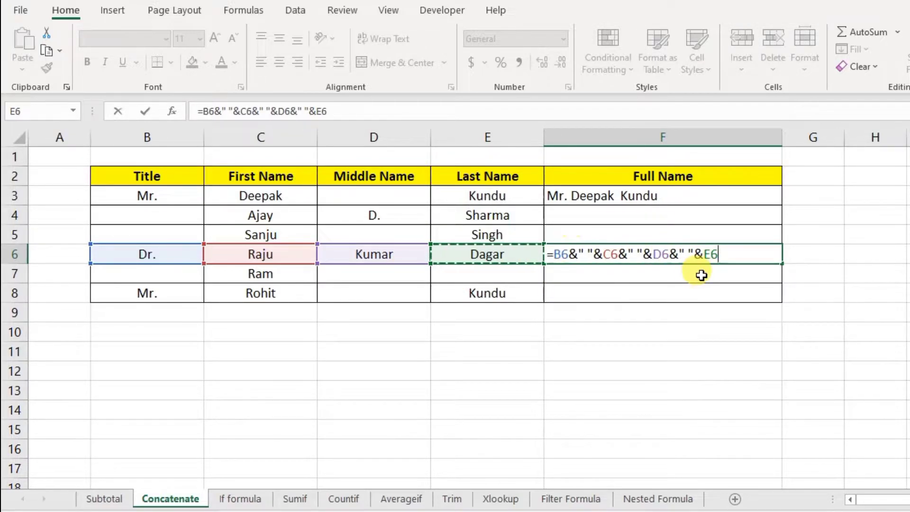
key("Return")
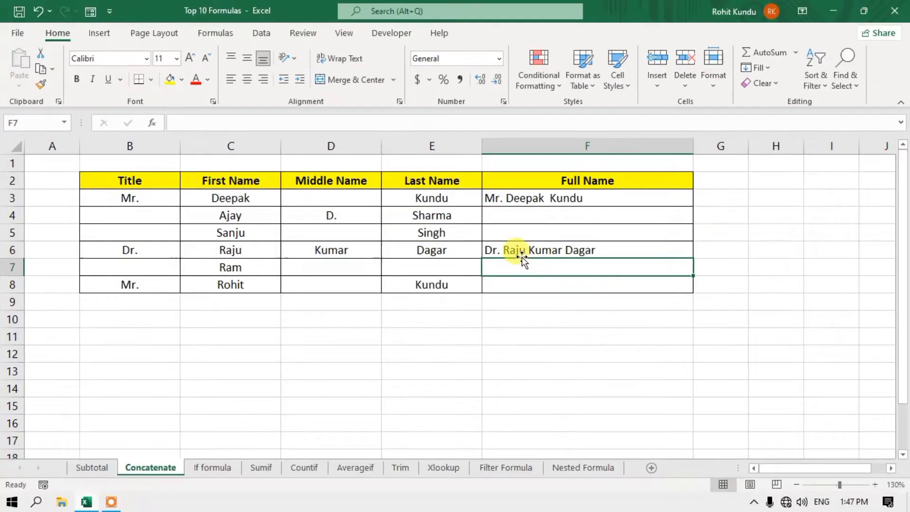
- Fill F3's CONCATENATE formula into F4:F5 and compare it with F6's ampersand formula
left_click(577, 254)
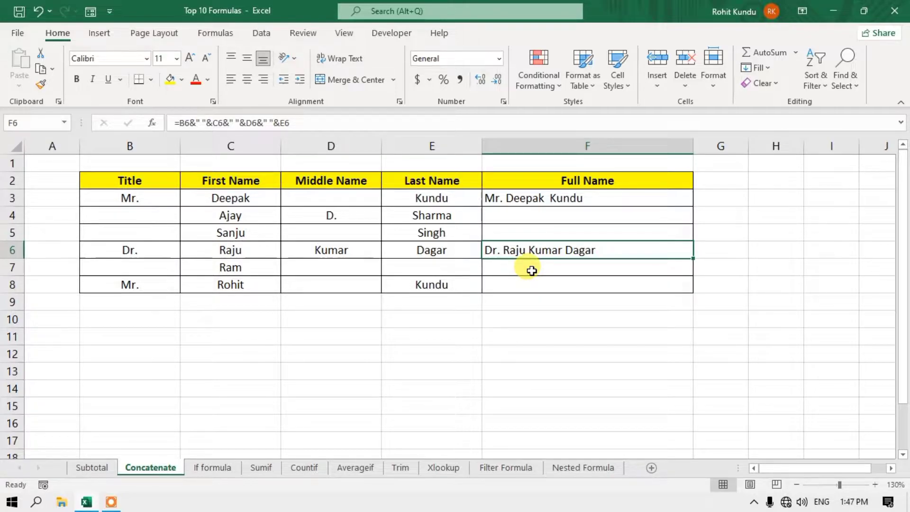
left_click(600, 199)
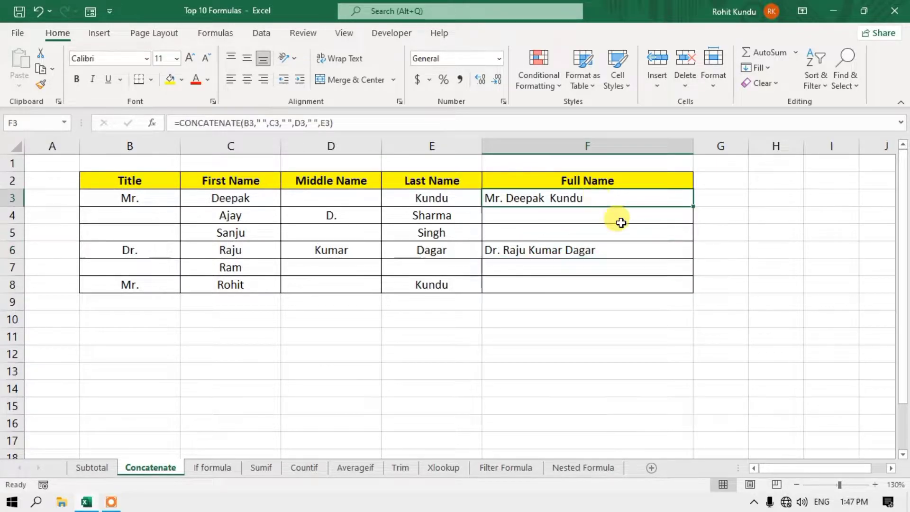
double_click(692, 206)
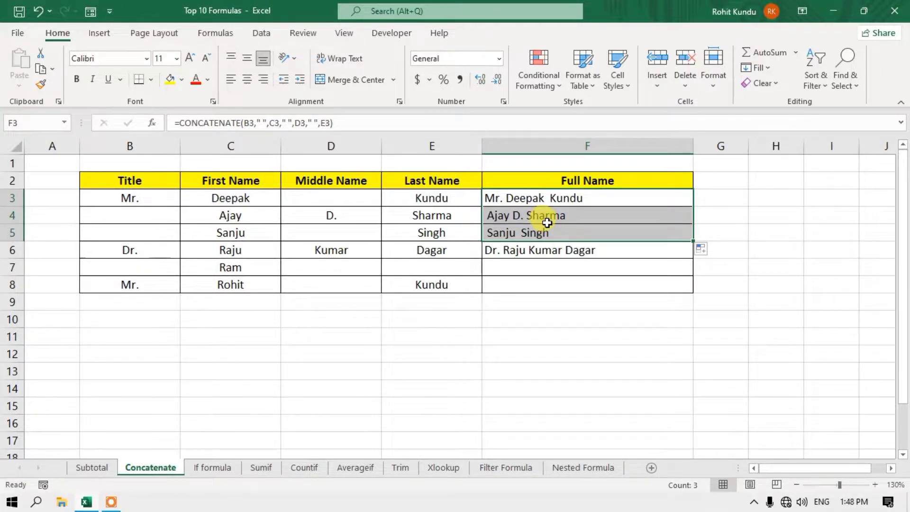
left_click(548, 252)
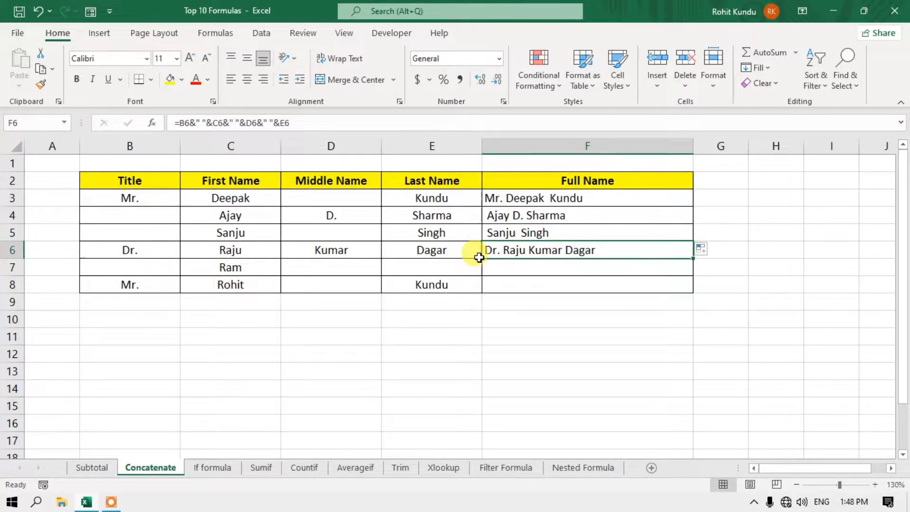
- Copy F3's formula down through F8, then switch to the If formula sheet
left_click(601, 200)
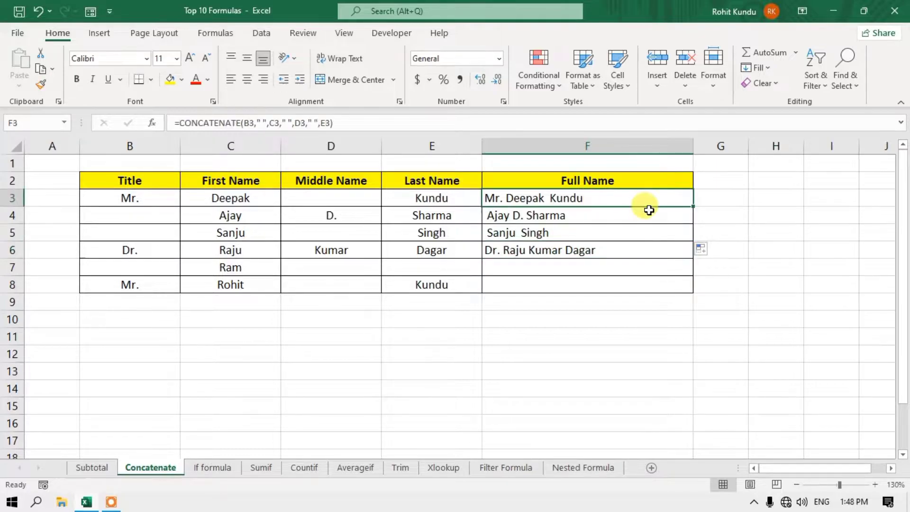
left_click_drag(693, 209, 690, 287)
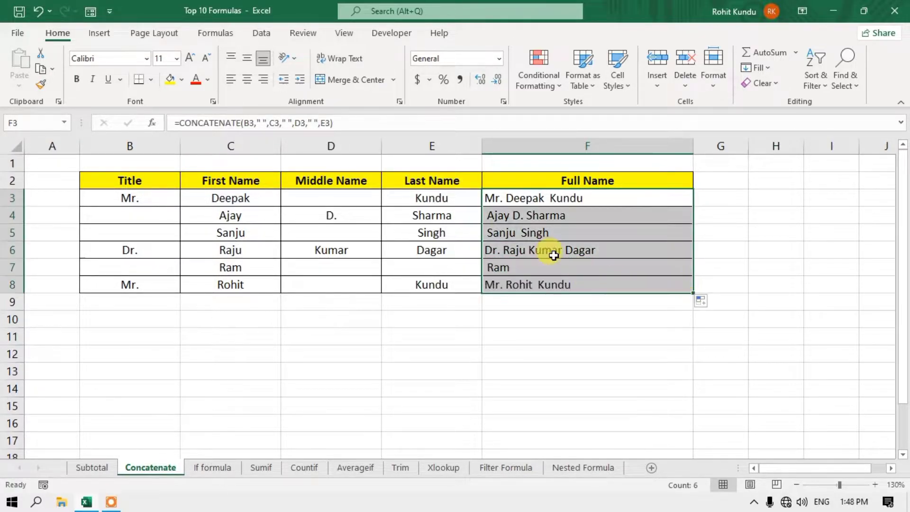
left_click(509, 218)
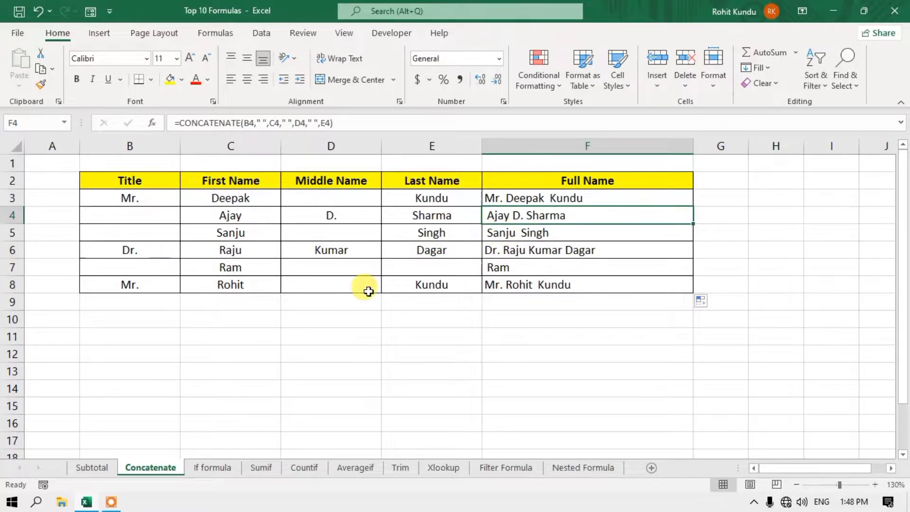
left_click(217, 467)
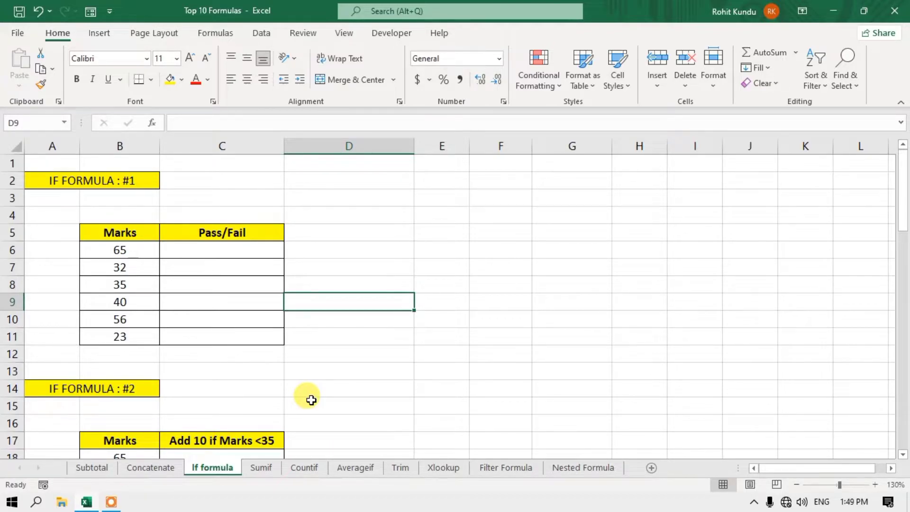
left_click(127, 233)
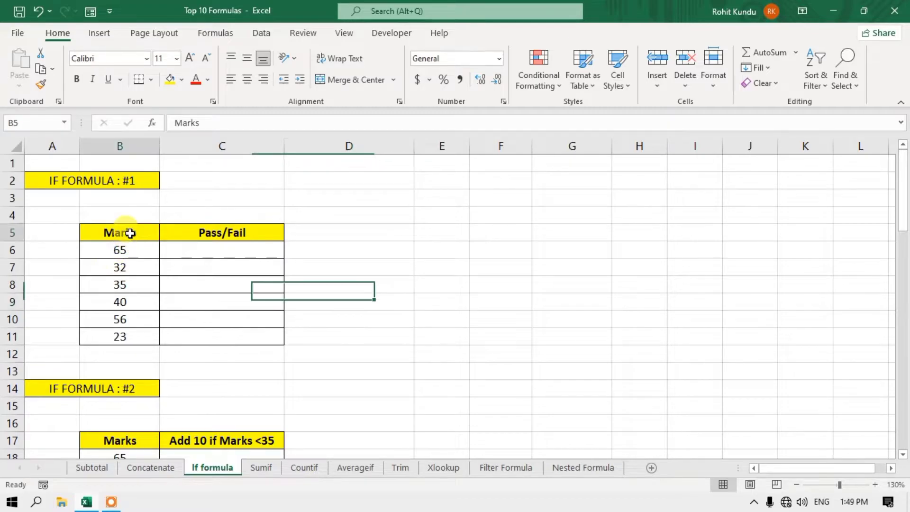
left_click(230, 253)
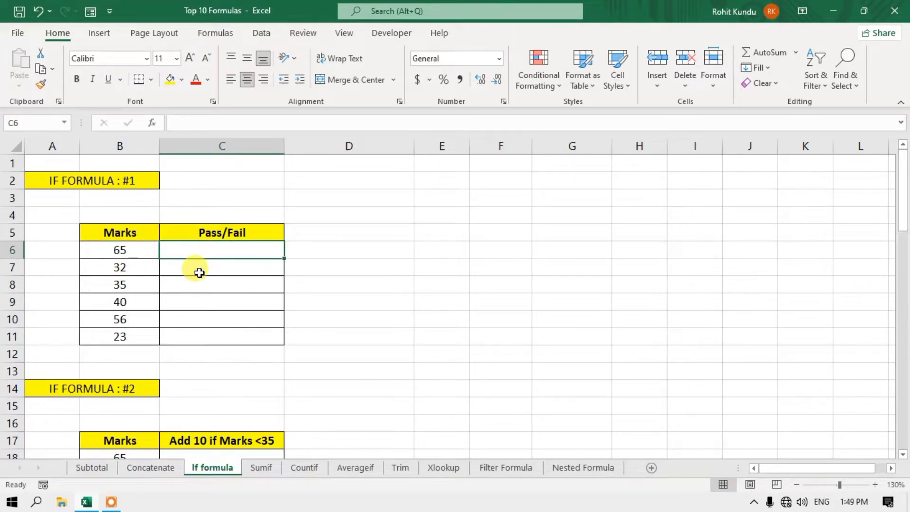
left_click(139, 284)
left_click(136, 302)
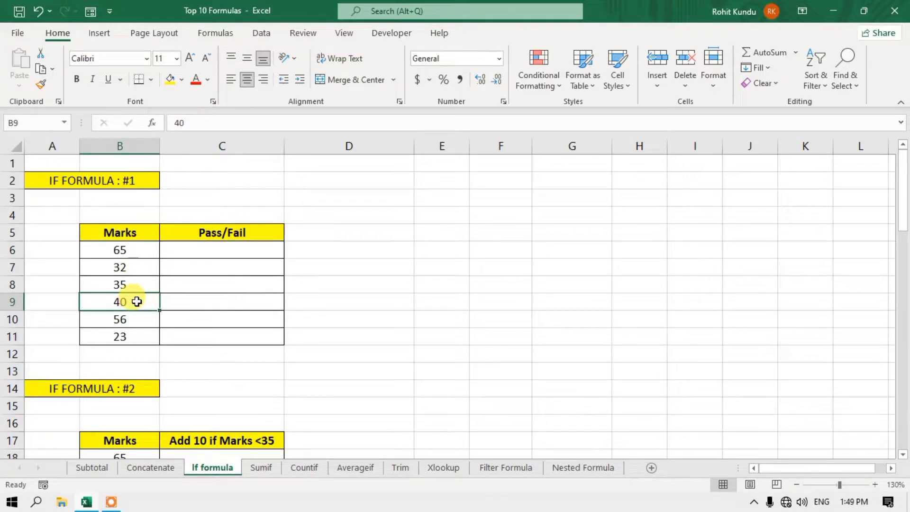
left_click(124, 251)
left_click(133, 284)
left_click(118, 333)
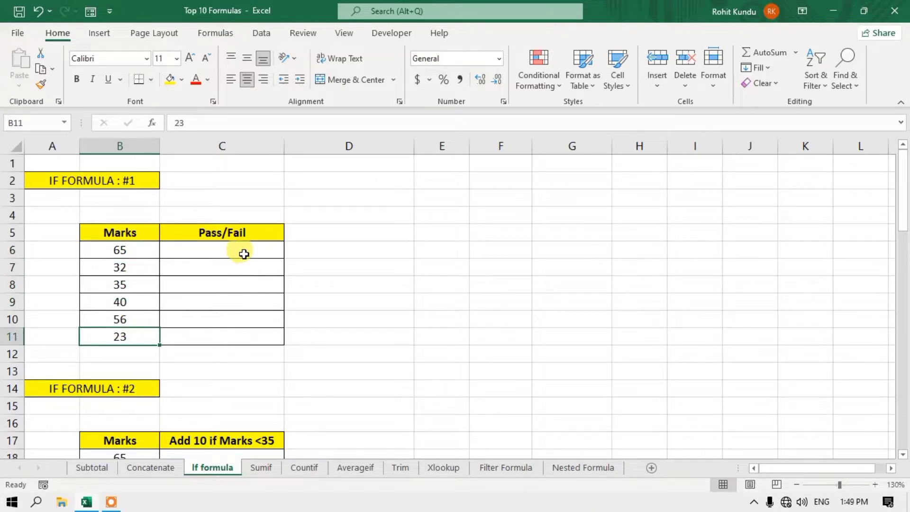
left_click(242, 252)
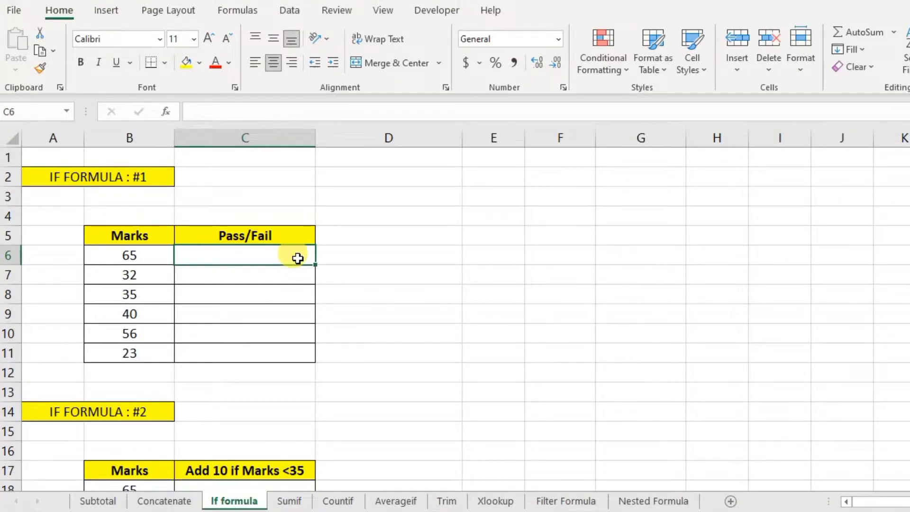
- Enter =if(B6<40,"Fail","Pass") in C6, which shows Pass for the mark 65
type("=if(")
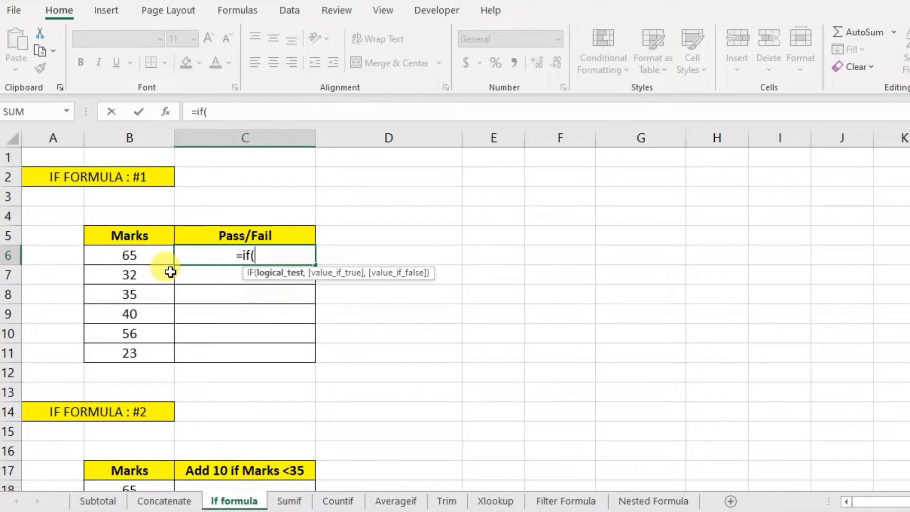
left_click(140, 255)
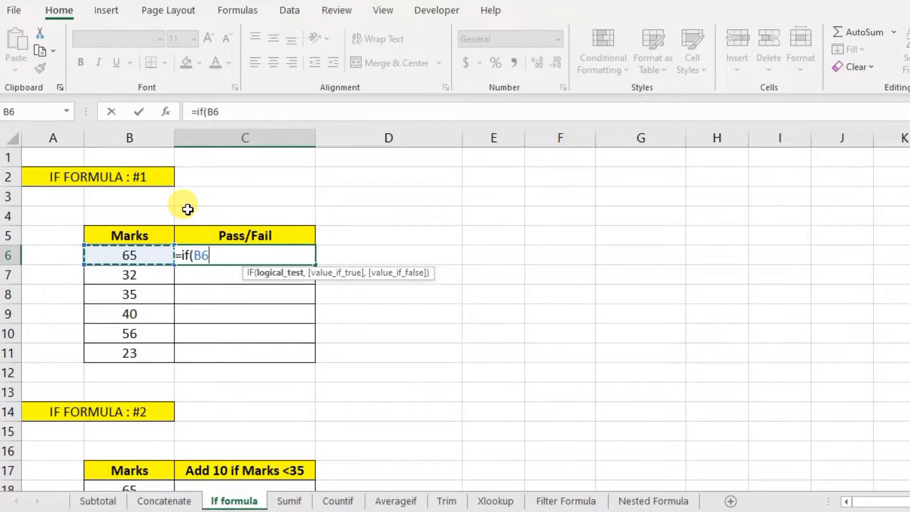
type("<40")
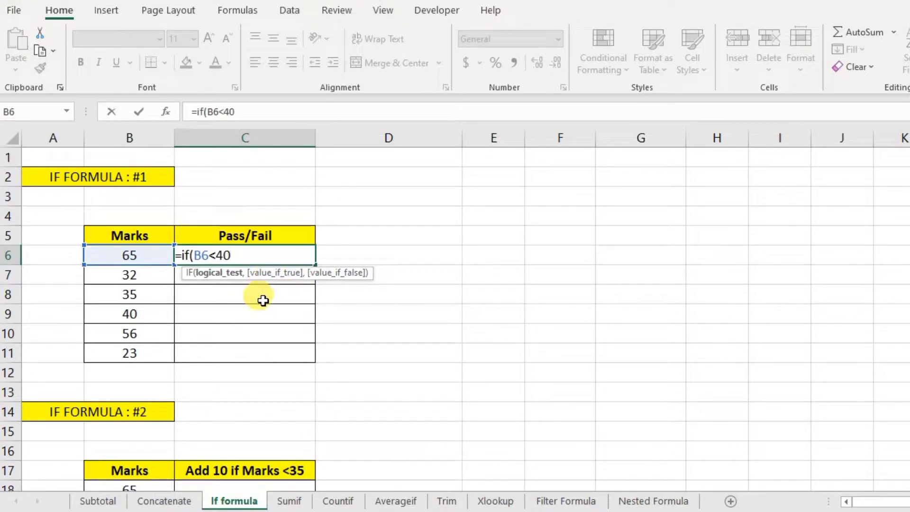
type(",")
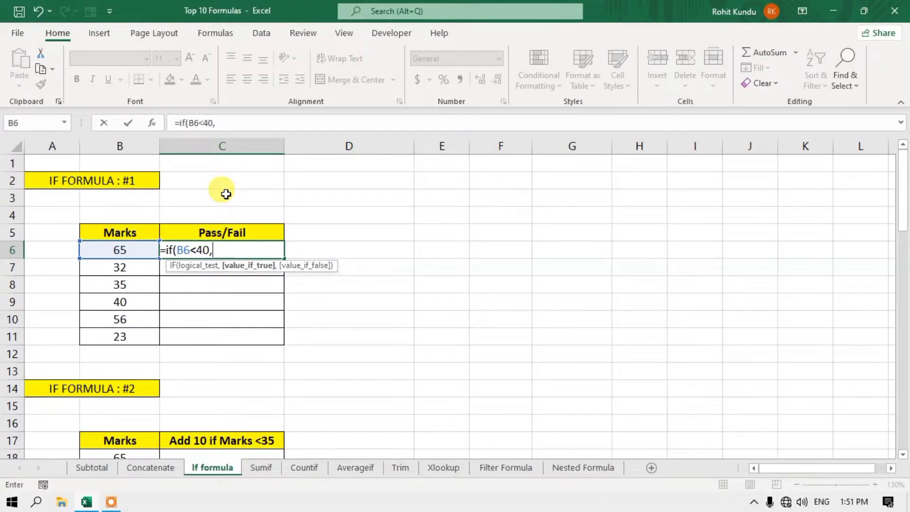
type("\"Fail\",")
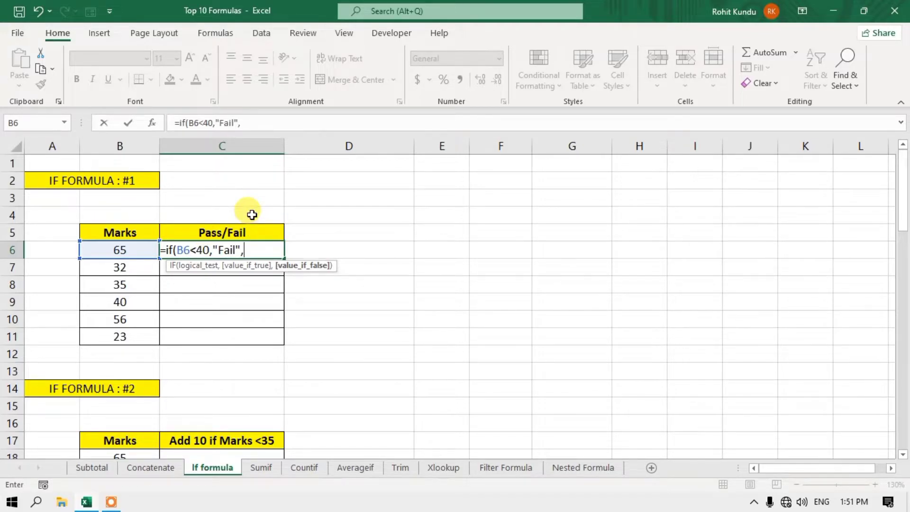
type("ass)")
key("Return")
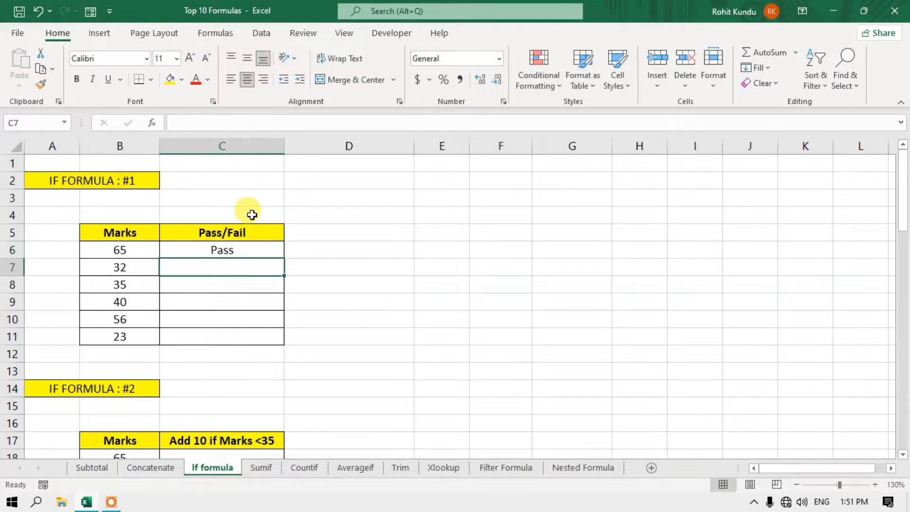
- Copy C6's IF formula down to C11 and check the results for the marks 35 and 40
left_click(236, 251)
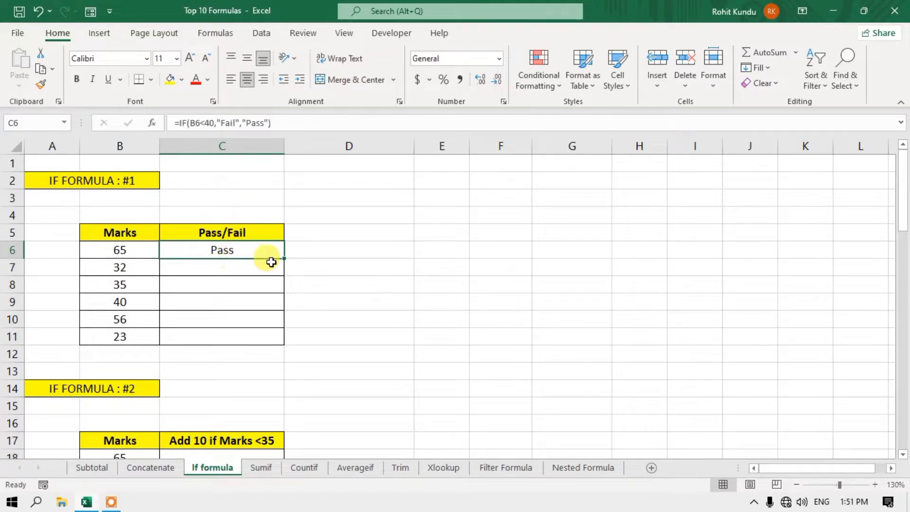
double_click(286, 260)
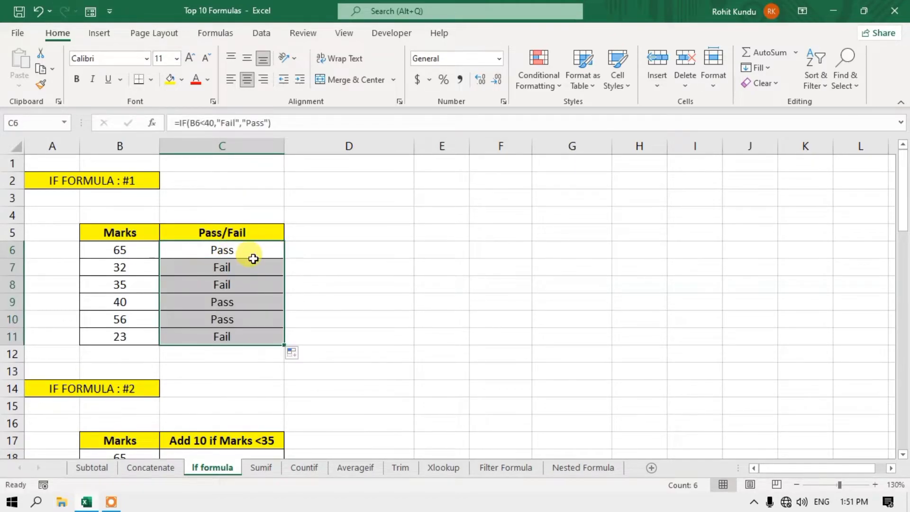
left_click(205, 265)
left_click(206, 282)
left_click(126, 286)
left_click(124, 269)
left_click(124, 284)
left_click(140, 303)
left_click(227, 303)
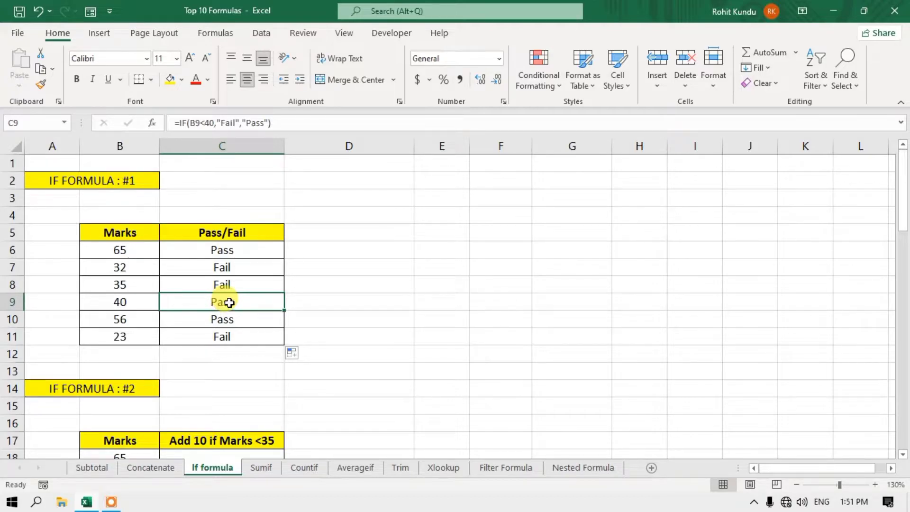
left_click(99, 177)
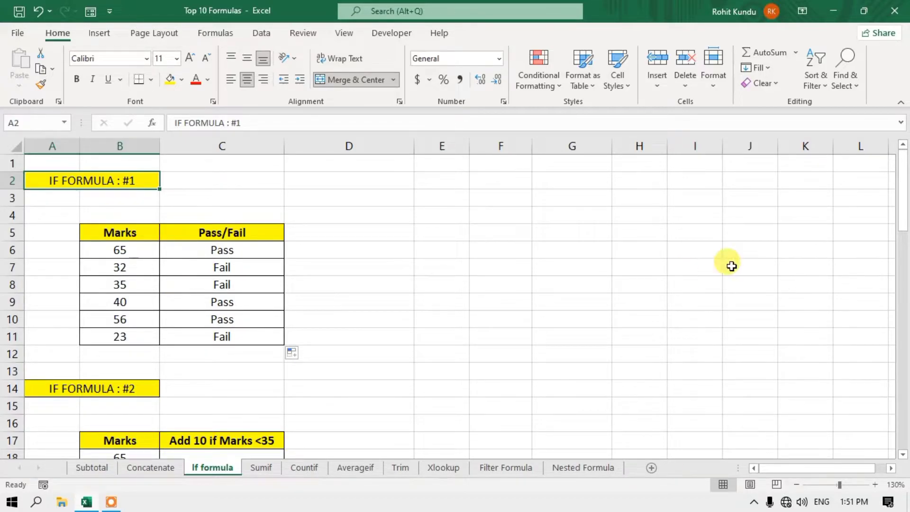
left_click(903, 453)
scroll(902, 454, "down", 3)
left_click(902, 453)
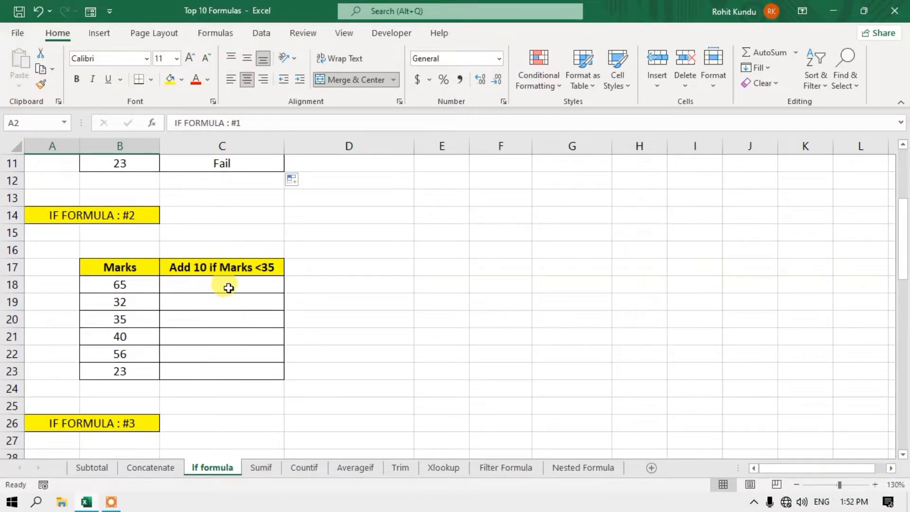
left_click(229, 287)
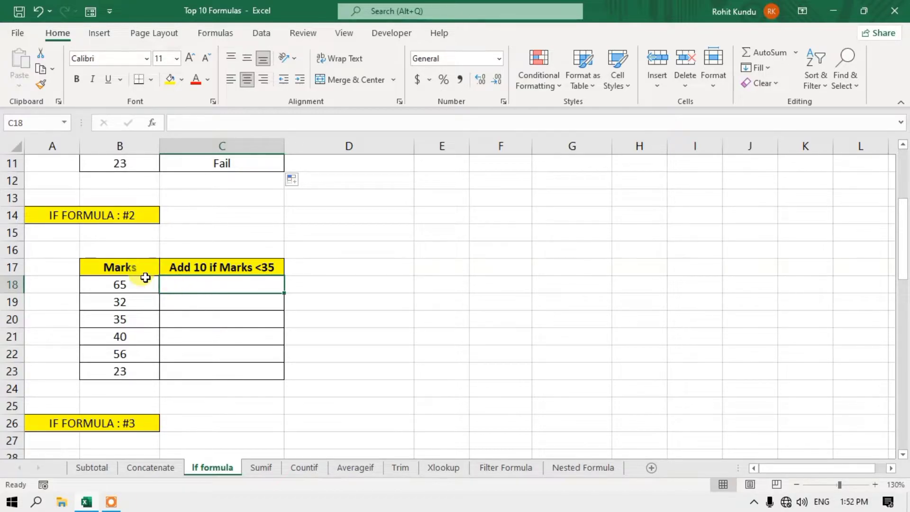
left_click(127, 267)
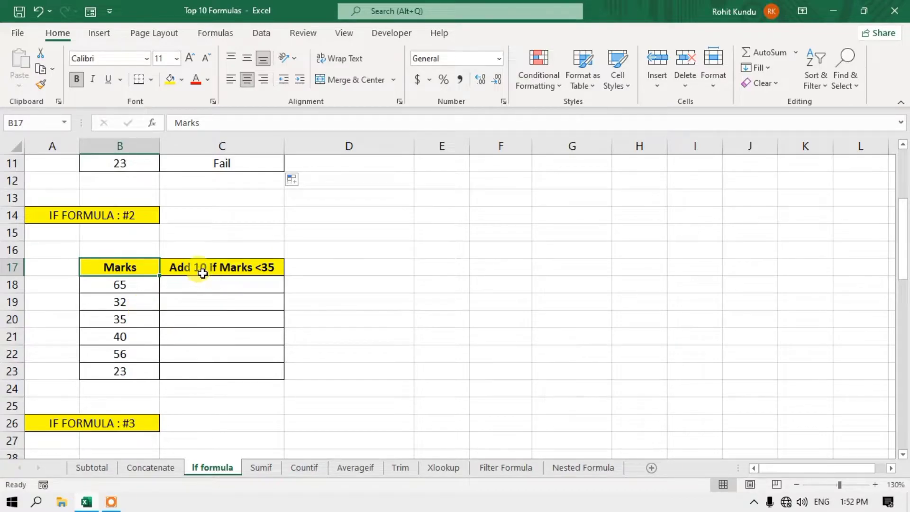
left_click(197, 266)
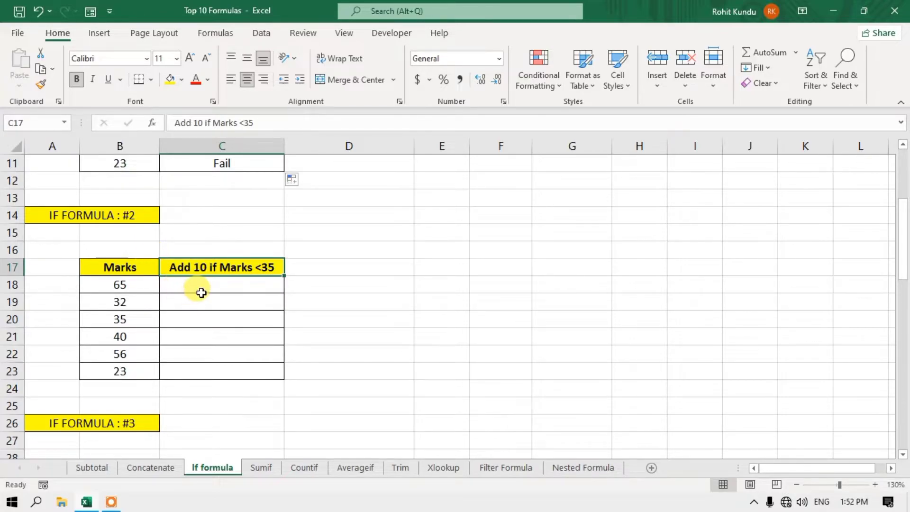
left_click(199, 286)
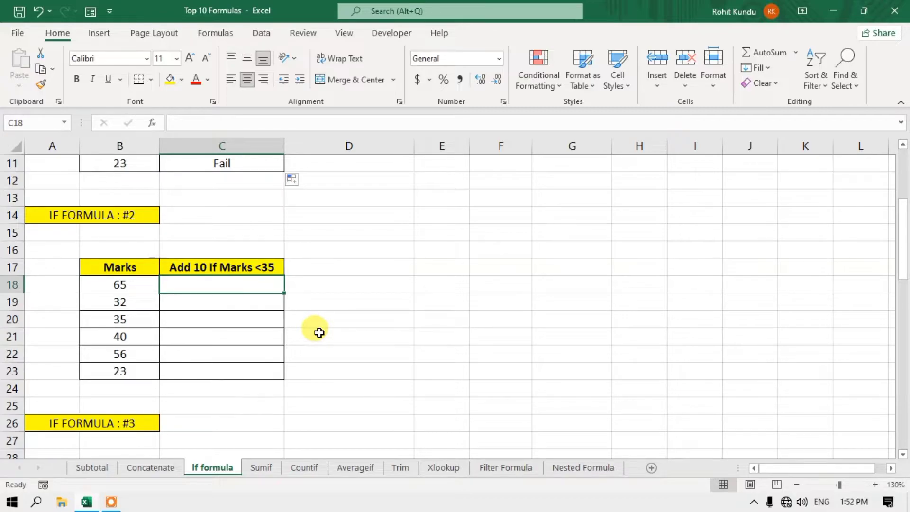
- Enter =if(B18<35,B18+10,B18) in C18 to add 10 only to marks below 35
type("=")
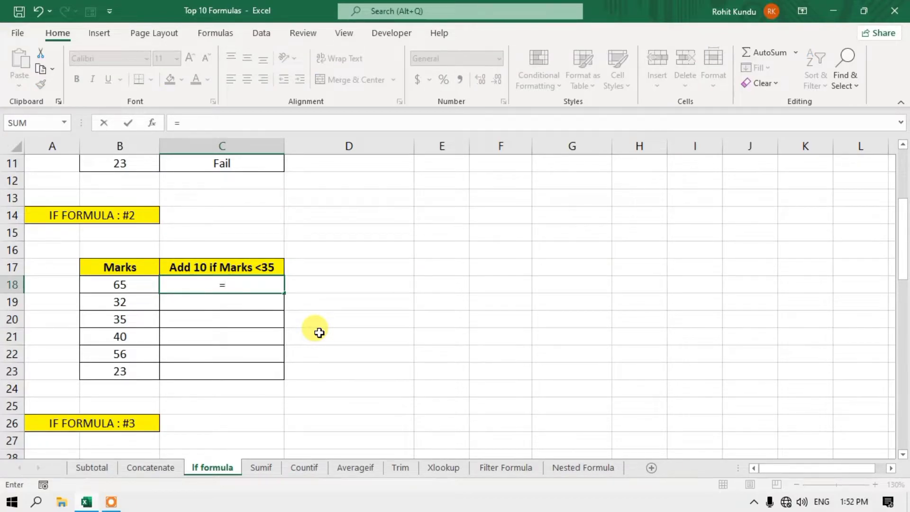
type("if")
type("(")
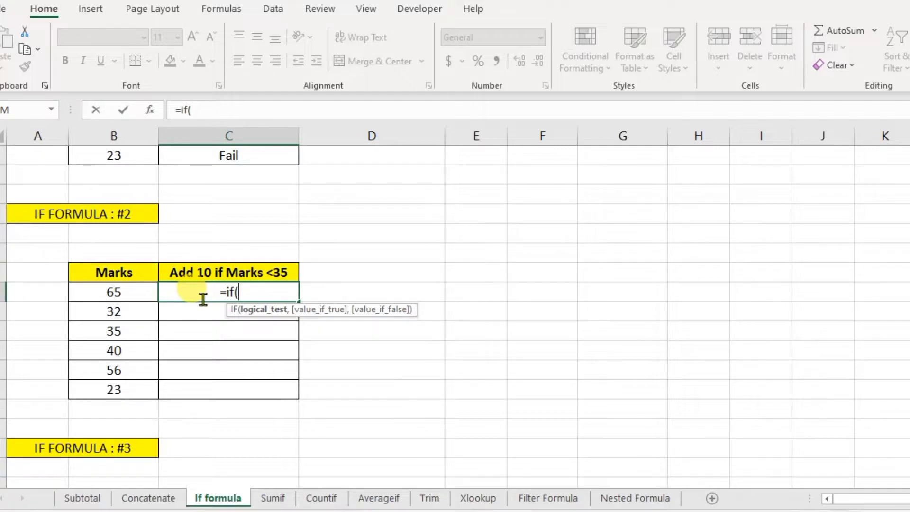
left_click(119, 293)
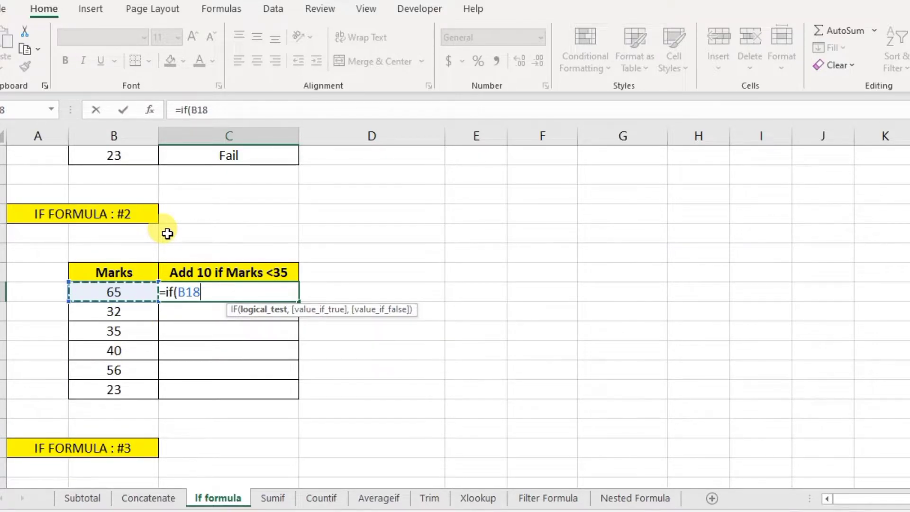
type("<35")
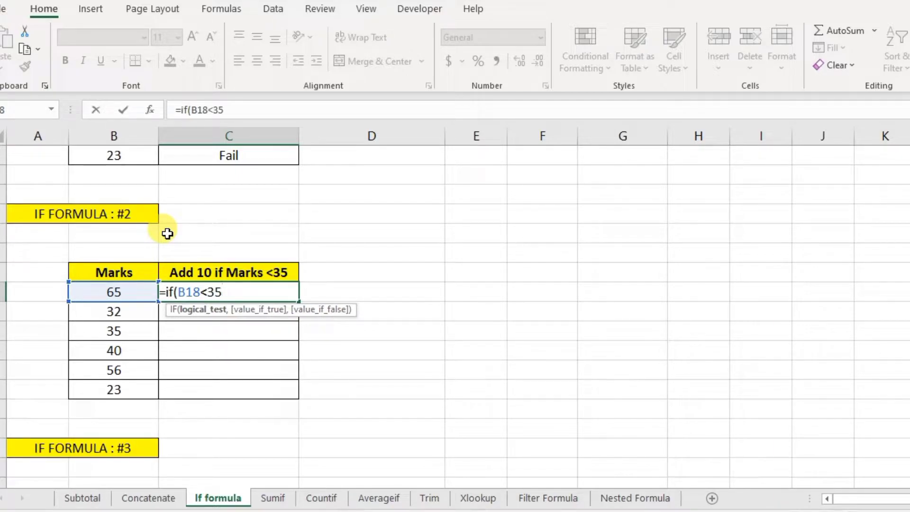
type(",")
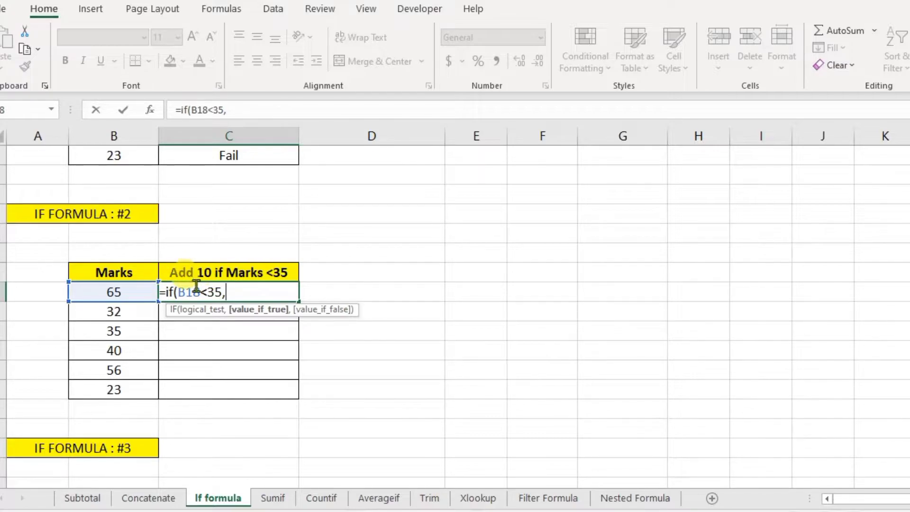
left_click(111, 293)
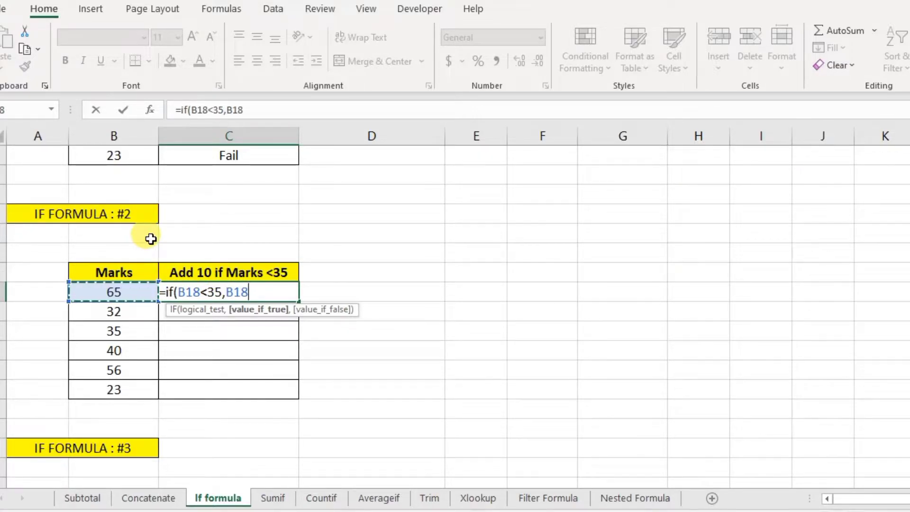
type("+10")
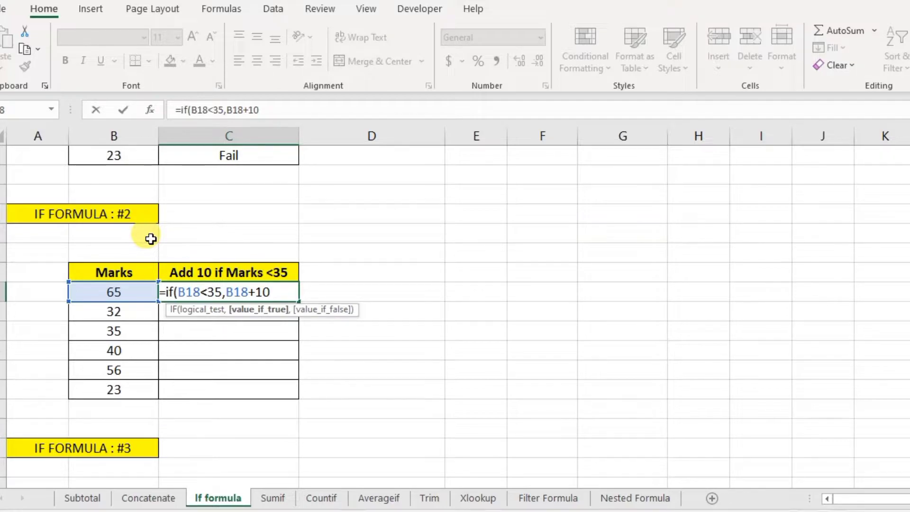
type(",")
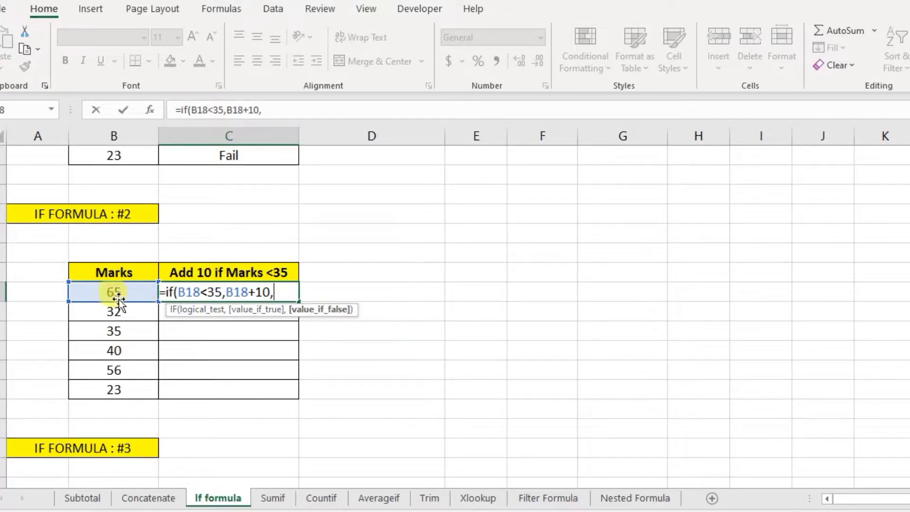
left_click(116, 292)
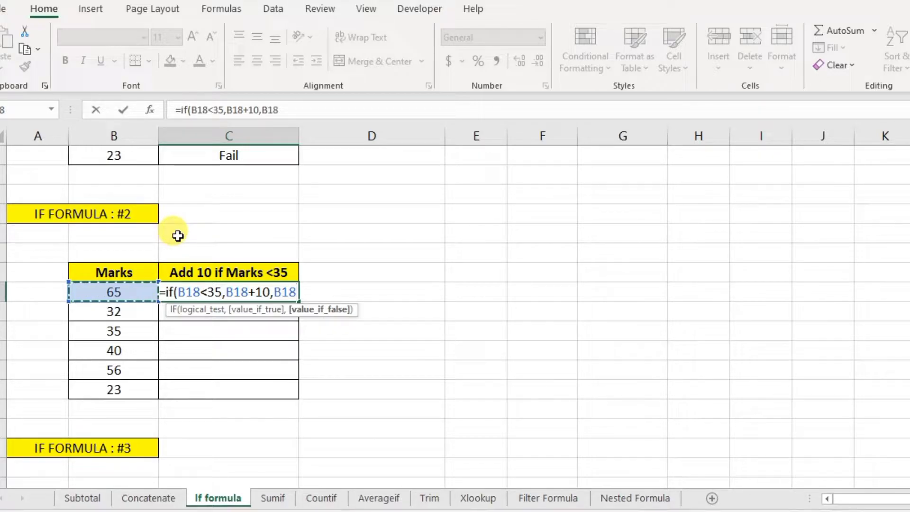
type(")")
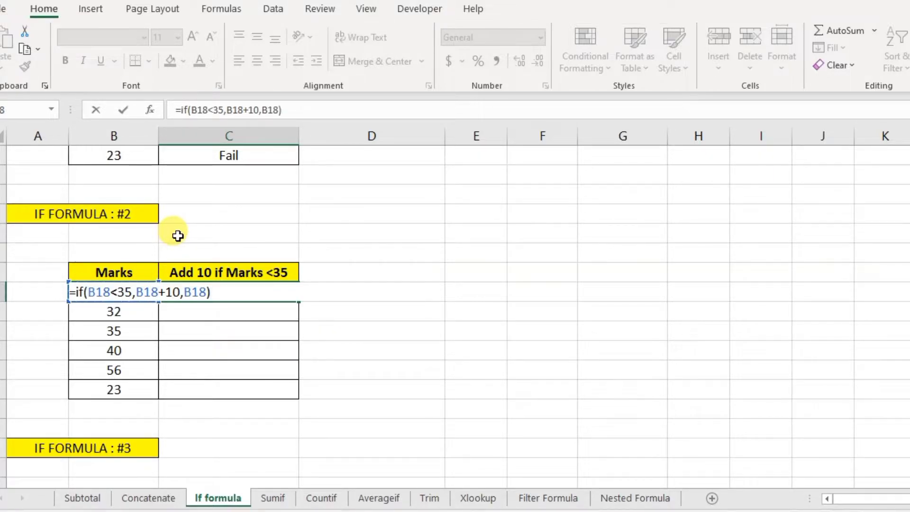
key("Return")
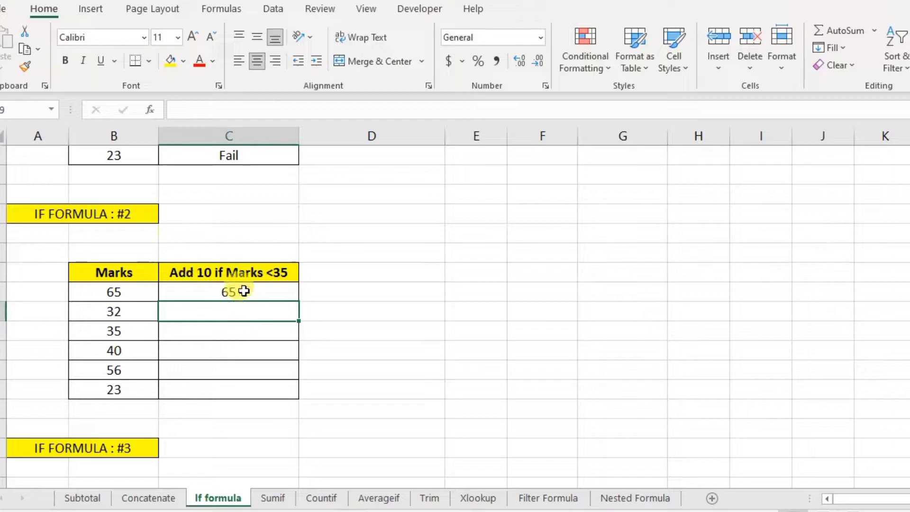
- Copy C18's formula down to C23 and verify that 32 becomes 42 and 23 becomes 33
left_click(244, 295)
left_click(112, 291)
left_click(271, 291)
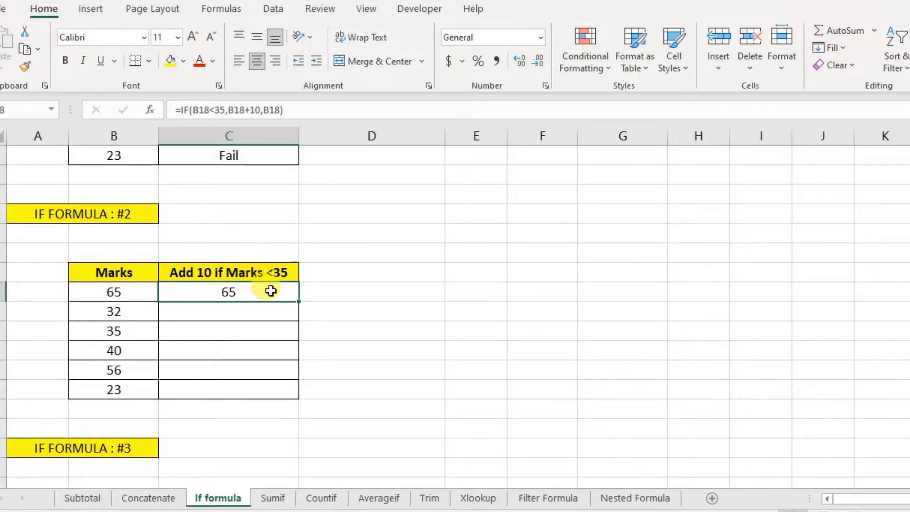
double_click(298, 301)
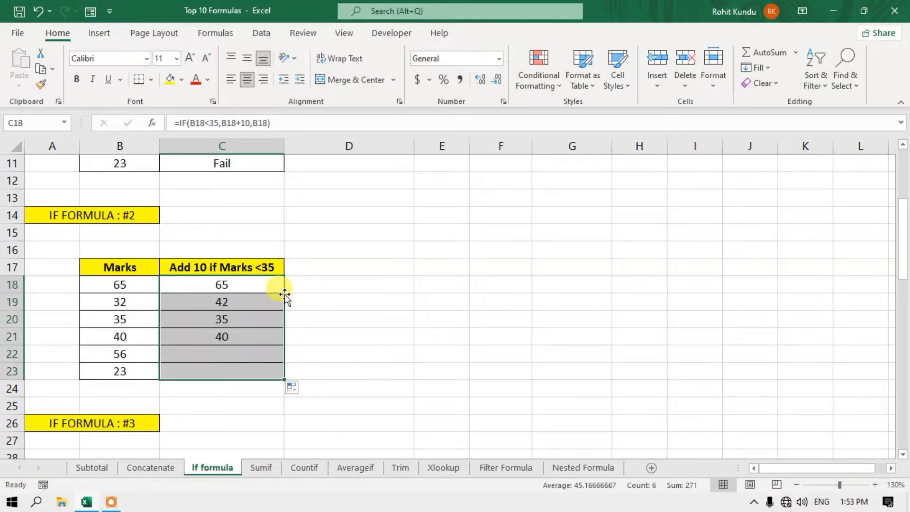
left_click(124, 303)
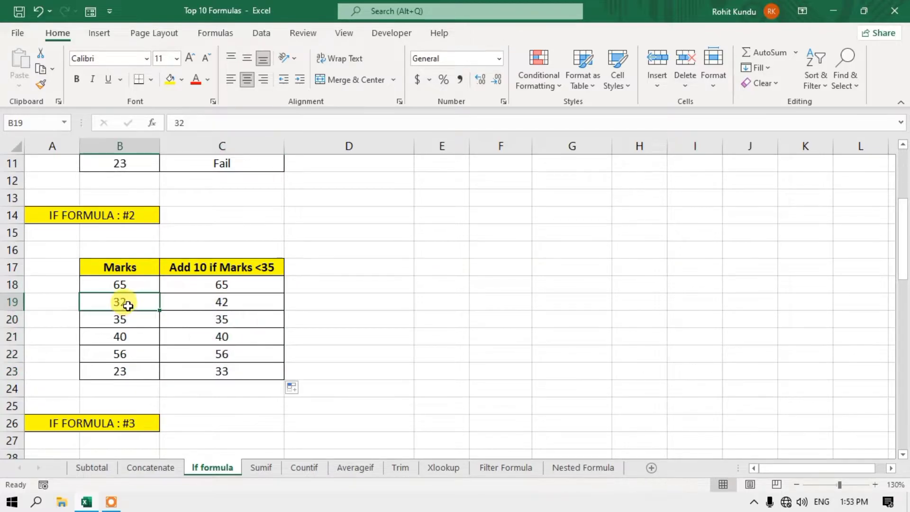
left_click(217, 304)
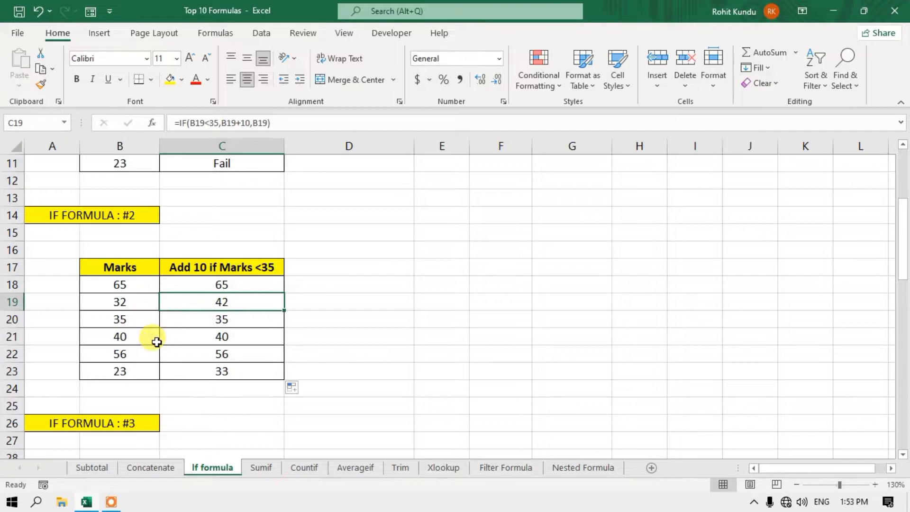
left_click(133, 372)
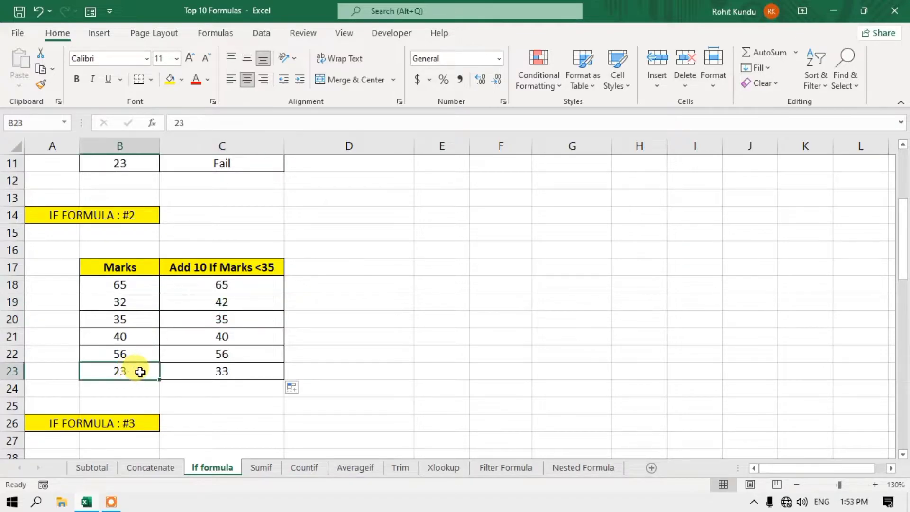
left_click(243, 371)
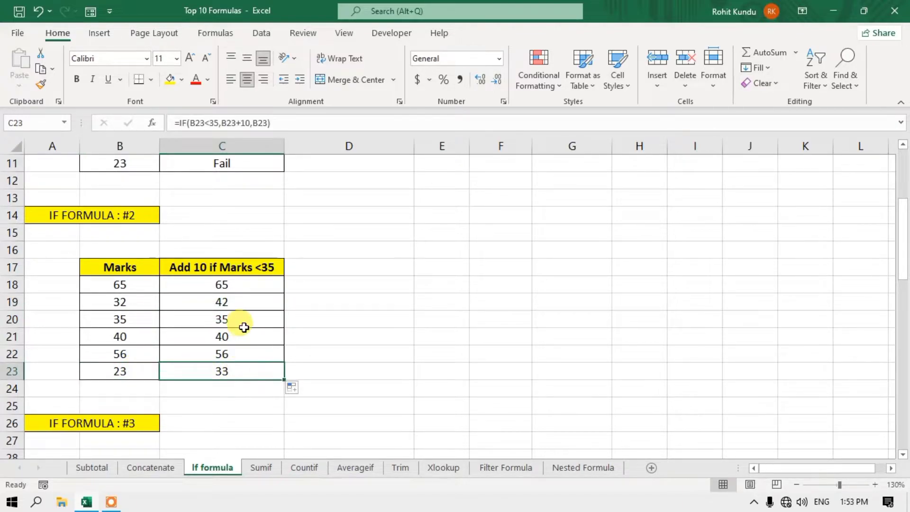
left_click(246, 290)
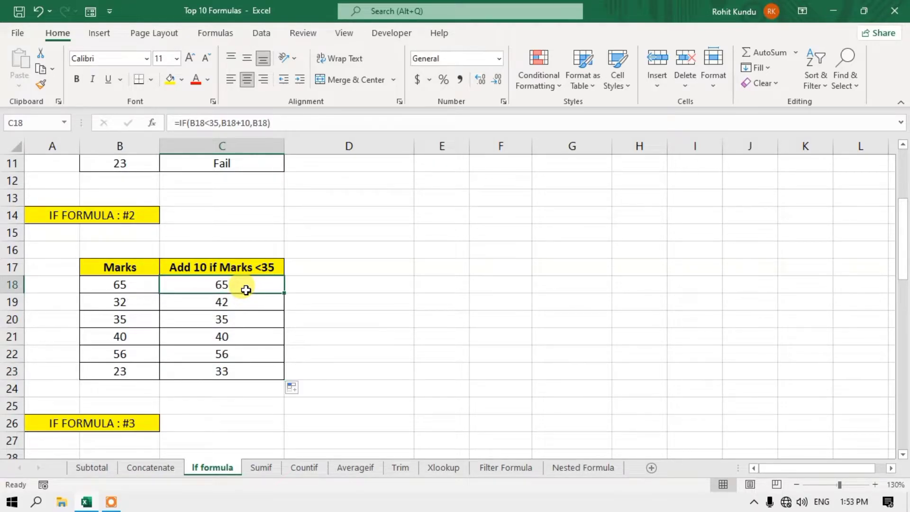
- Scroll to the IF FORMULA #3 table, review its names and marks, and select D30
scroll(246, 290, "down", 4)
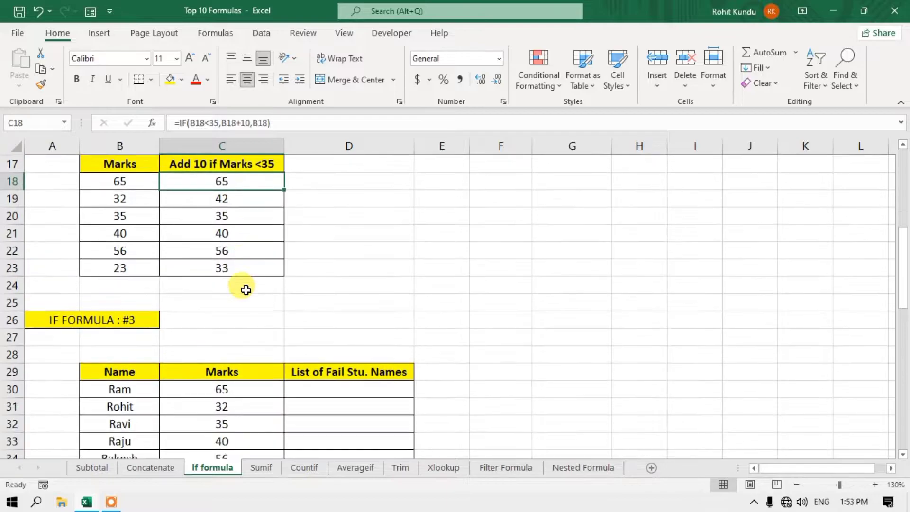
left_click(318, 289)
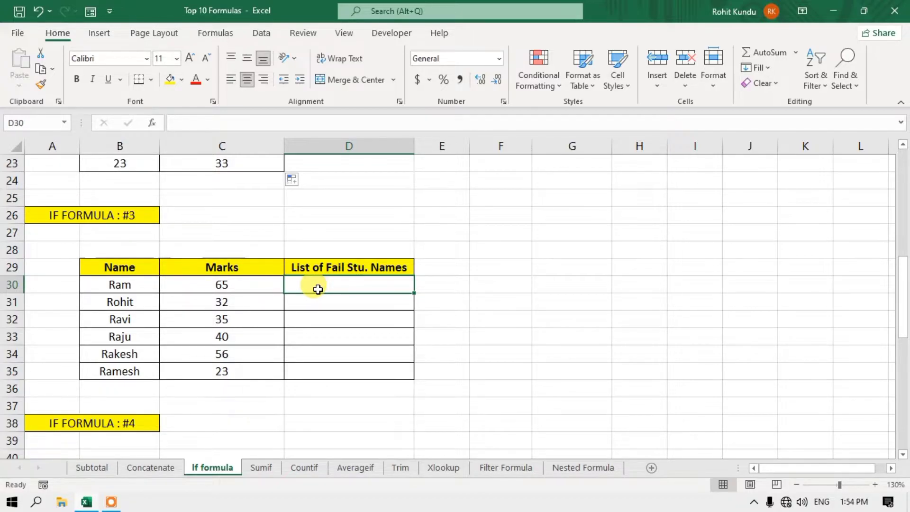
left_click(249, 283)
left_click(229, 309)
left_click(231, 337)
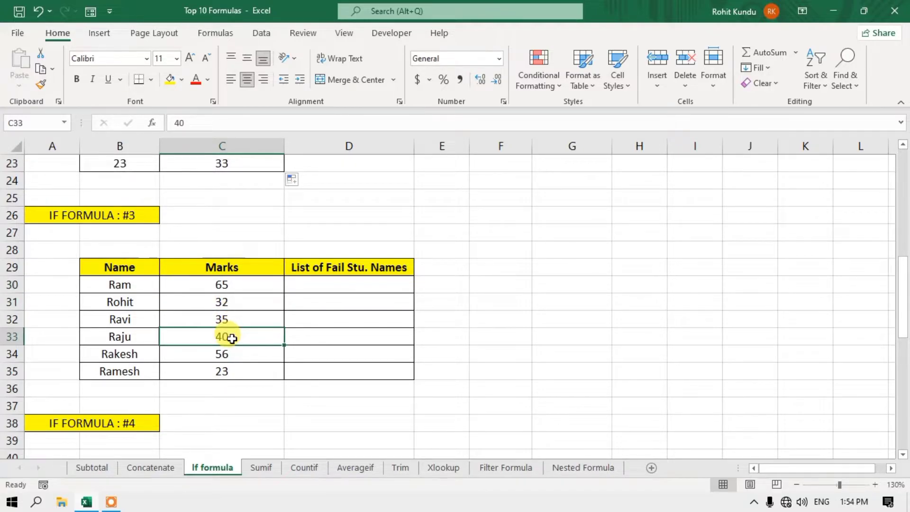
left_click(236, 285)
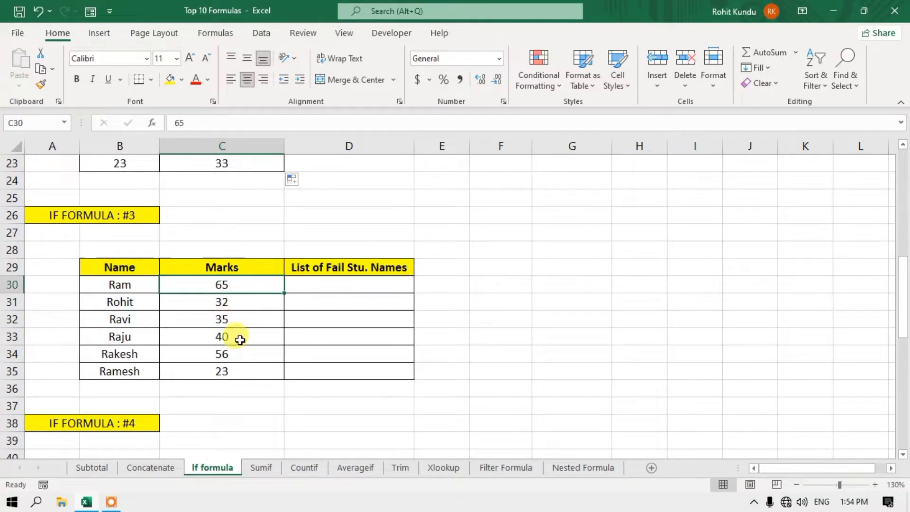
left_click(239, 338)
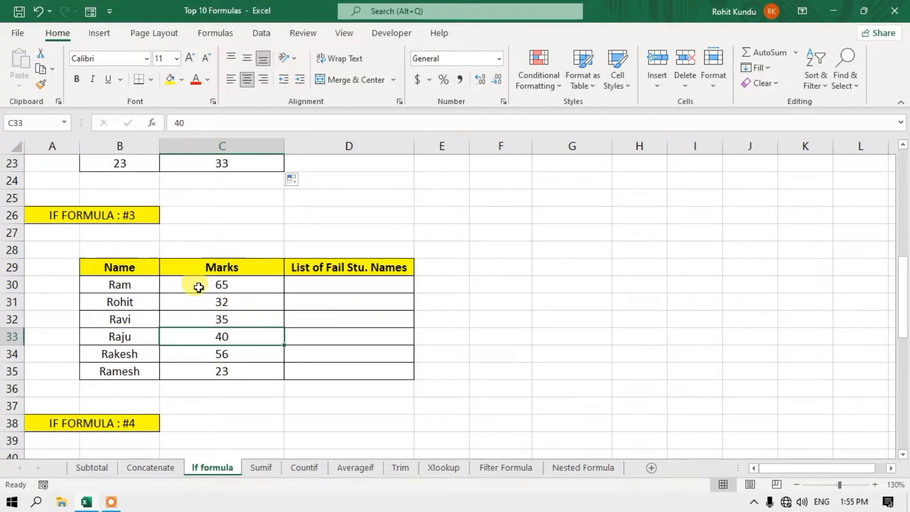
left_click(225, 354)
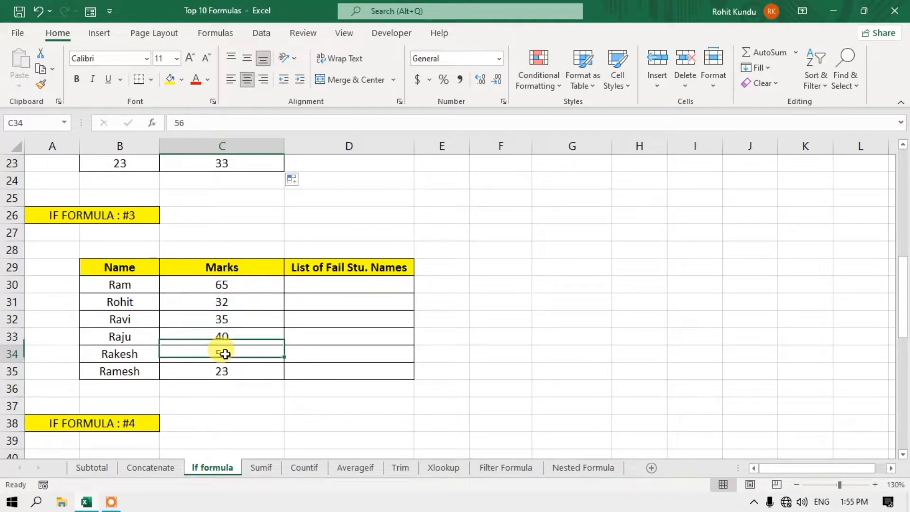
left_click(325, 319)
left_click(345, 289)
left_click(335, 353)
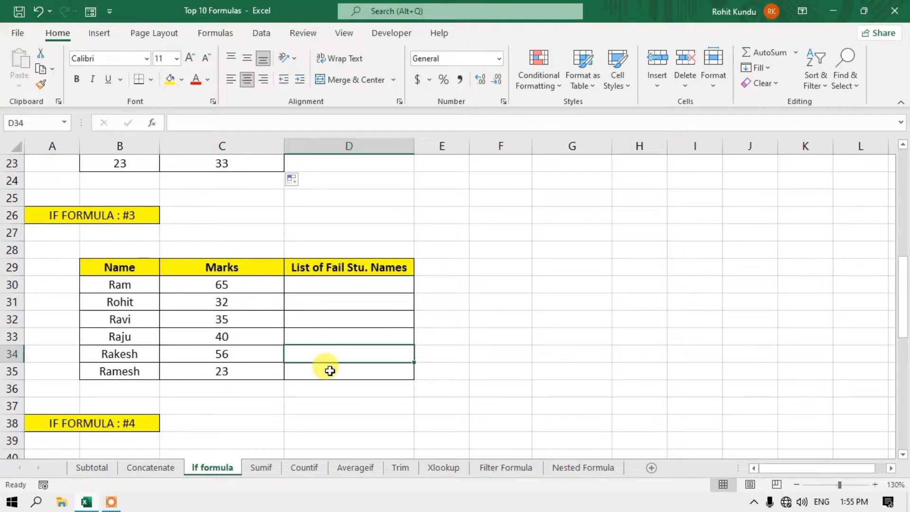
left_click(142, 286)
left_click(136, 350)
left_click(335, 338)
left_click(339, 305)
left_click(256, 300)
left_click(238, 337)
left_click(225, 372)
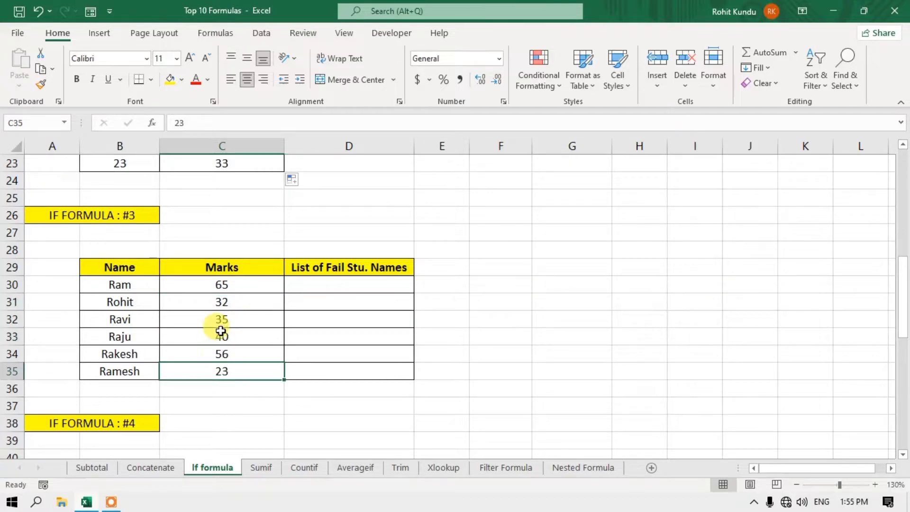
left_click(334, 288)
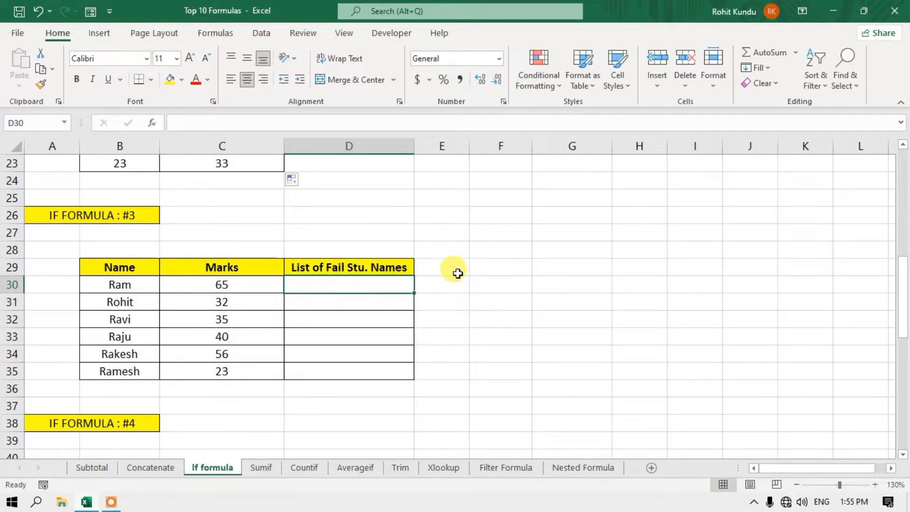
- Enter =if(C30<40,B30,"") in D30 to show the student's name only when failing
type("=if(")
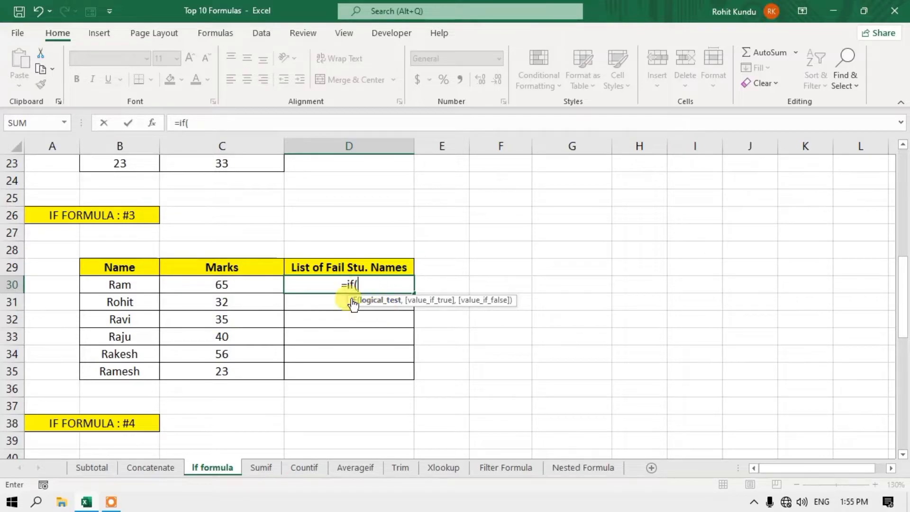
left_click(252, 284)
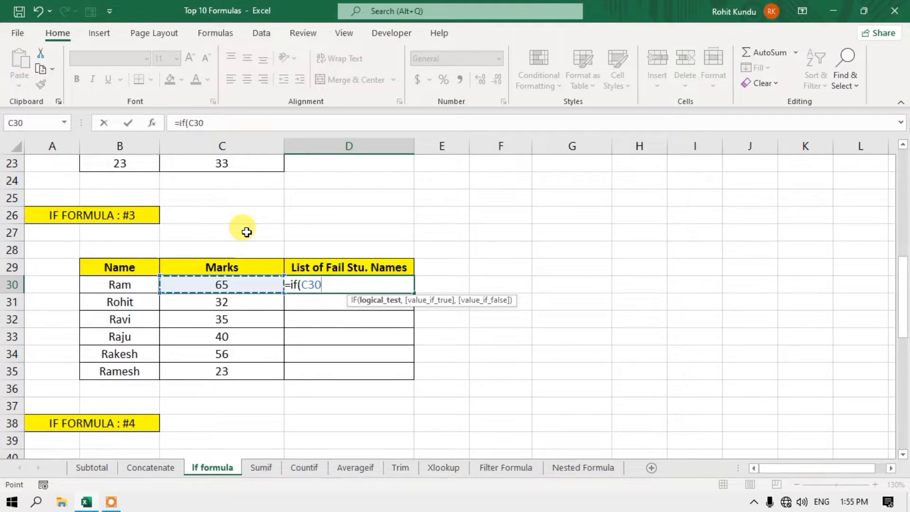
type("<40")
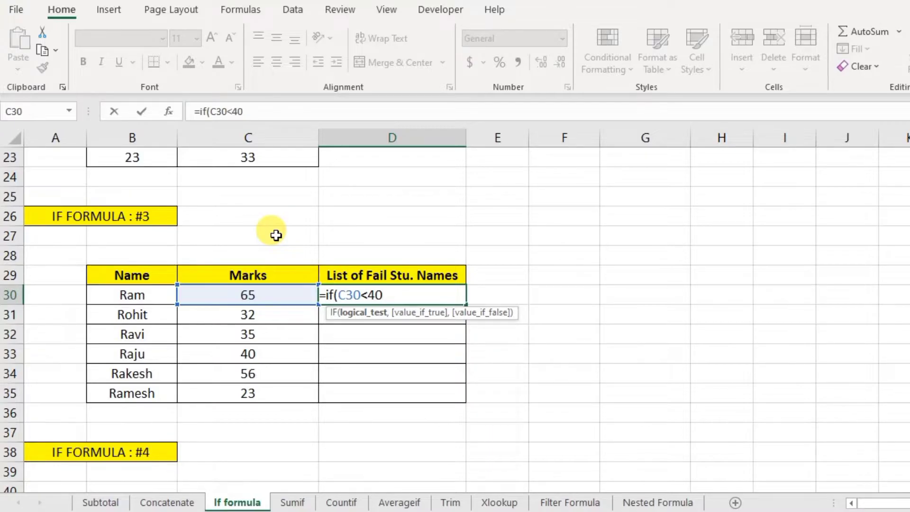
type(",")
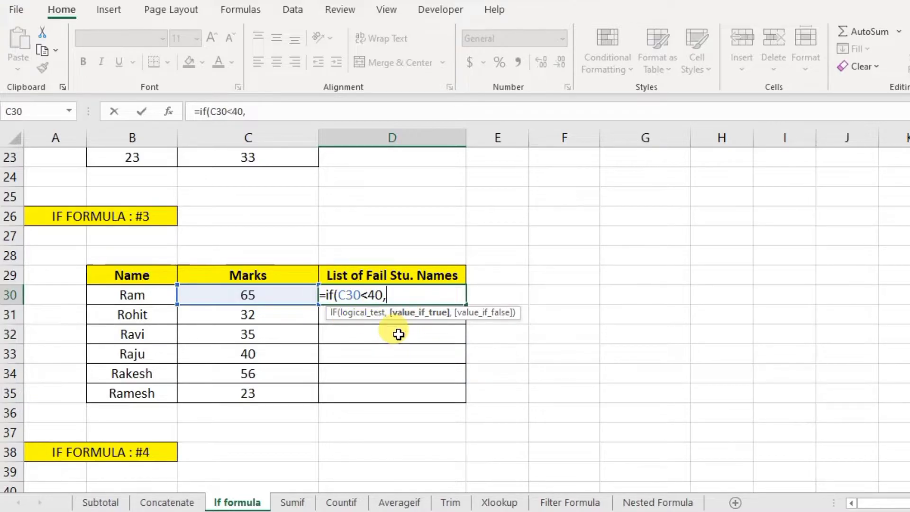
left_click(138, 298)
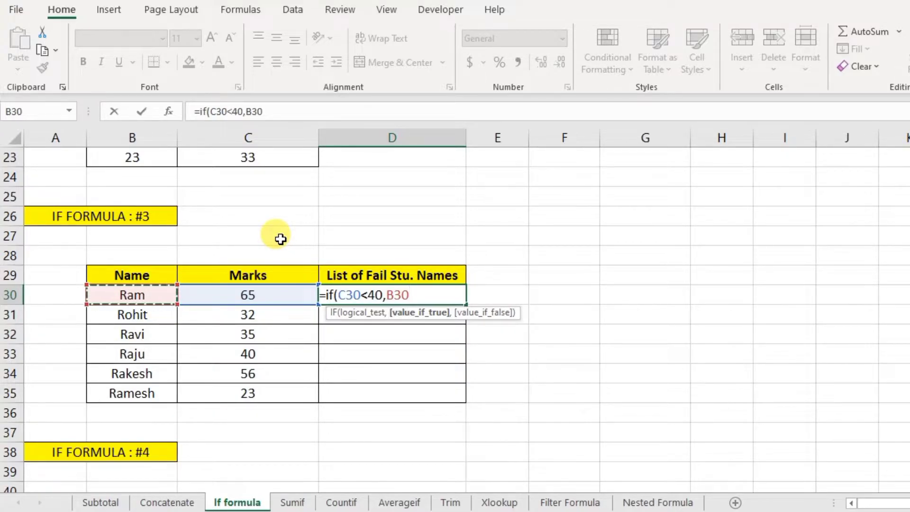
type(",")
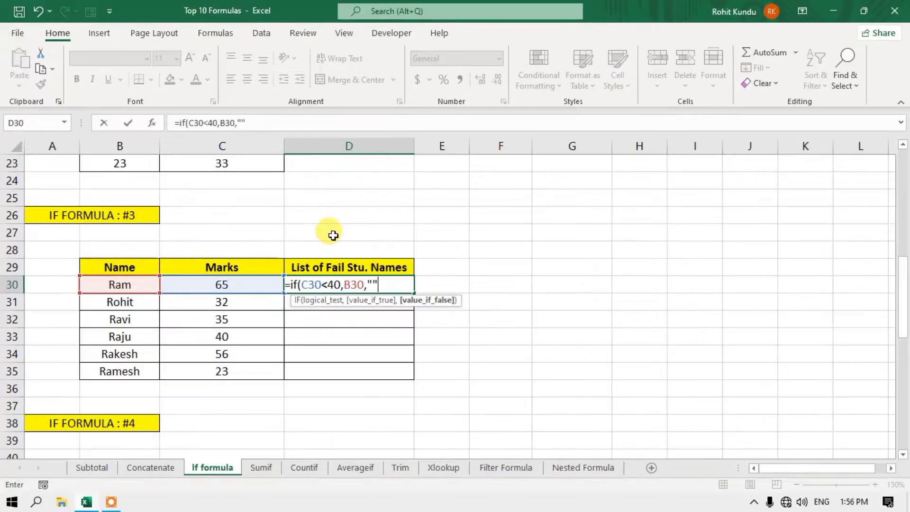
type(")")
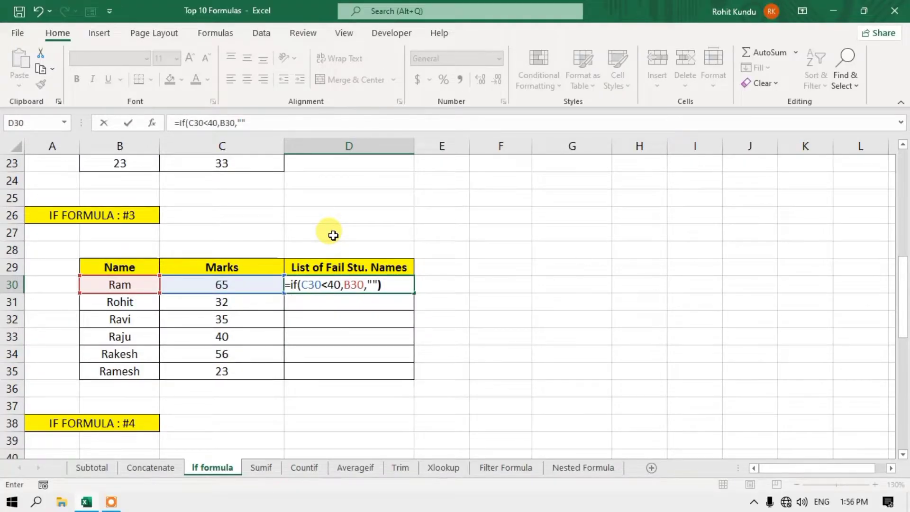
key("Return")
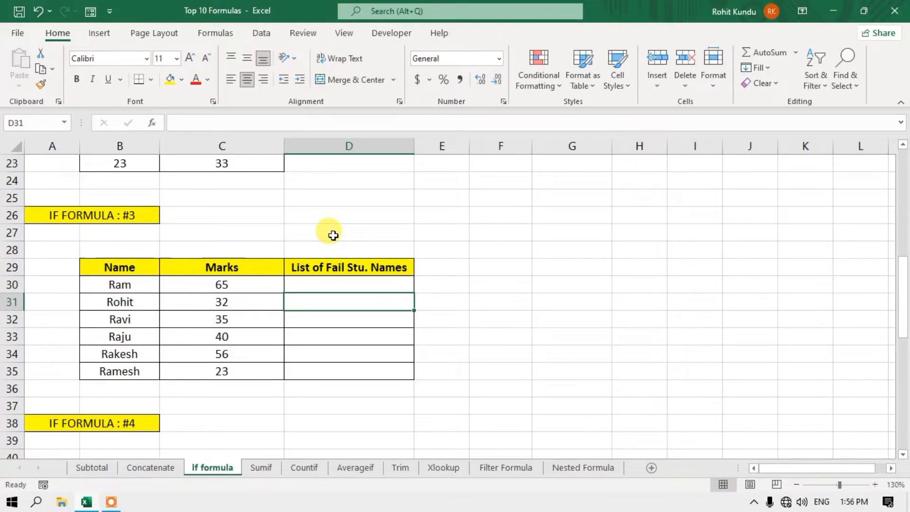
- Copy the D30 fail-check formula down through D35
left_click(346, 285)
left_click(217, 285)
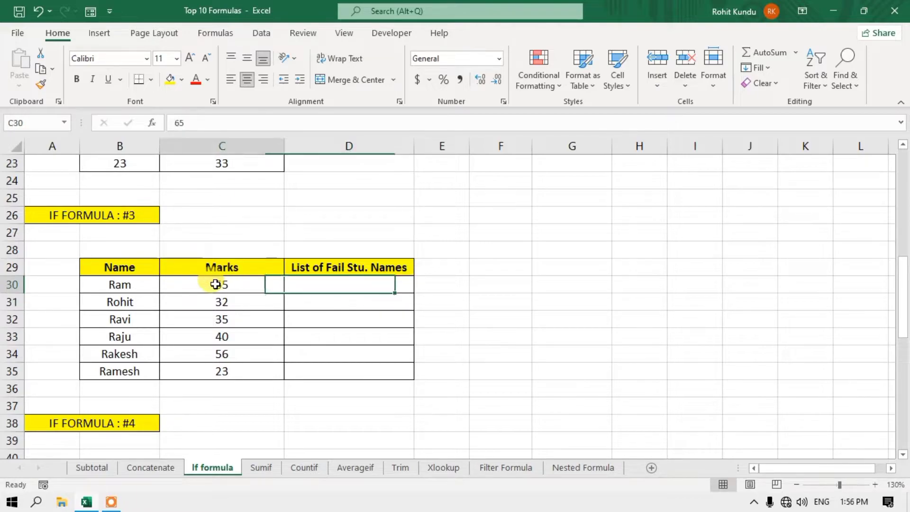
left_click(358, 285)
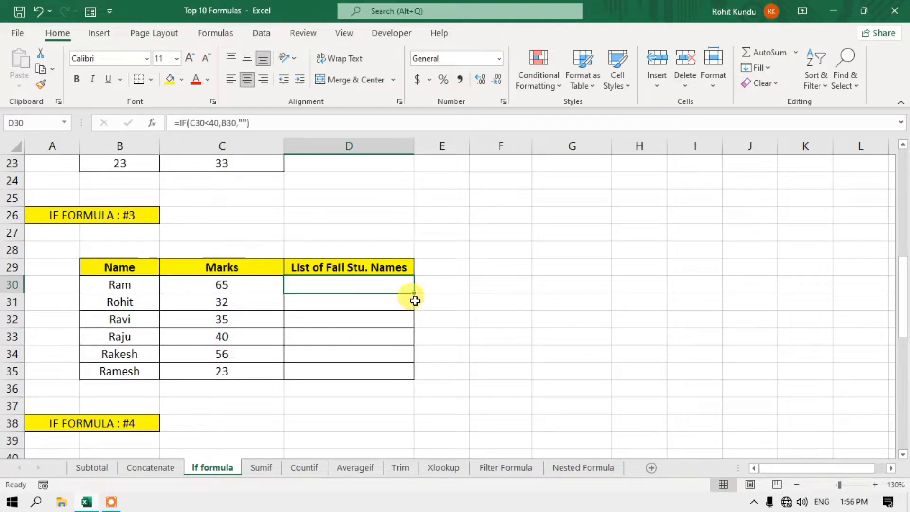
double_click(414, 295)
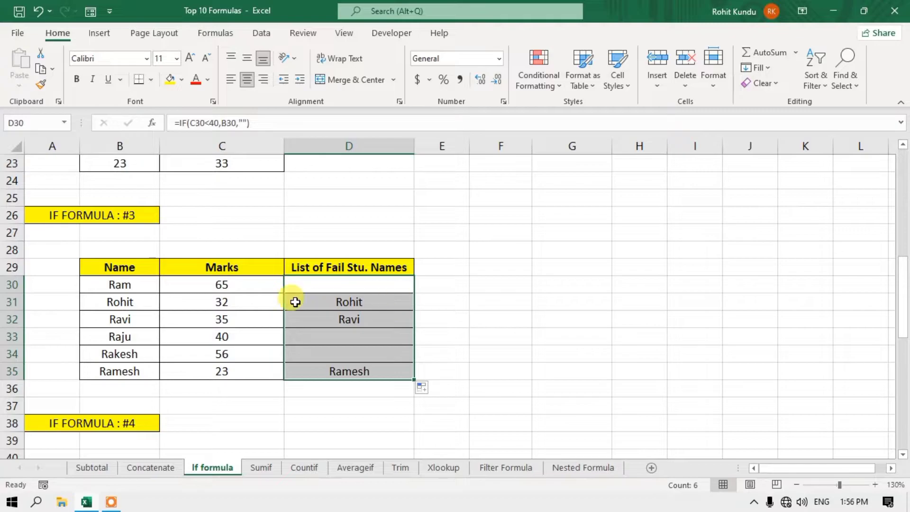
- Verify the copied results against marks 32 and 35, then select D30:D35
left_click(248, 301)
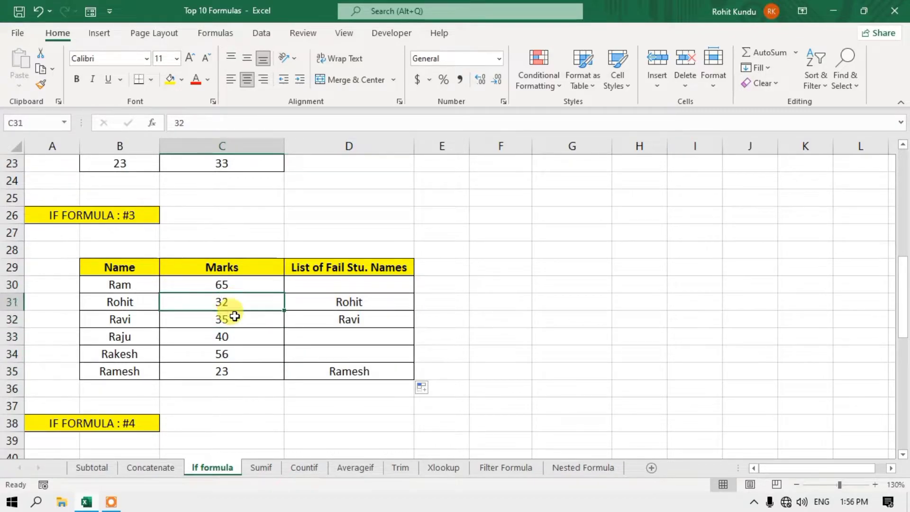
left_click(237, 320)
left_click(337, 306)
left_click(349, 319)
left_click(353, 374)
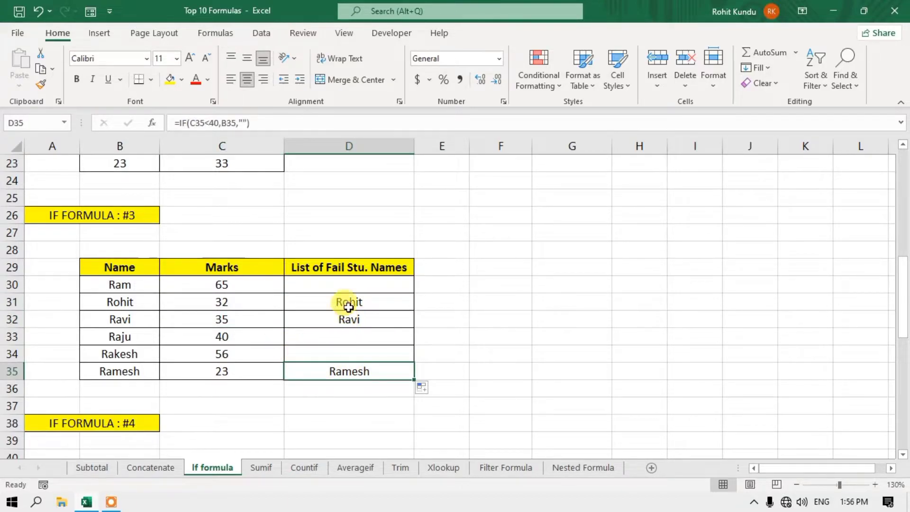
left_click_drag(353, 284, 357, 373)
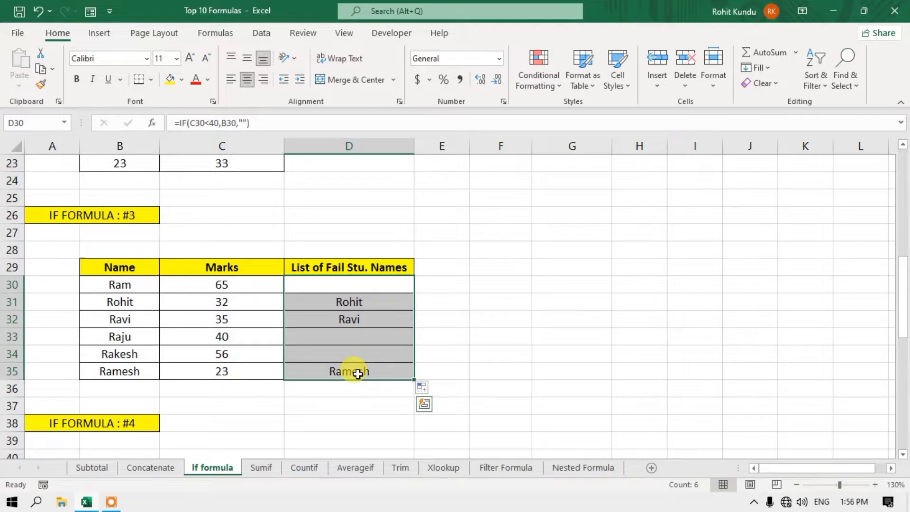
- Clear D30:D35 and enter =IF(C30>=40,1,0) in D30
key("Delete")
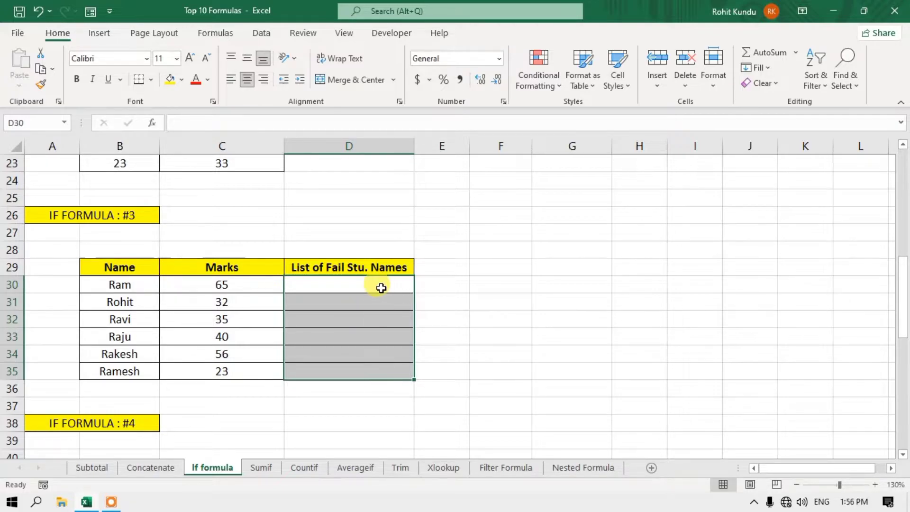
left_click(381, 287)
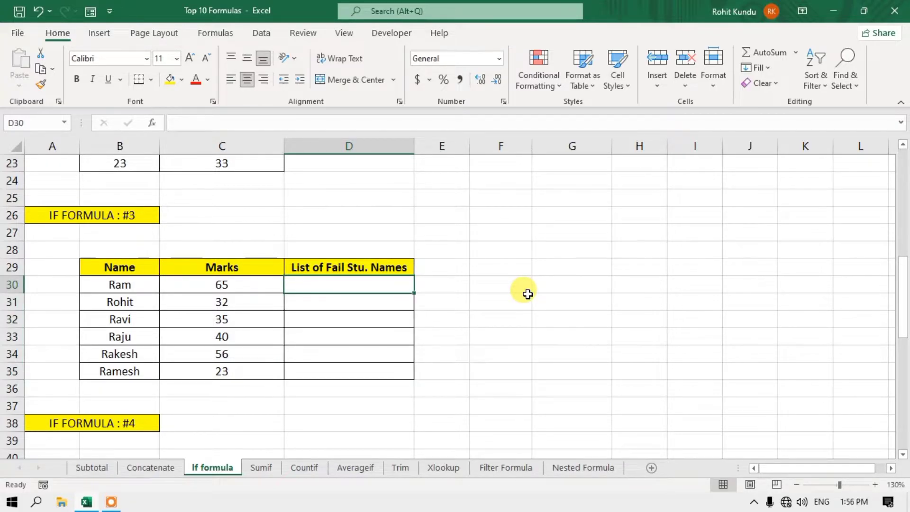
type("=if")
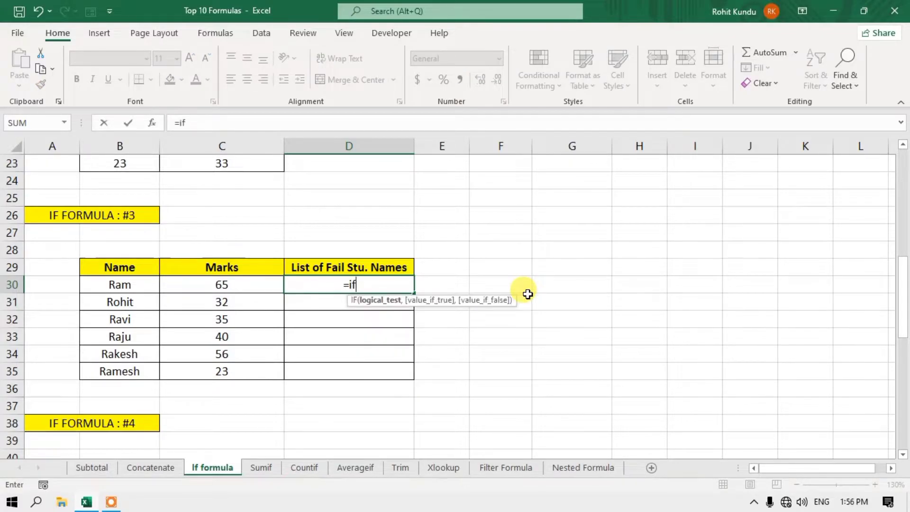
type("(")
left_click(229, 283)
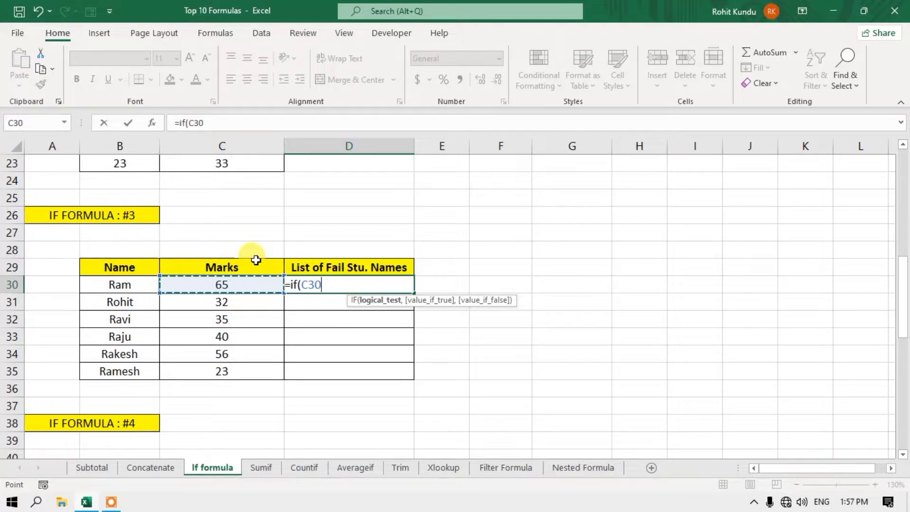
type("<")
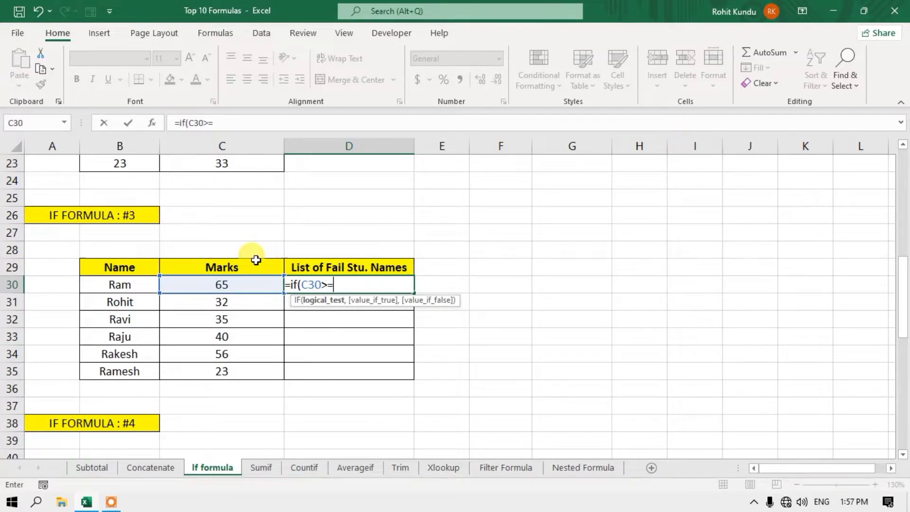
type("40,")
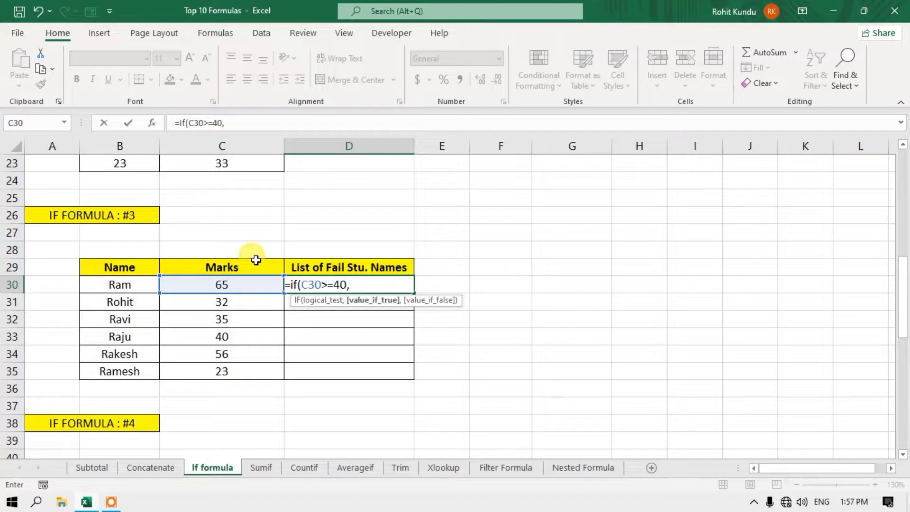
type("1,0")
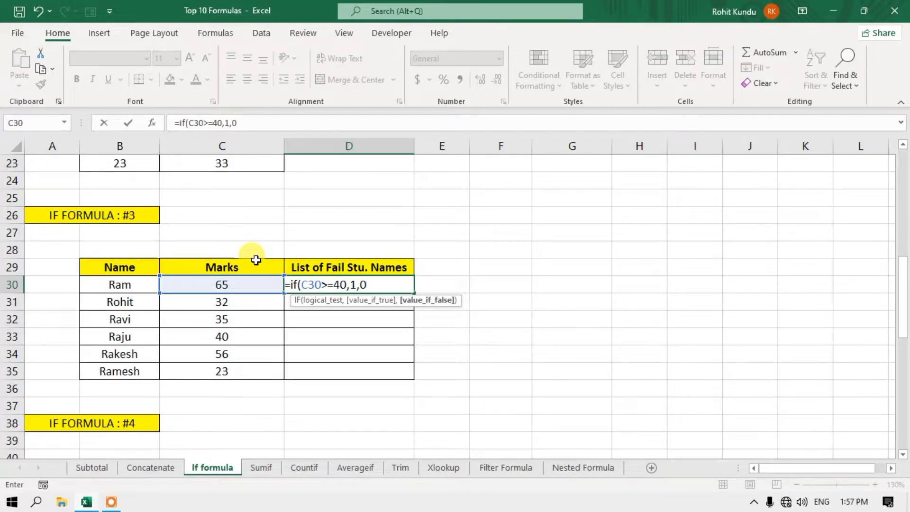
type(")")
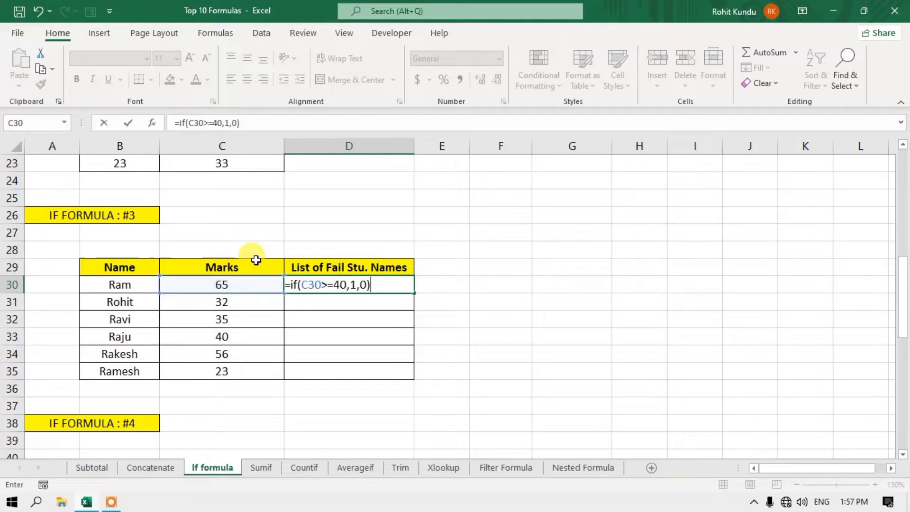
key("Return")
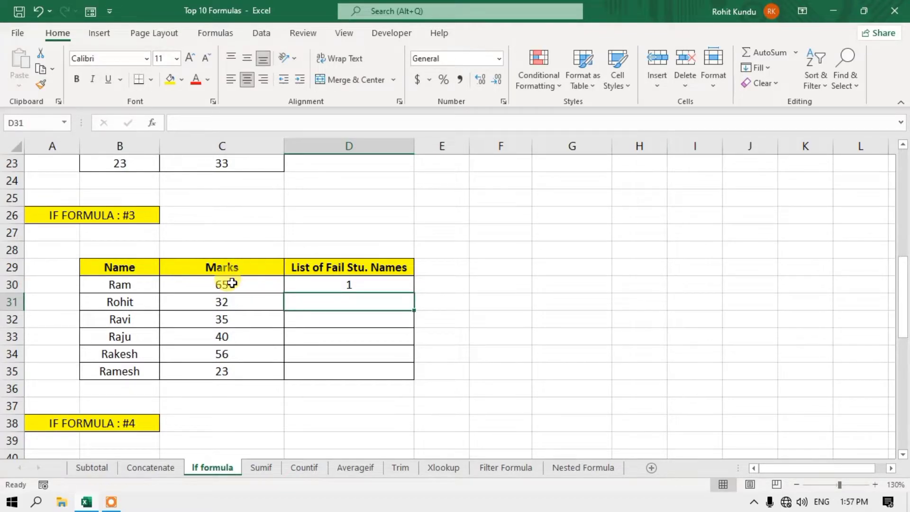
- Copy the 1/0 formula down to D35 and check results for marks 32 and 40
left_click(232, 283)
left_click(349, 286)
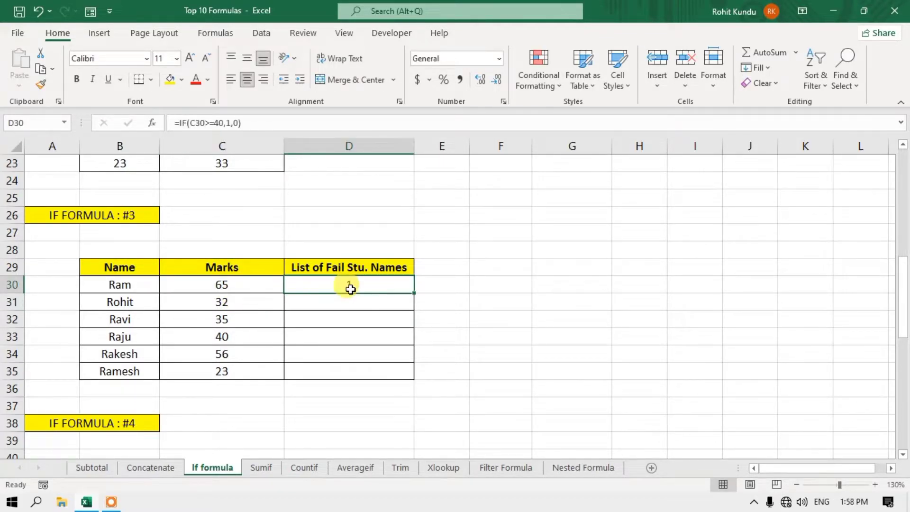
double_click(412, 294)
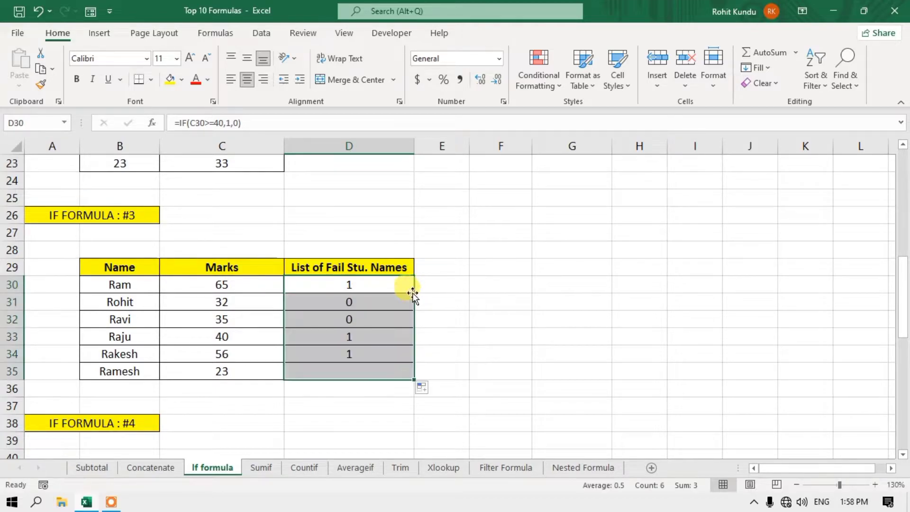
left_click(227, 301)
left_click(344, 304)
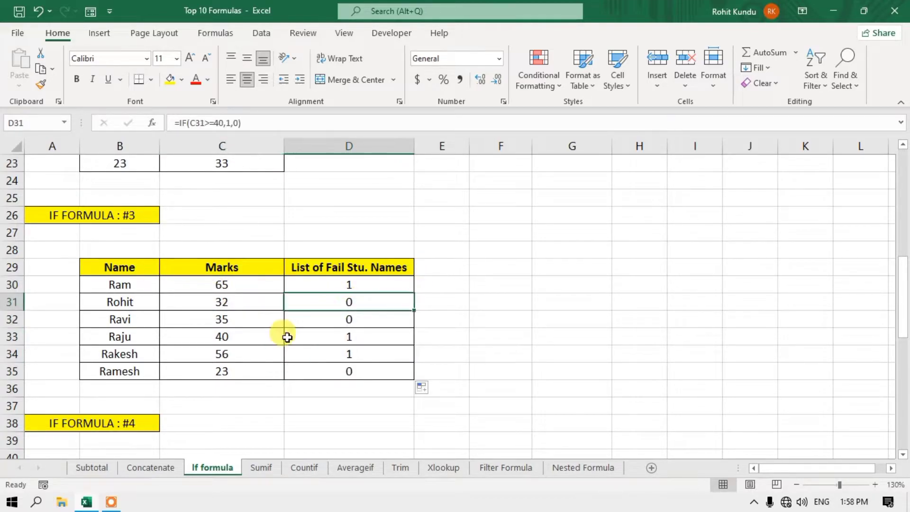
left_click(223, 337)
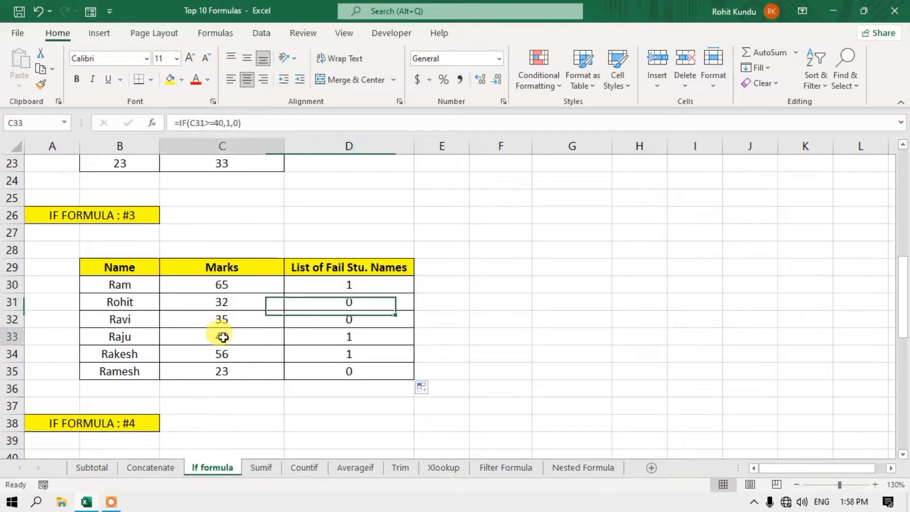
left_click(354, 336)
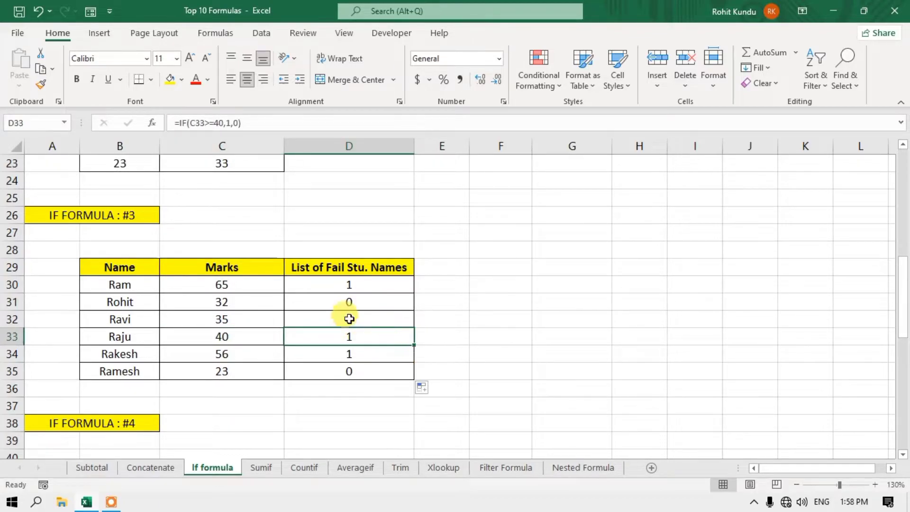
scroll(295, 303, "down", 2)
scroll(298, 305, "down", 3)
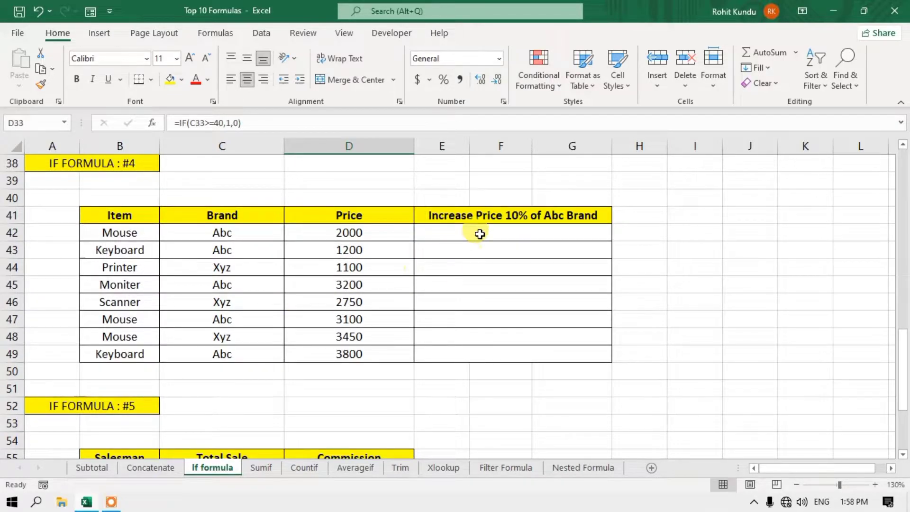
left_click(430, 235)
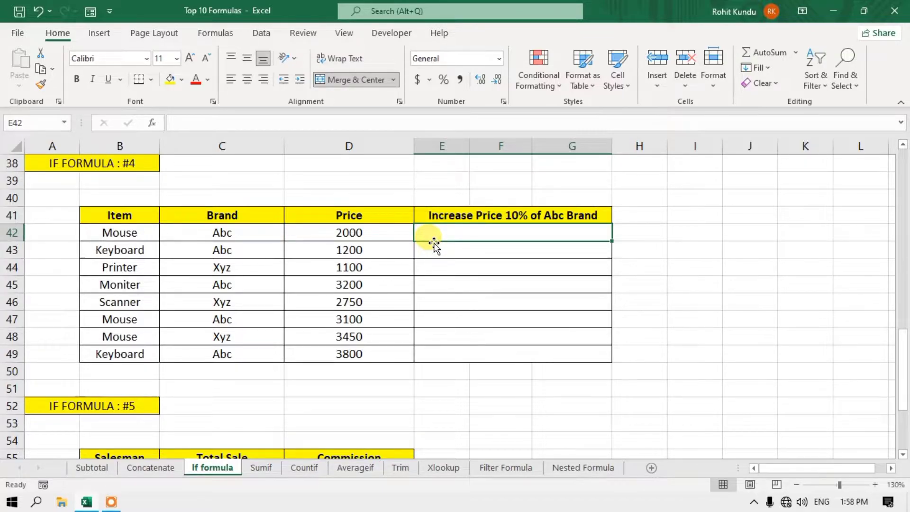
scroll(433, 242, "up", 1)
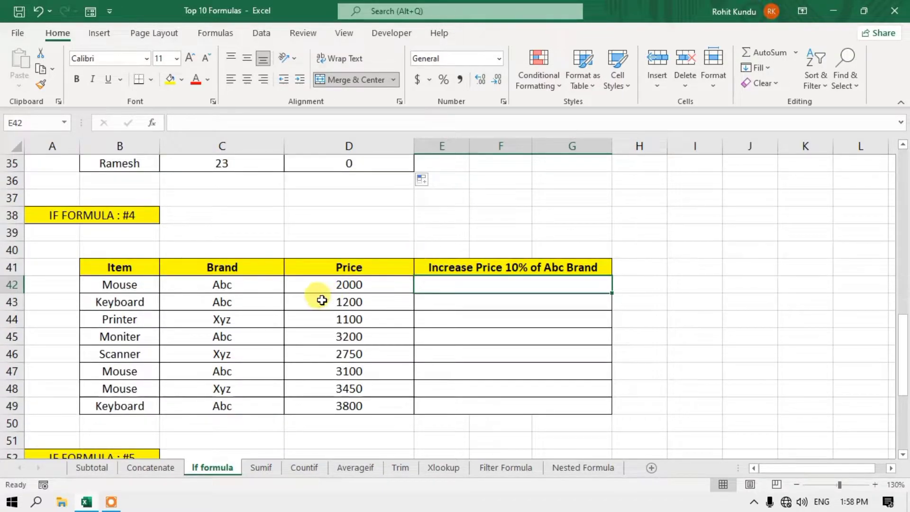
left_click(566, 266)
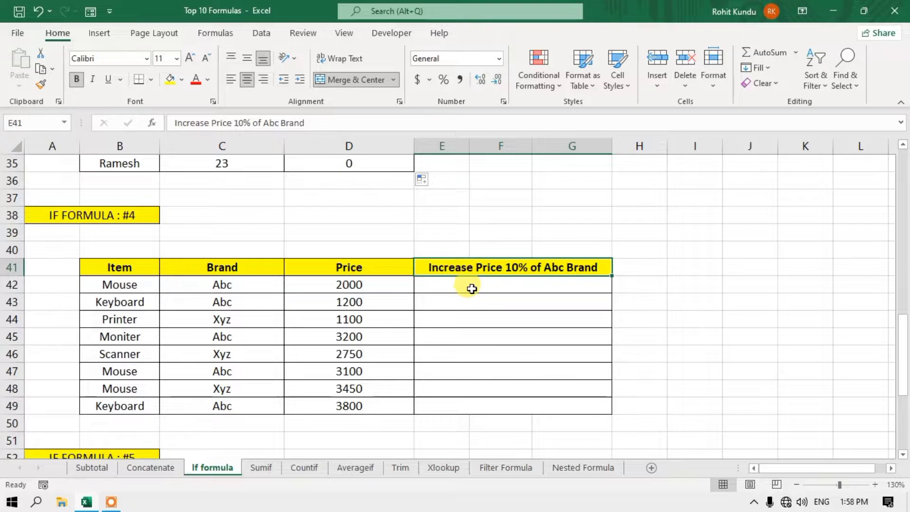
left_click(470, 286)
left_click(245, 287)
left_click(239, 315)
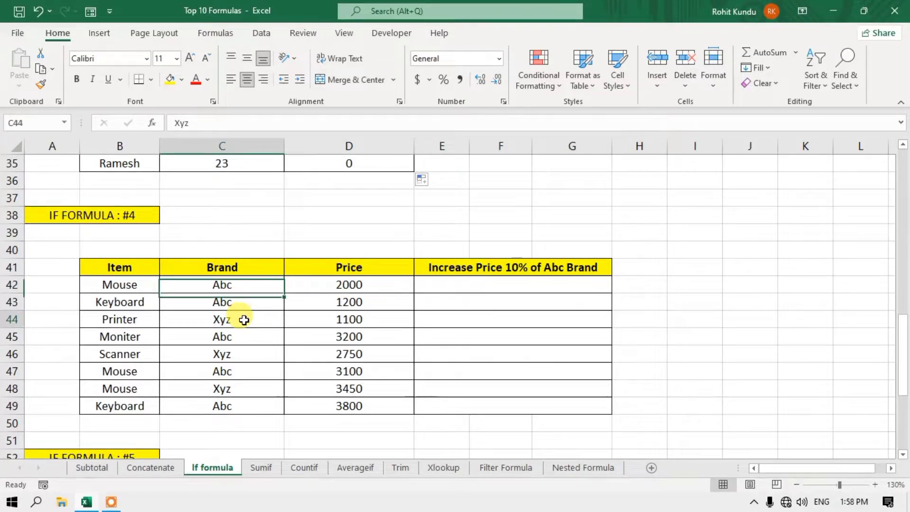
left_click(237, 285)
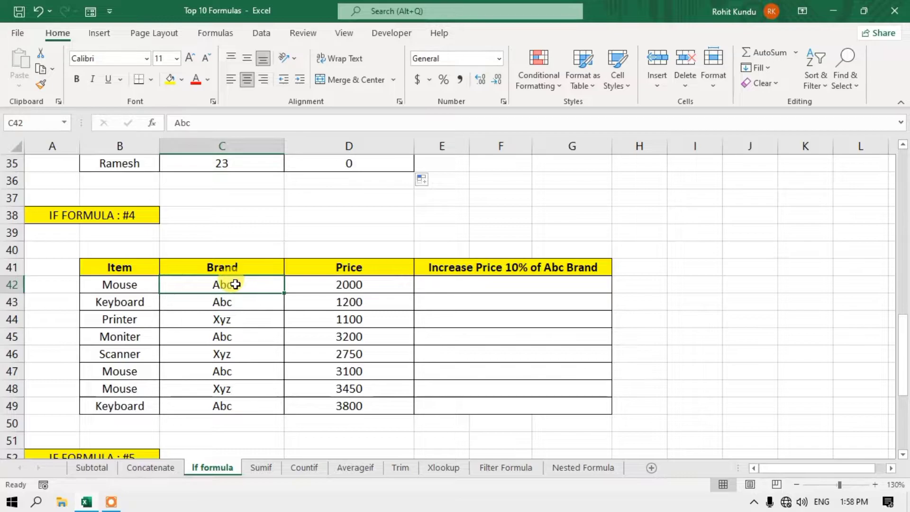
left_click(504, 288)
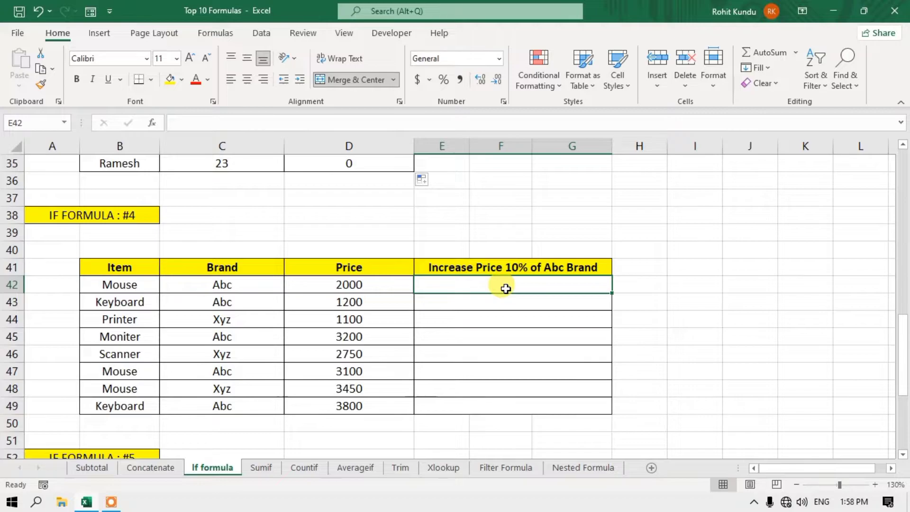
- Enter =IF(C42="Abc",D42+D42*10%,D42) in E42, giving 2200 for the Mouse
type("=")
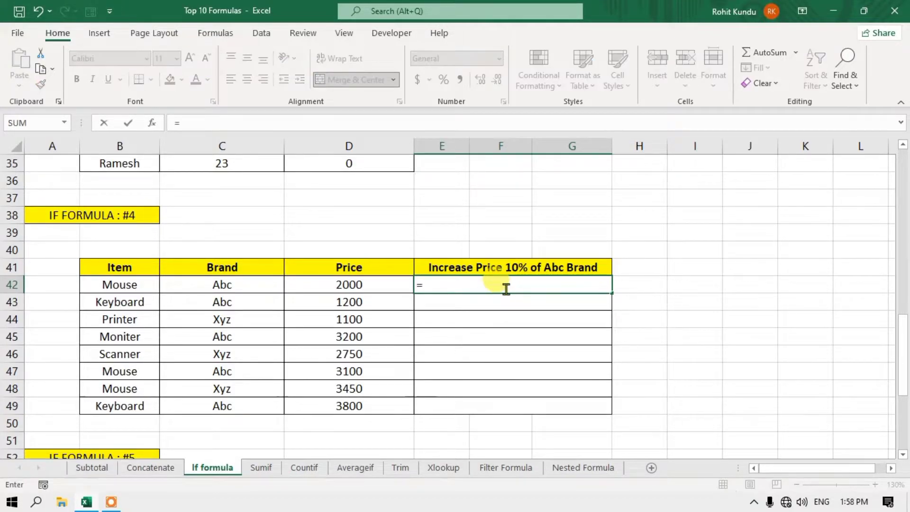
type("if(")
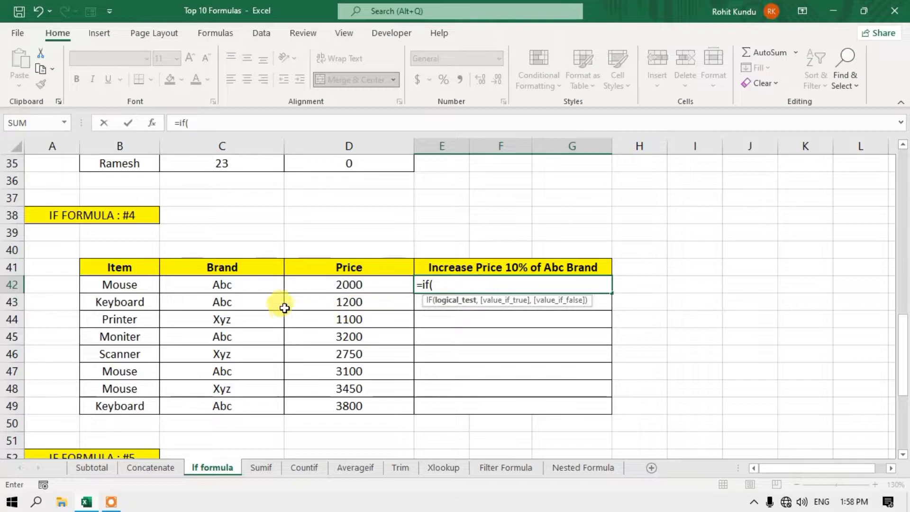
left_click(236, 288)
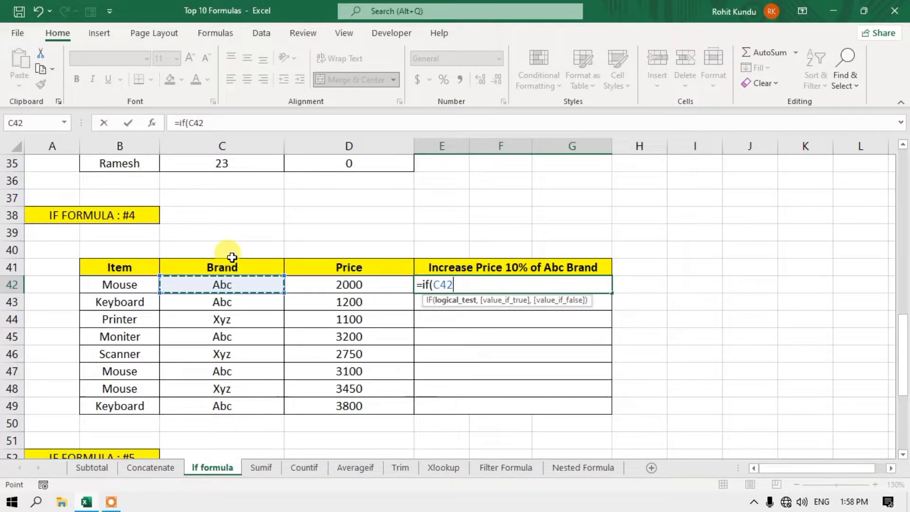
type("=")
type("\"A")
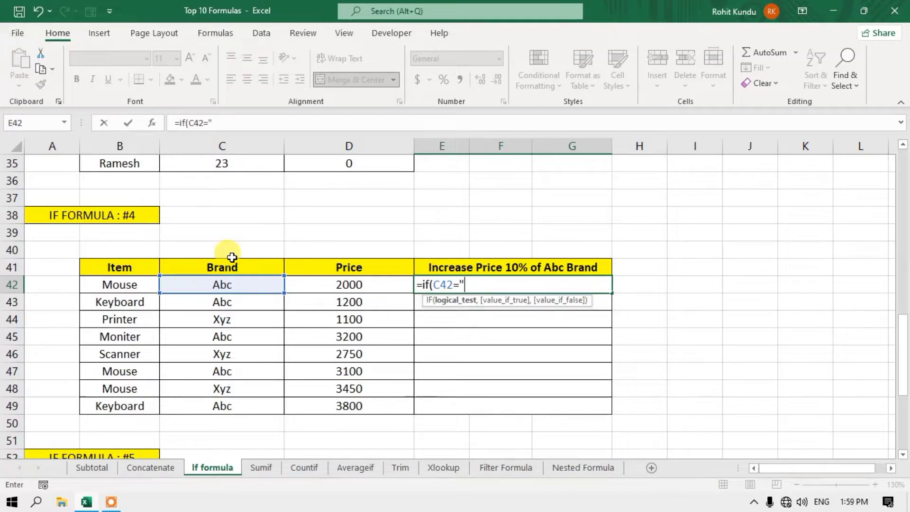
type("bc")
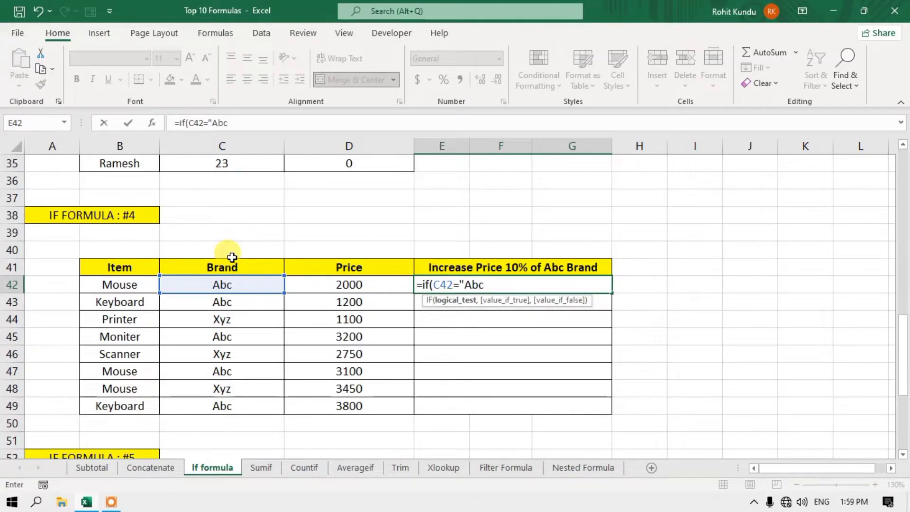
type("\"")
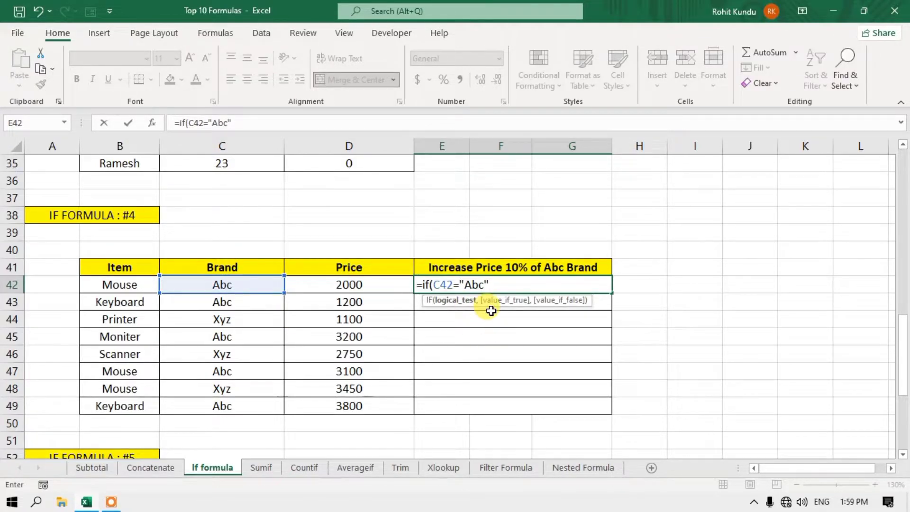
type(",")
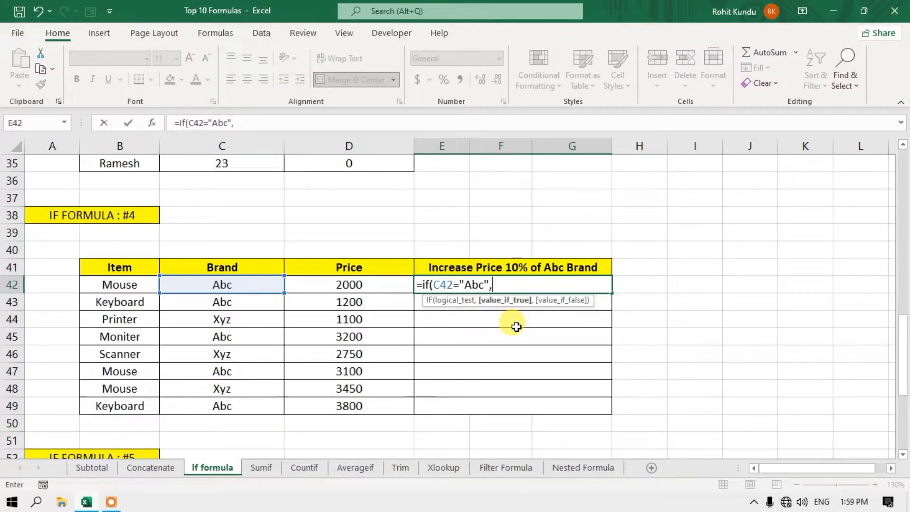
left_click(373, 287)
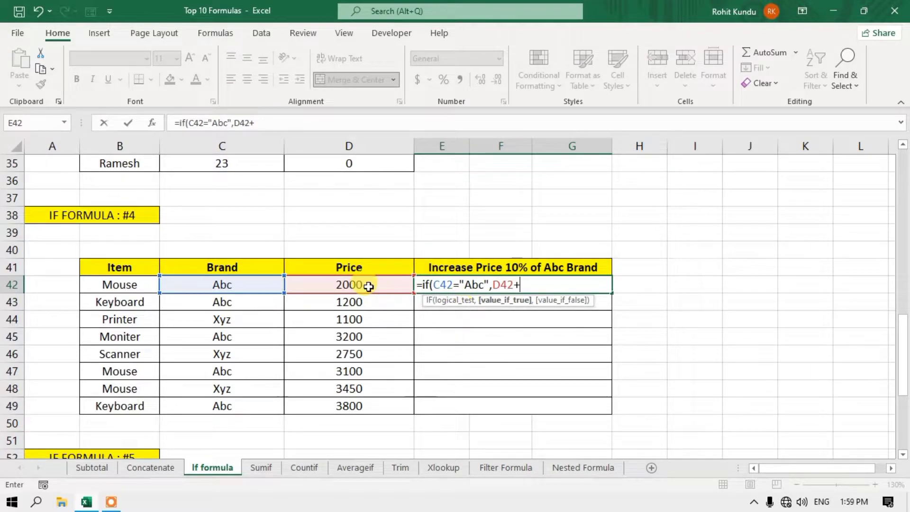
left_click(369, 286)
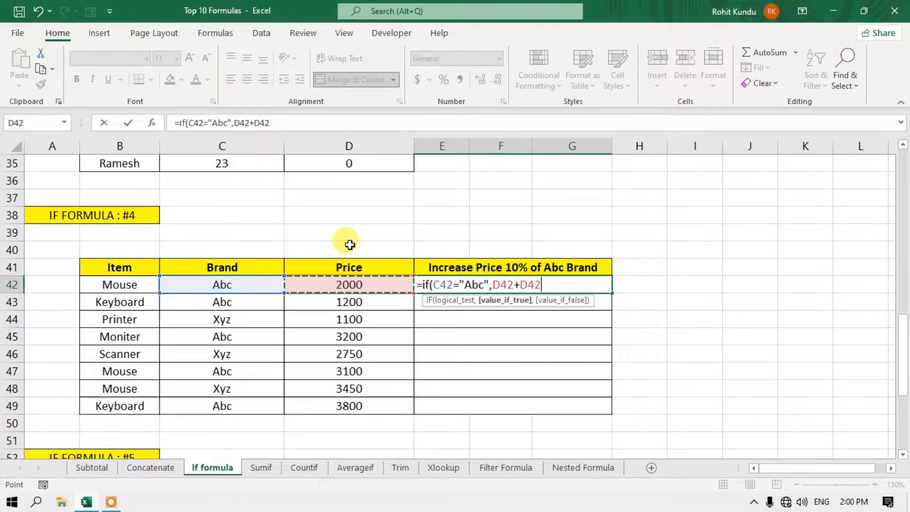
type("*")
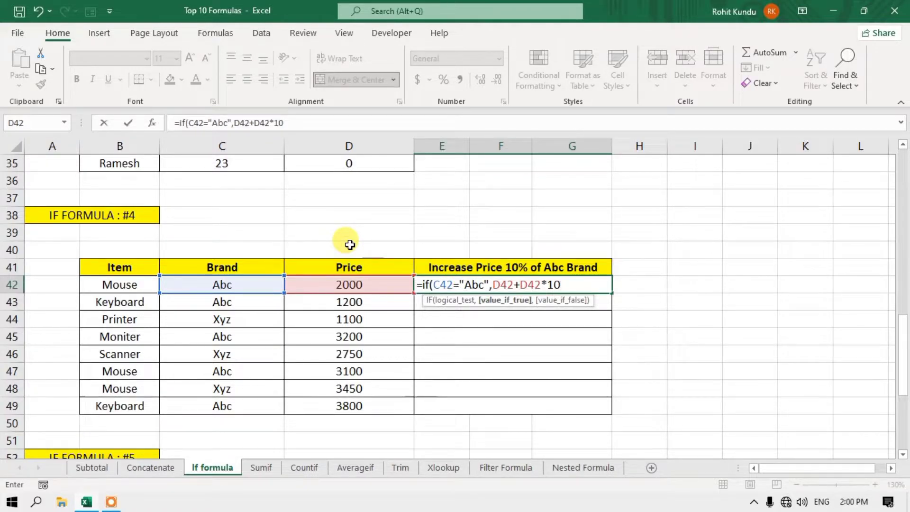
type("%")
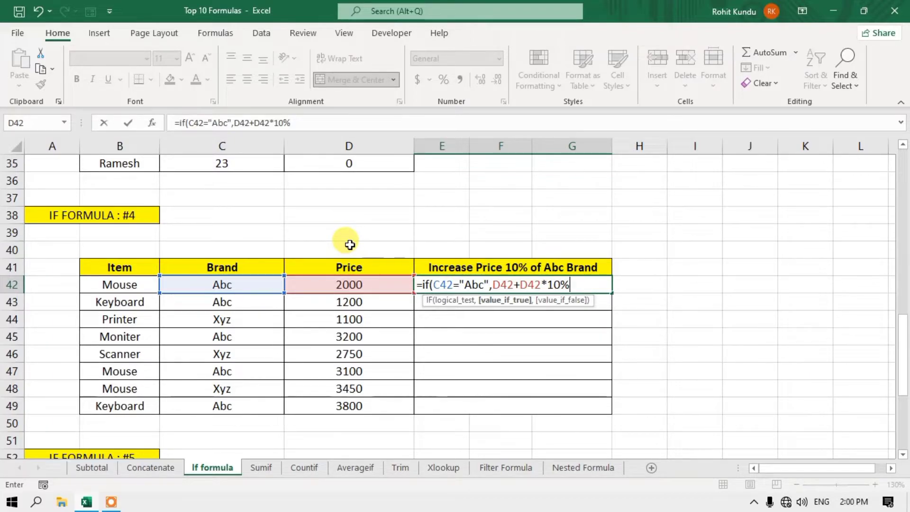
type(",")
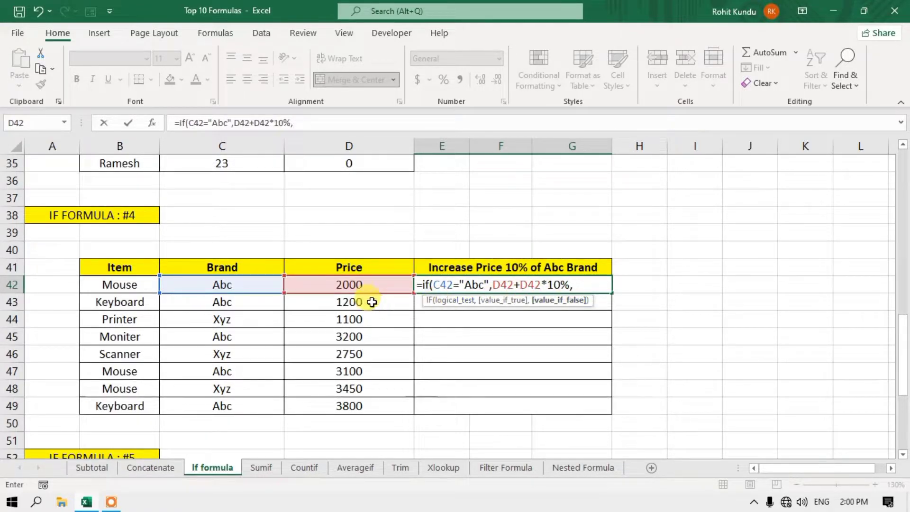
left_click(353, 287)
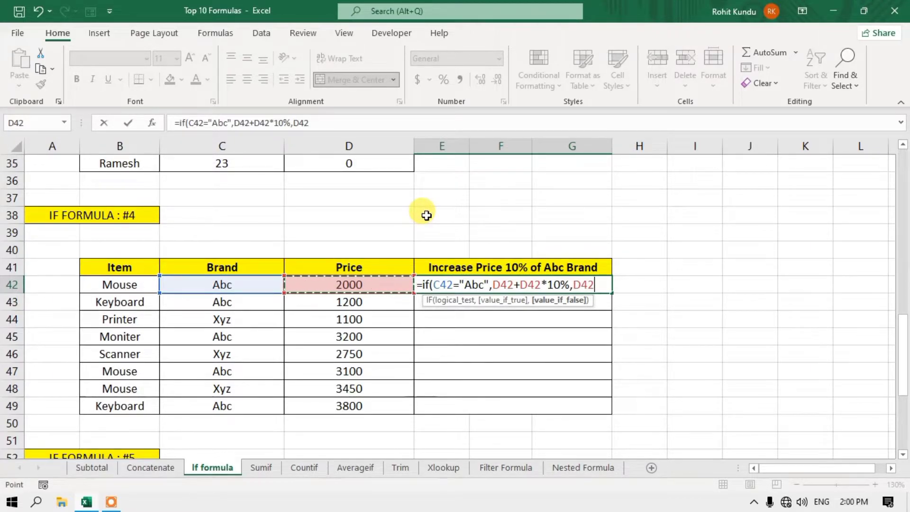
type(")")
key("ctrl+Return")
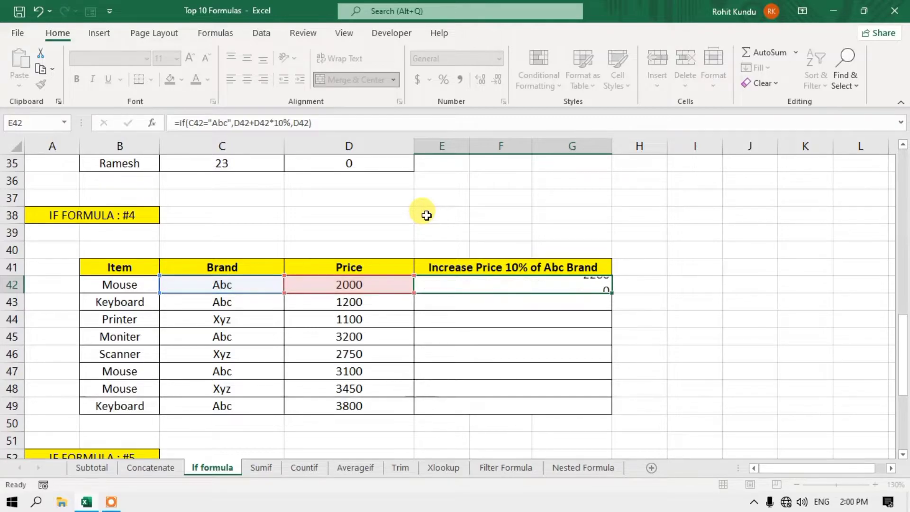
left_click(379, 283)
- Copy the E42 price-increase formula down through E49
left_click(257, 284)
left_click(355, 282)
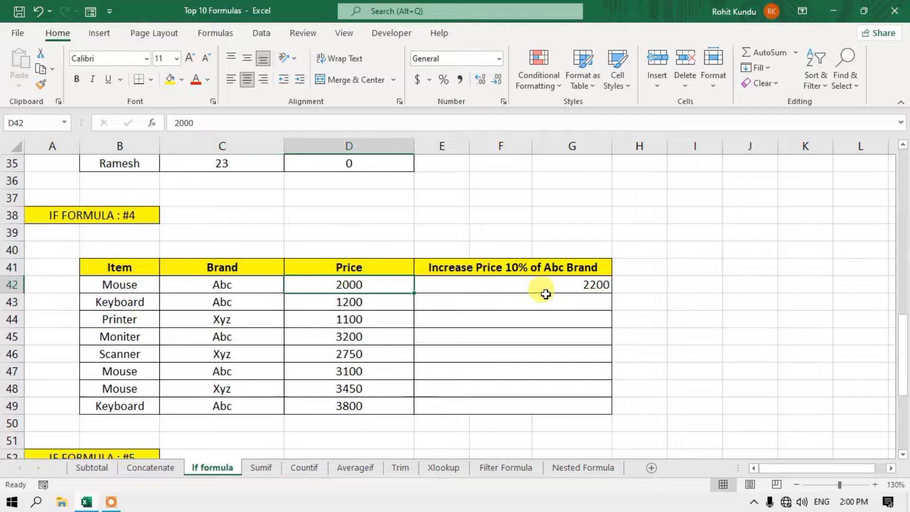
left_click(544, 290)
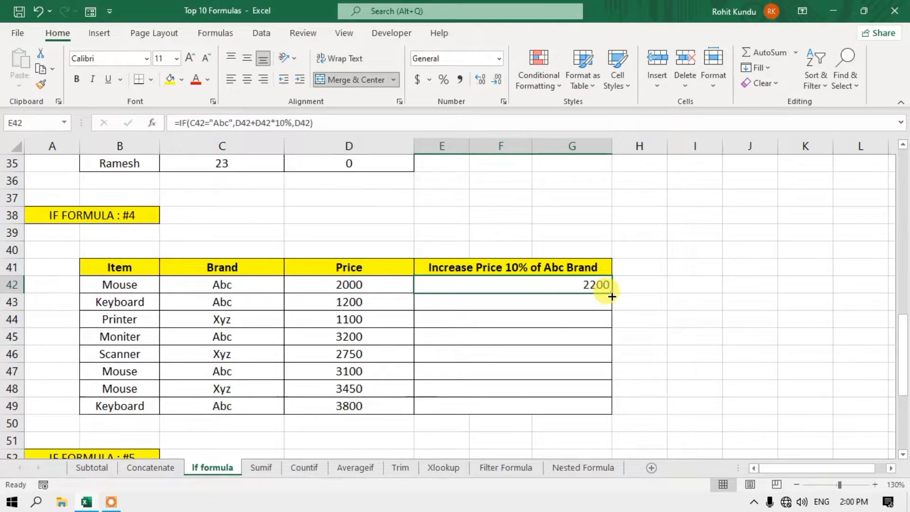
double_click(612, 295)
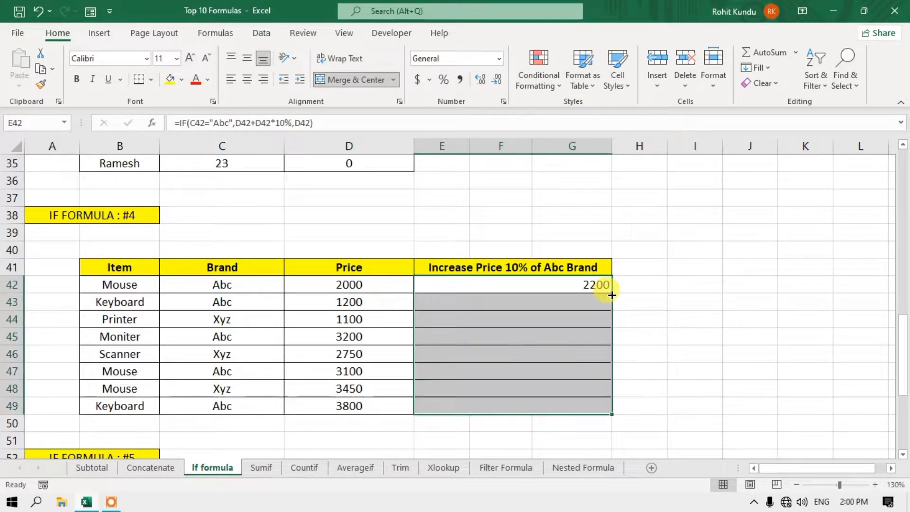
- Check the Printer and Keyboard rows' brands, prices and copied formulas
left_click(223, 318)
left_click(386, 319)
left_click(589, 320)
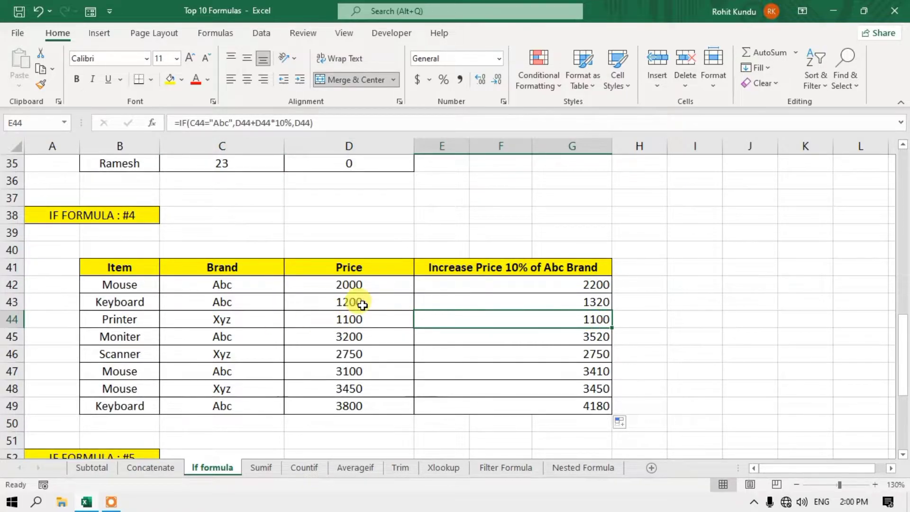
left_click(361, 302)
left_click(583, 286)
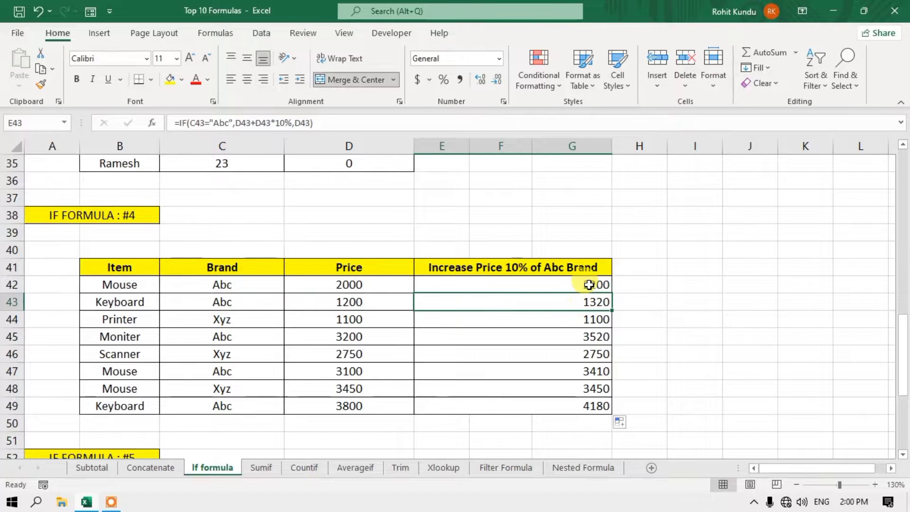
left_click(589, 303)
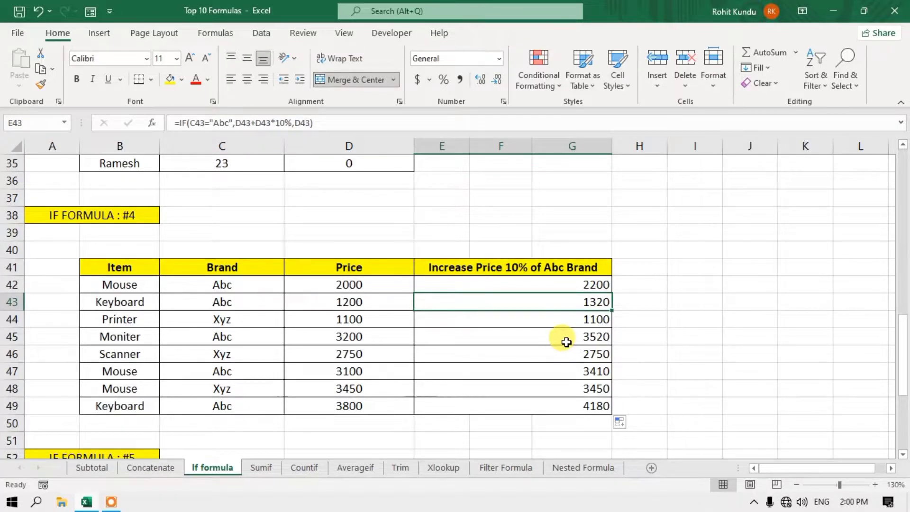
left_click(540, 287)
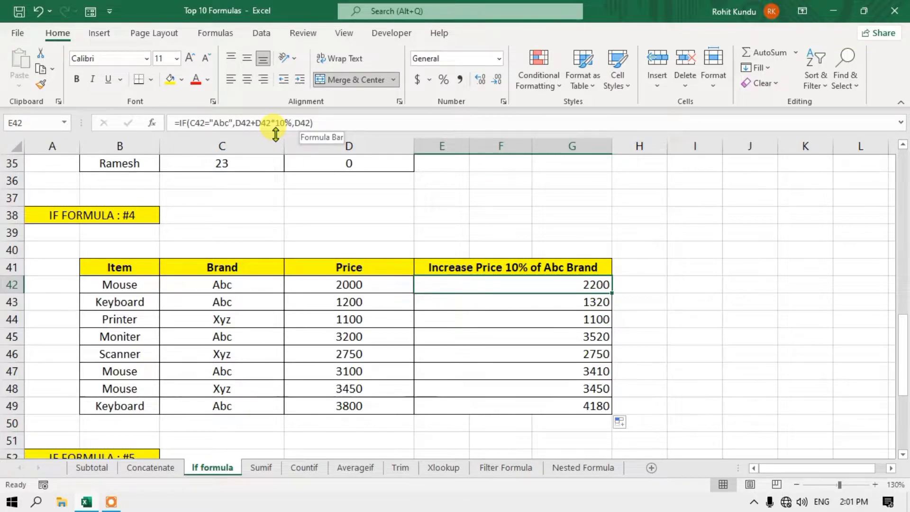
- Scroll to the IF FORMULA #5 table and select Commission cell D56
scroll(294, 244, "down", 3)
scroll(294, 246, "down", 2)
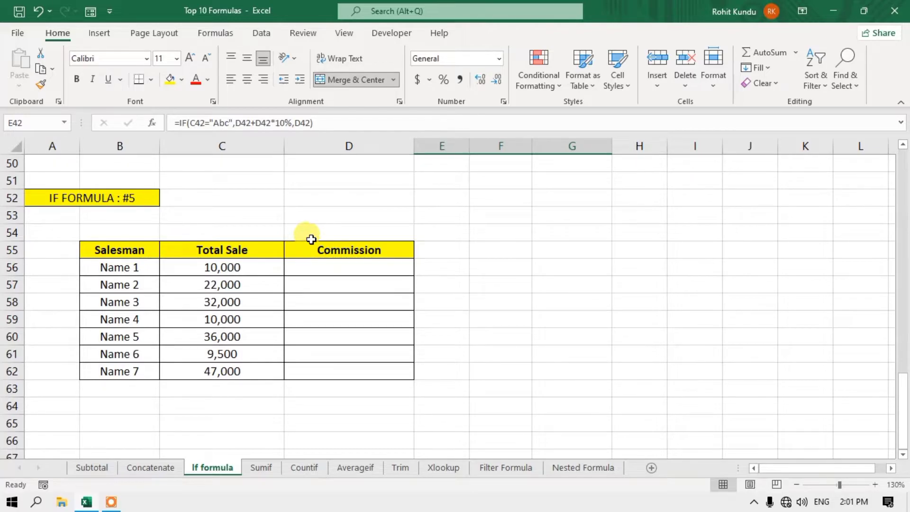
left_click(328, 270)
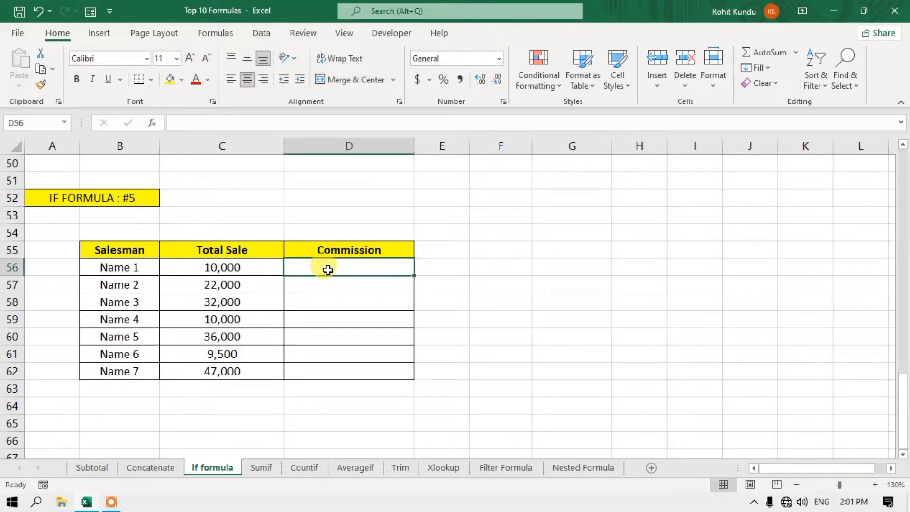
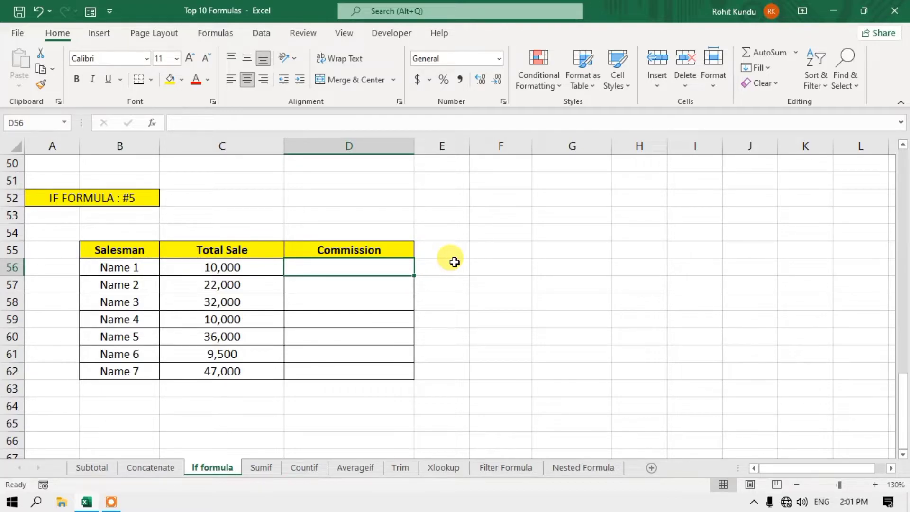
- Enter =IF(C56>=10000,C56+500,C56) in D56, giving Name 1 a commission of 10500
type("if")
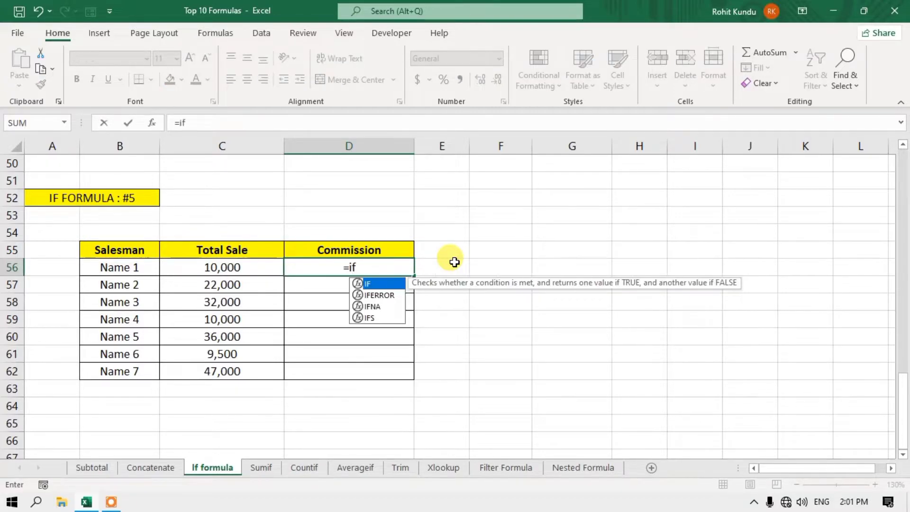
type("(")
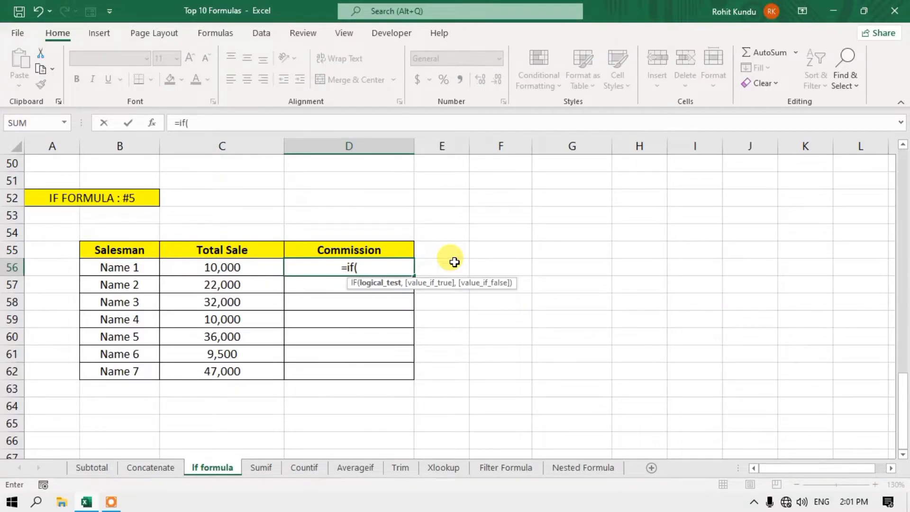
left_click(194, 269)
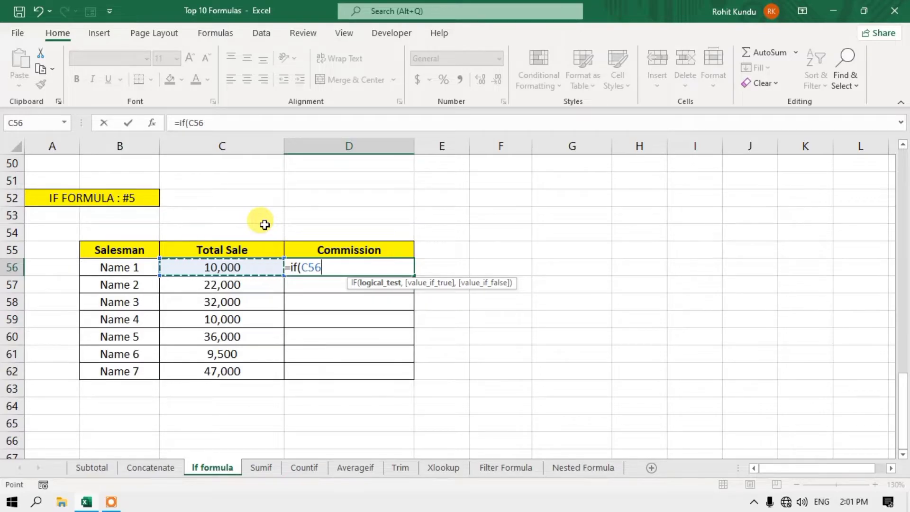
type(">=10000")
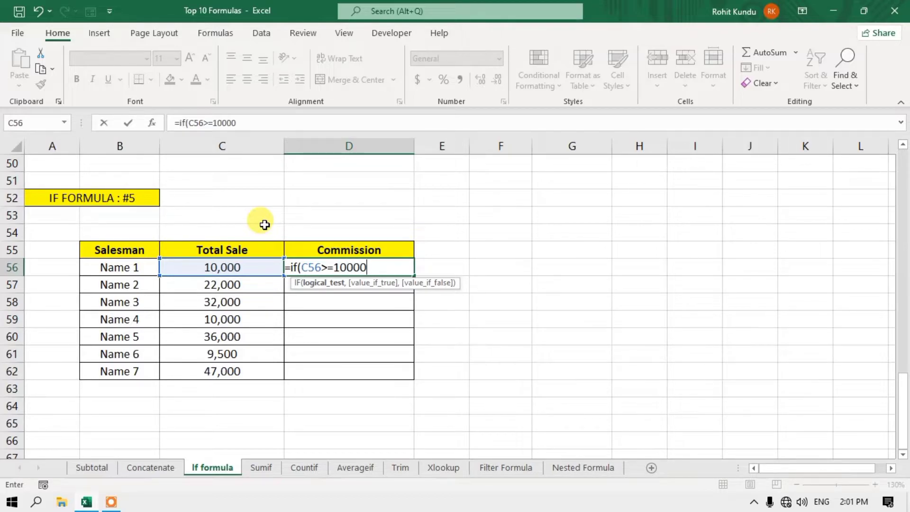
type(",")
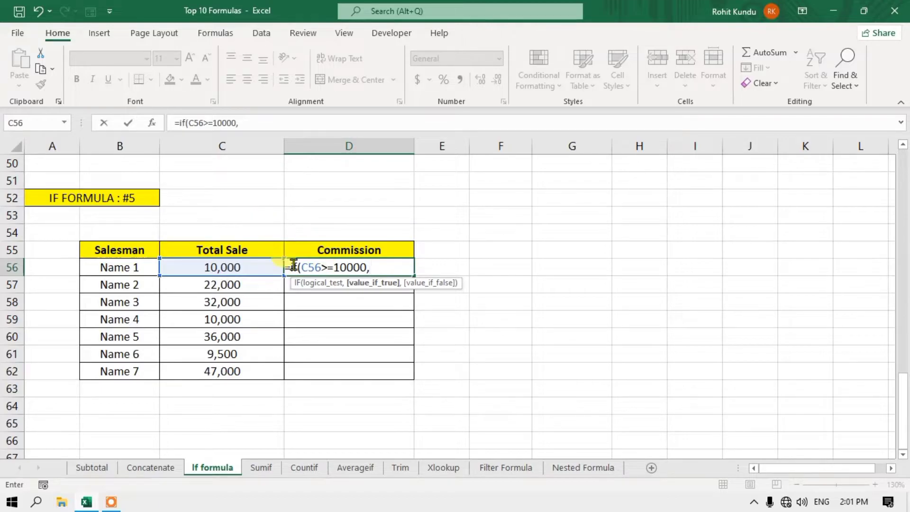
left_click(209, 271)
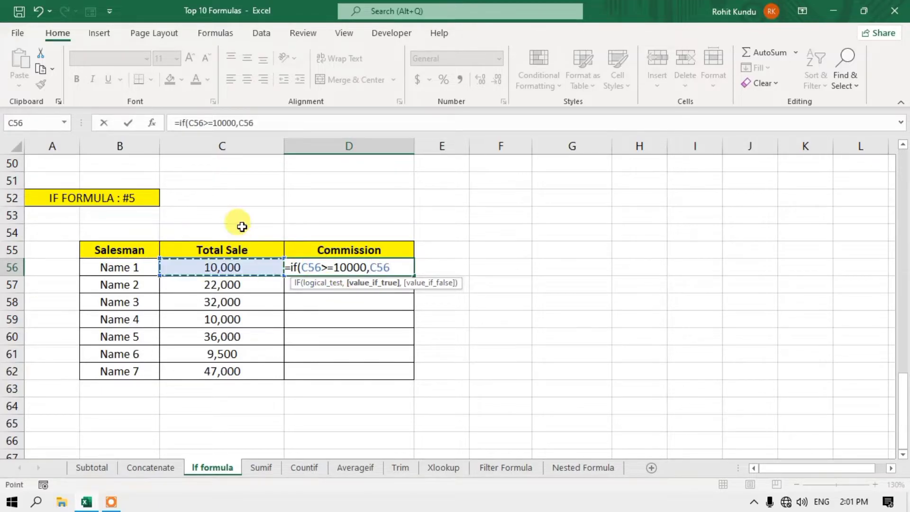
type("+")
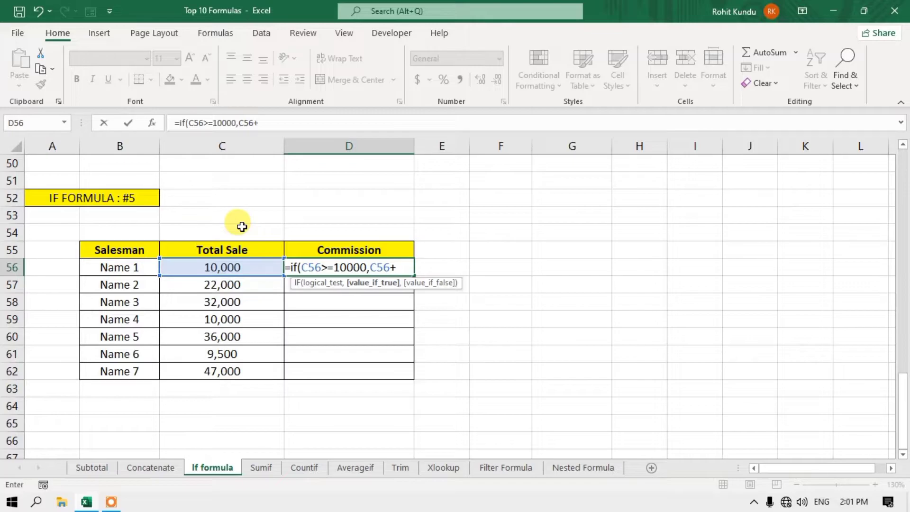
type("500")
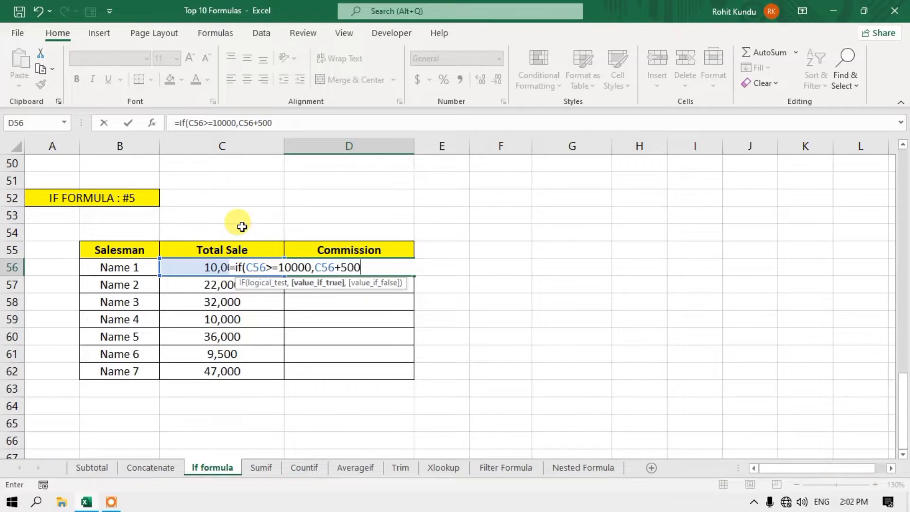
type(",")
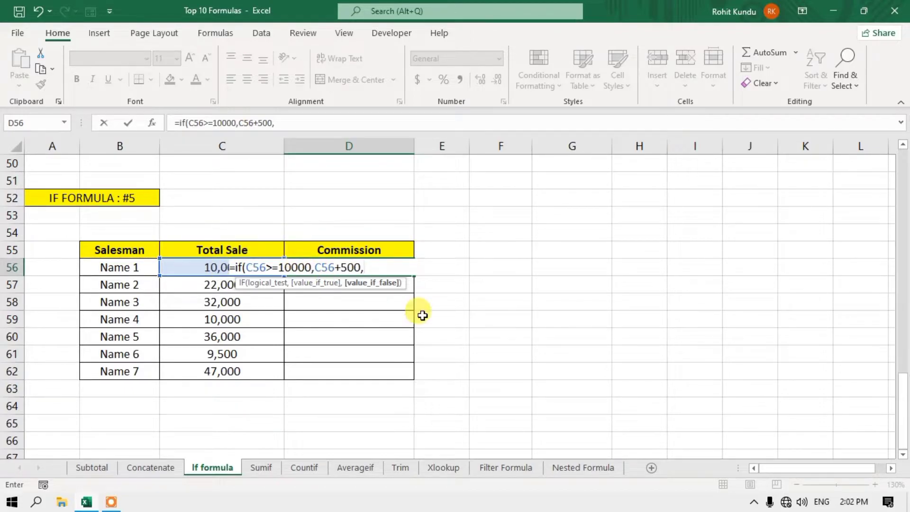
left_click(188, 266)
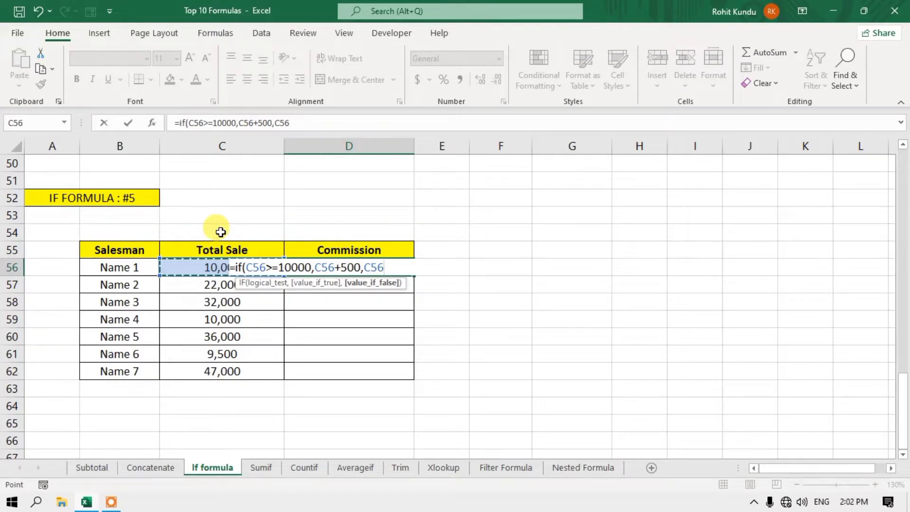
type(")")
key("Return")
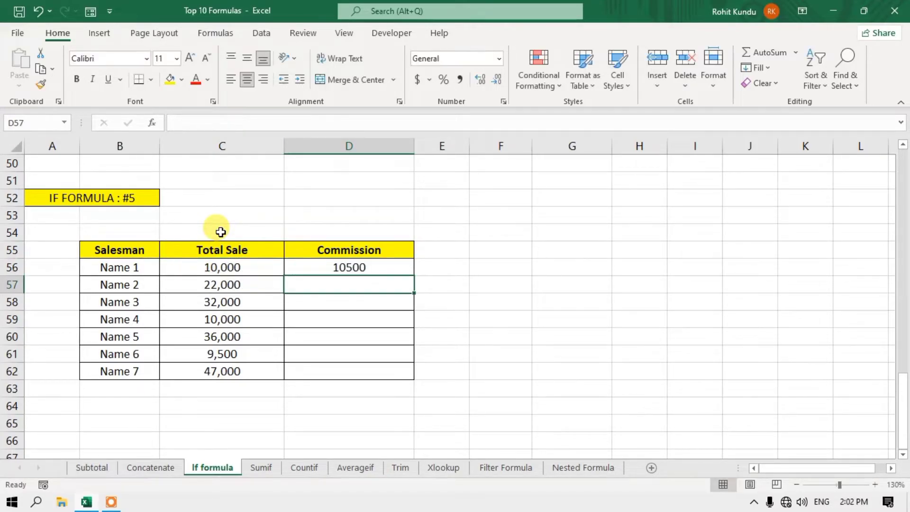
- Fill the commission formula down to D62 and confirm Name 6's 9,500 sale stays 9500
left_click(357, 268)
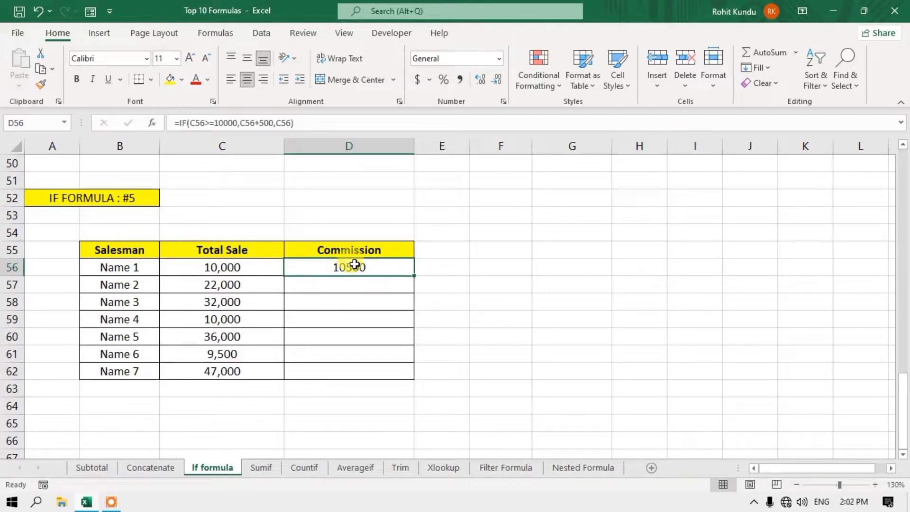
double_click(416, 276)
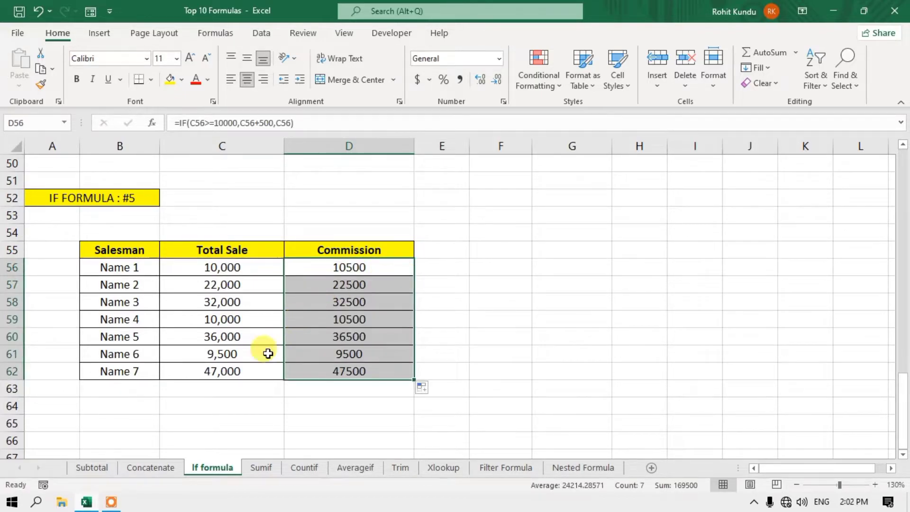
left_click(246, 358)
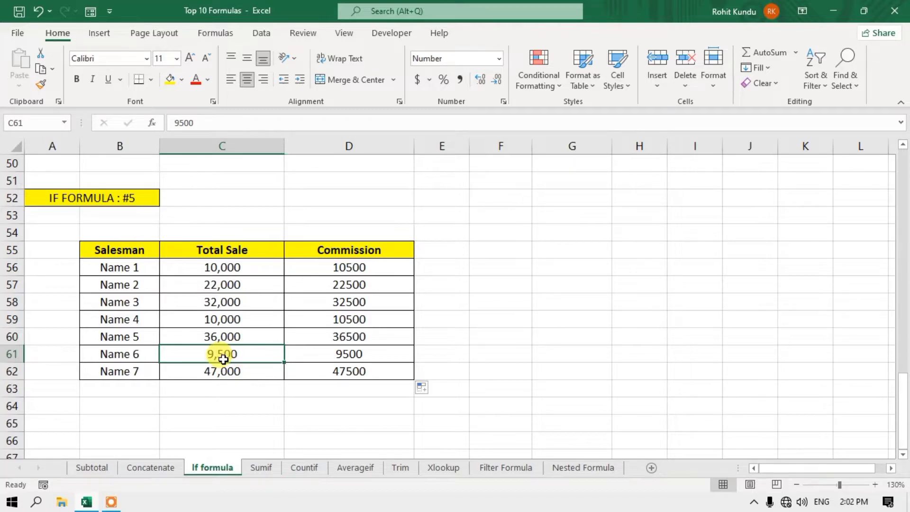
left_click(339, 354)
left_click(227, 349)
left_click(314, 348)
left_click(238, 351)
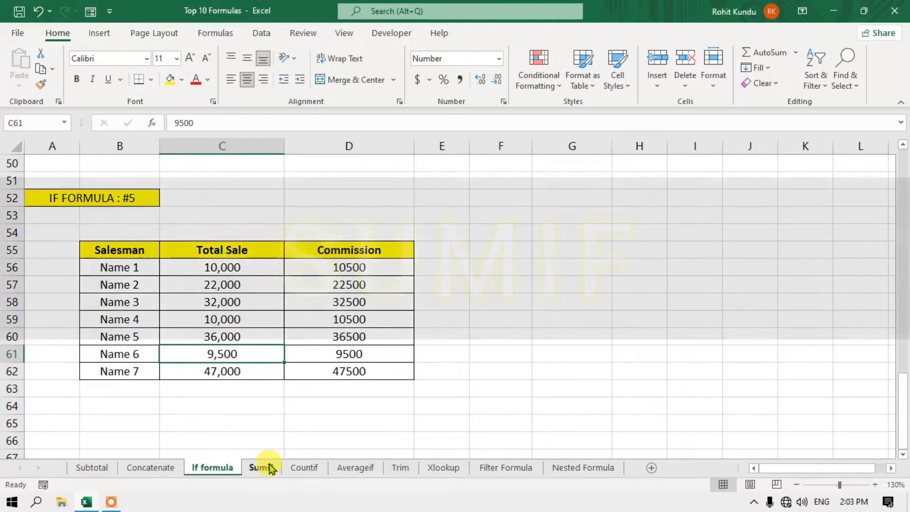
left_click(262, 467)
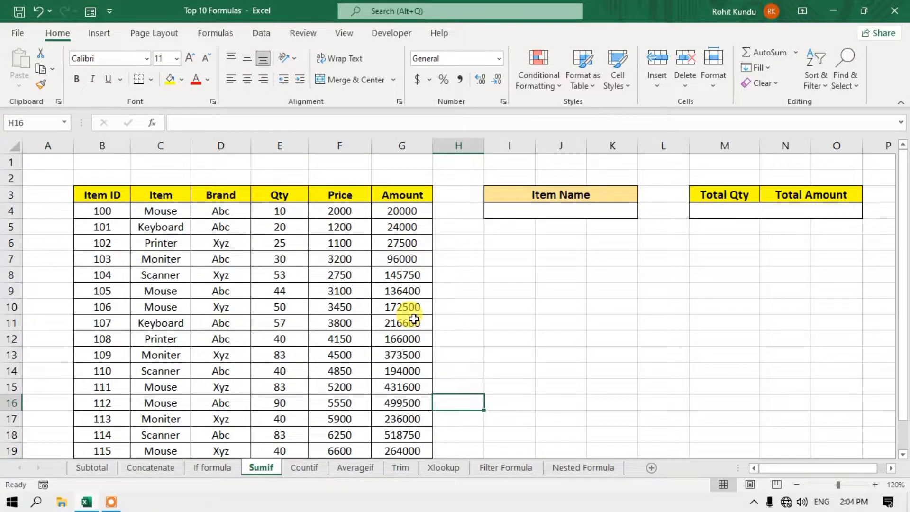
- Review the Item names and Qty values in the Sumif item sales table
left_click(720, 210)
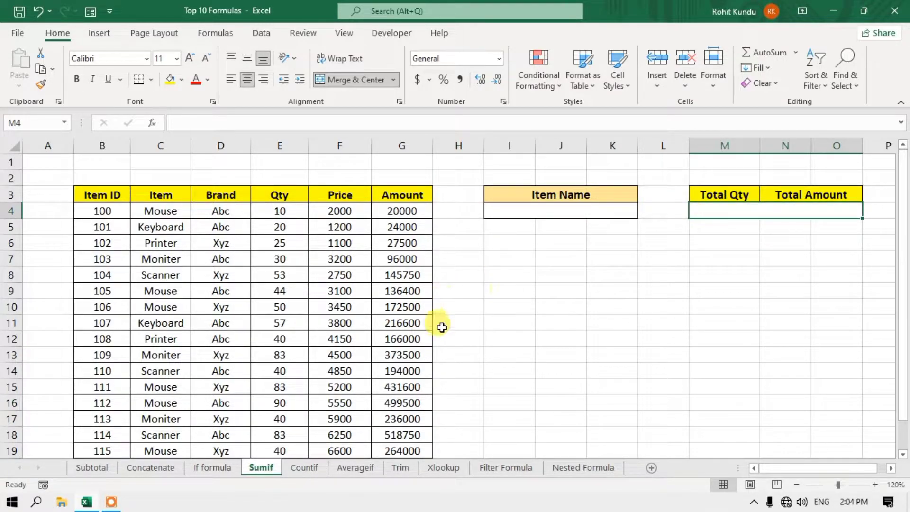
left_click(287, 230)
left_click(281, 305)
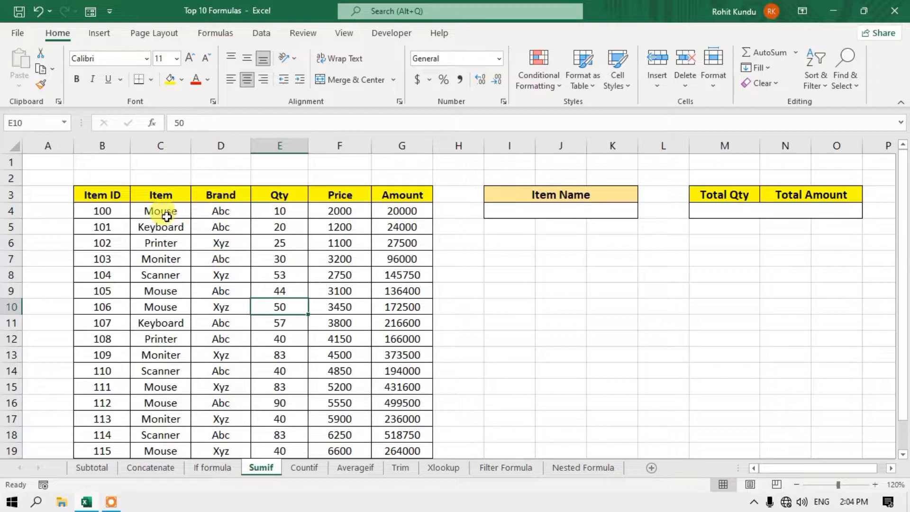
left_click(171, 215)
left_click(172, 228)
left_click(169, 244)
left_click(164, 276)
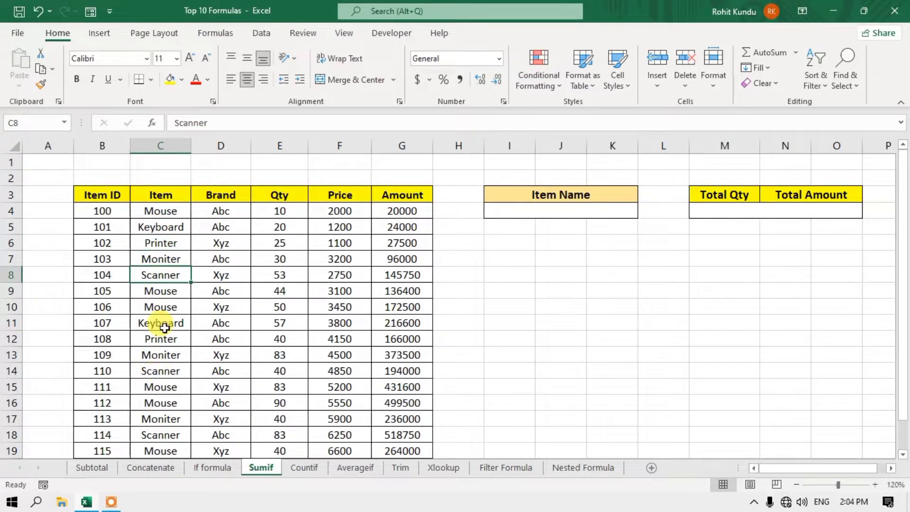
left_click(159, 217)
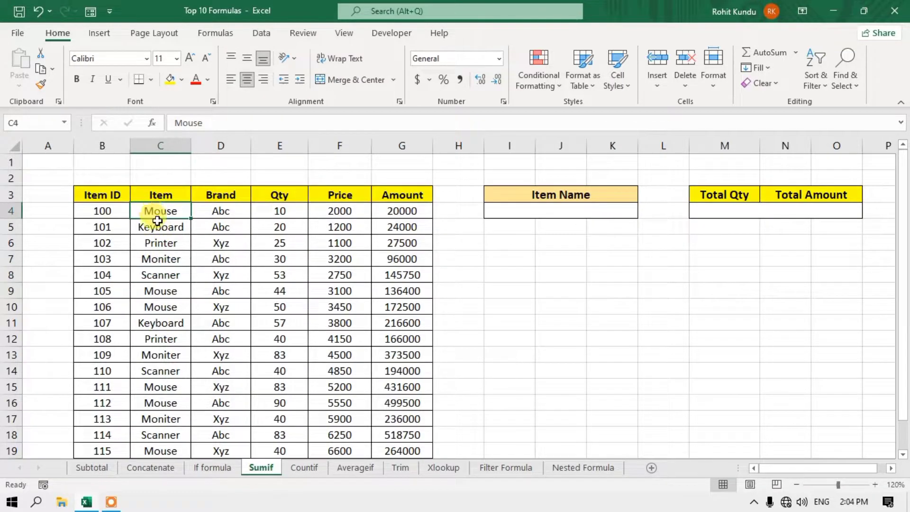
left_click(292, 215)
left_click(169, 257)
left_click(293, 278)
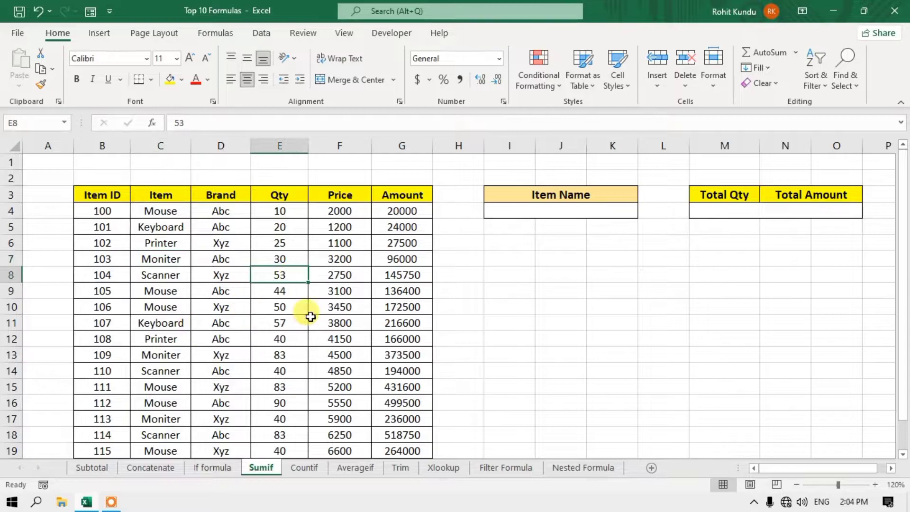
- Unmerge M4:O4, merge N4:O4 for Total Amount, and zoom out to 100%
left_click(721, 209)
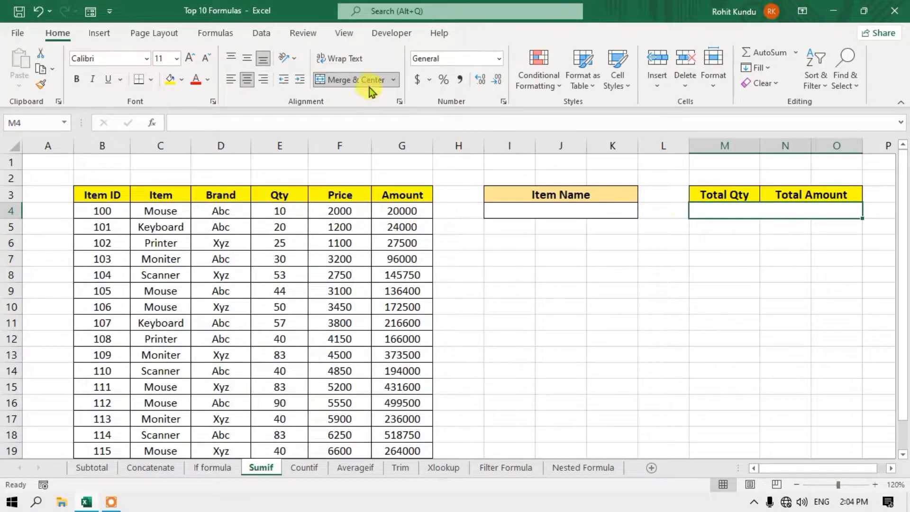
left_click(394, 80)
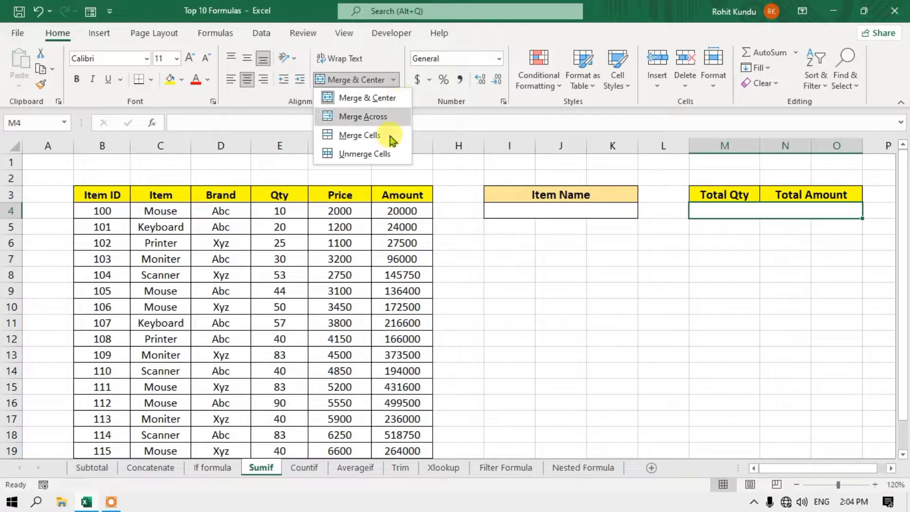
left_click(379, 152)
left_click(727, 257)
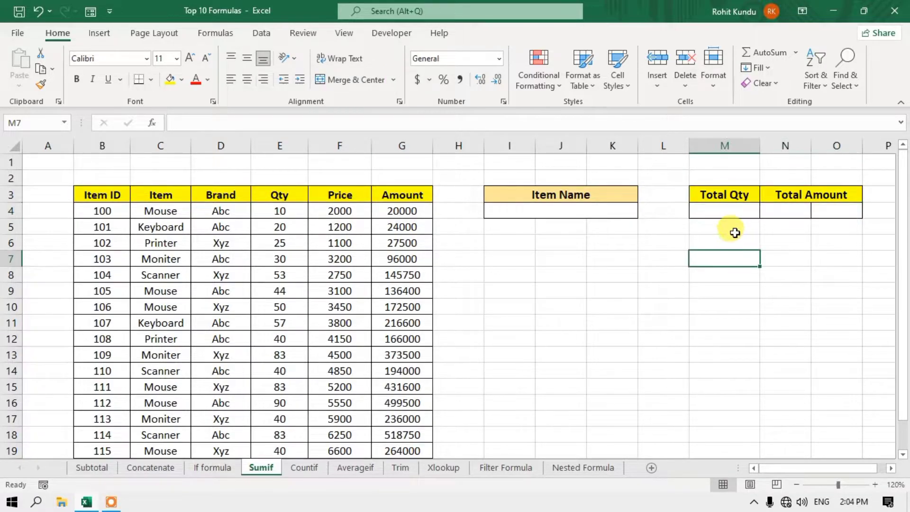
left_click(718, 211)
left_click(805, 210)
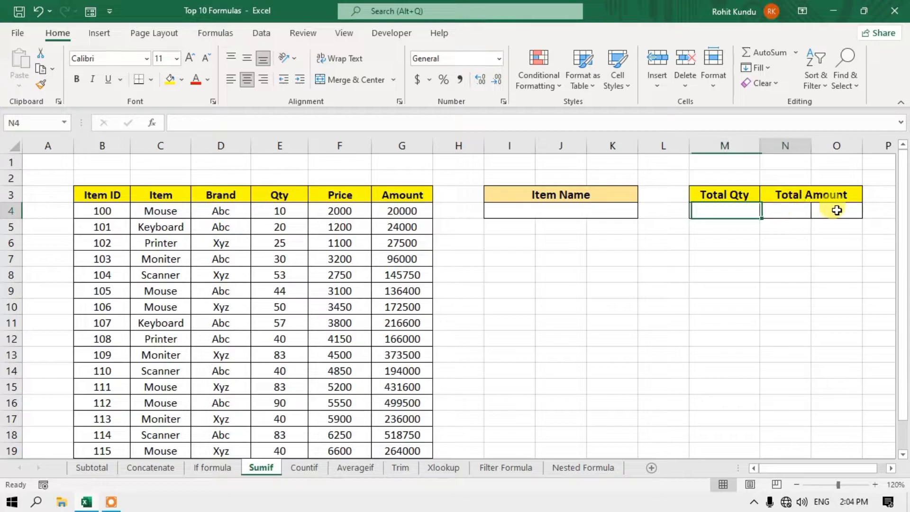
left_click_drag(836, 209, 822, 207)
left_click(353, 79)
left_click(673, 242)
left_click(702, 211)
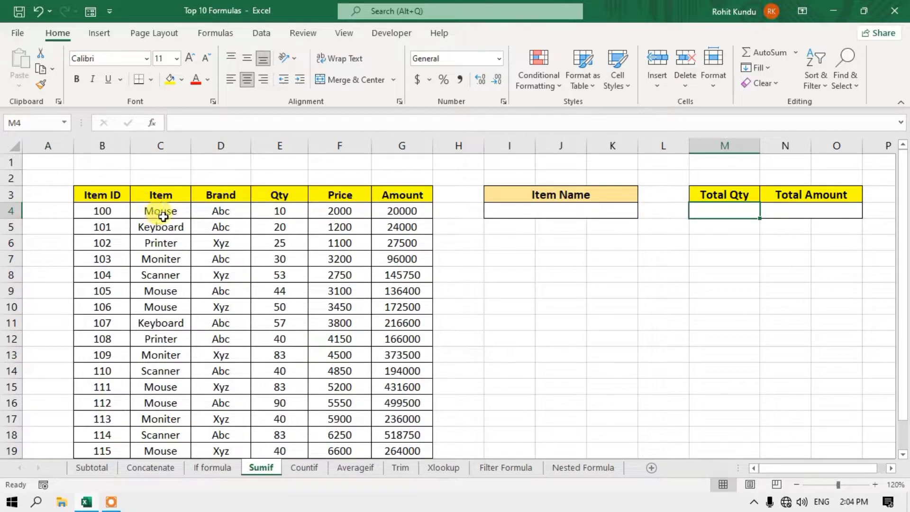
left_click(796, 487)
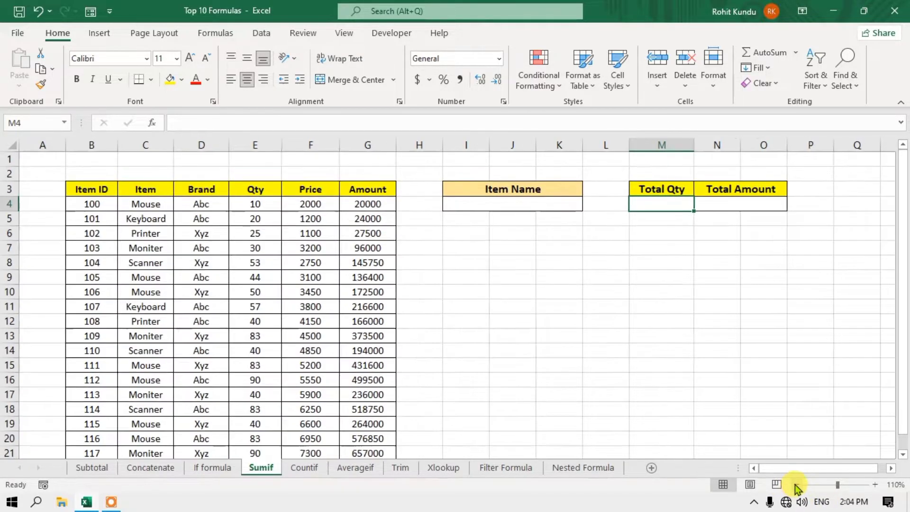
left_click(796, 487)
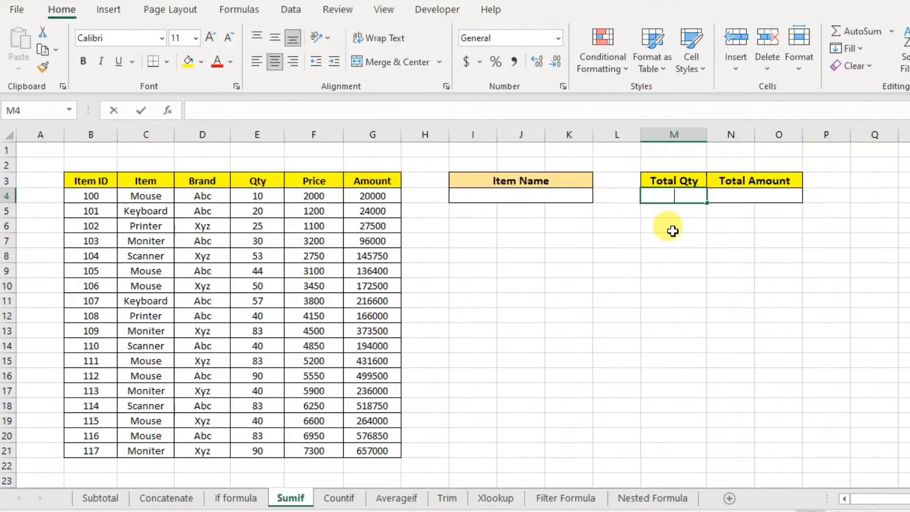
- Enter =SUMIF(C4:C21,"Mouse",E4:E21) in M4 to total the Mouse quantities (400)
type("=su")
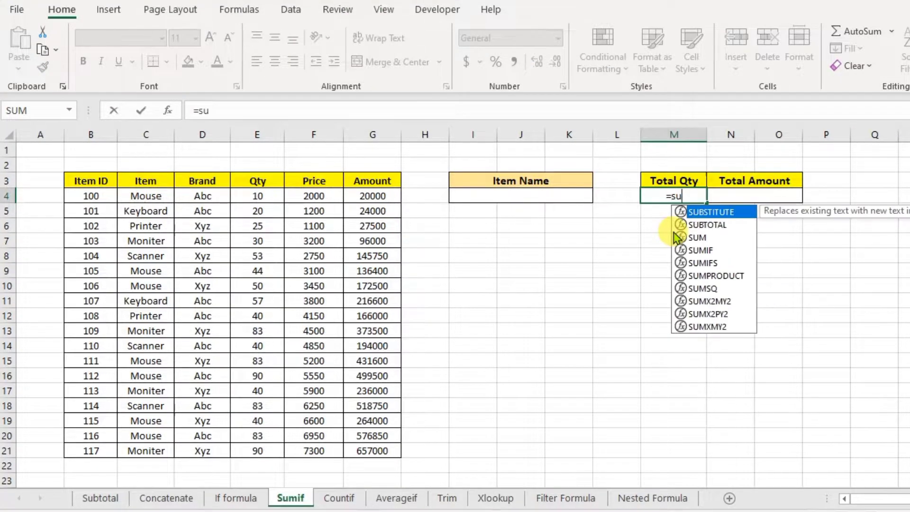
type("mif")
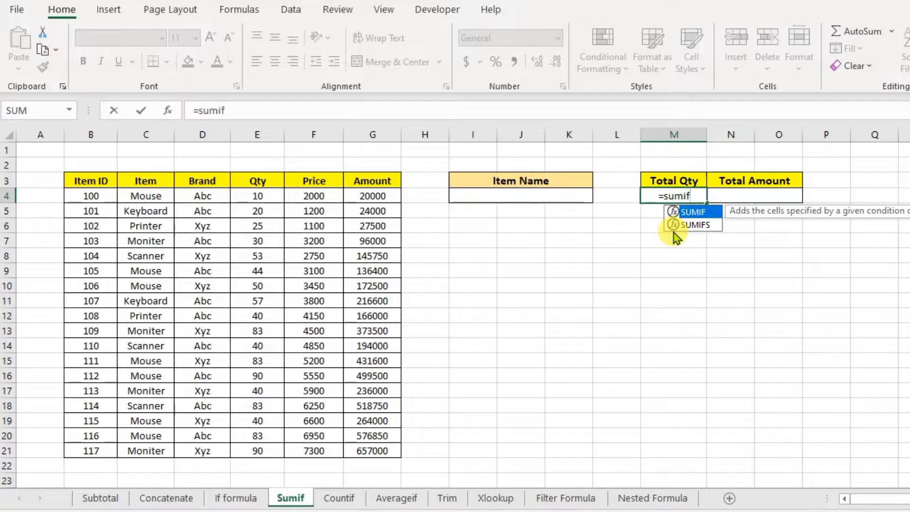
type("(")
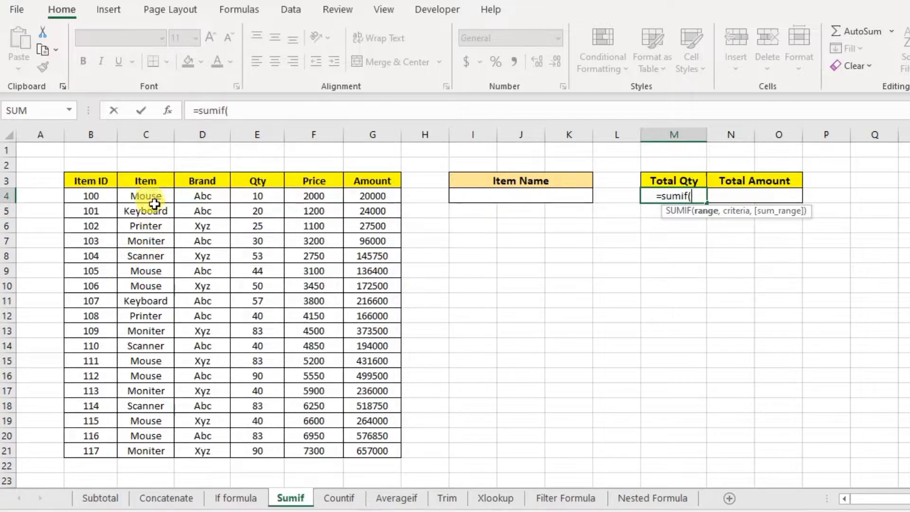
left_click_drag(159, 196, 157, 446)
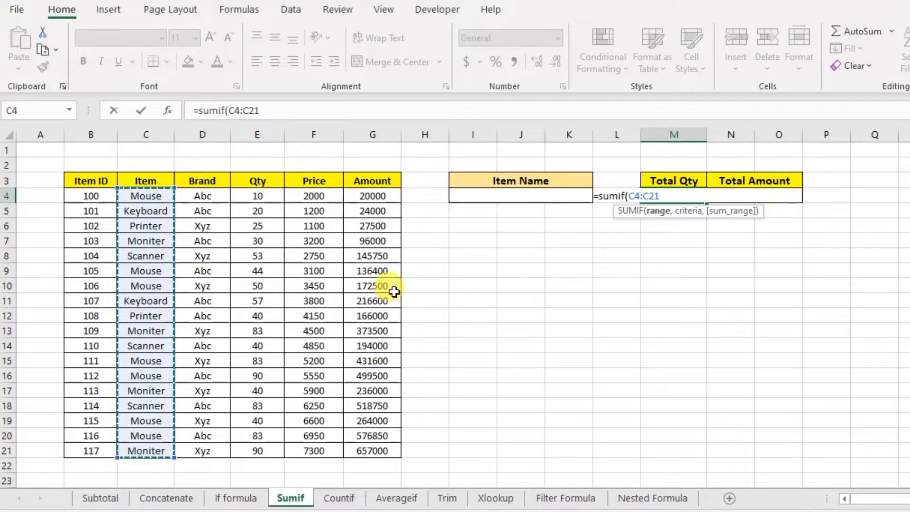
type(",")
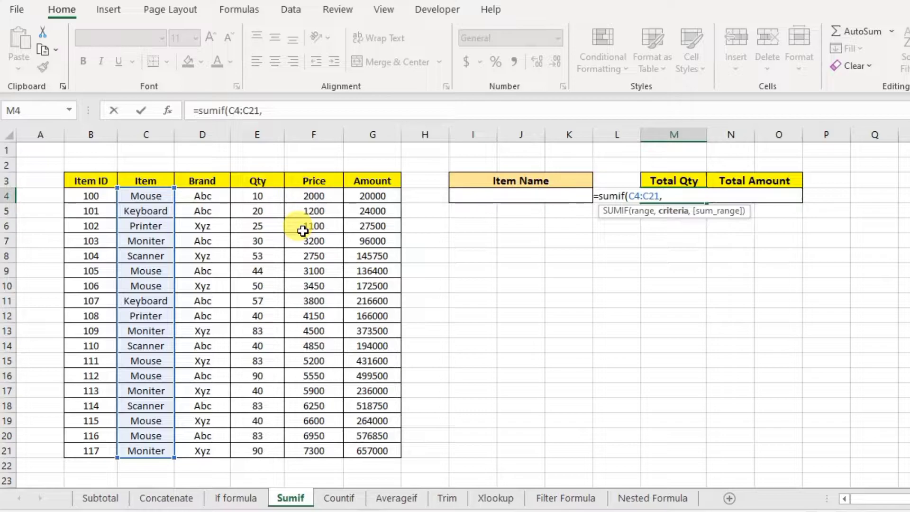
type("\"Mouse")
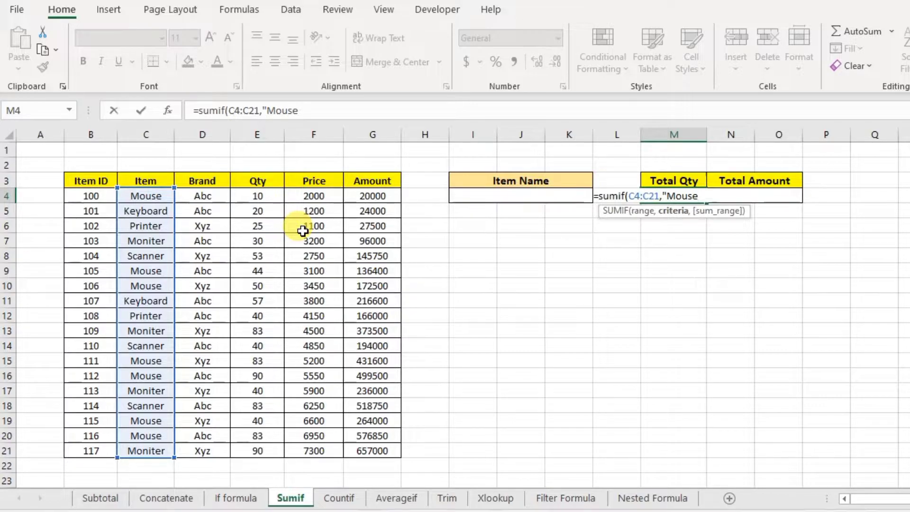
type("\",")
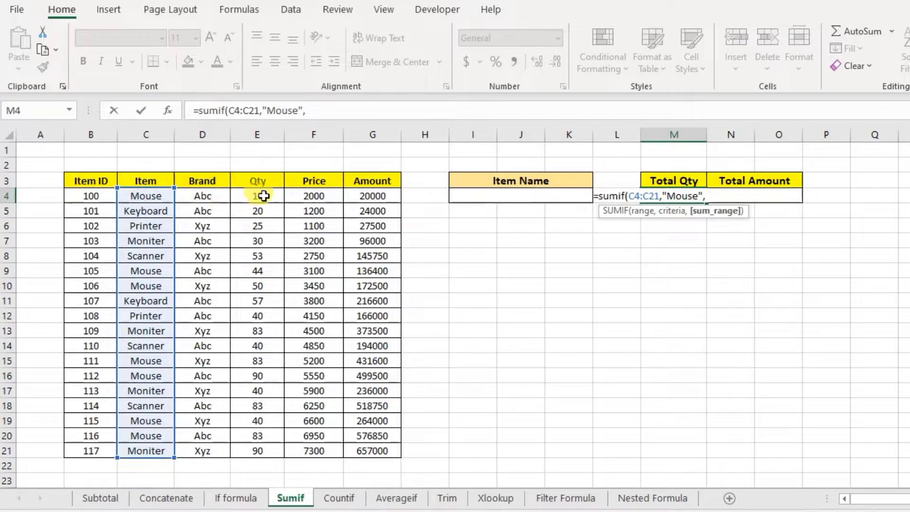
left_click_drag(263, 195, 240, 449)
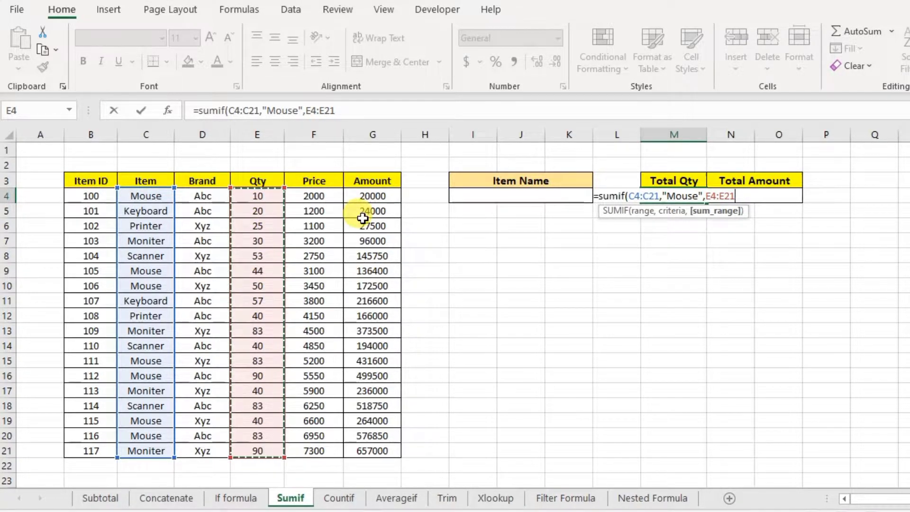
type(")")
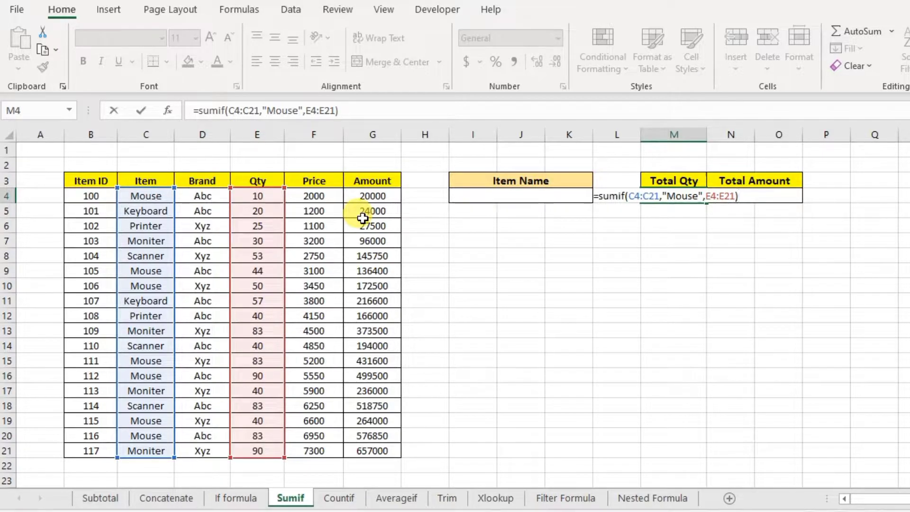
key("Return")
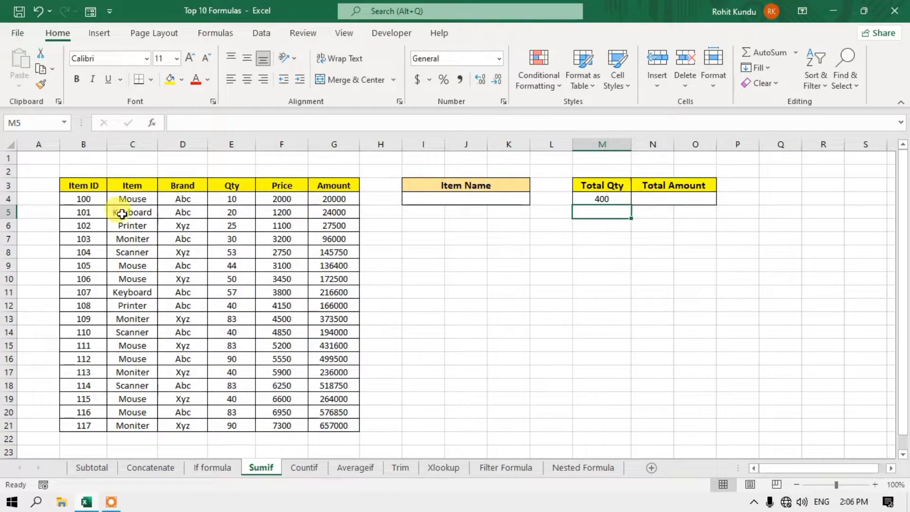
left_click_drag(134, 199, 269, 199)
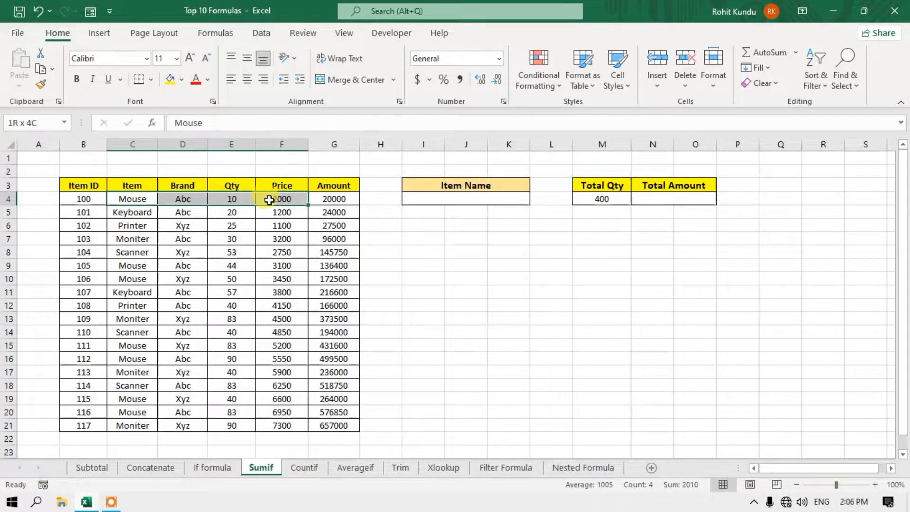
left_click_drag(133, 199, 228, 200)
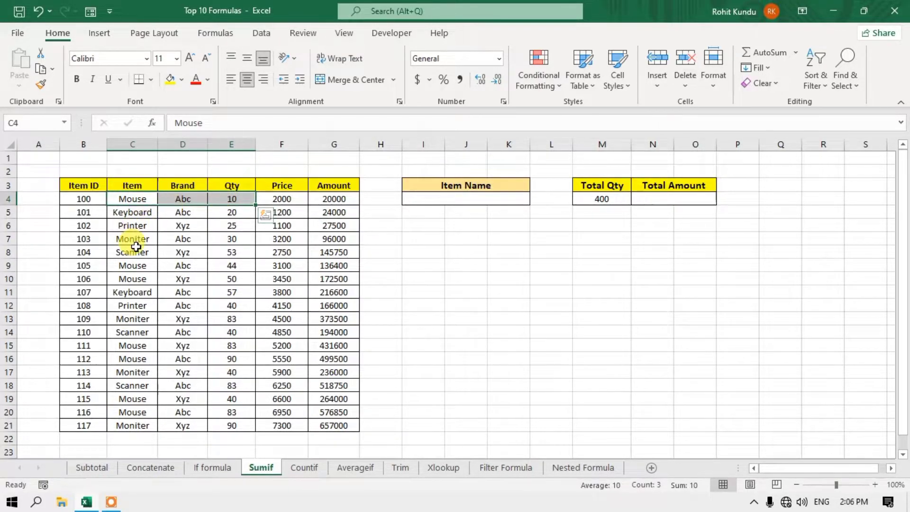
left_click_drag(142, 270, 220, 275)
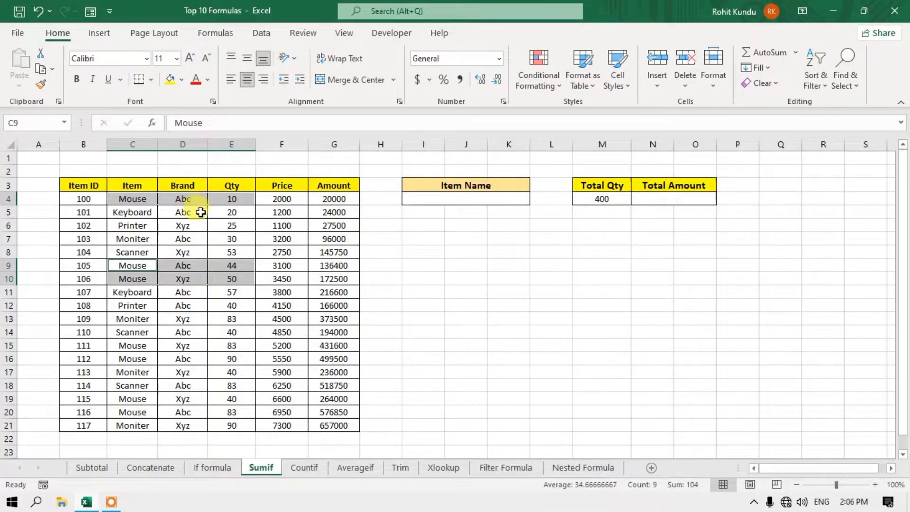
left_click(609, 199)
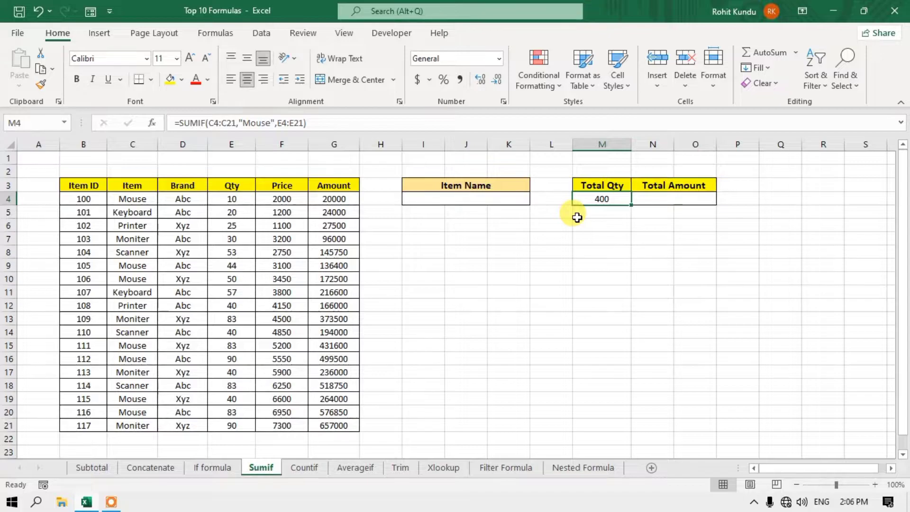
- Replace M4's formula with =SUMIF(C4:C21,I4,E4:E21), showing 0 while I4 is empty
key("Delete")
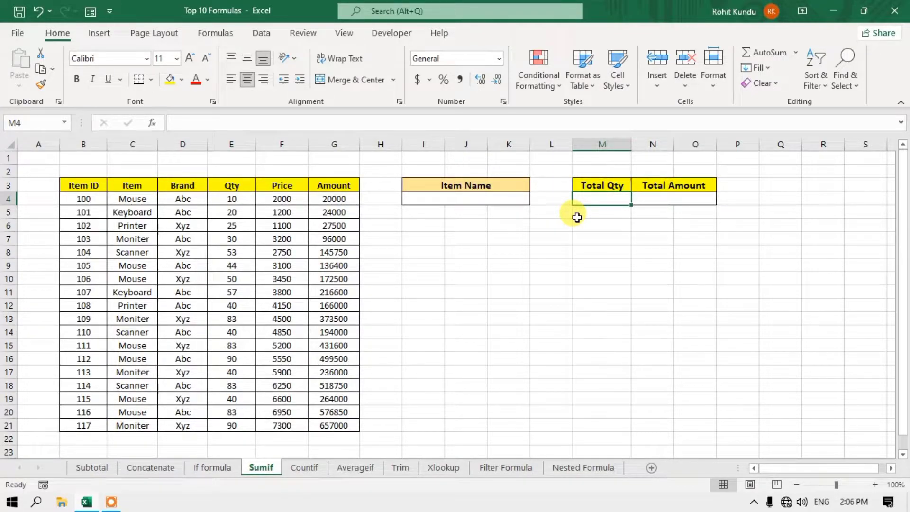
type("=")
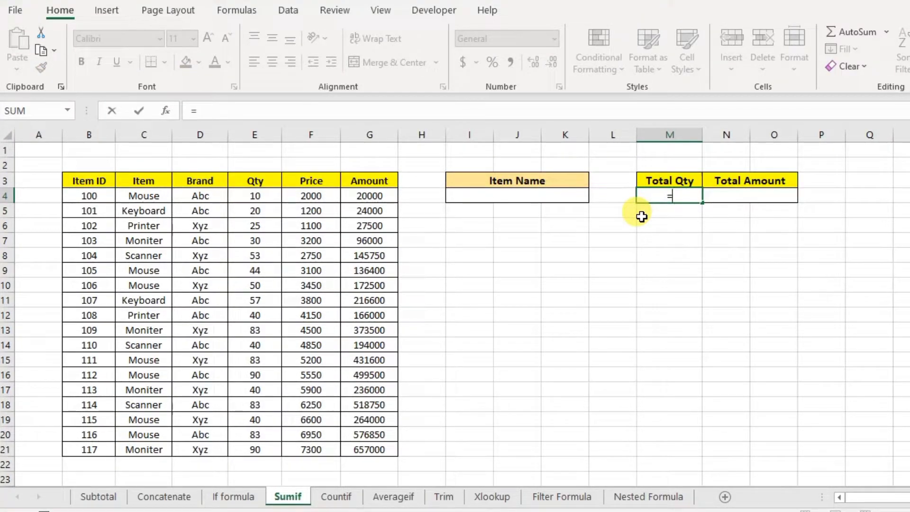
type("sumif")
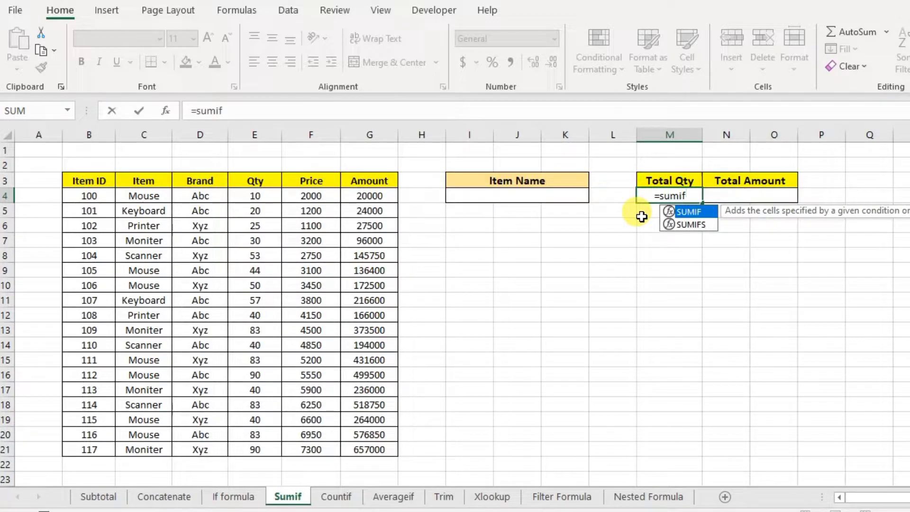
type("(")
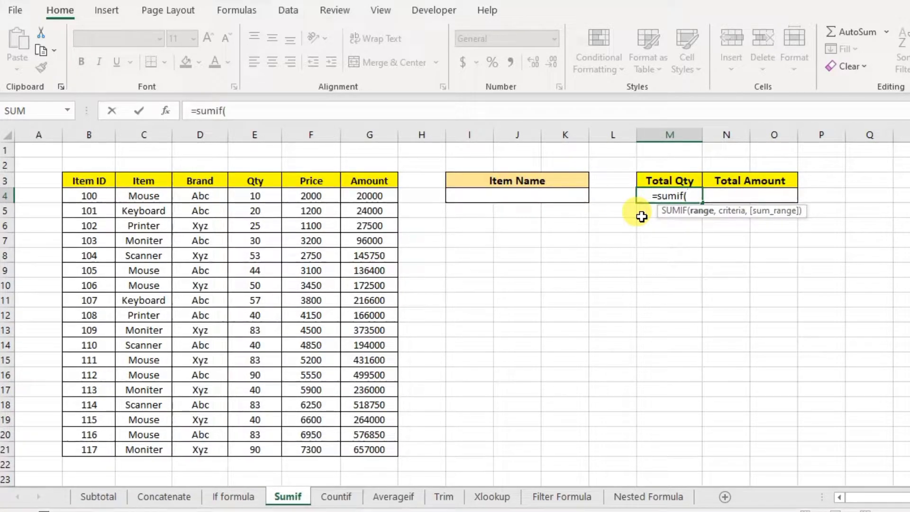
left_click_drag(149, 195, 152, 449)
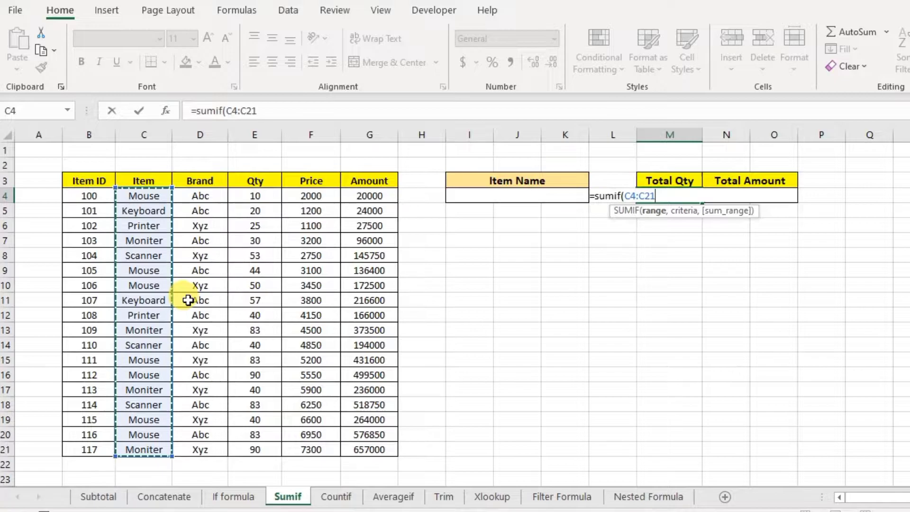
type(",")
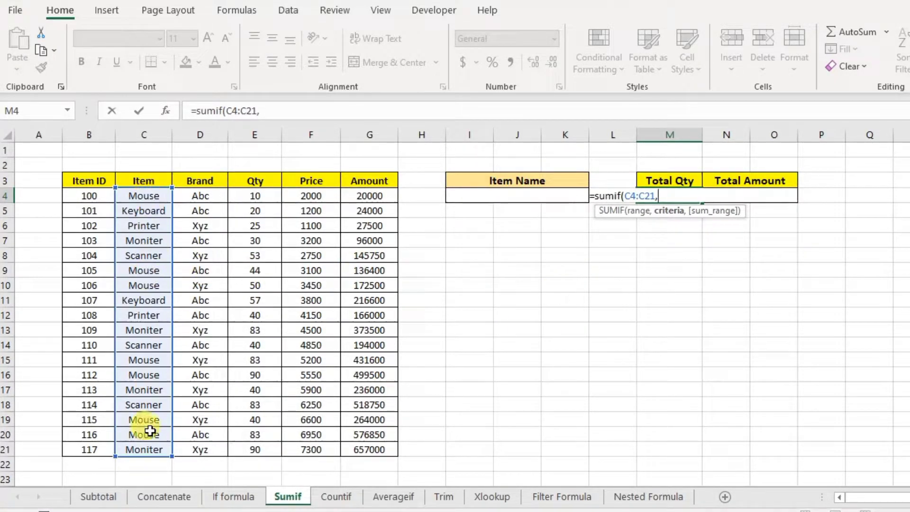
left_click(474, 196)
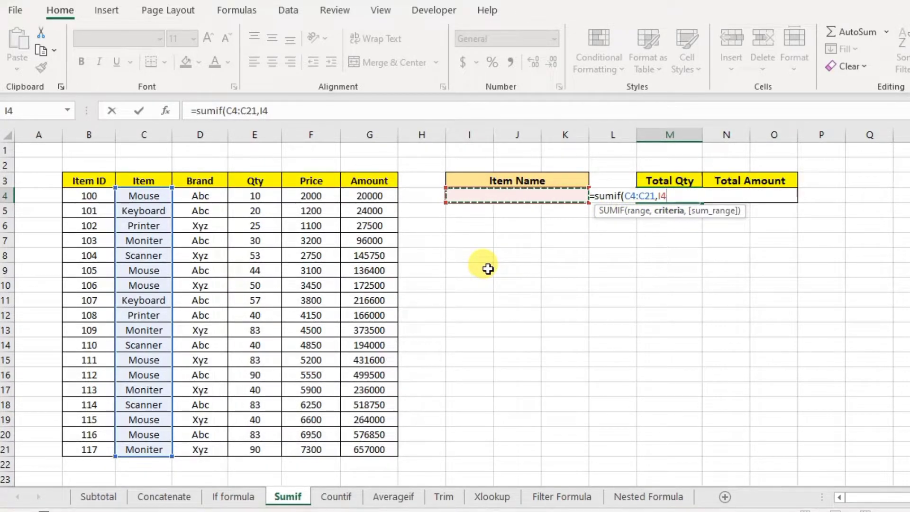
type(",")
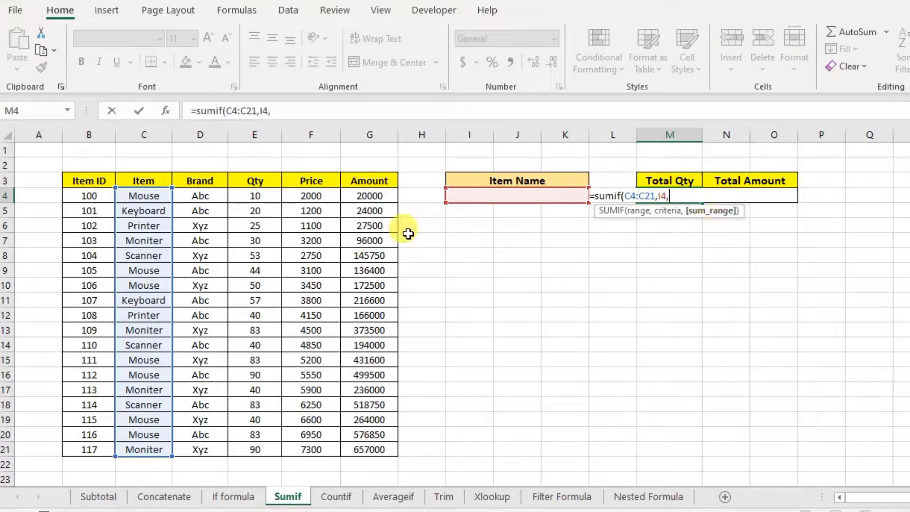
left_click_drag(268, 197, 267, 452)
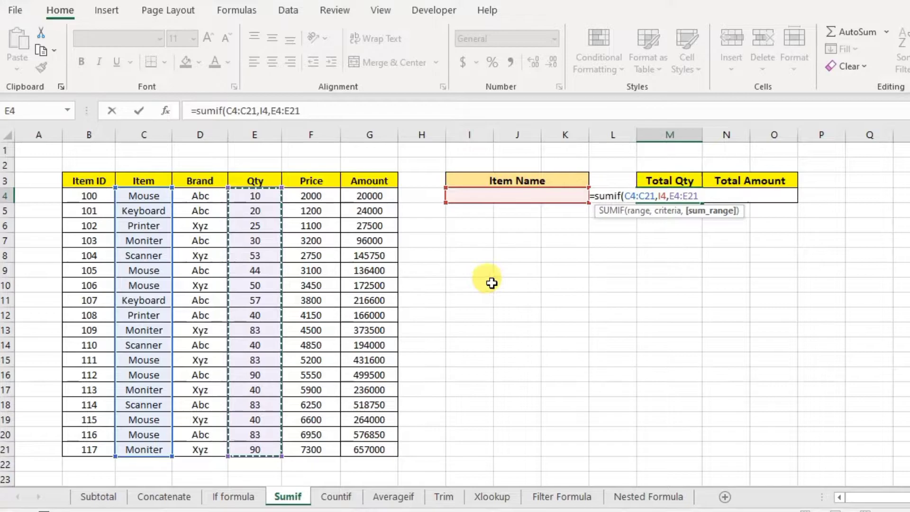
type(")")
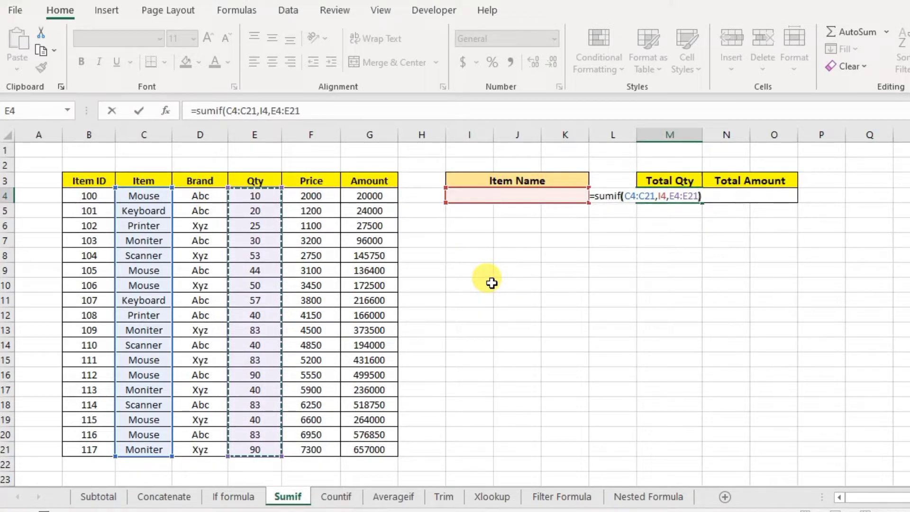
key("Return")
left_click(662, 195)
left_click(531, 196)
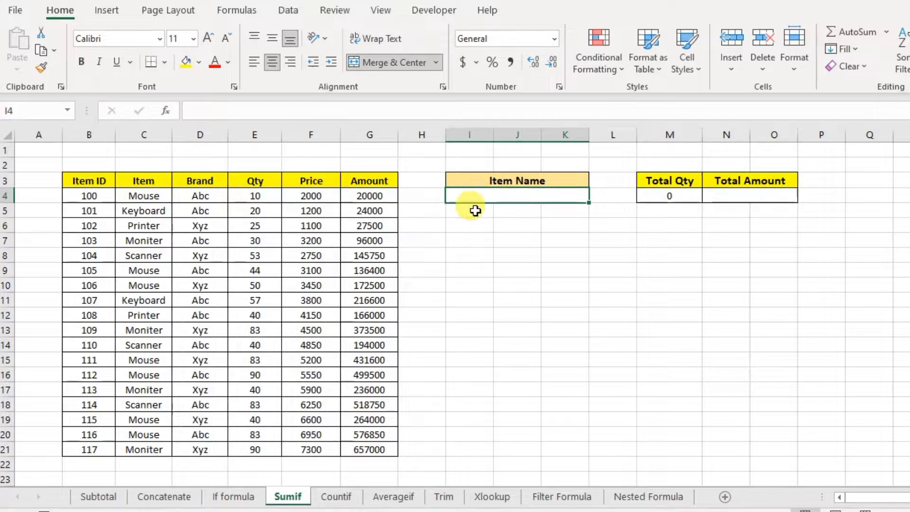
- Copy Mouse from C4 into Item Name cell I4 and check Total Qty in M4
left_click(140, 196)
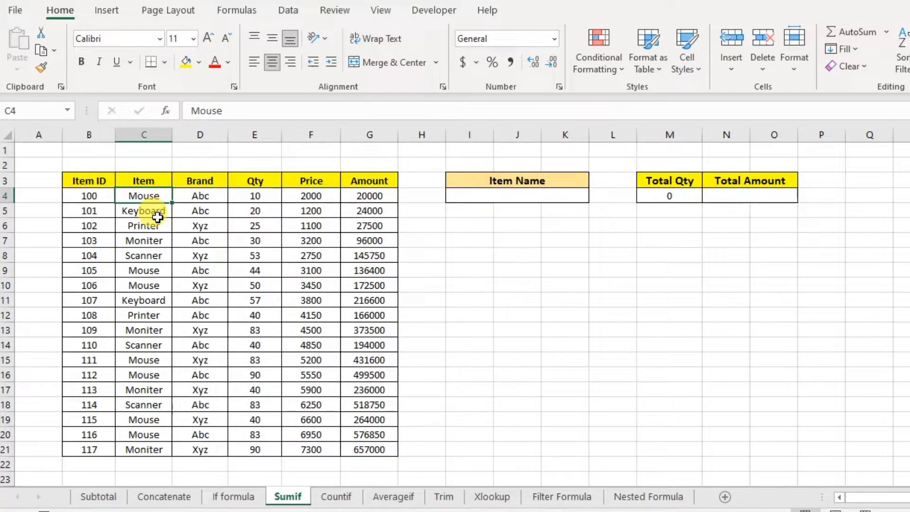
key("ctrl+c")
left_click(537, 197)
key("ctrl+v")
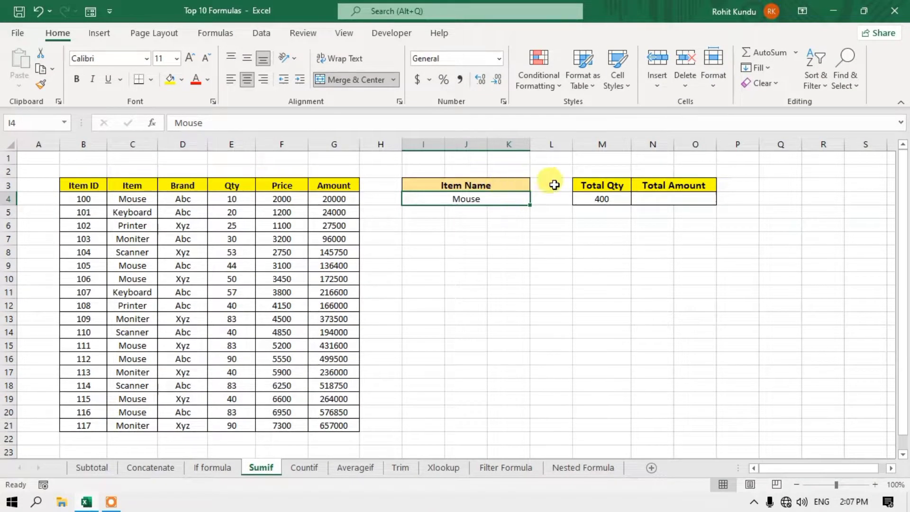
left_click(599, 198)
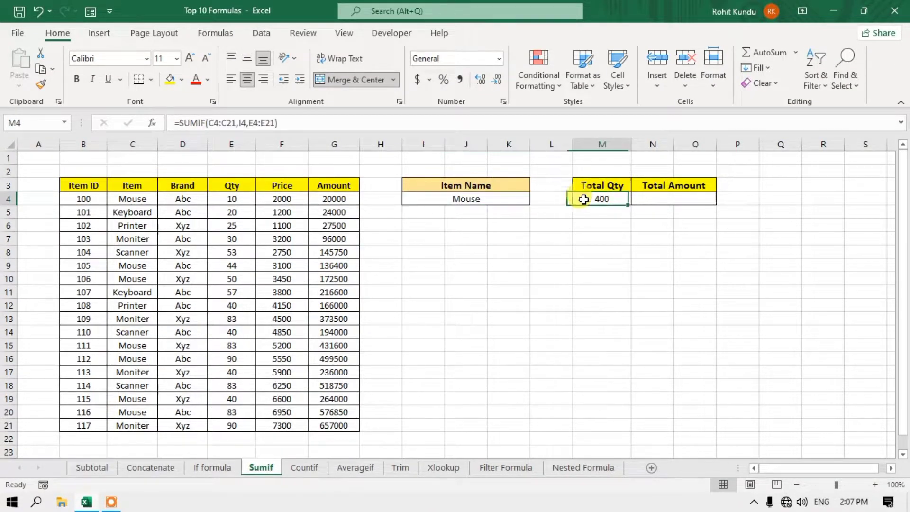
left_click(494, 200)
- Copy Keyboard from C5 into I4, making Total Qty recalculate to 77
left_click(142, 210)
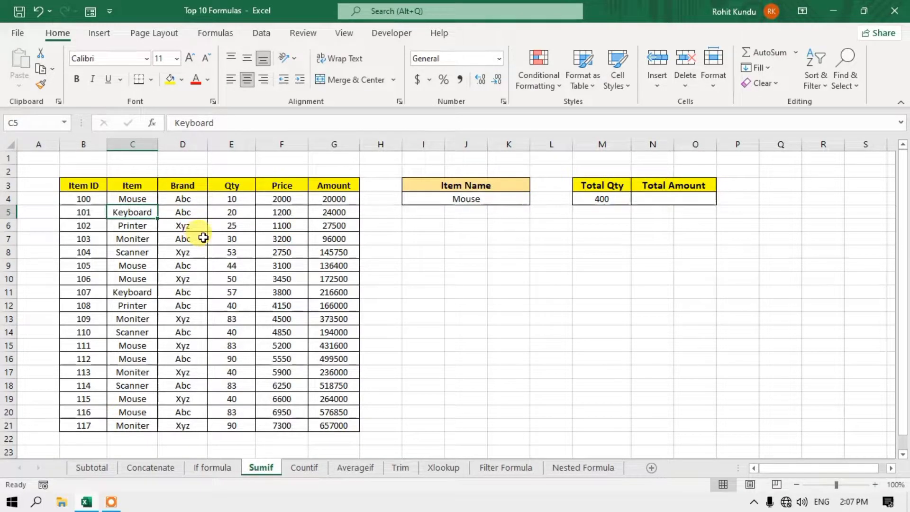
key("ctrl+c")
left_click(464, 198)
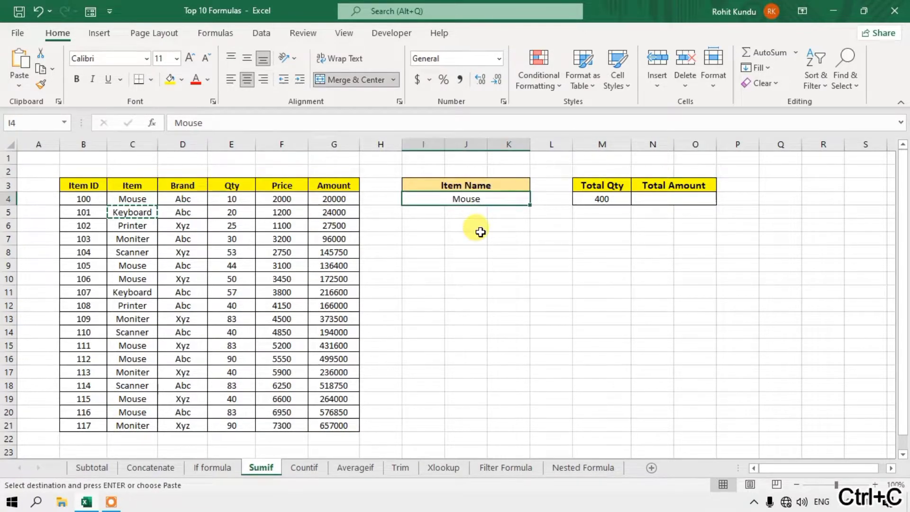
key("Return")
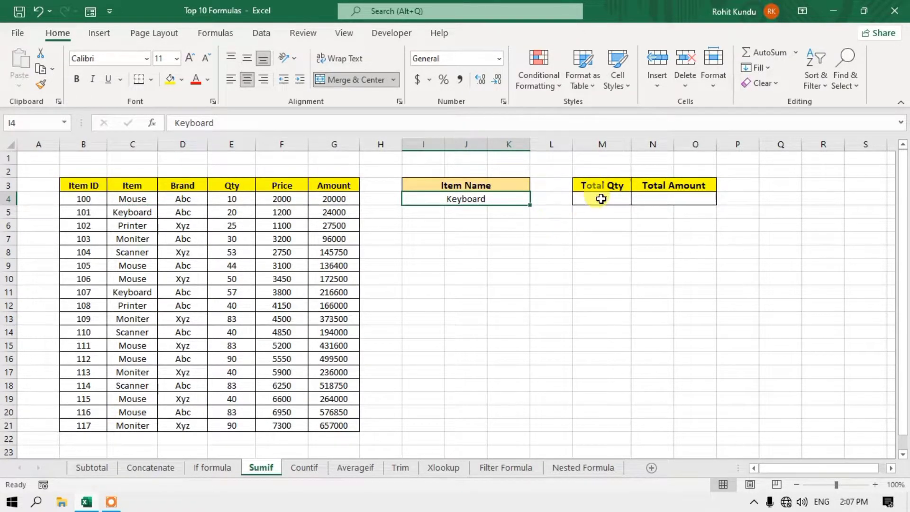
left_click(602, 199)
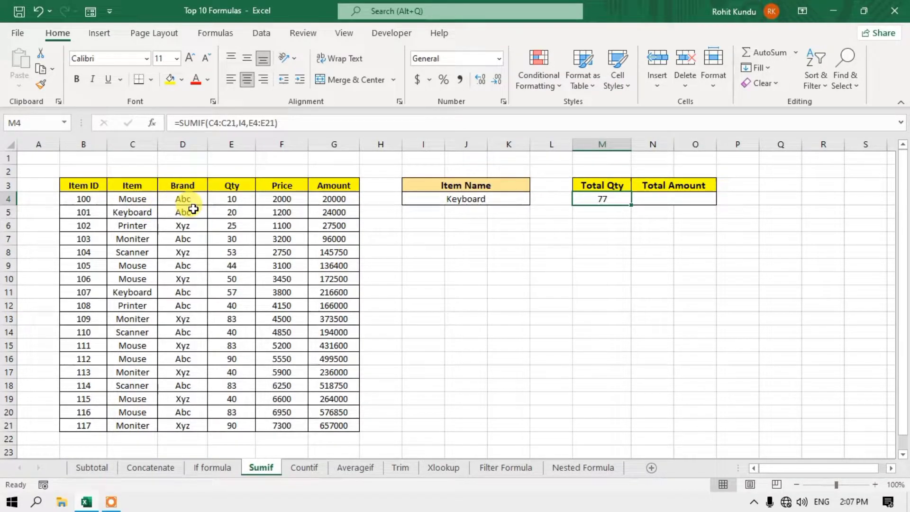
left_click(470, 197)
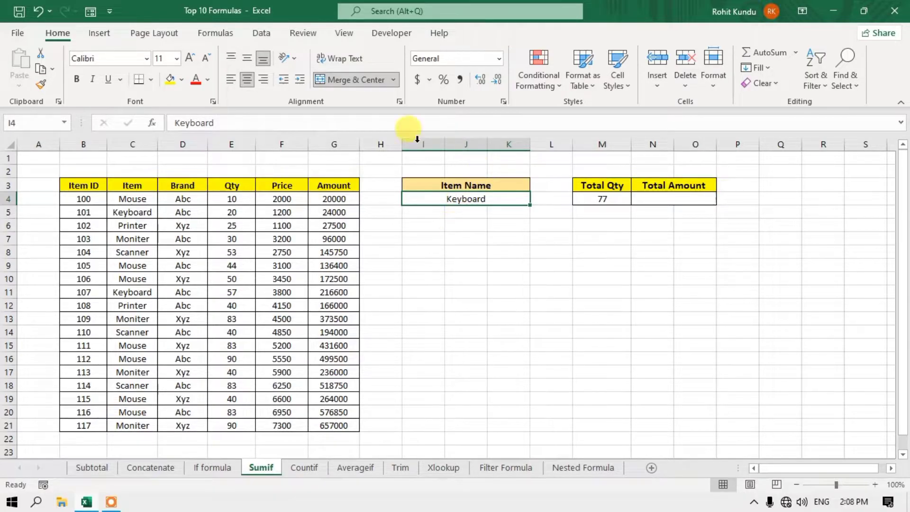
left_click(262, 33)
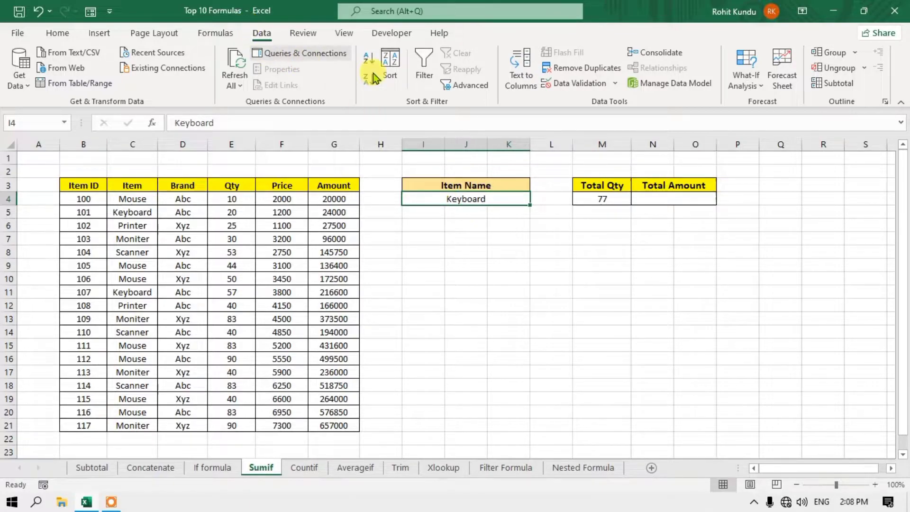
- Give I4 list data validation sourced from the item names in C4:C21
left_click(578, 84)
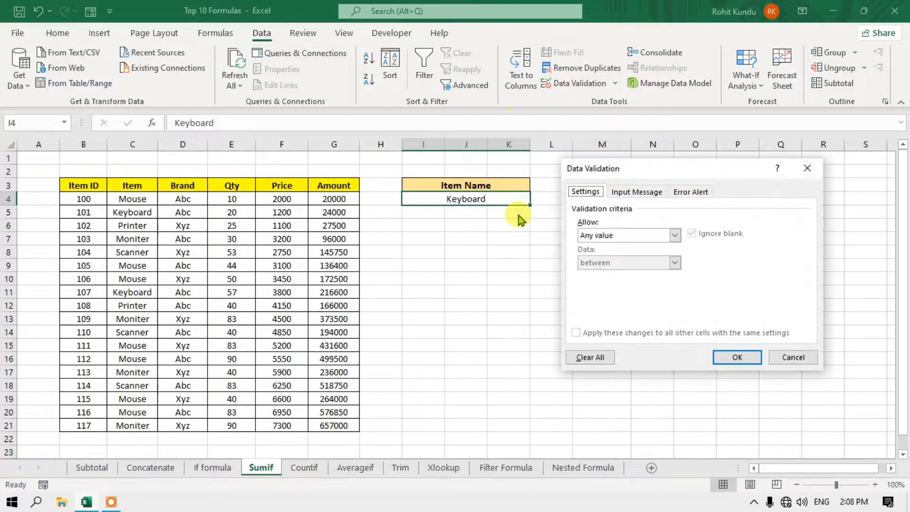
left_click(674, 235)
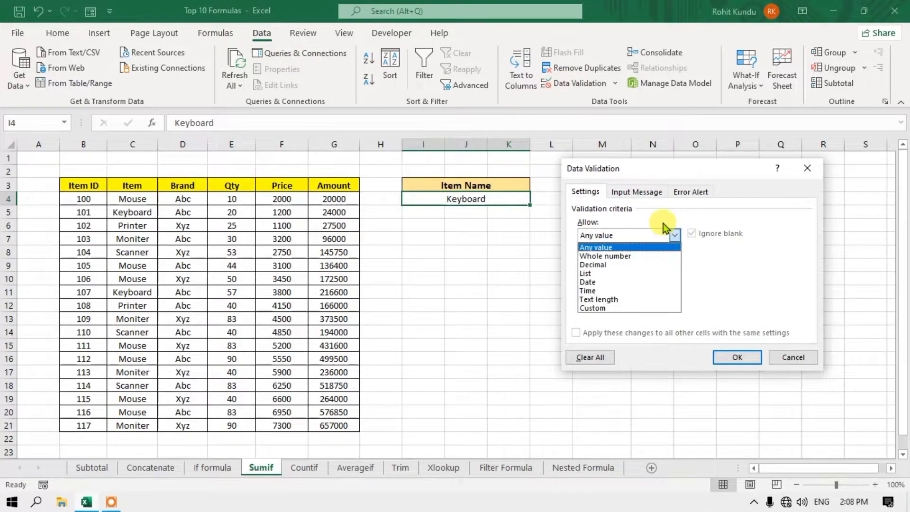
left_click(640, 273)
left_click(623, 288)
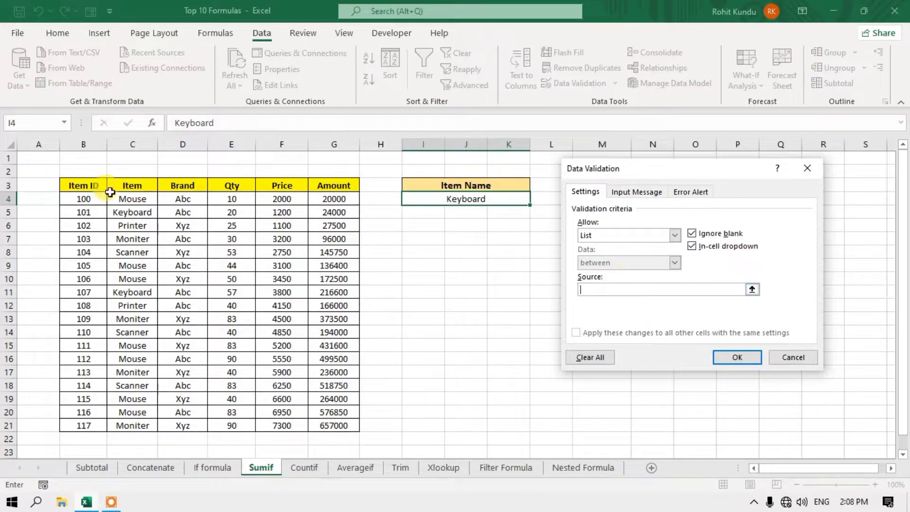
left_click_drag(135, 199, 141, 422)
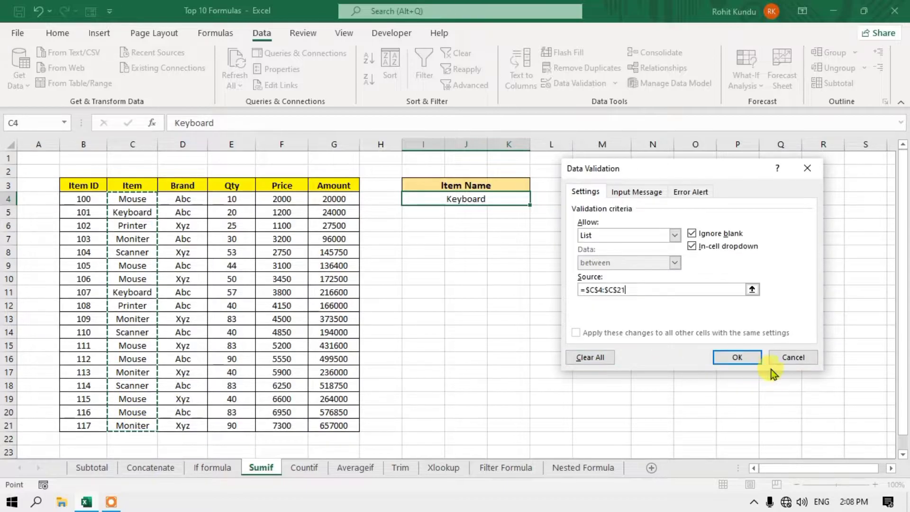
left_click(737, 357)
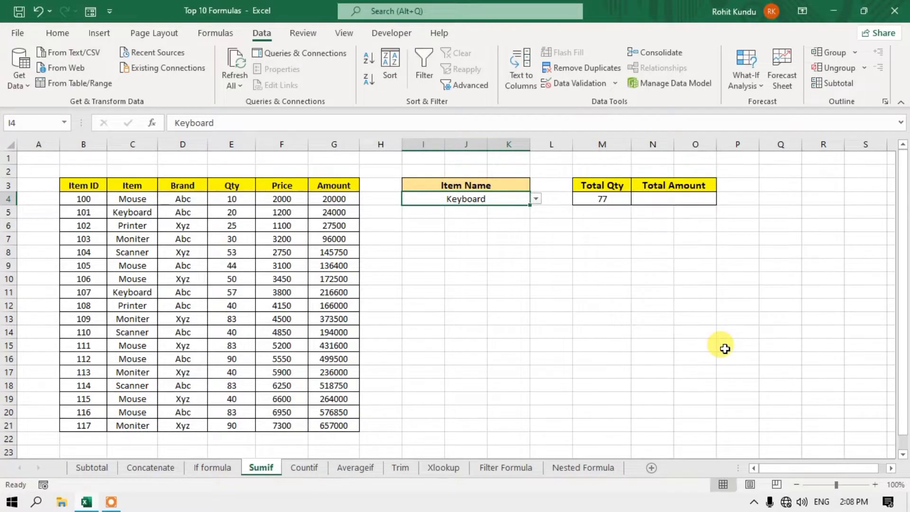
- Pick Printer, then Moniter from I4's dropdown, with Total Qty updating to 243
left_click(537, 200)
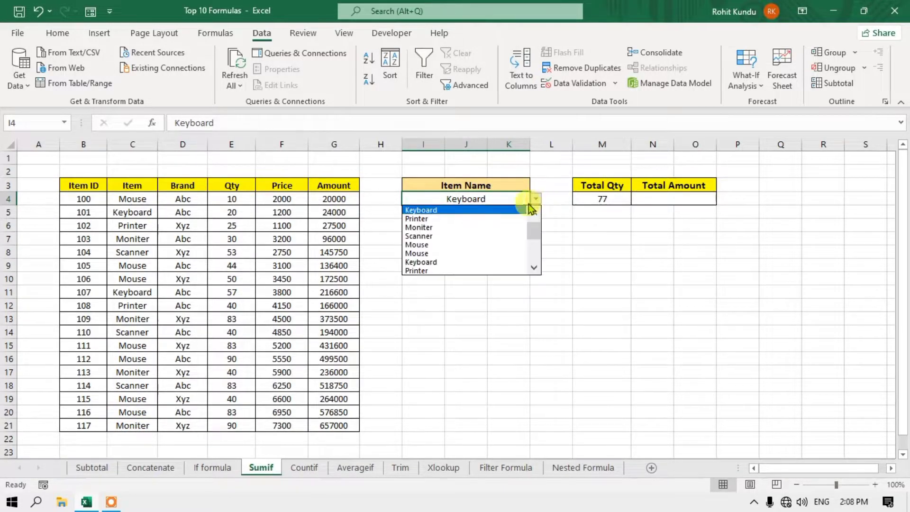
left_click(466, 270)
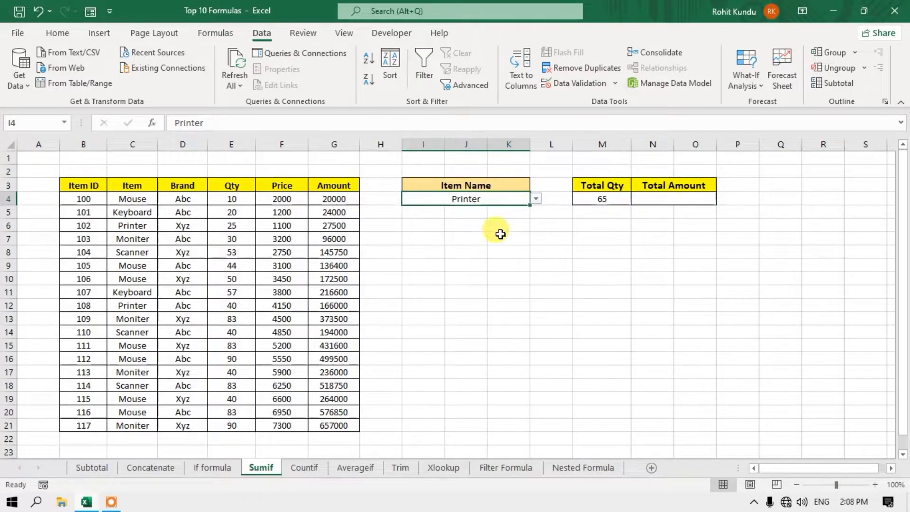
left_click(601, 200)
left_click(493, 198)
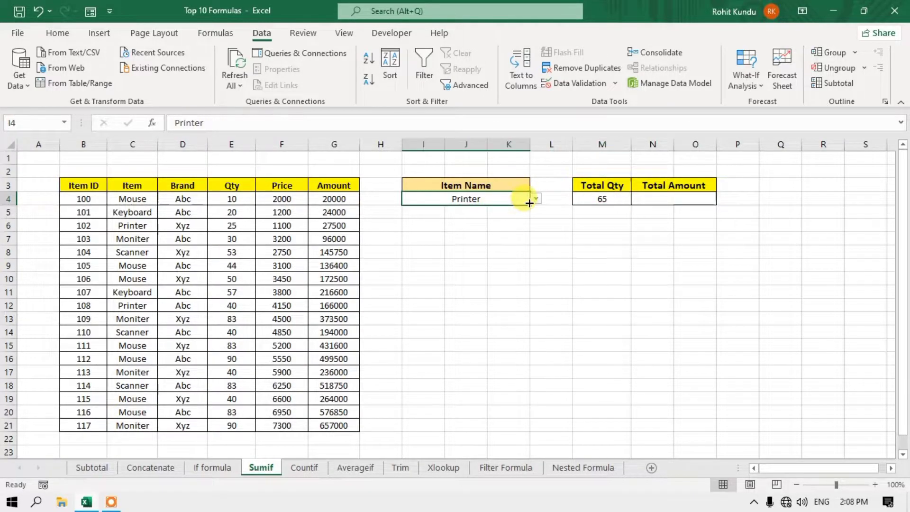
left_click(536, 199)
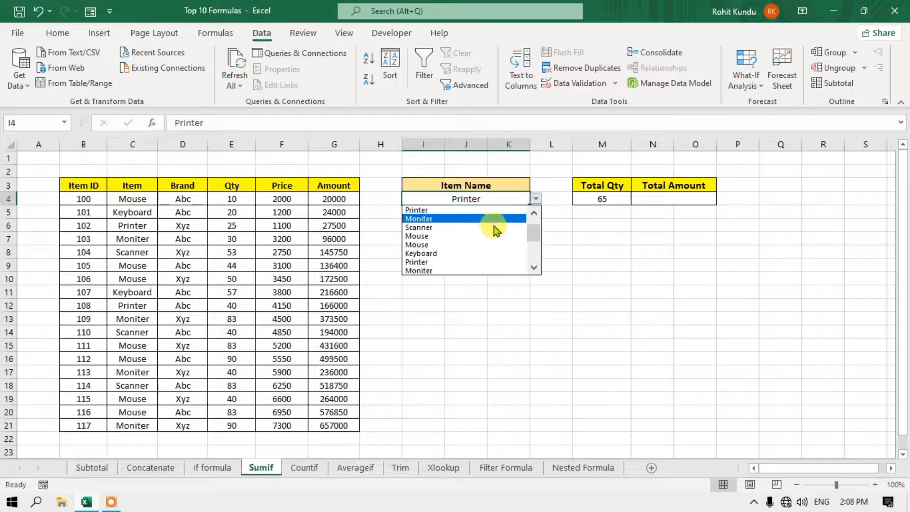
left_click(480, 261)
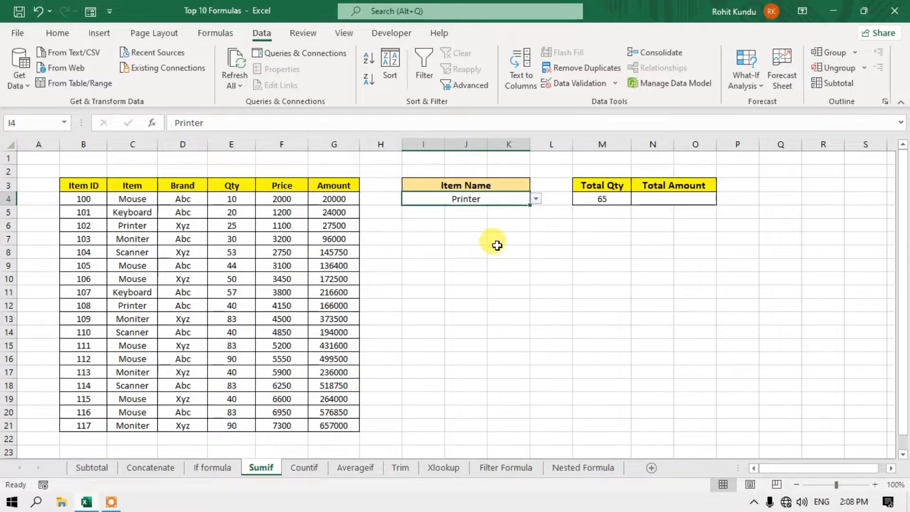
left_click(537, 200)
left_click(495, 269)
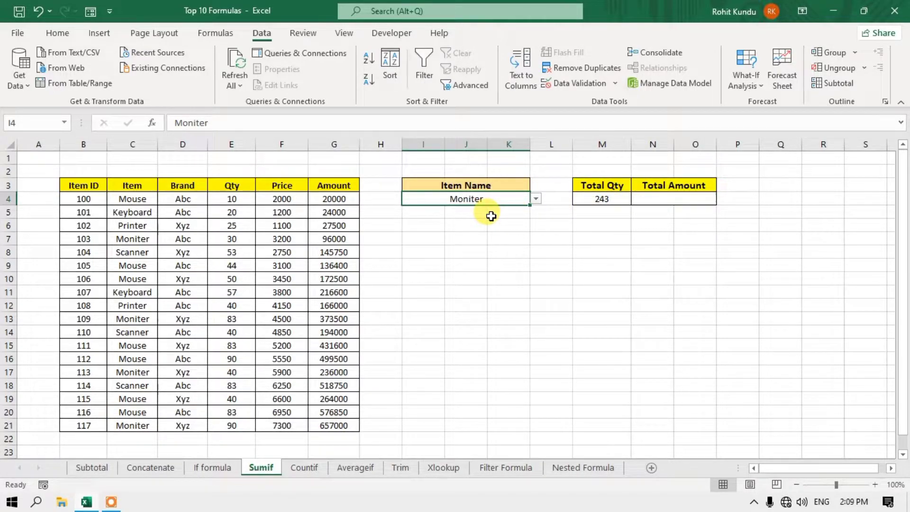
left_click(612, 202)
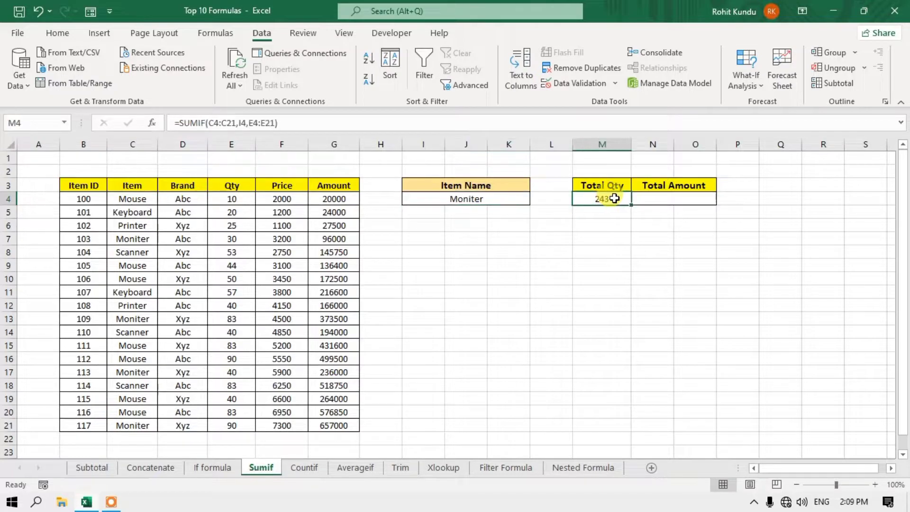
left_click(483, 205)
left_click_drag(484, 206, 475, 197)
left_click(600, 197)
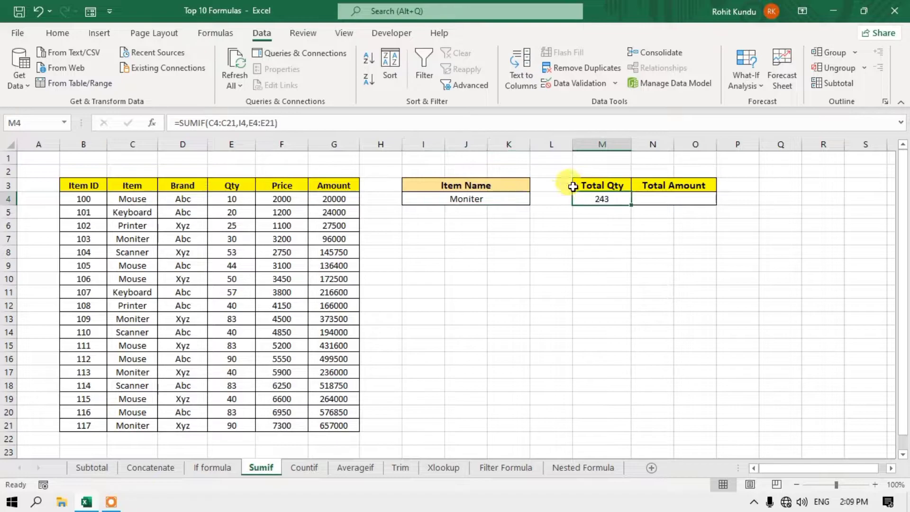
- Inspect the Amount formulas in G5, G11 and G16, then select Total Amount N4
left_click(693, 197)
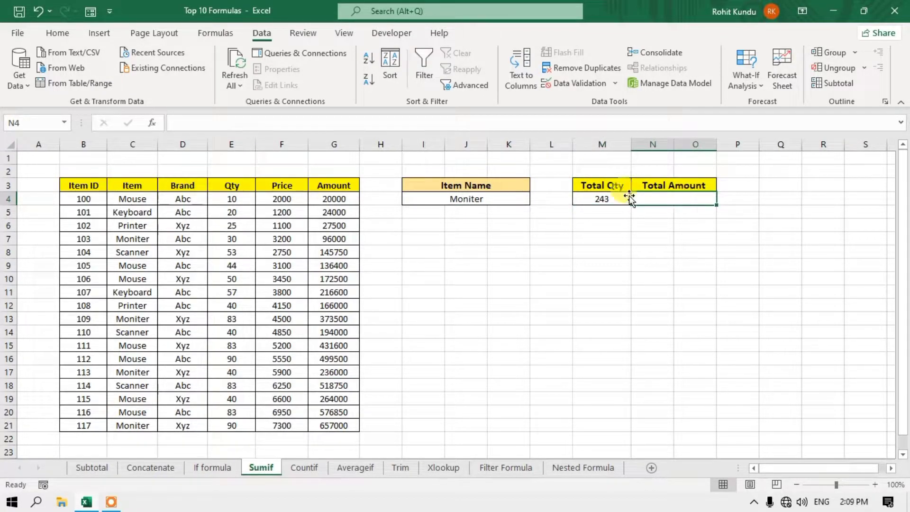
left_click(354, 211)
left_click(347, 292)
left_click(340, 359)
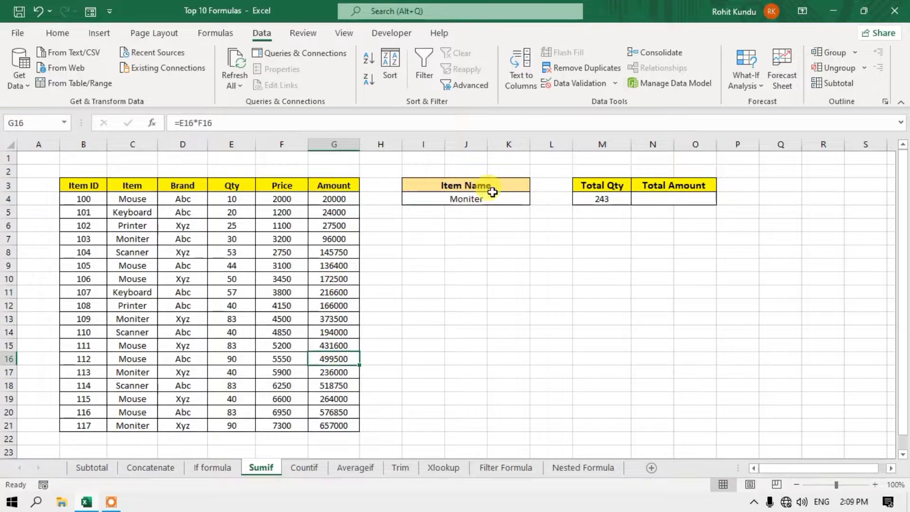
left_click(511, 198)
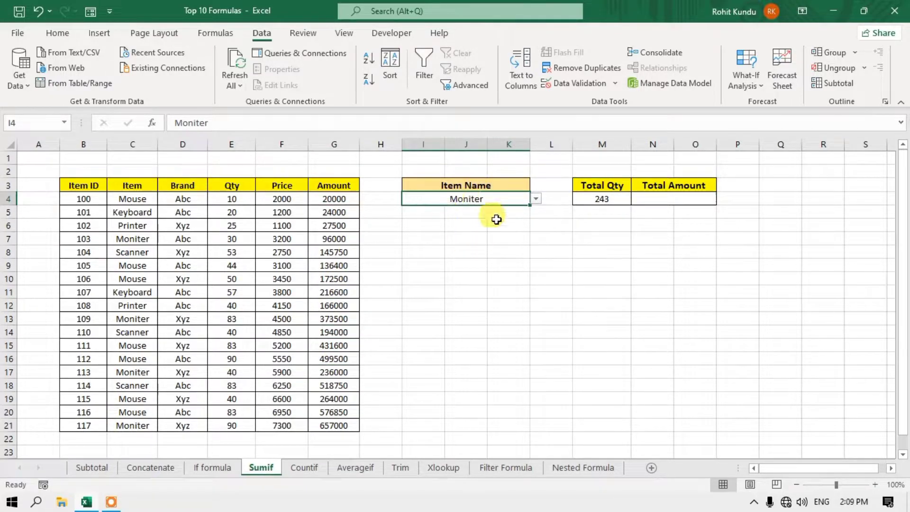
left_click(649, 203)
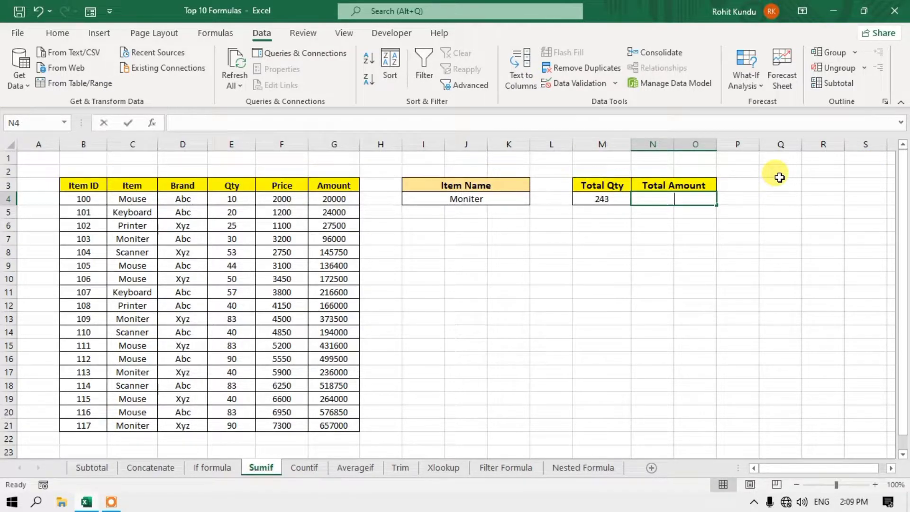
- Enter =SUMIF(C4:C21,I4,G4:G21) in N4, returning 1362500 for Moniter
type("=s")
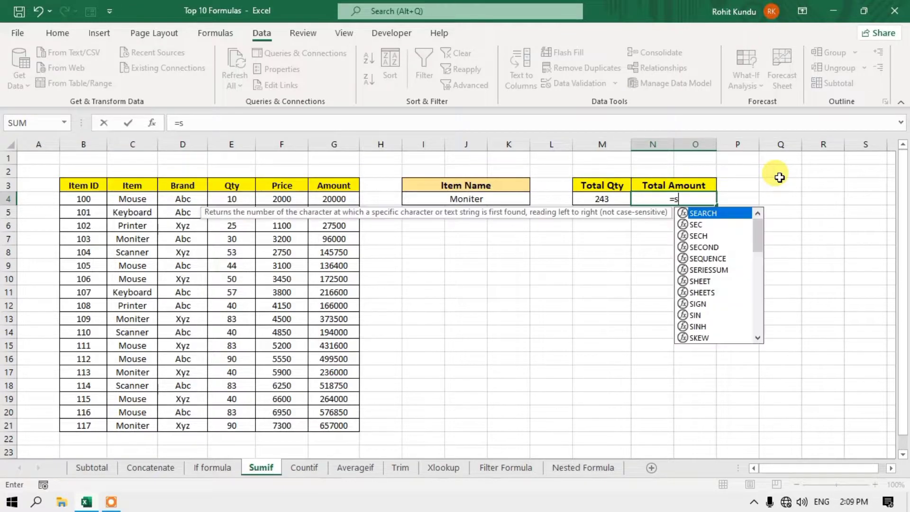
type("umif")
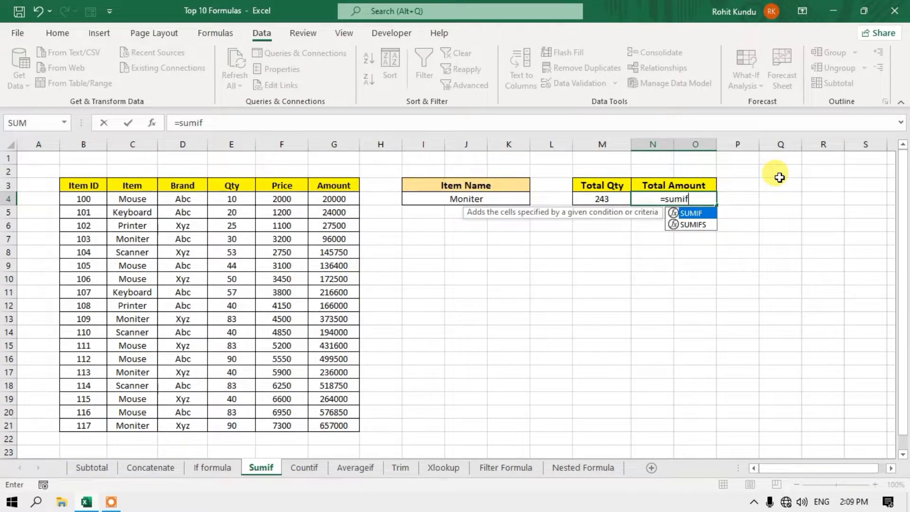
type("(")
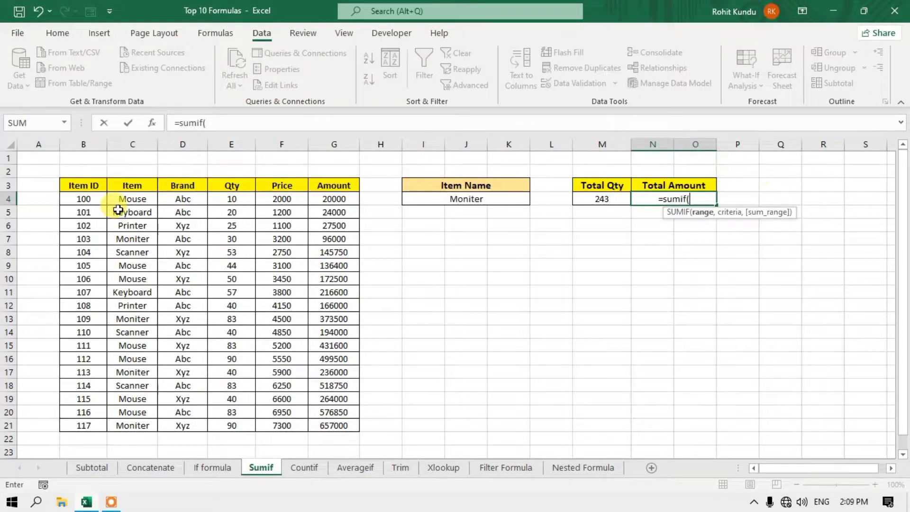
left_click_drag(137, 199, 139, 424)
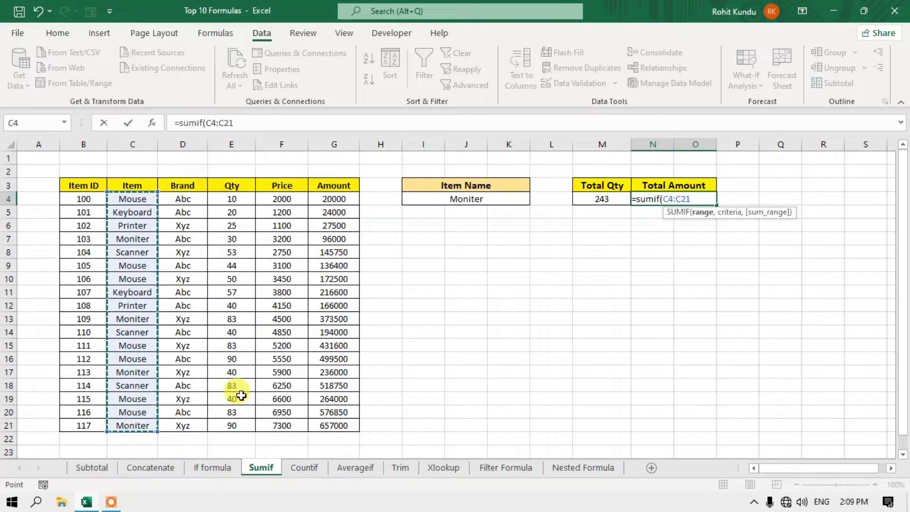
type(",")
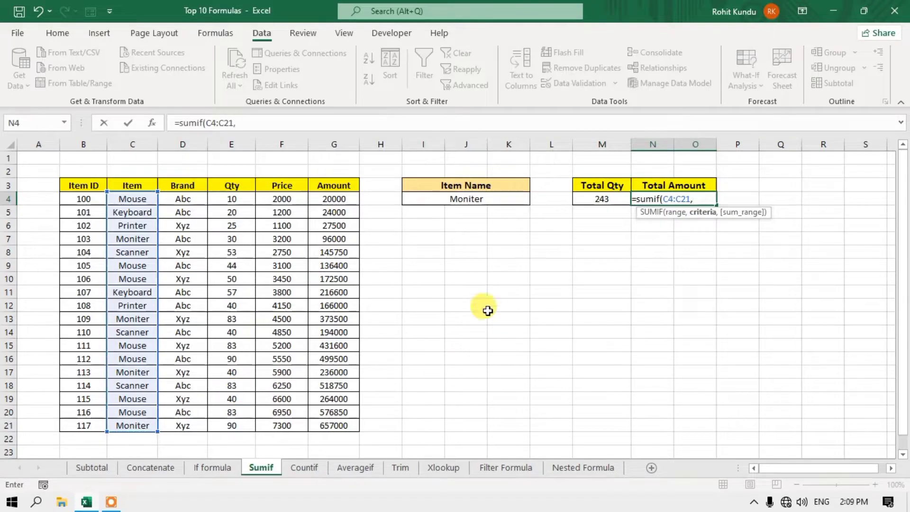
left_click(469, 199)
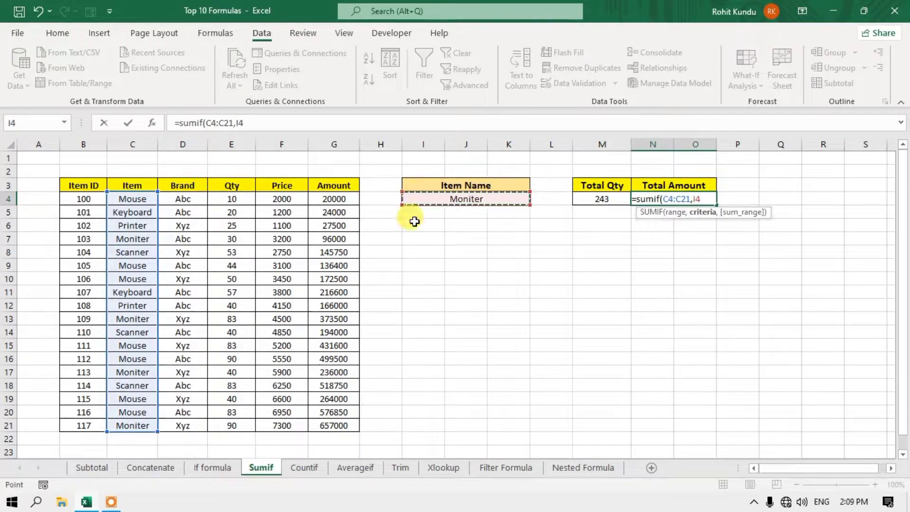
type(",")
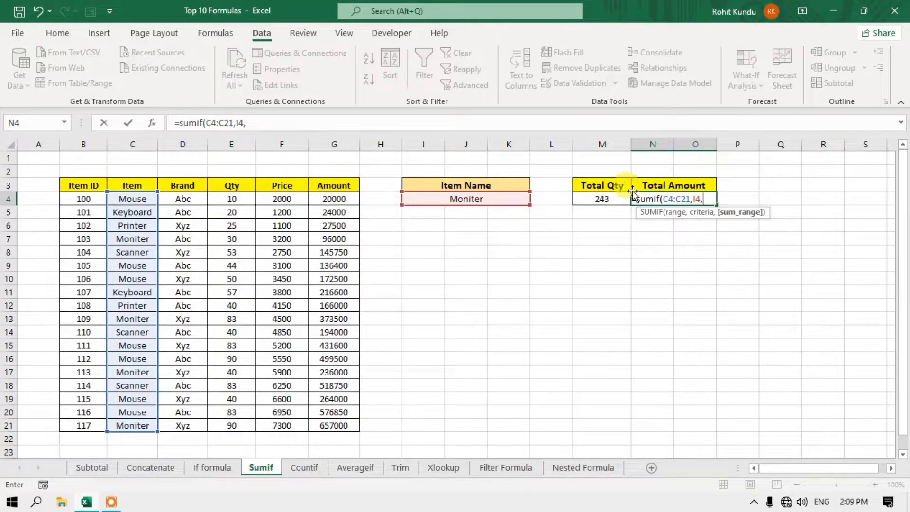
left_click_drag(348, 198, 334, 425)
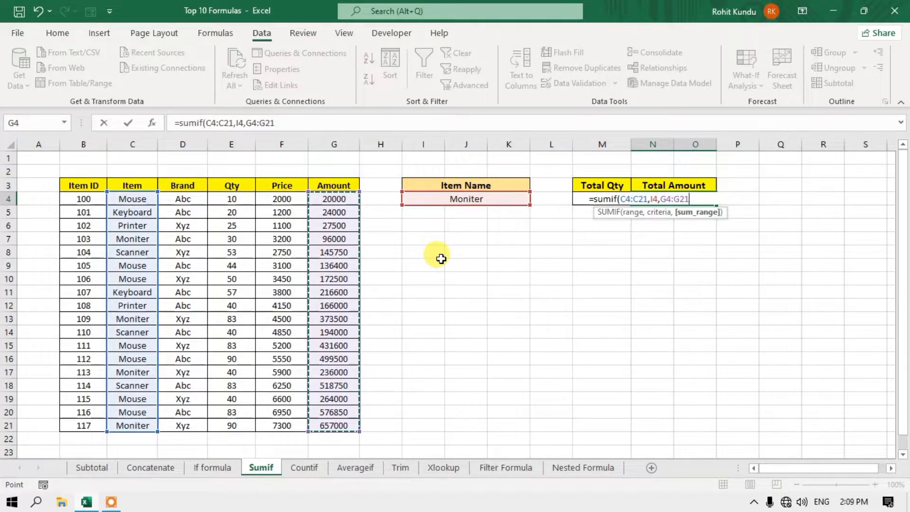
type(")")
key("Return")
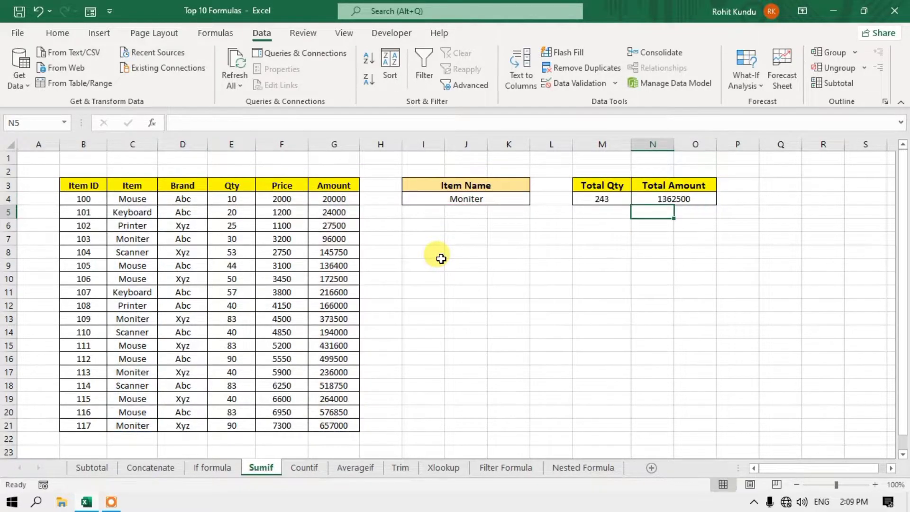
left_click(467, 200)
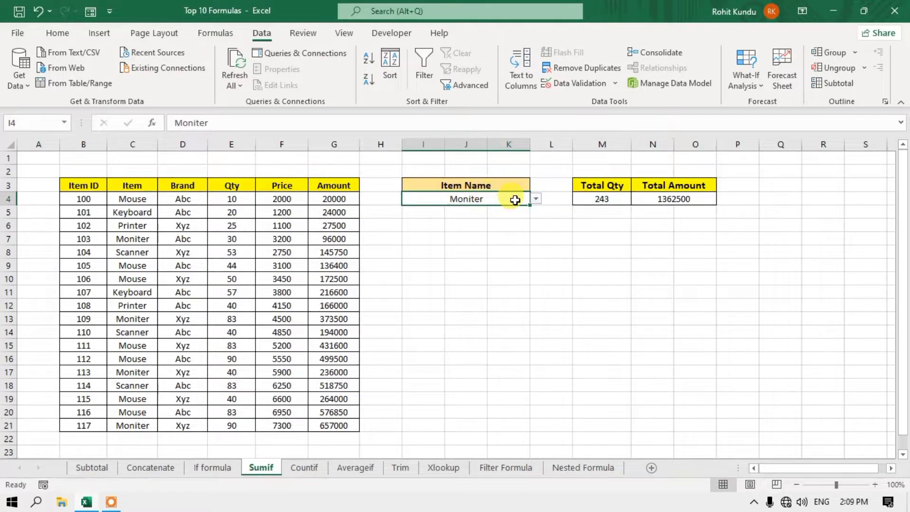
left_click(535, 201)
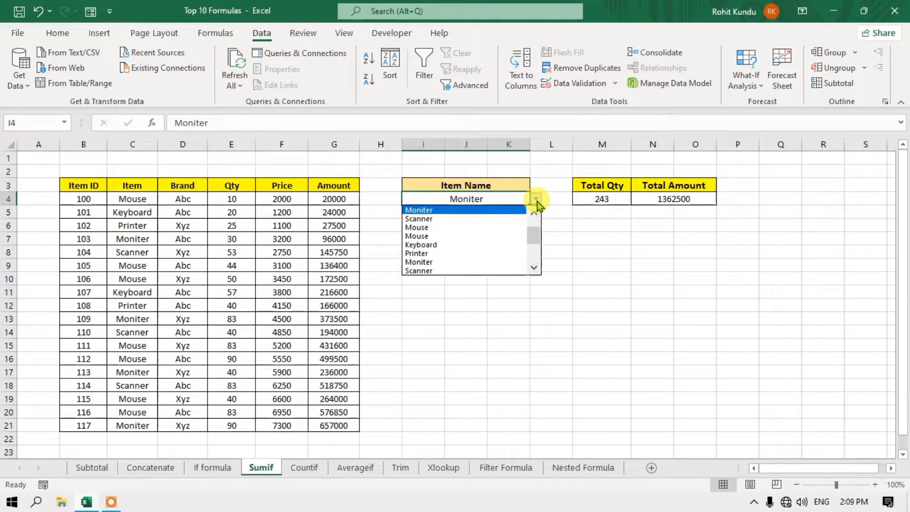
left_click(495, 236)
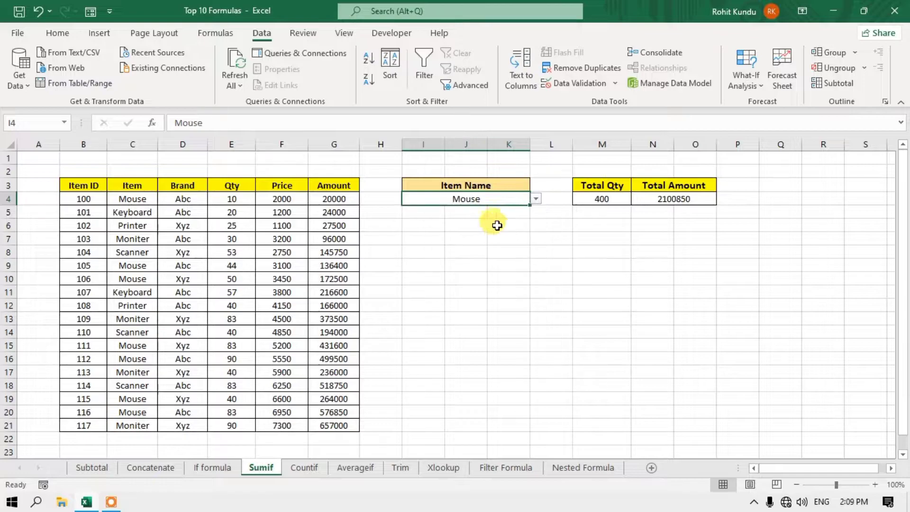
left_click(602, 199)
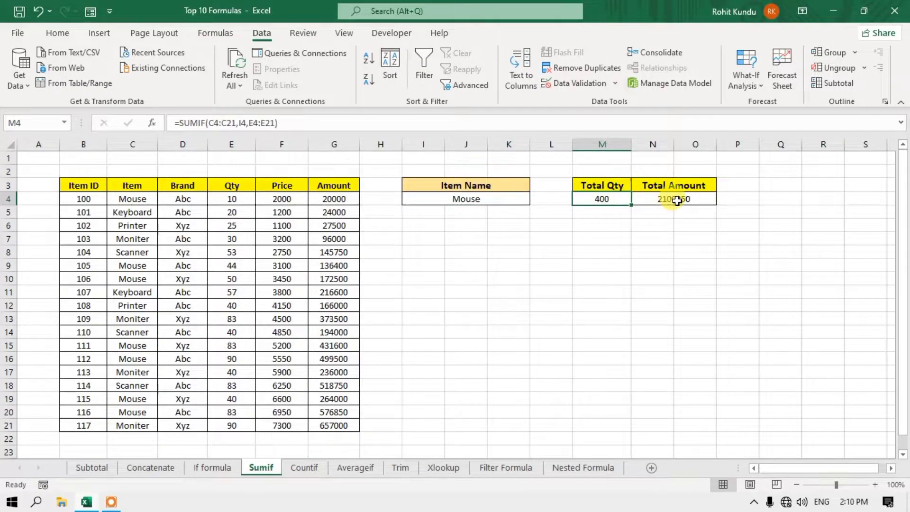
left_click(642, 203)
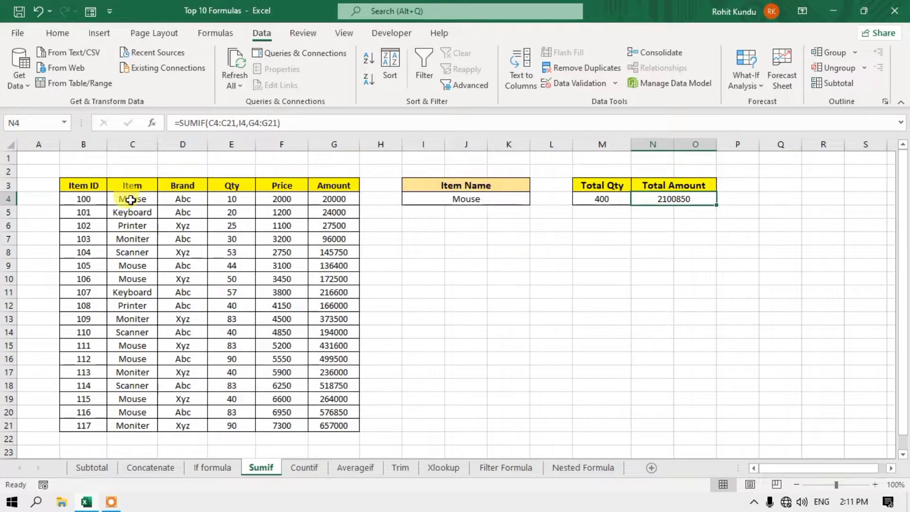
left_click(146, 188)
left_click_drag(134, 201, 142, 280)
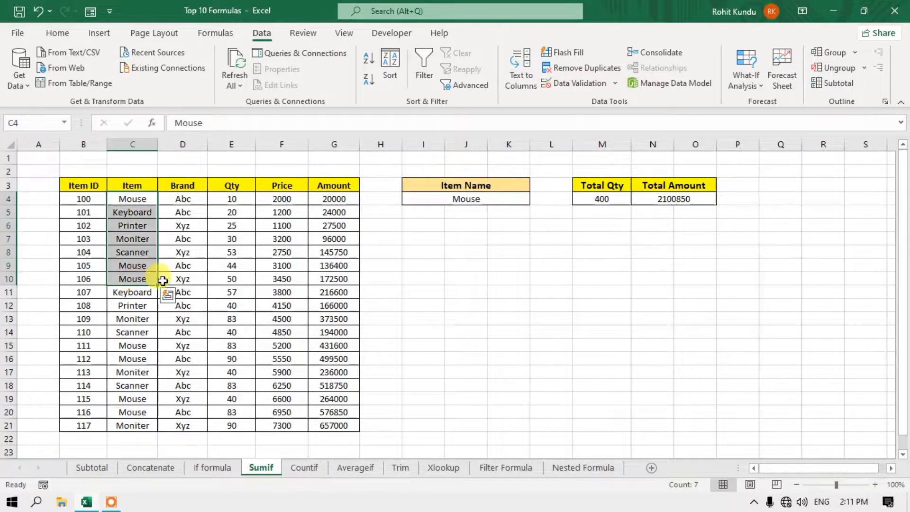
left_click(183, 185)
left_click_drag(182, 199, 188, 306)
left_click(187, 278)
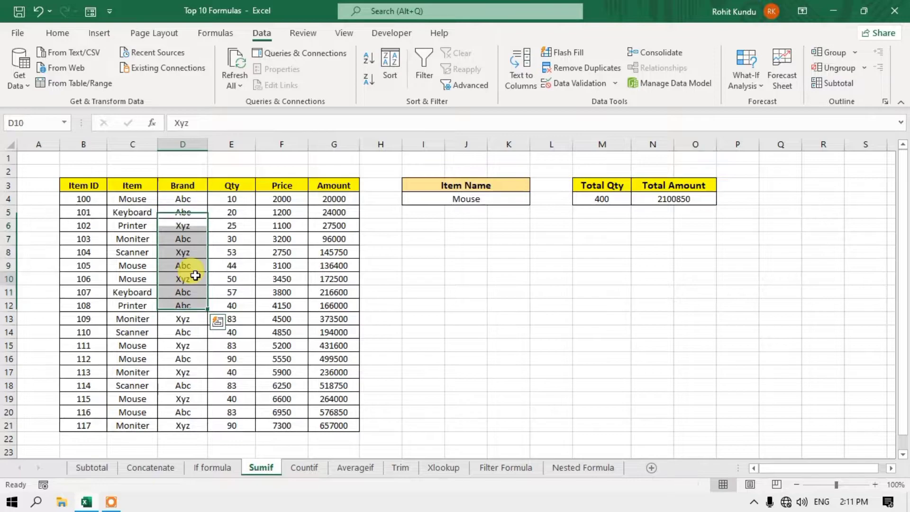
left_click_drag(138, 199, 141, 358)
left_click_drag(183, 199, 182, 359)
left_click(281, 292)
left_click(472, 201)
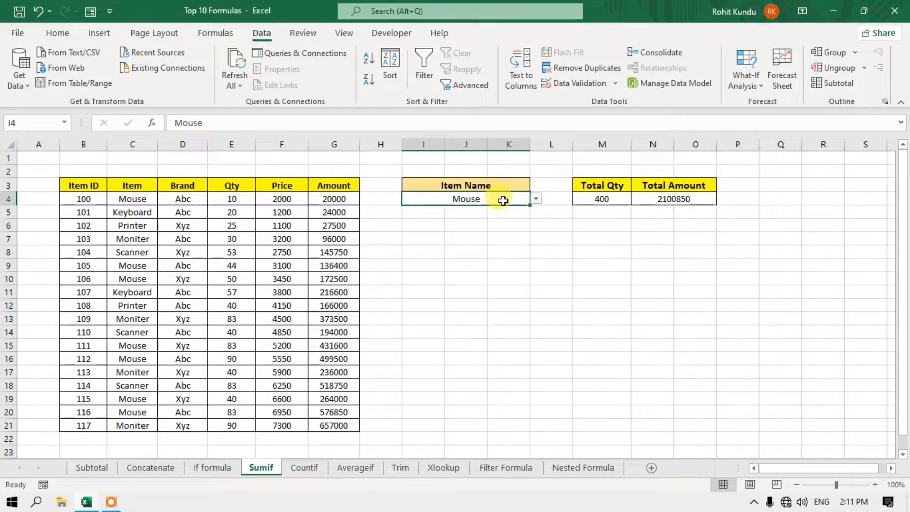
left_click(615, 203)
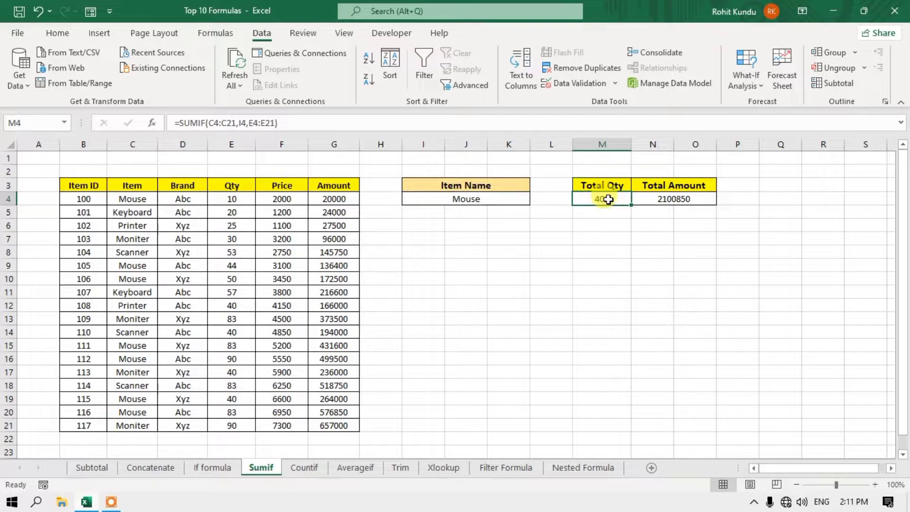
left_click(669, 201)
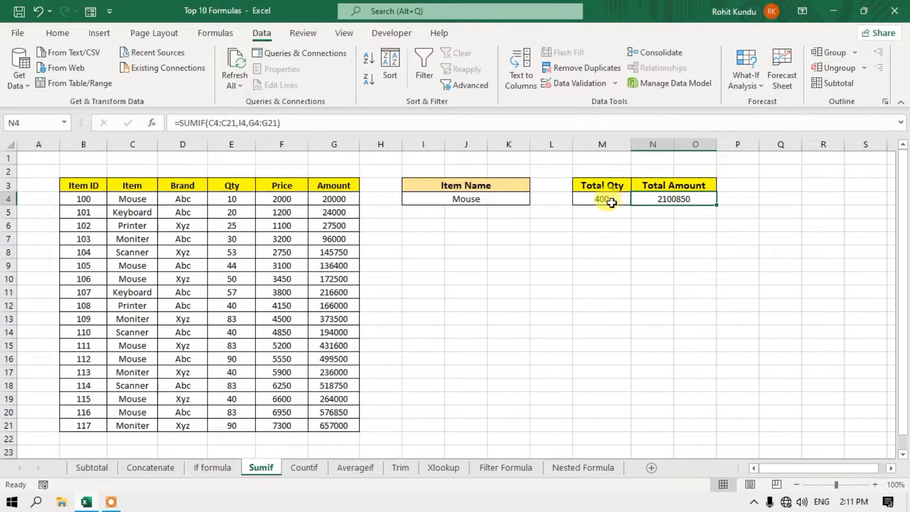
double_click(676, 199)
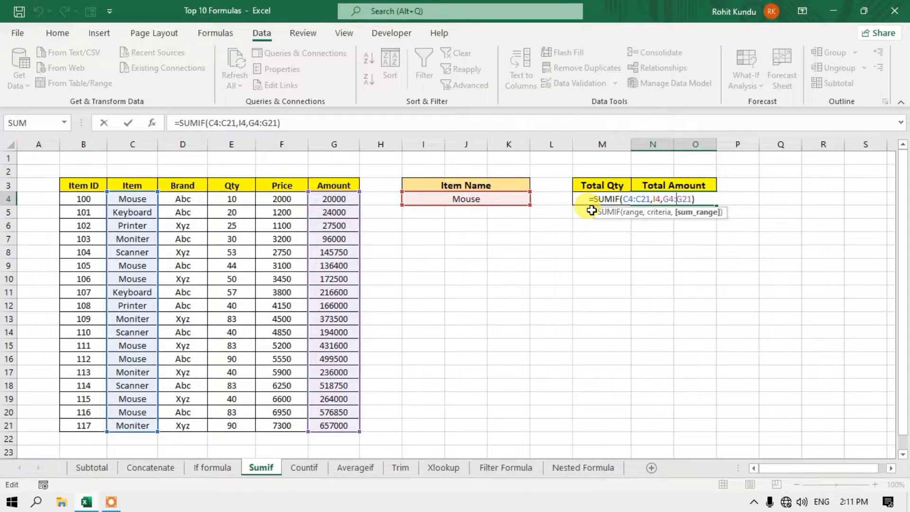
key("Return")
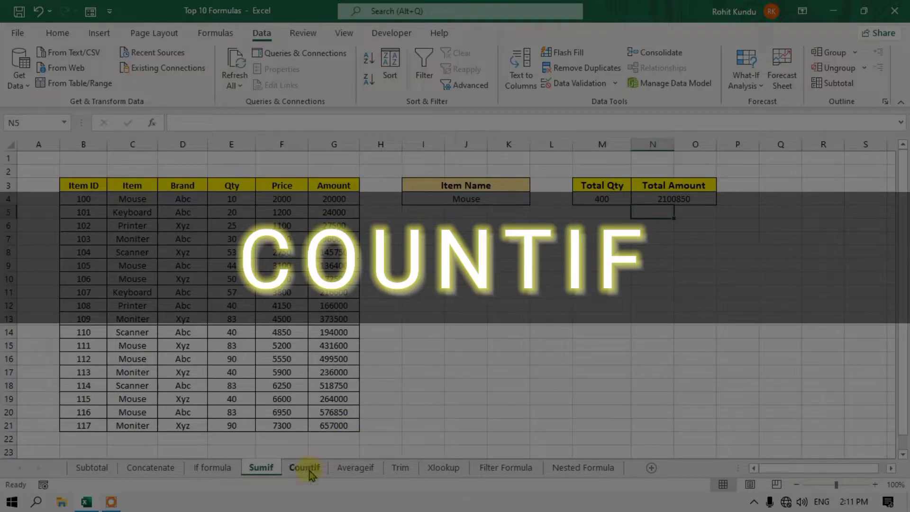
- On the Countif sheet, enter =COUNTIF(D3:D20,"Mouse") in K3, counting 7 Mouse rows
left_click(303, 467)
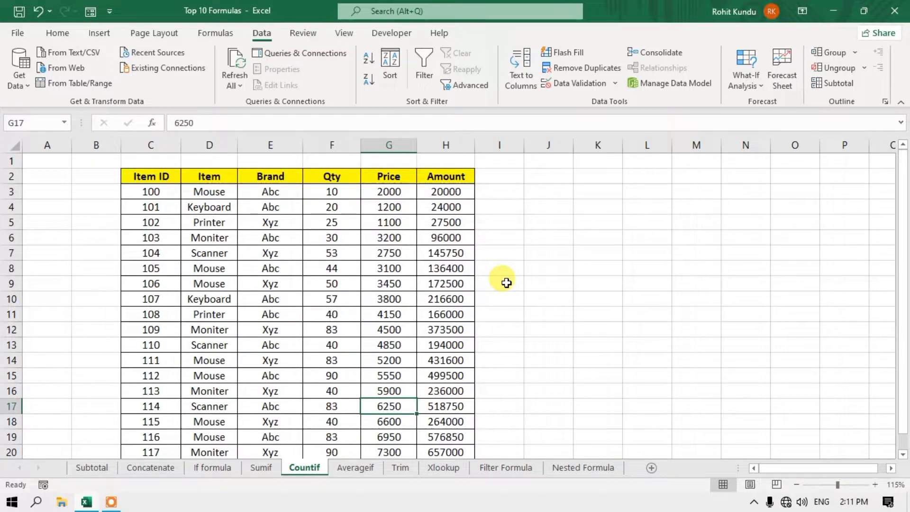
left_click(796, 485)
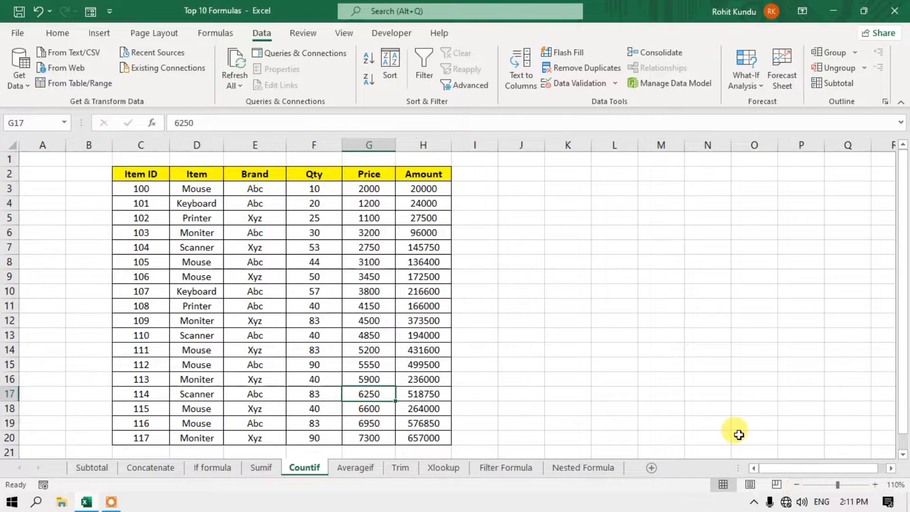
left_click(572, 190)
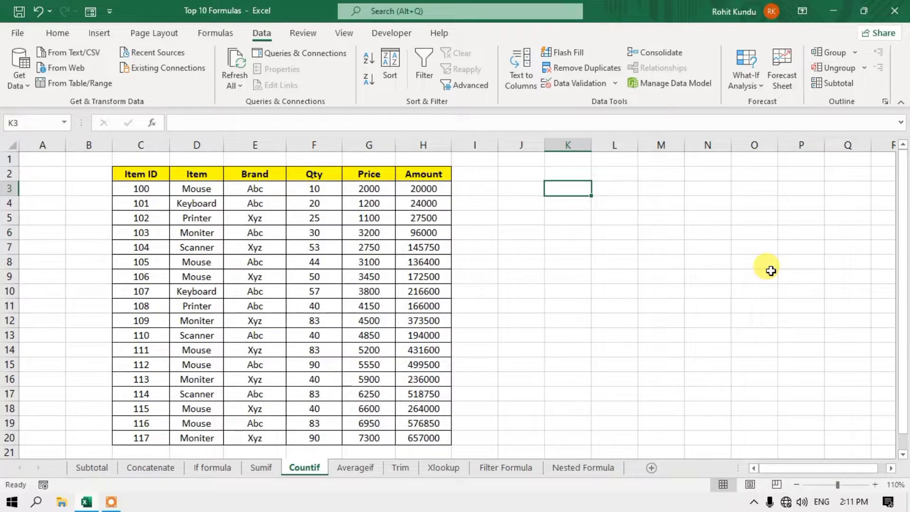
type("=")
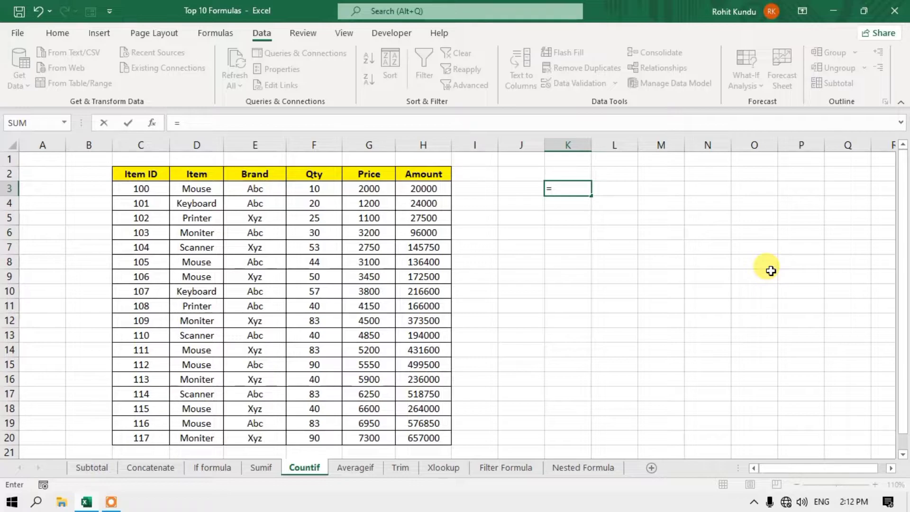
type("countif")
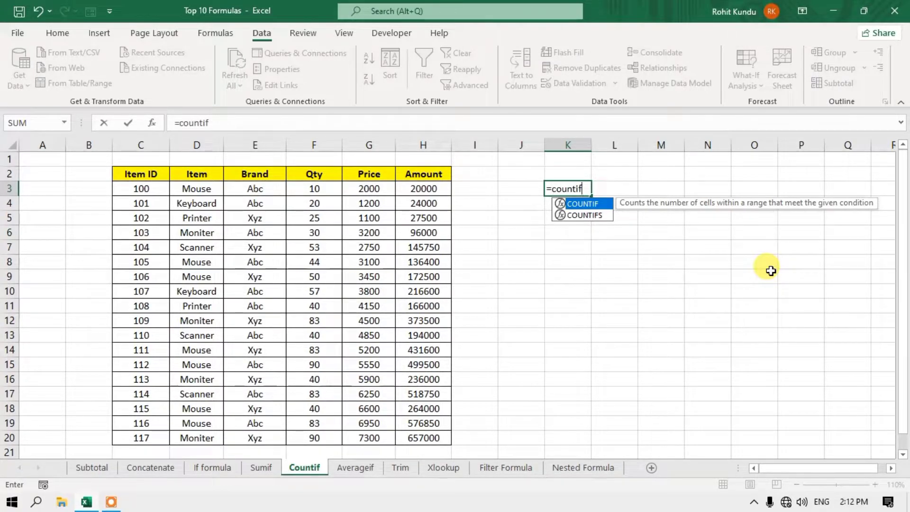
type("(")
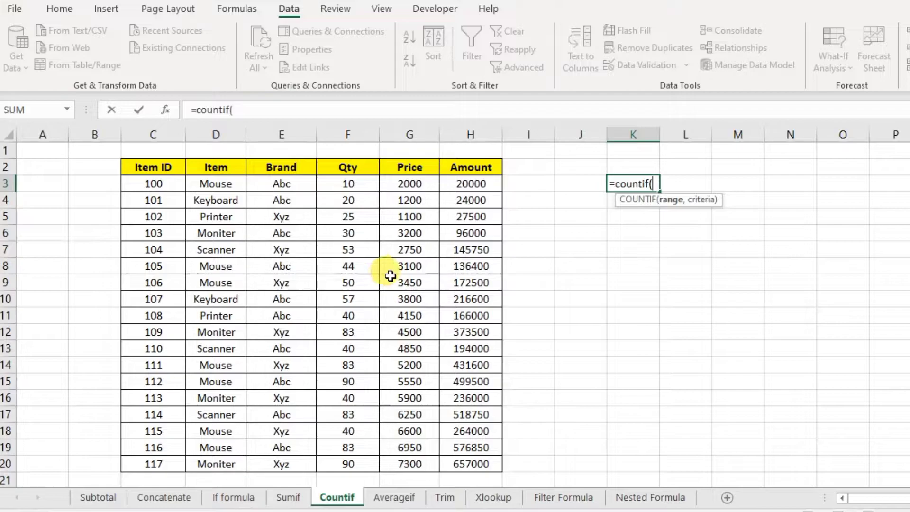
left_click_drag(226, 183, 215, 462)
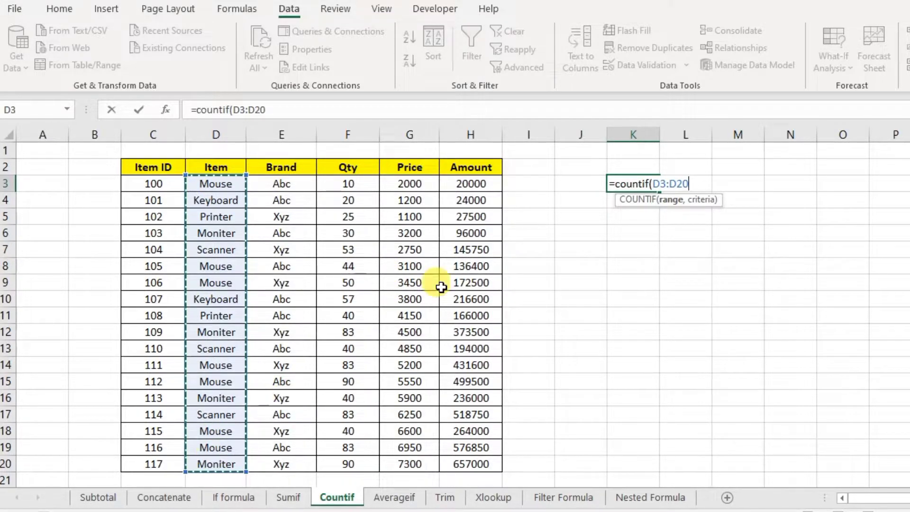
type(",")
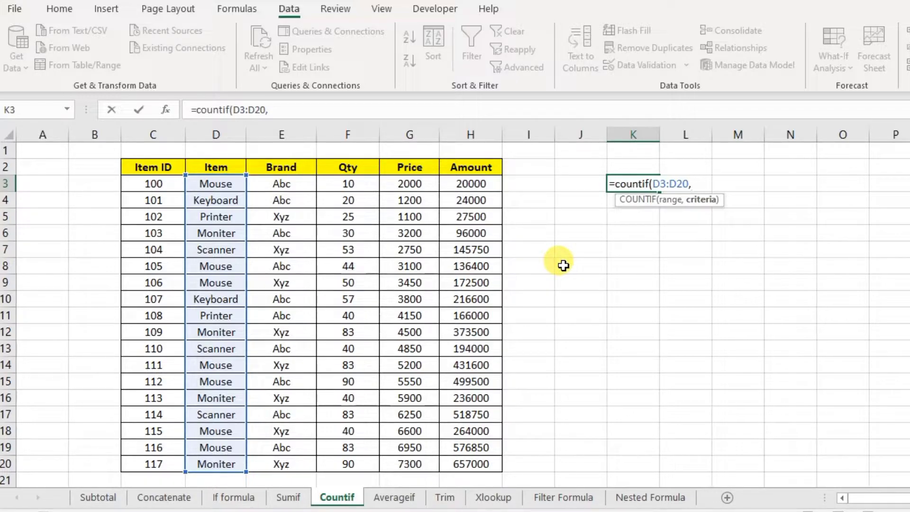
type("\"Mouse")
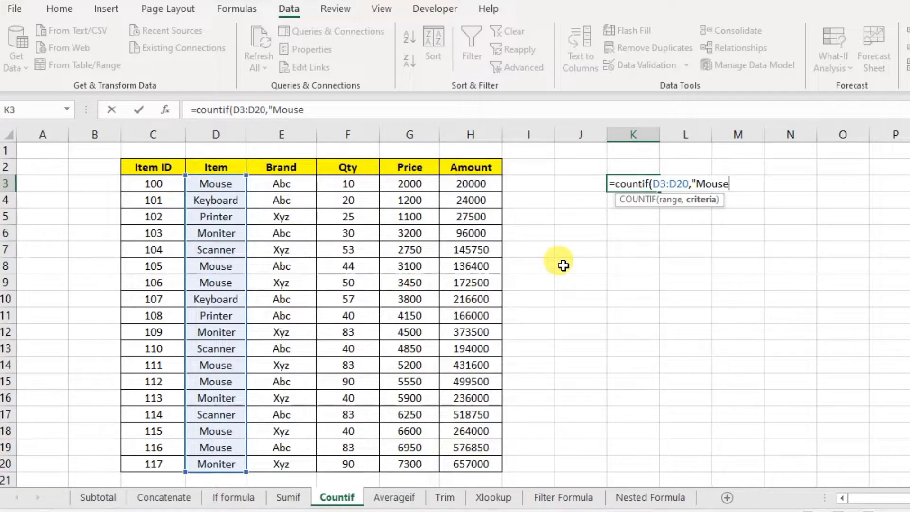
type("\"")
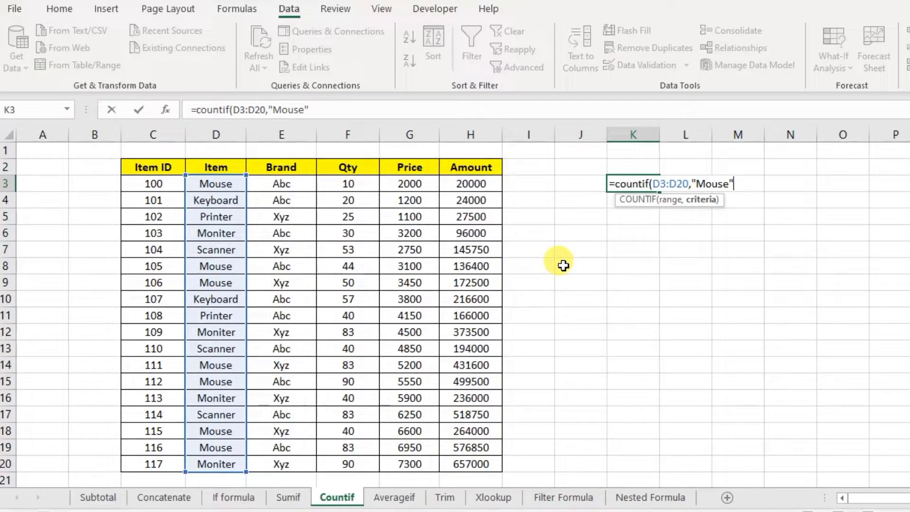
type(")")
key("Return")
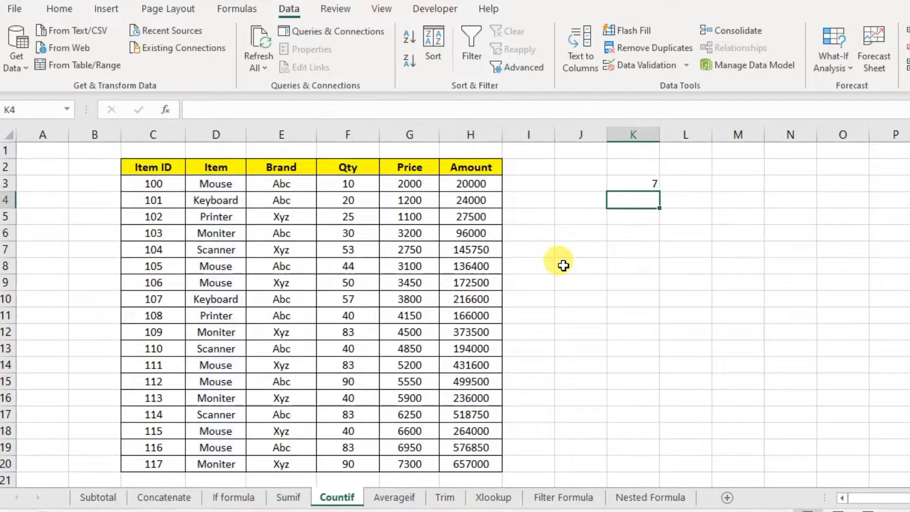
left_click(216, 184)
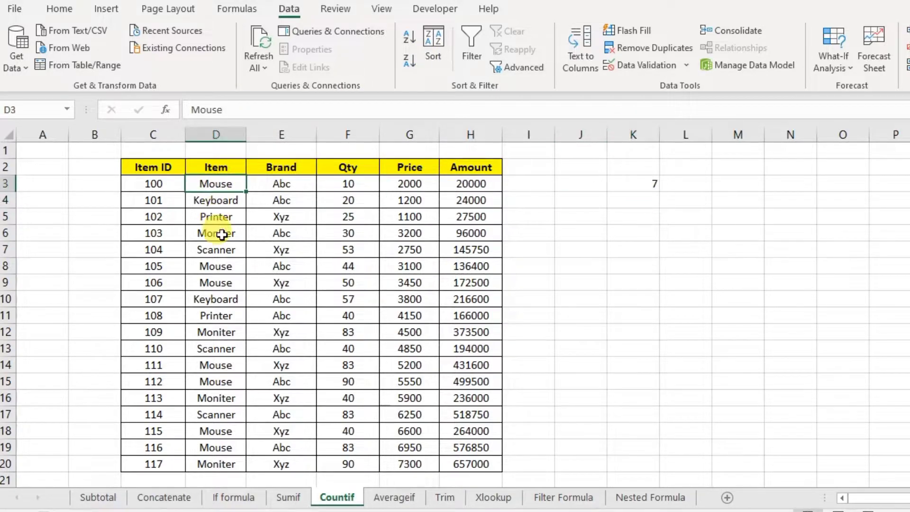
left_click(223, 283)
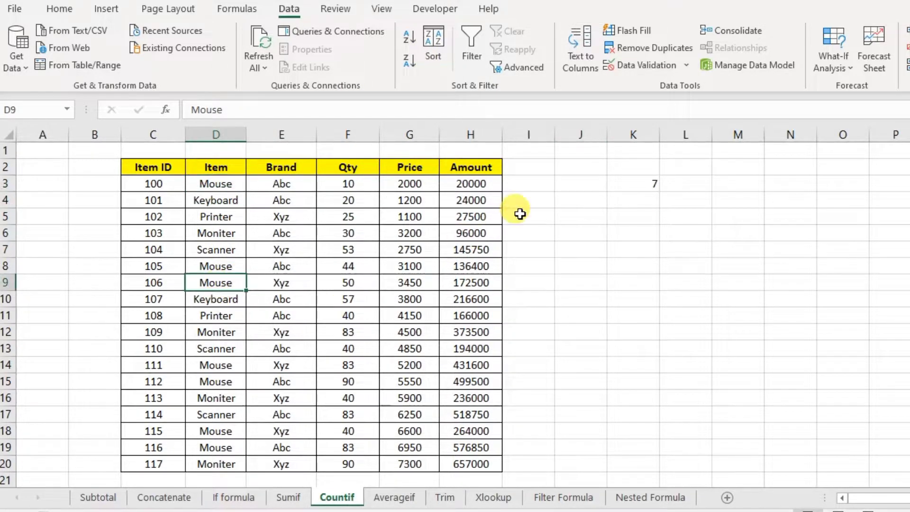
left_click(644, 183)
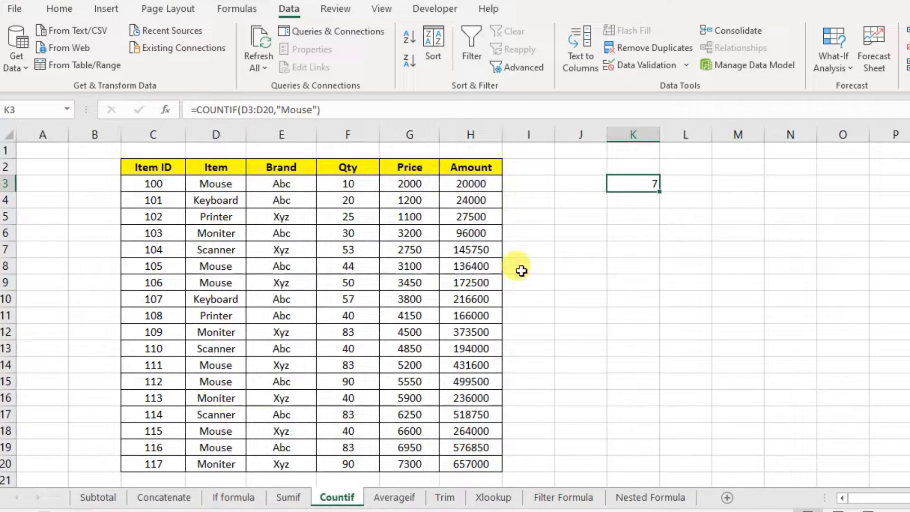
left_click_drag(215, 196, 214, 349)
left_click(216, 183)
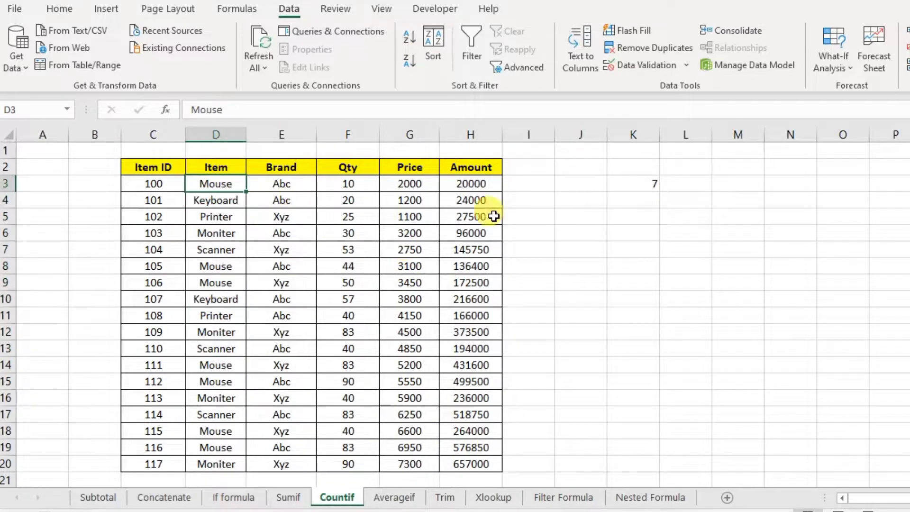
left_click(624, 180)
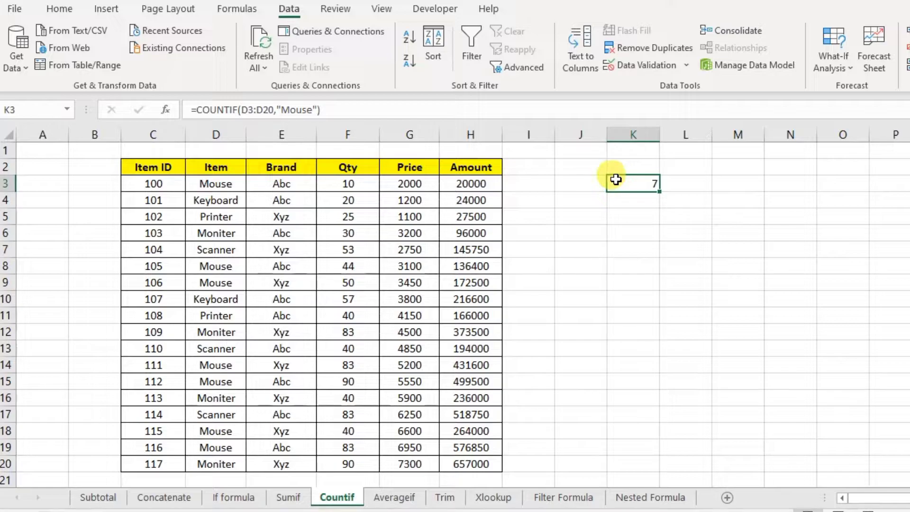
left_click(643, 216)
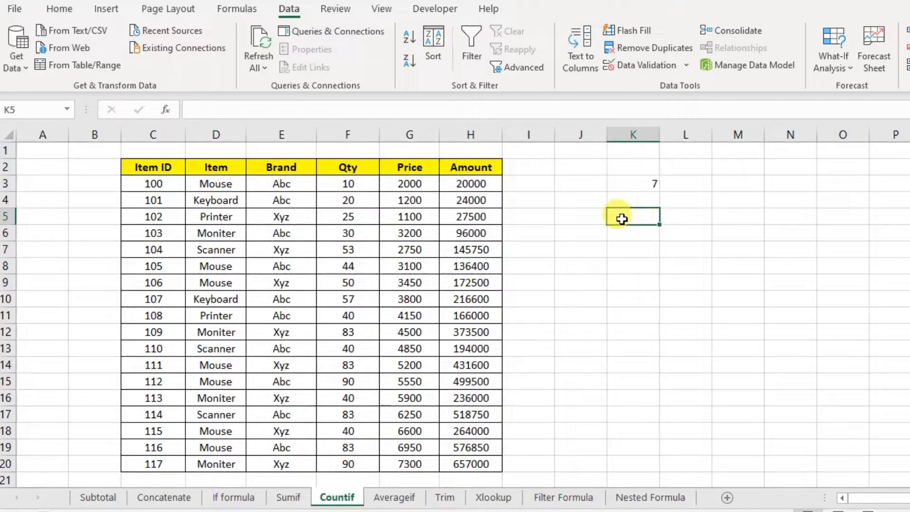
left_click(416, 189)
left_click(413, 249)
left_click(410, 299)
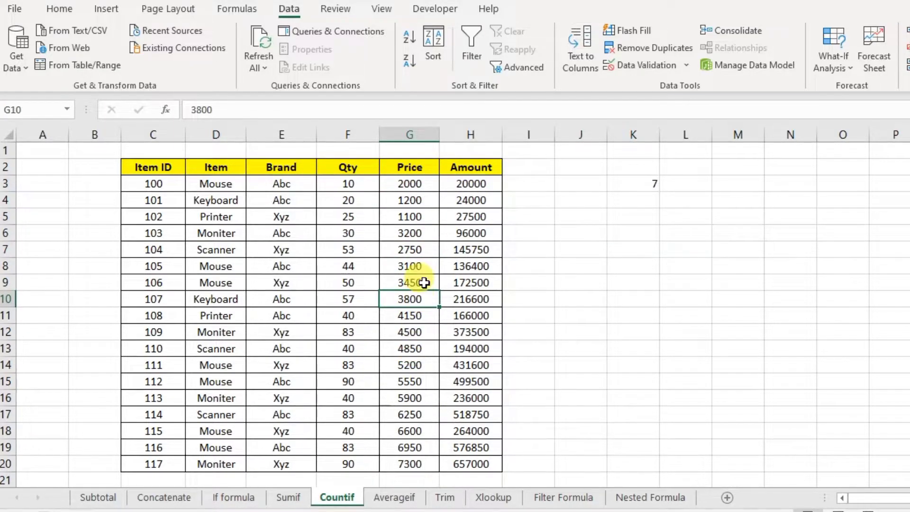
left_click(416, 198)
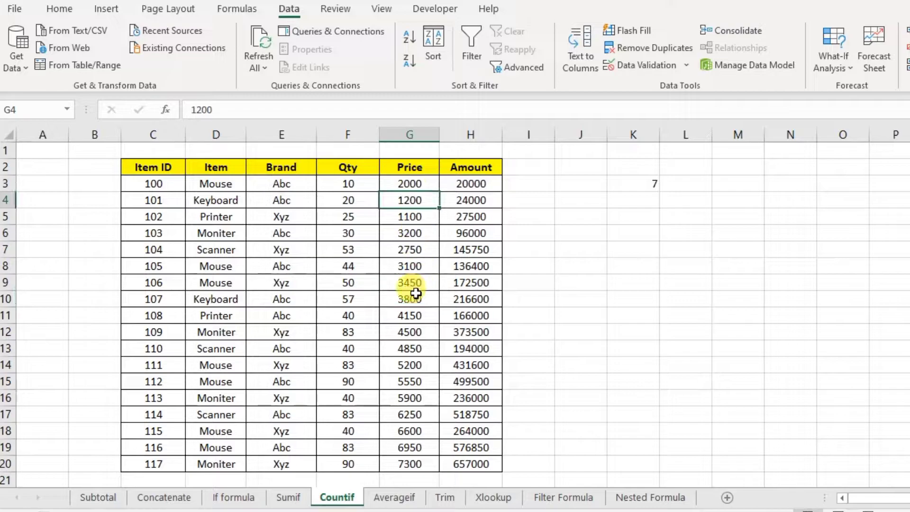
left_click(410, 329)
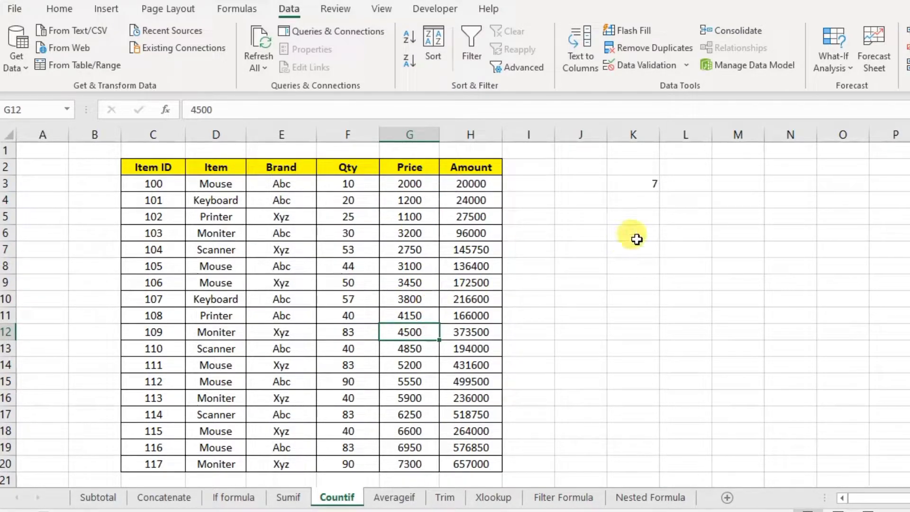
left_click(679, 216)
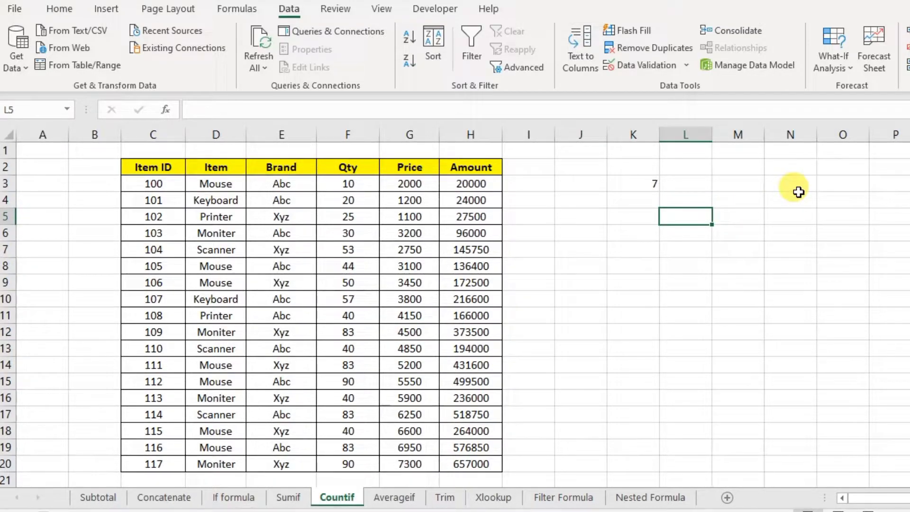
- Enter =COUNTIF(G3:G20,">5000") in L5 to count prices above 5000, returning 7
type("=i")
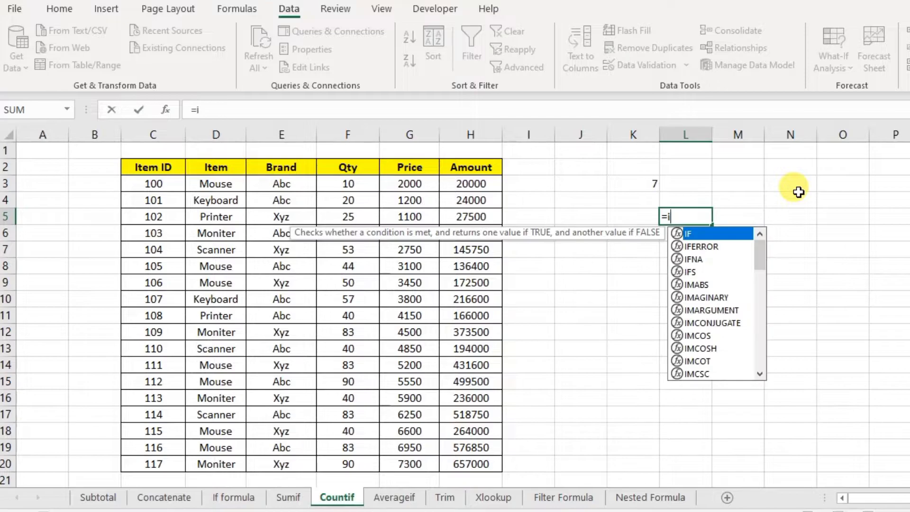
key("BackSpace")
key("BackSpace")
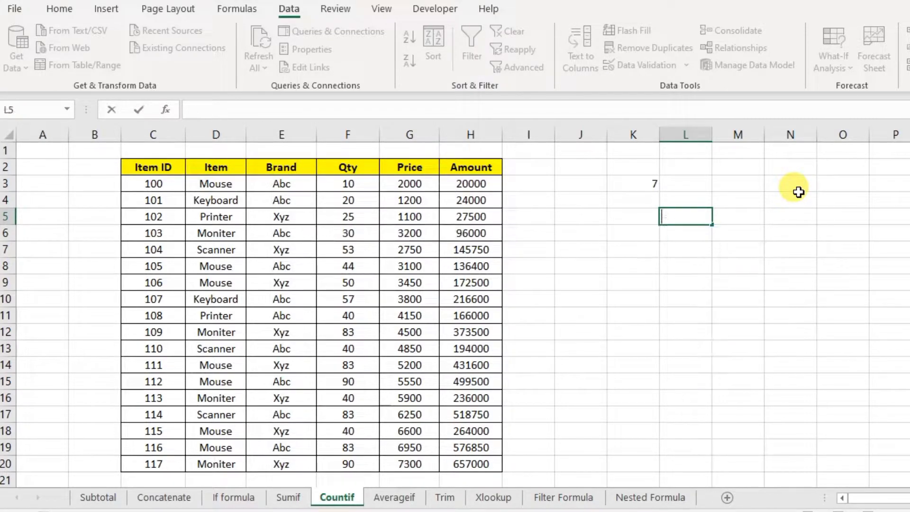
type("=")
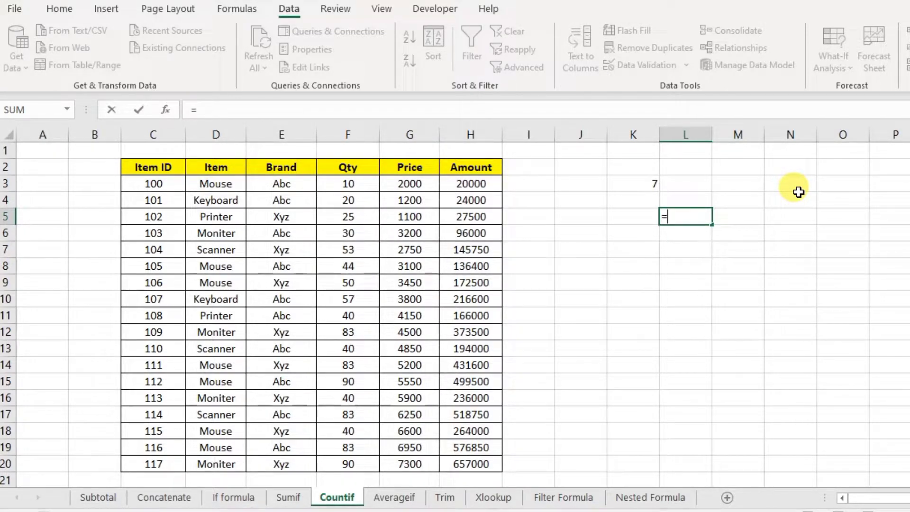
type("countif")
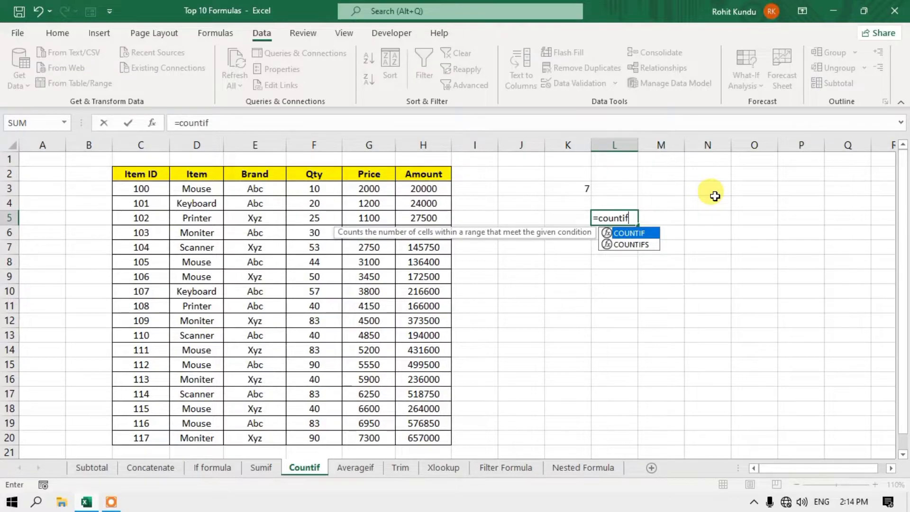
type("(")
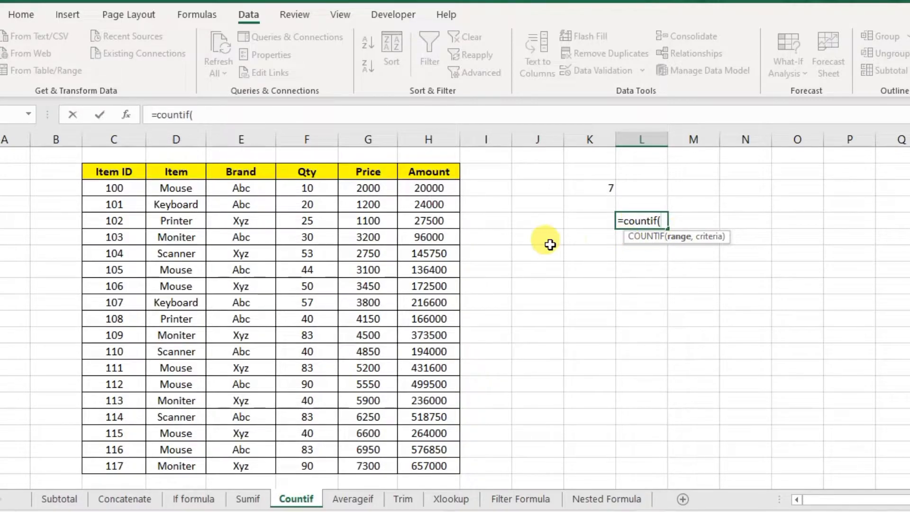
left_click_drag(378, 191, 368, 465)
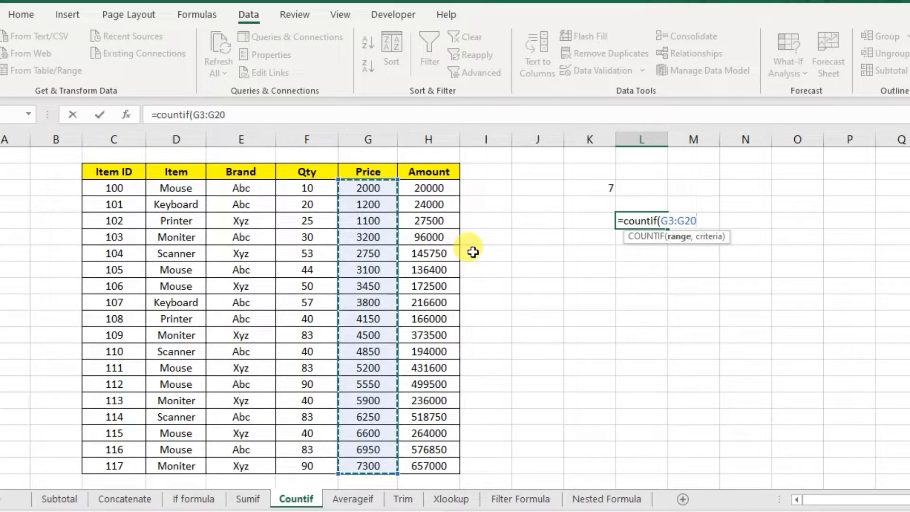
type(",\">5000")
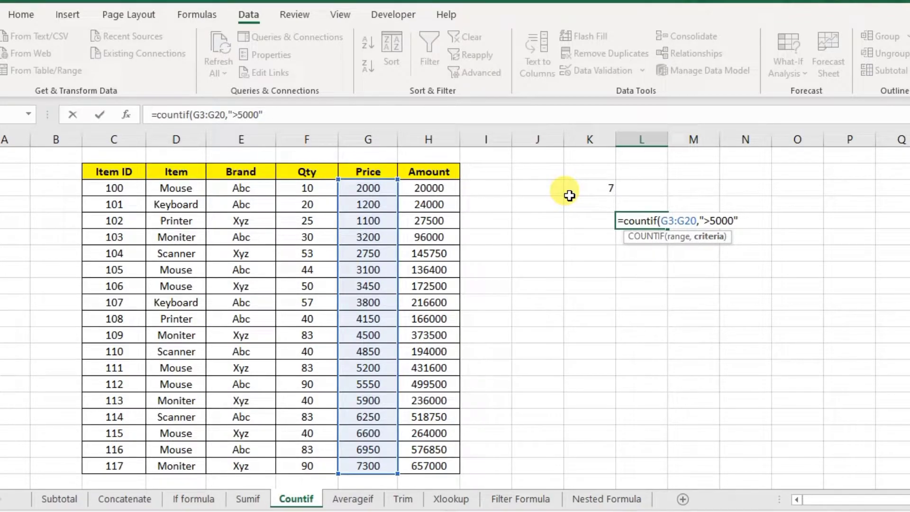
type(")")
key("Return")
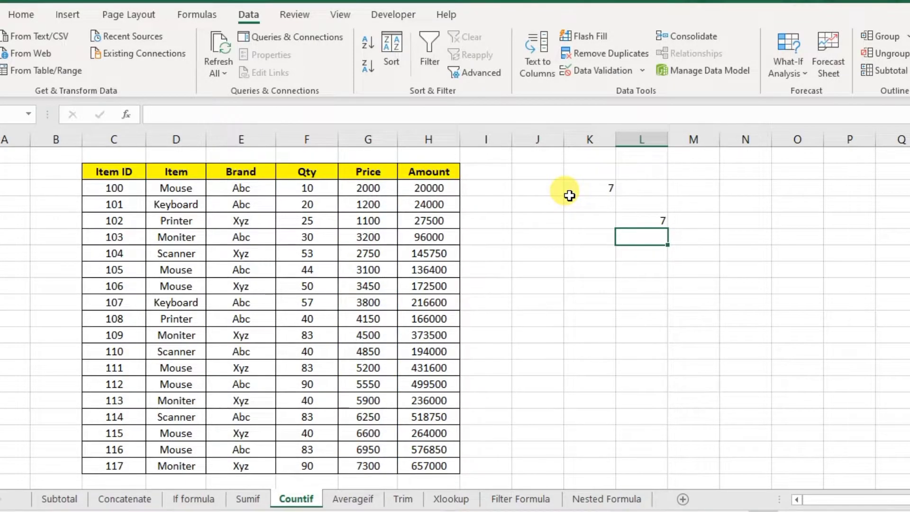
- Review the COUNTIF formulas in L5 and the Mouse count in K3
left_click(665, 219)
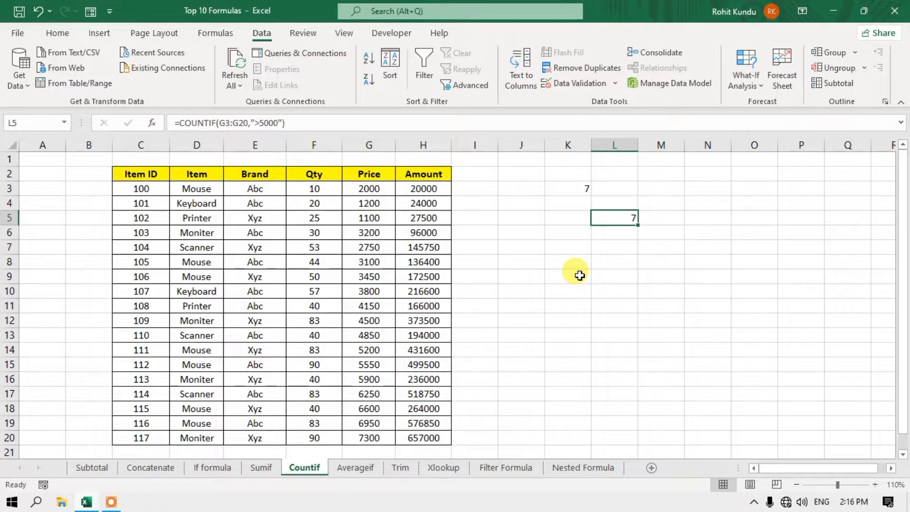
left_click(575, 189)
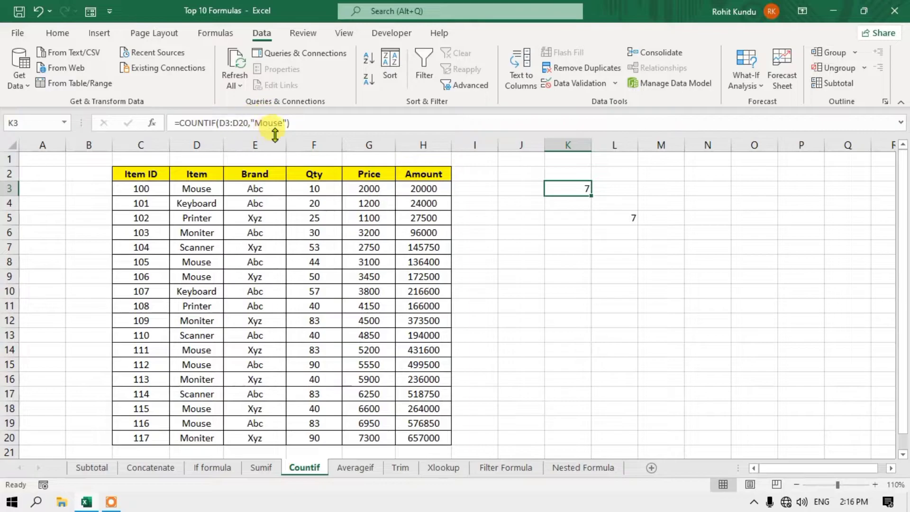
left_click(478, 173)
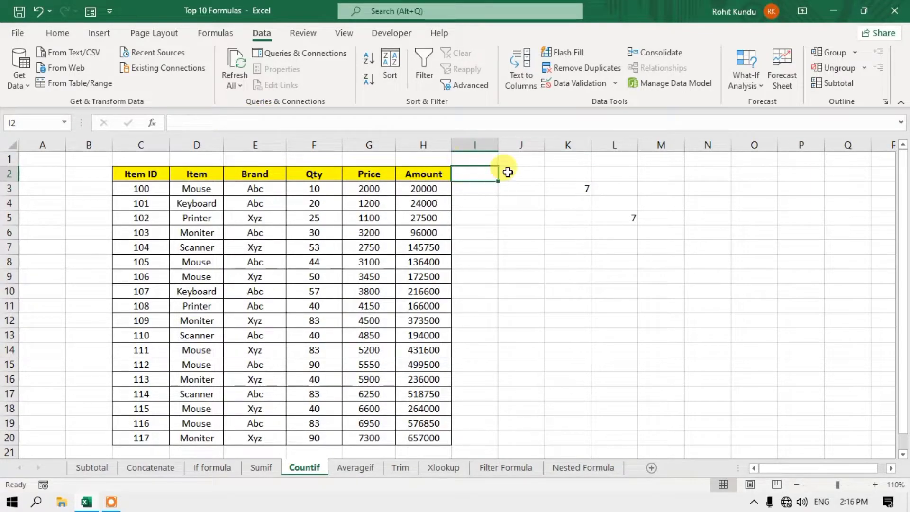
left_click(568, 188)
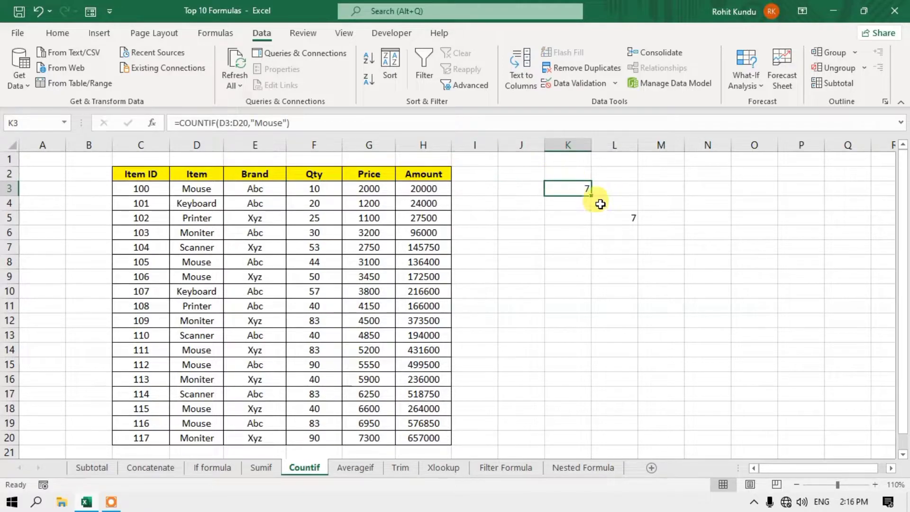
- Set the Sumif sheet's Item Name to Scanner (totals 176 and 858500), then return to Countif
left_click(266, 467)
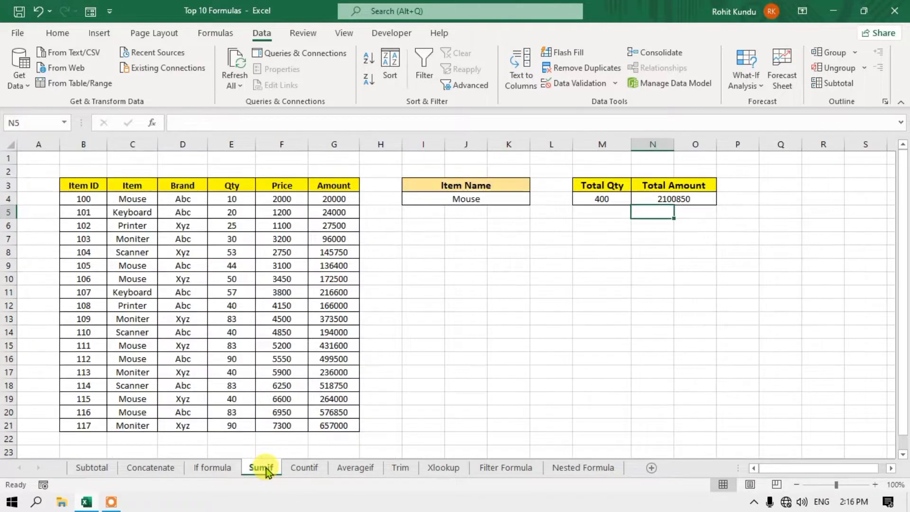
left_click(496, 202)
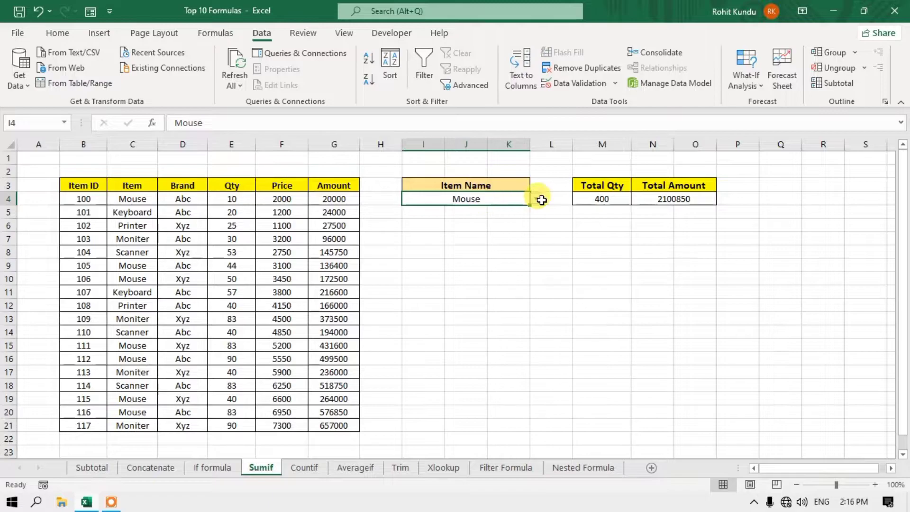
left_click(535, 199)
left_click(485, 242)
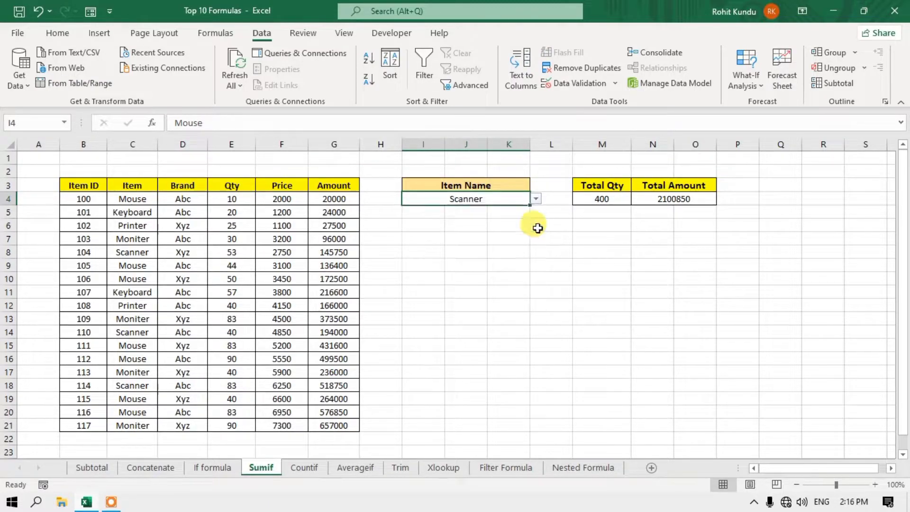
left_click(303, 467)
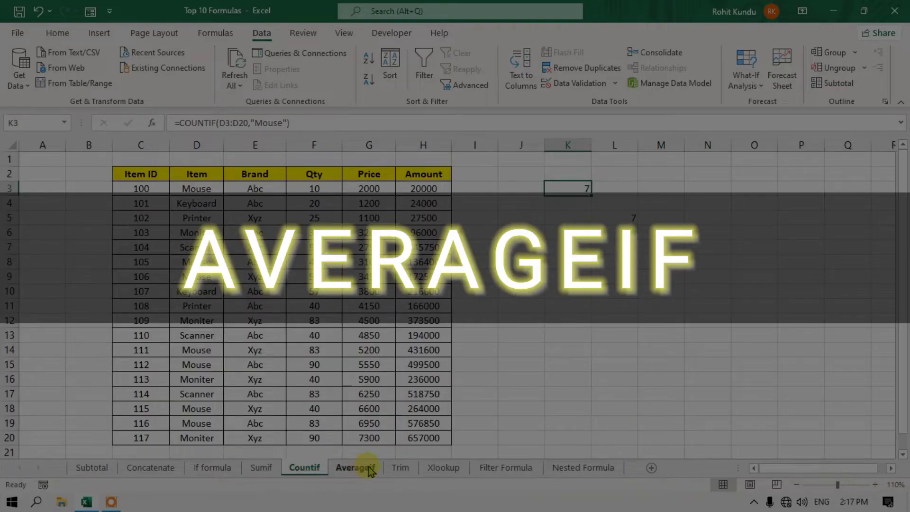
- Open the Averageif sheet, zoom out two steps, and select Item Name cell I3
left_click(366, 468)
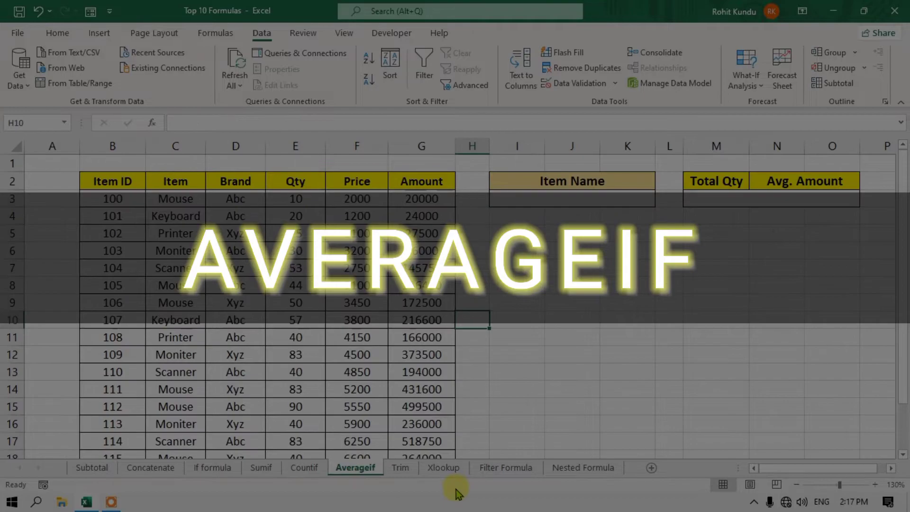
left_click(794, 485)
left_click(794, 484)
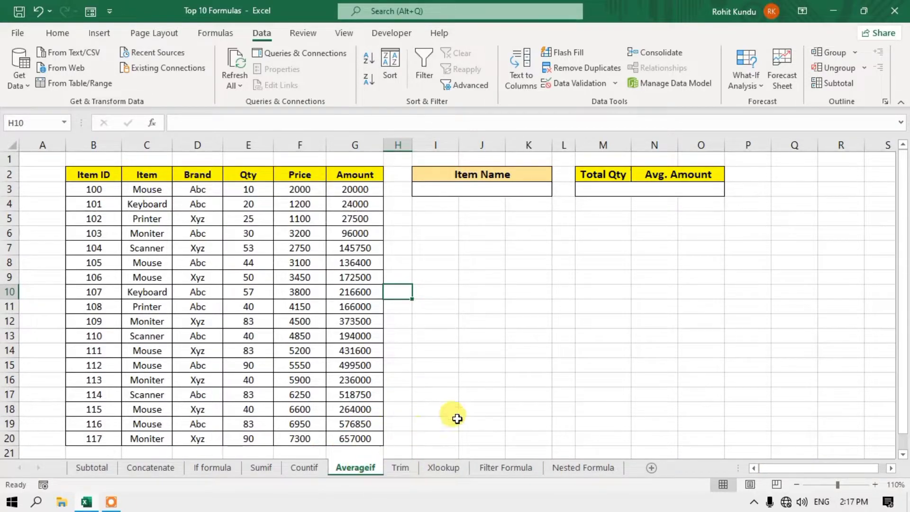
left_click(481, 187)
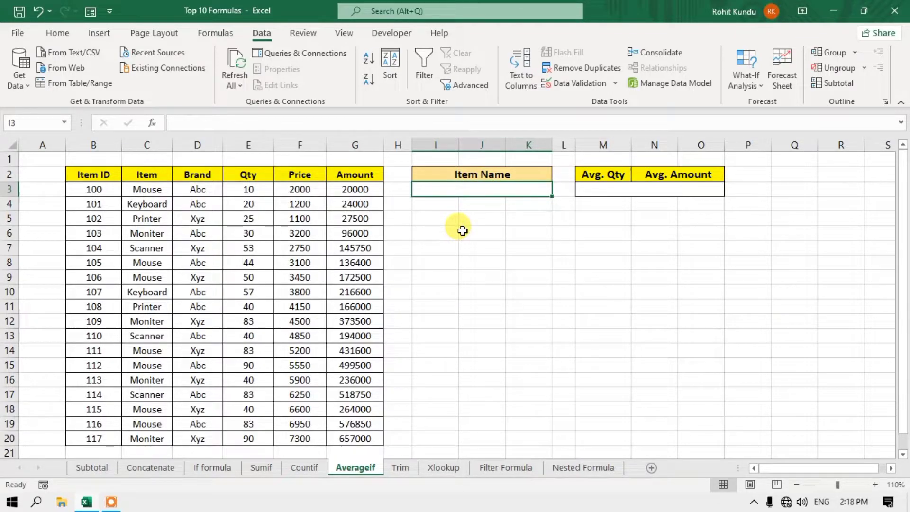
type("=")
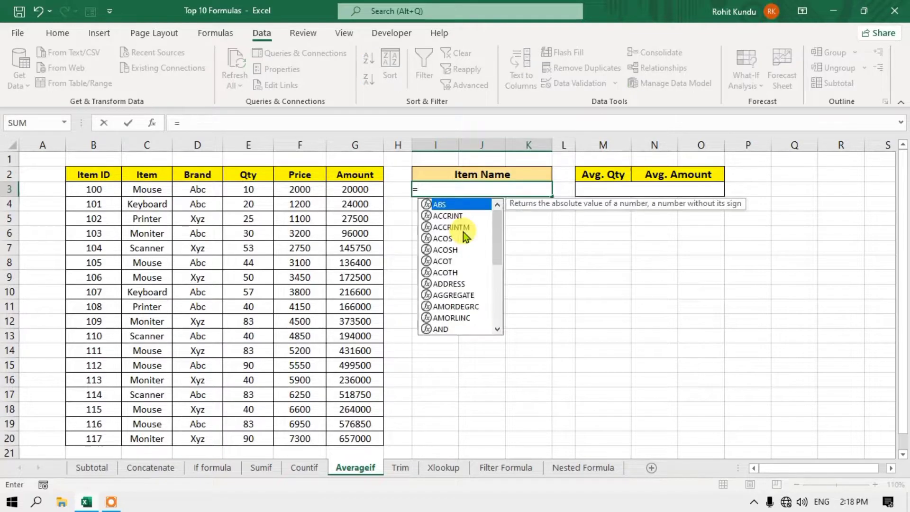
type("average")
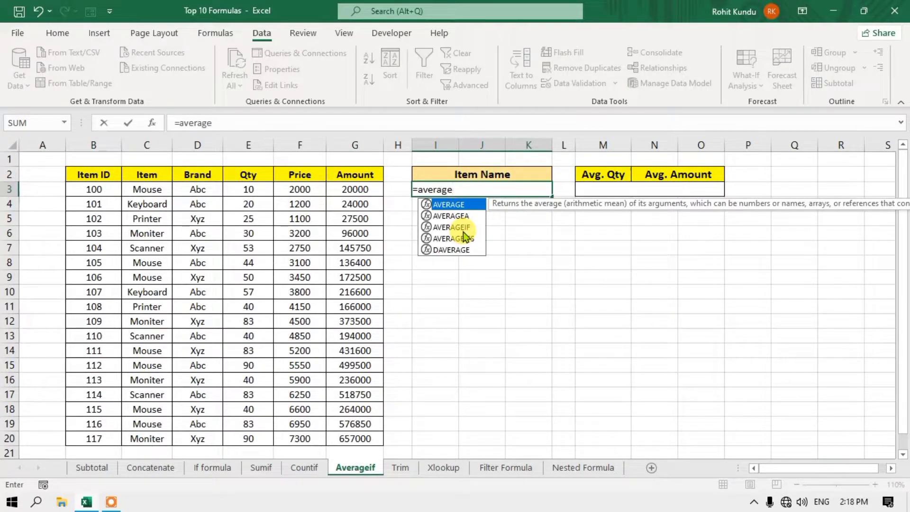
type("if")
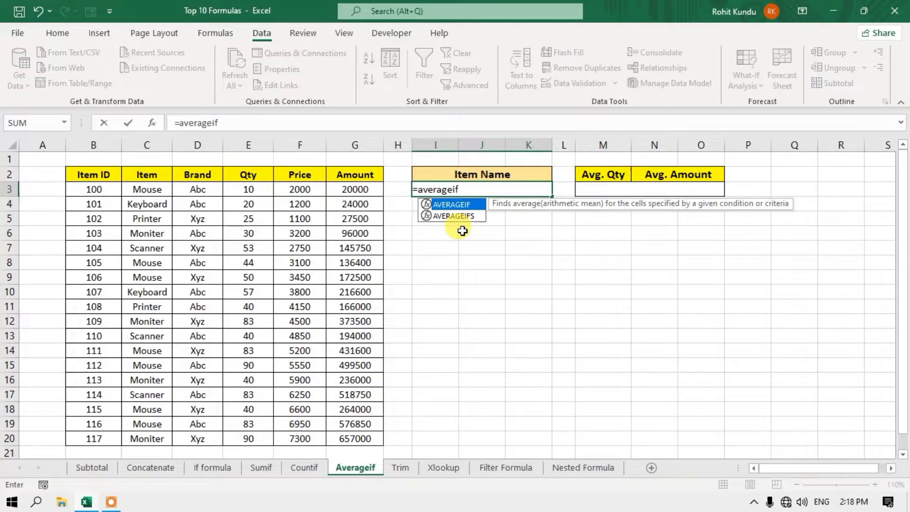
type("(")
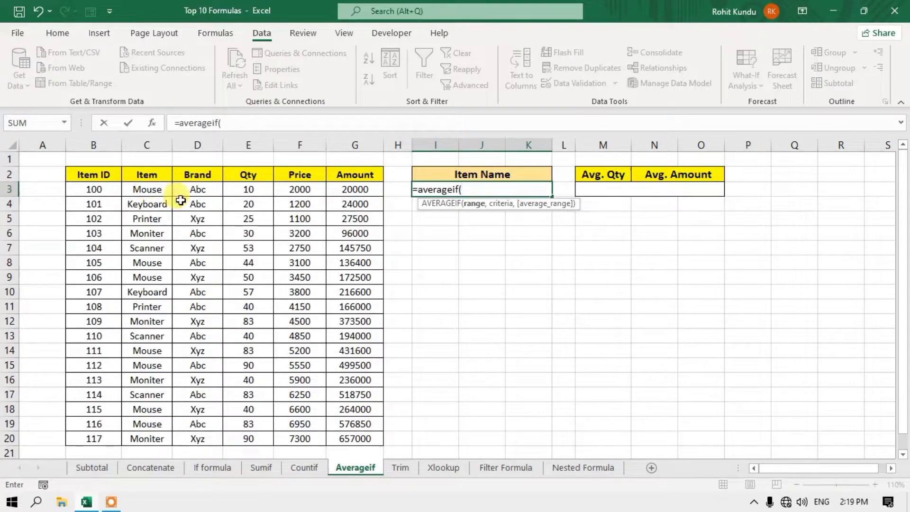
key("BackSpace")
key("BackSpace")
key("BackSpace")
key("BackSpace")
key("BackSpace")
key("BackSpace")
key("BackSpace")
key("BackSpace")
key("BackSpace")
key("BackSpace")
key("BackSpace")
- Unmerge M3:O3, then merge N3:O3 so M3 stands alone under Avg. Qty
left_click(602, 189)
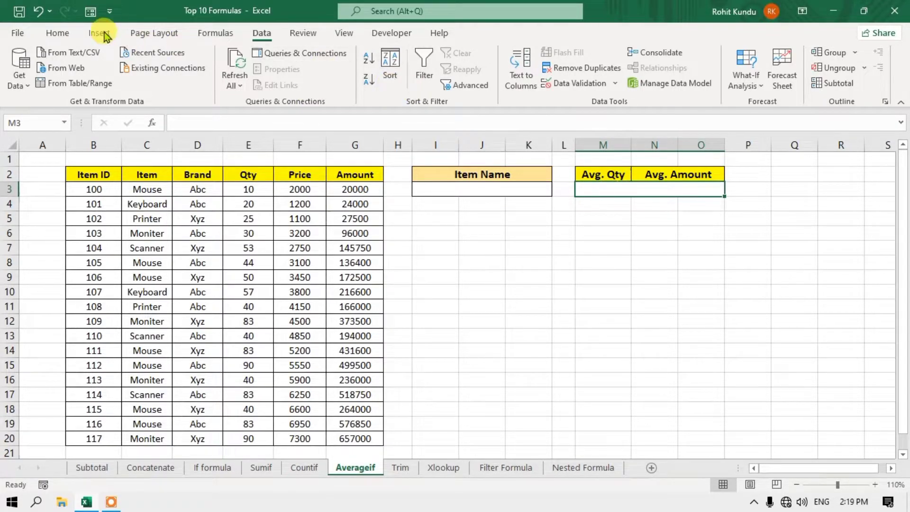
left_click(56, 33)
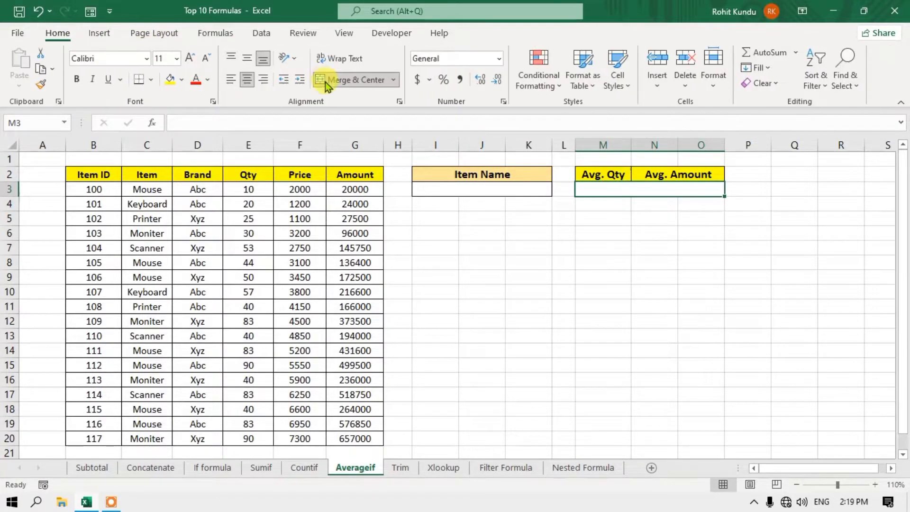
left_click(394, 80)
left_click(384, 152)
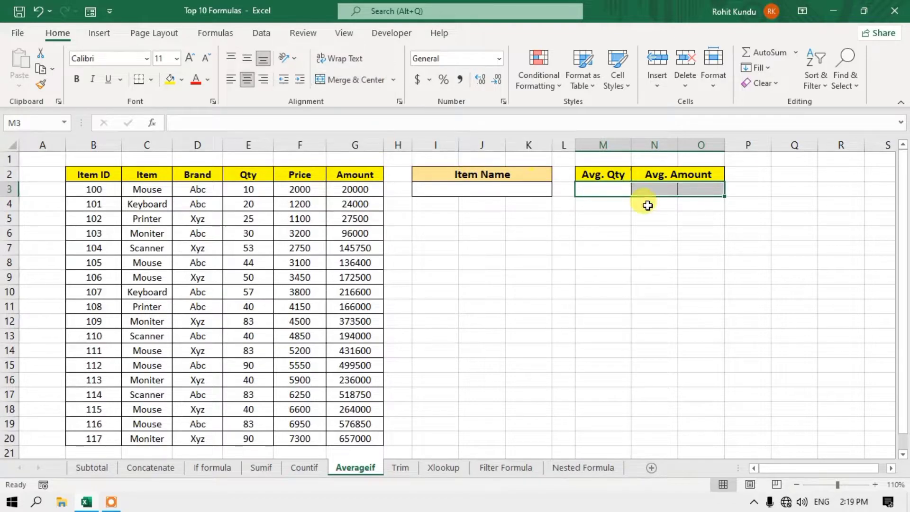
left_click_drag(660, 192, 690, 190)
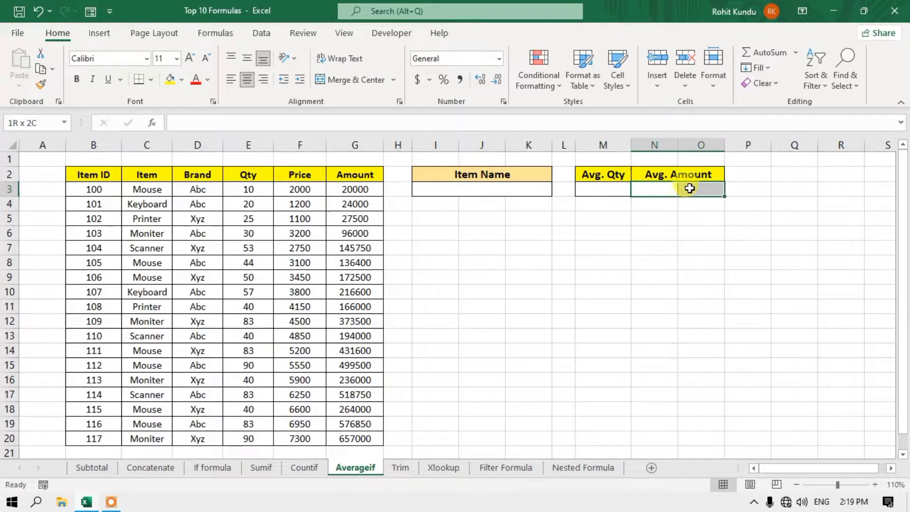
left_click(345, 80)
left_click(616, 190)
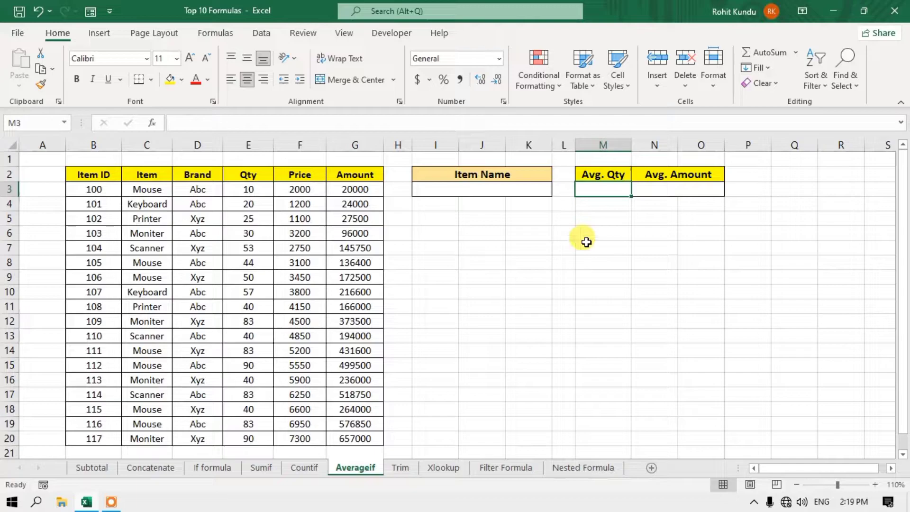
- Enter =AVERAGEIF(C3:C20,I3,E3:E20) in M3 to average Qty for the item in I3
type("=")
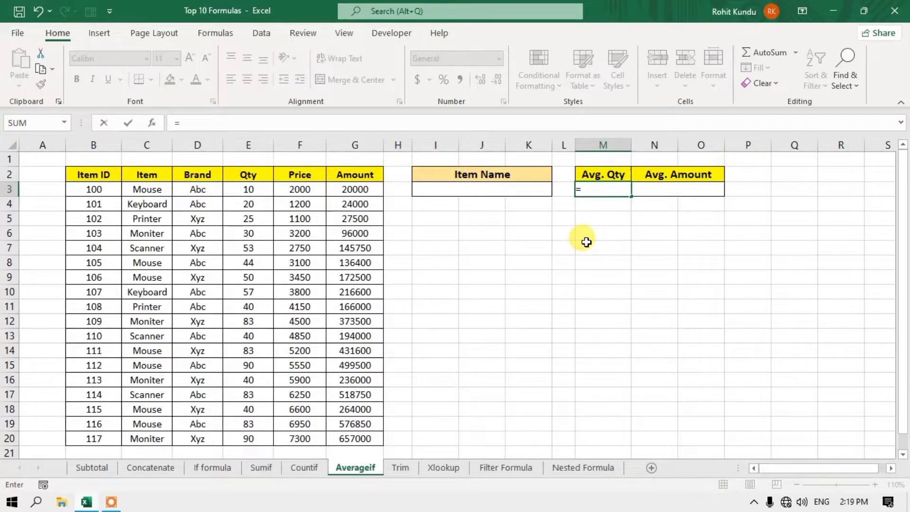
type("averageif")
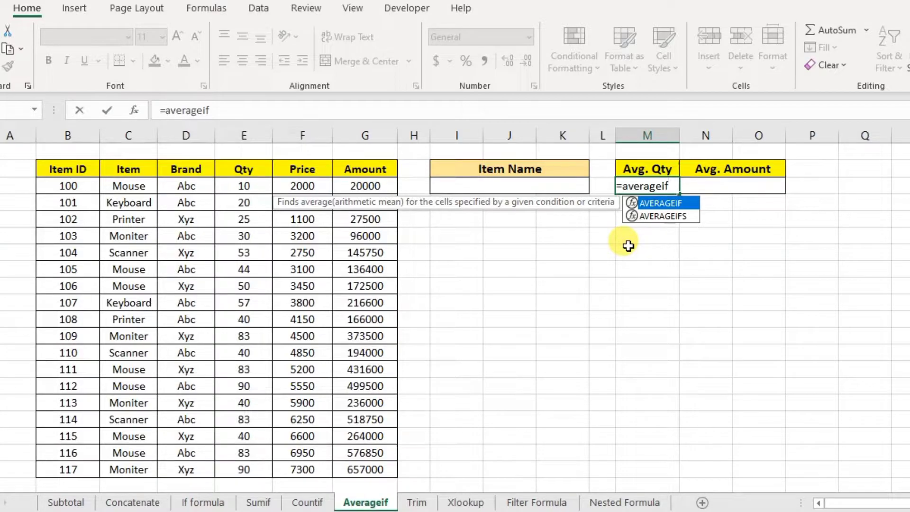
type("(")
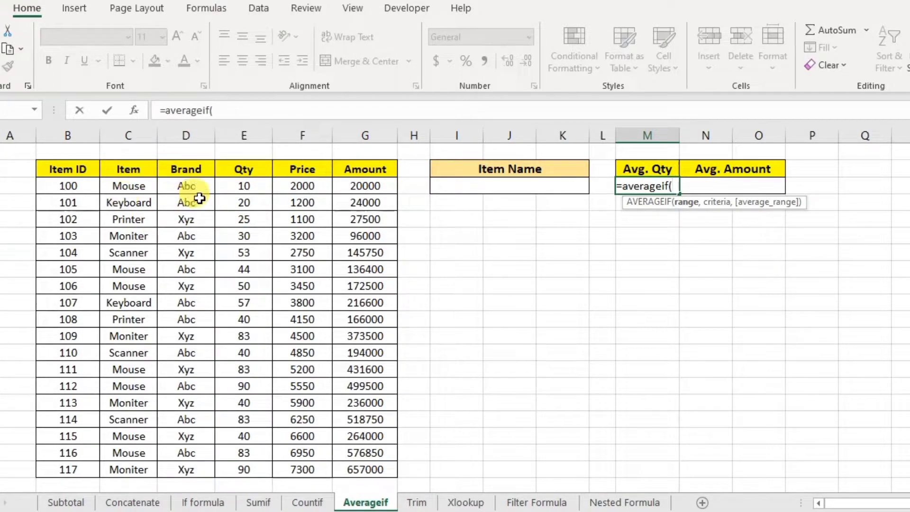
left_click_drag(136, 186, 138, 462)
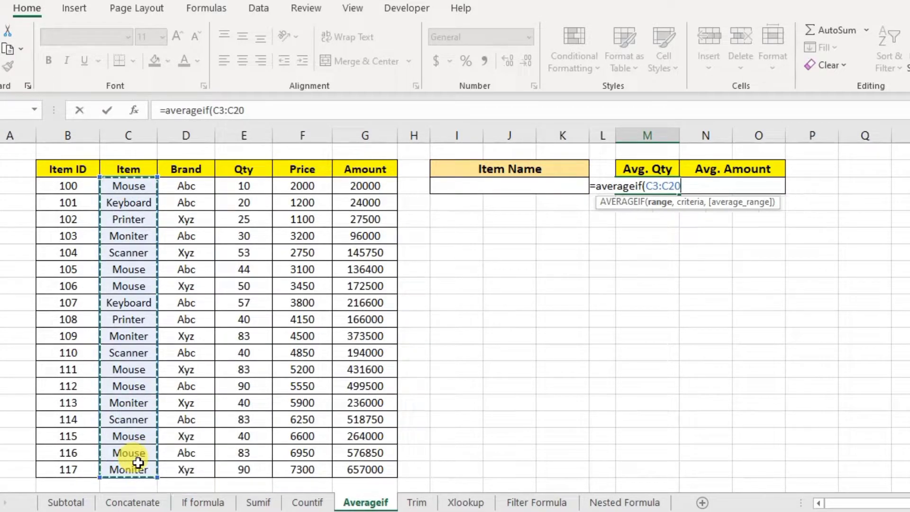
type(",")
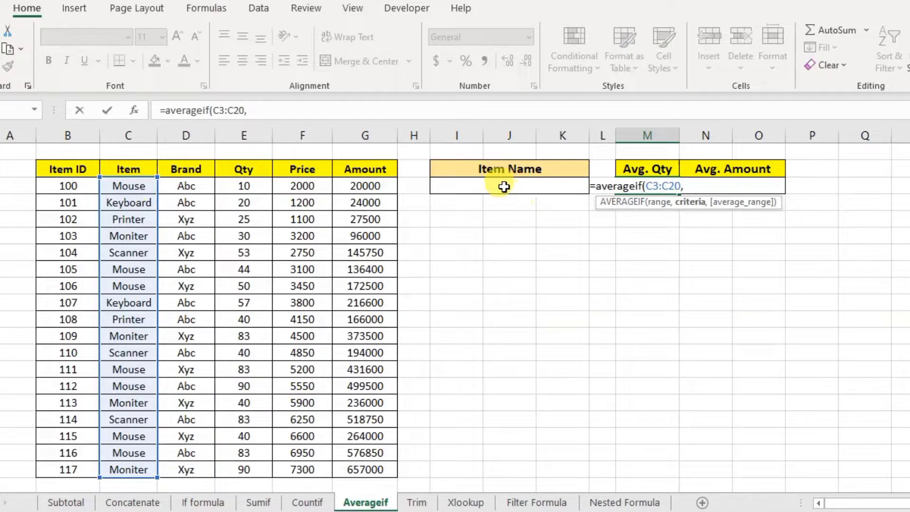
left_click(504, 187)
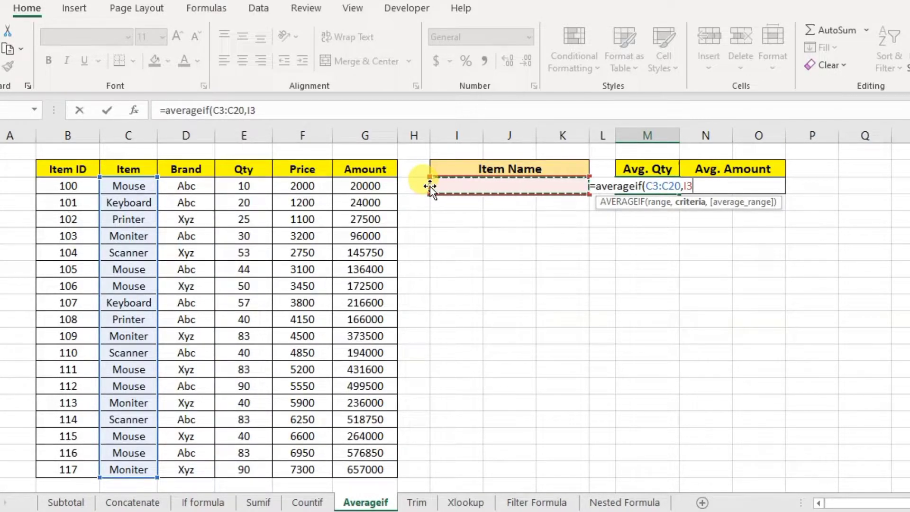
type(",")
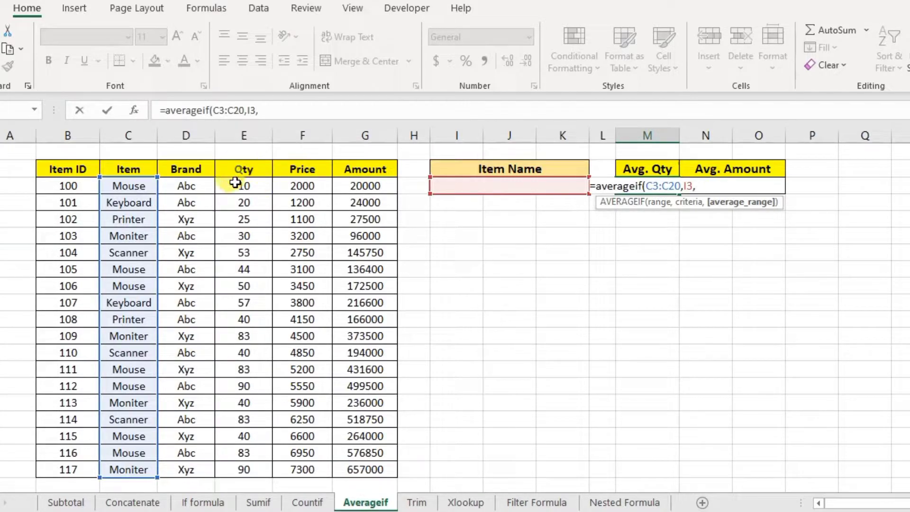
left_click_drag(251, 188, 255, 466)
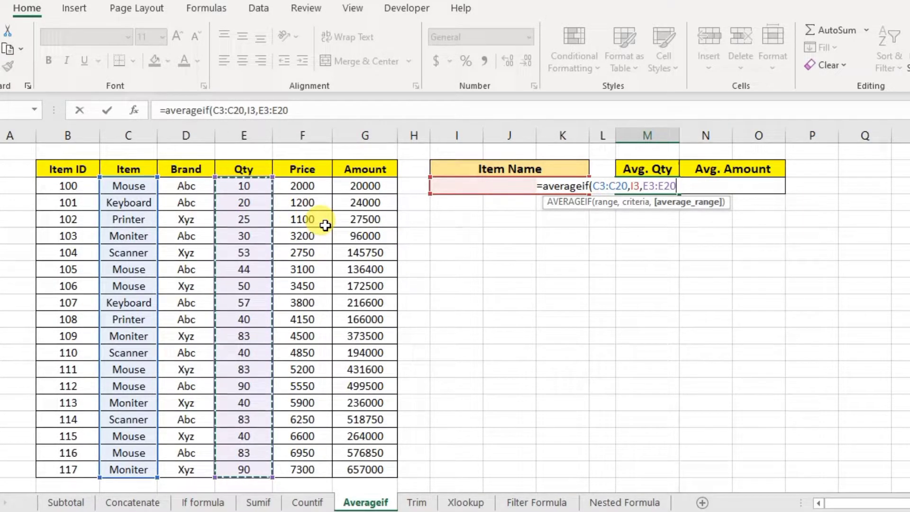
type(")")
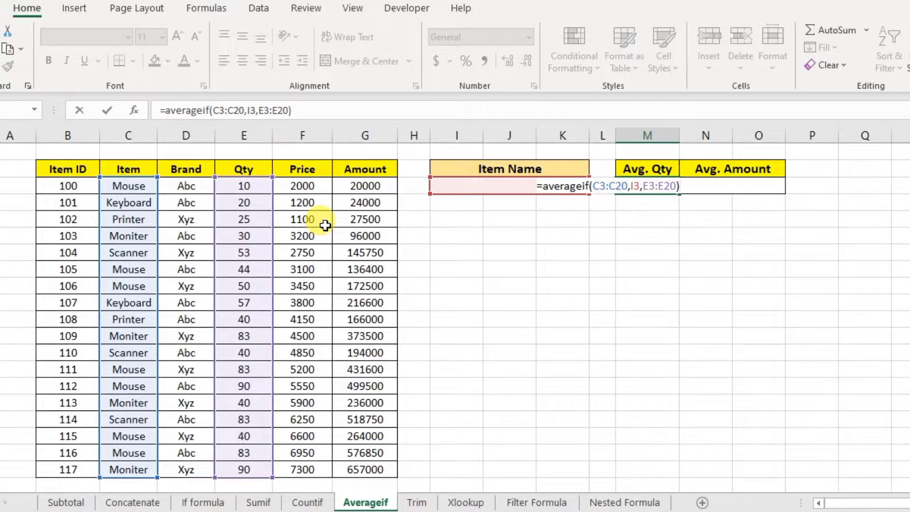
key("Return")
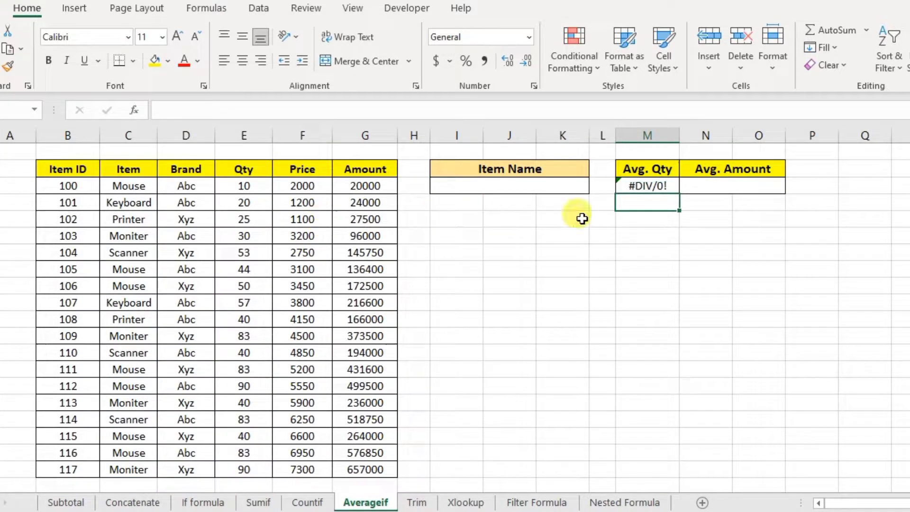
- Copy Mouse from C3 into the merged Item Name cell I3
left_click(648, 185)
left_click(547, 184)
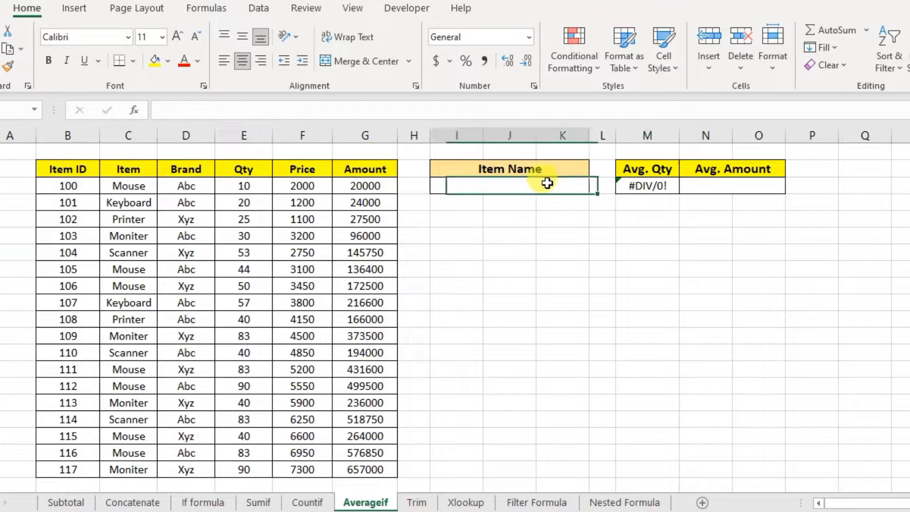
left_click(124, 185)
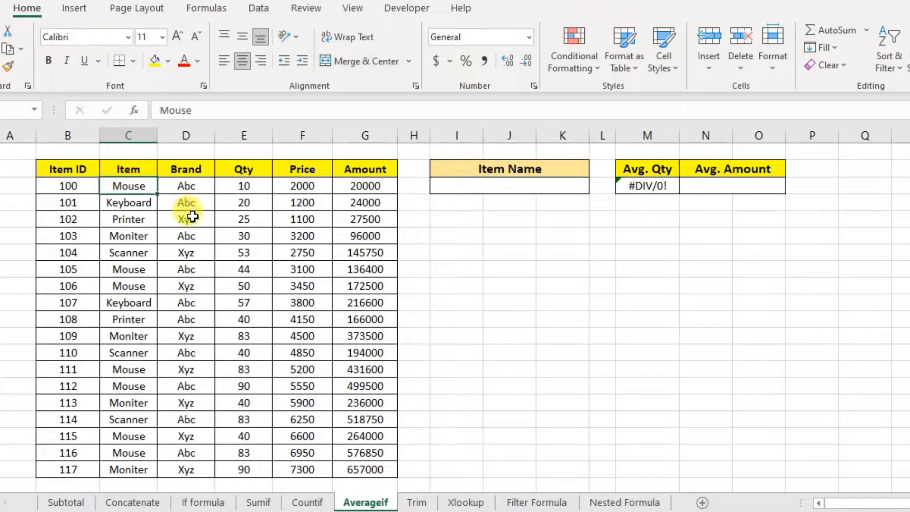
key("ctrl+c")
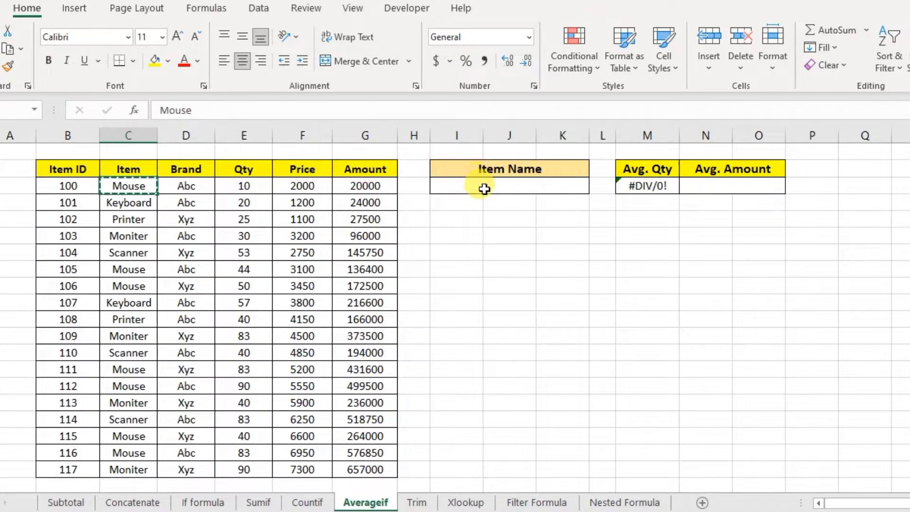
left_click(484, 187)
key("ctrl+v")
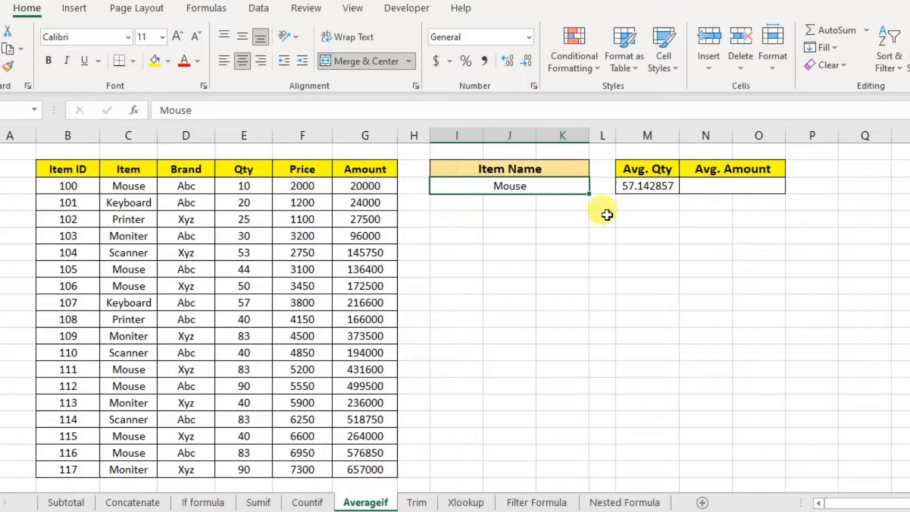
- Check the recalculated Avg. Qty of 57.142857 against the Qty and Amount columns, ending on N3
left_click(642, 187)
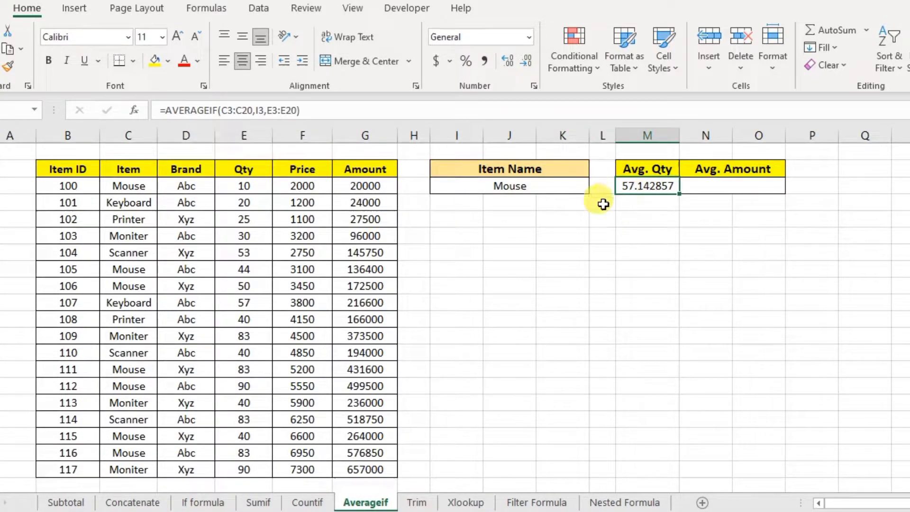
left_click(527, 186)
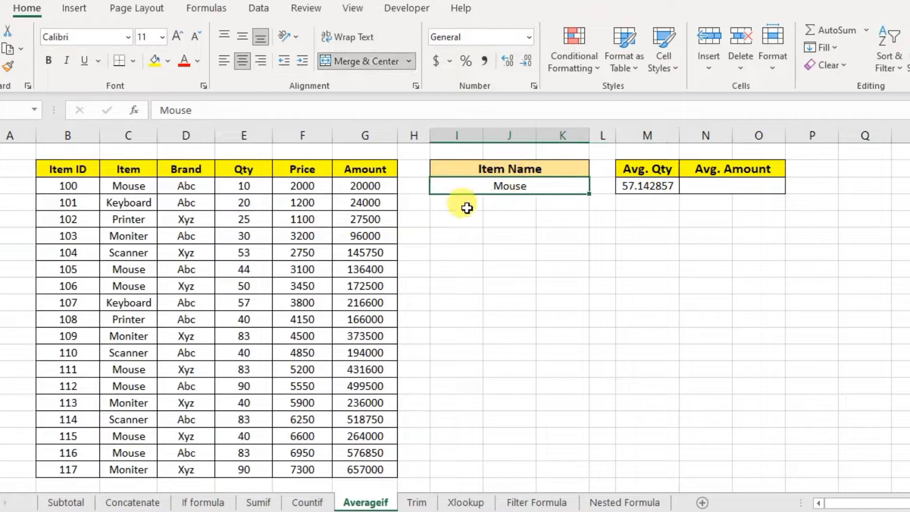
left_click(630, 188)
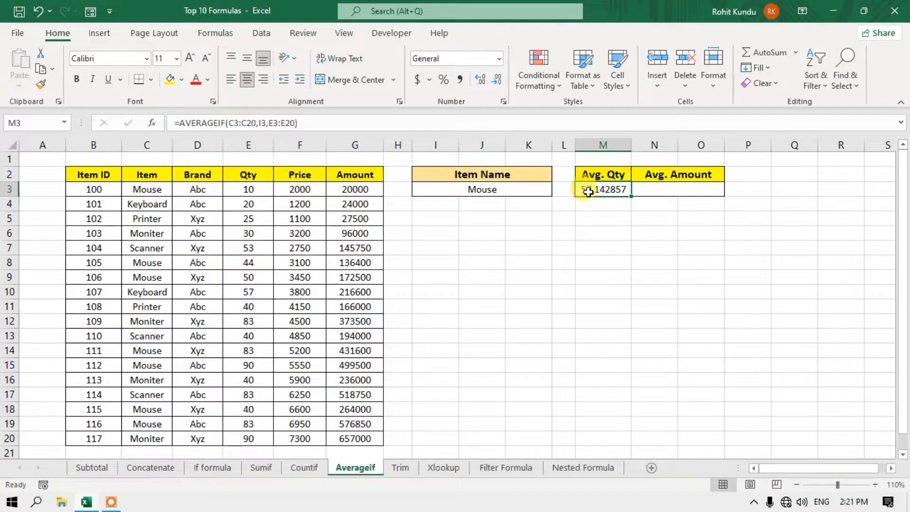
left_click(661, 185)
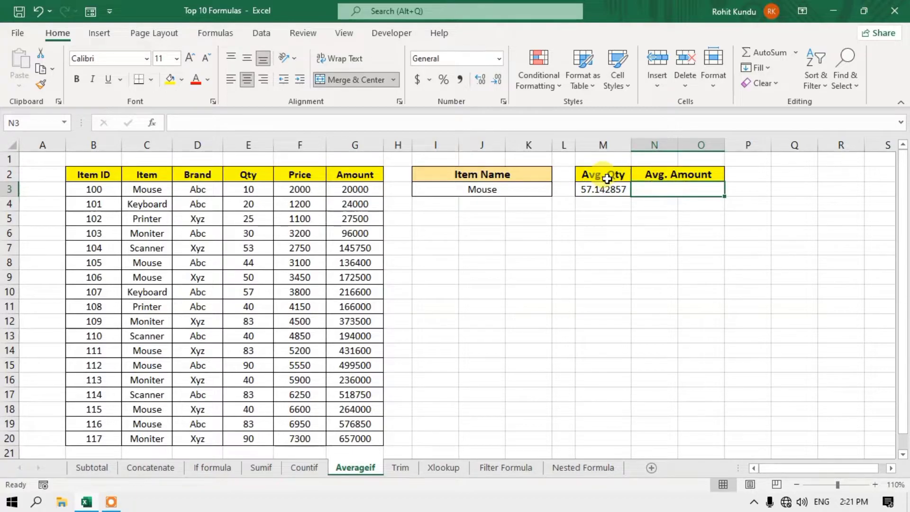
left_click(605, 178)
left_click_drag(250, 188, 252, 275)
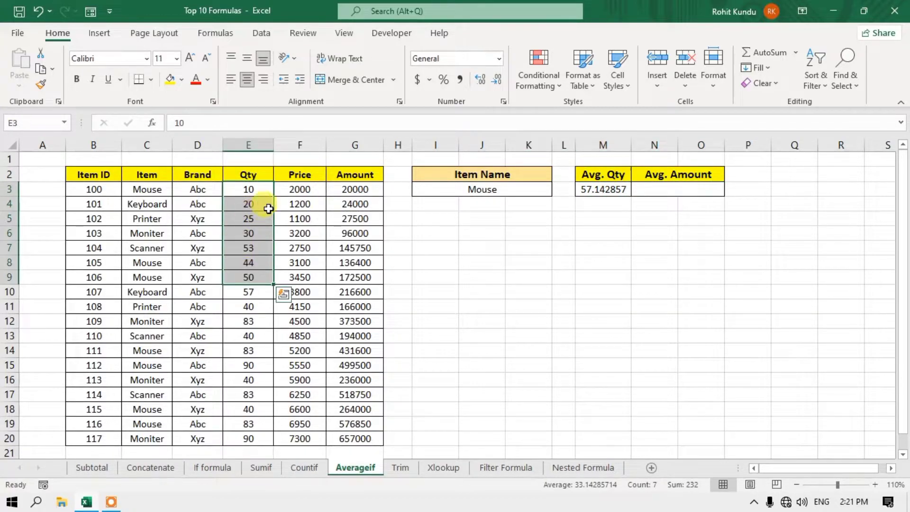
left_click_drag(356, 187, 356, 435)
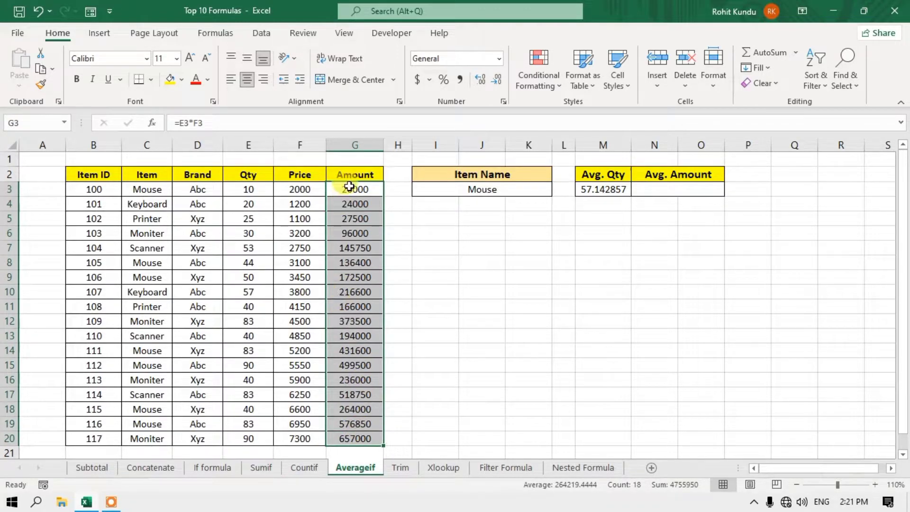
left_click(667, 198)
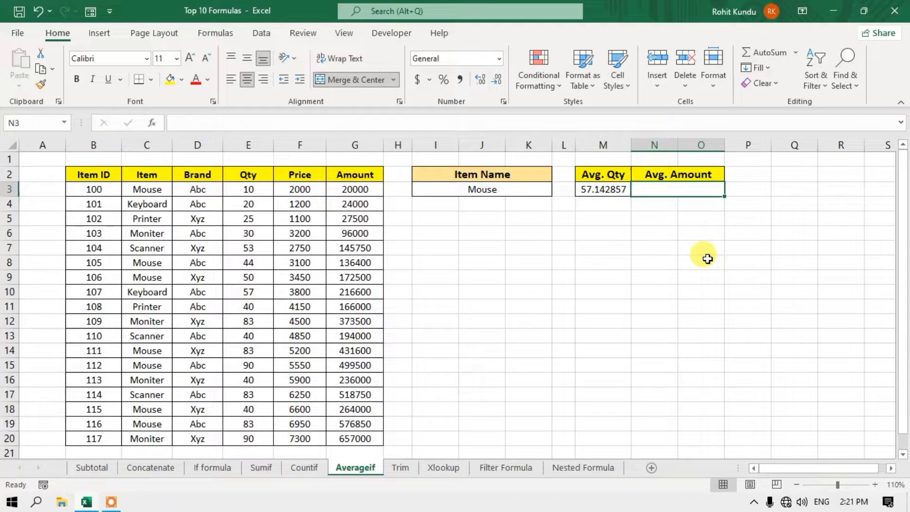
- Enter =AVERAGEIF(D3:D20,I6,G3:G20) in N3 to average Amount by the brand in I6
type("=av")
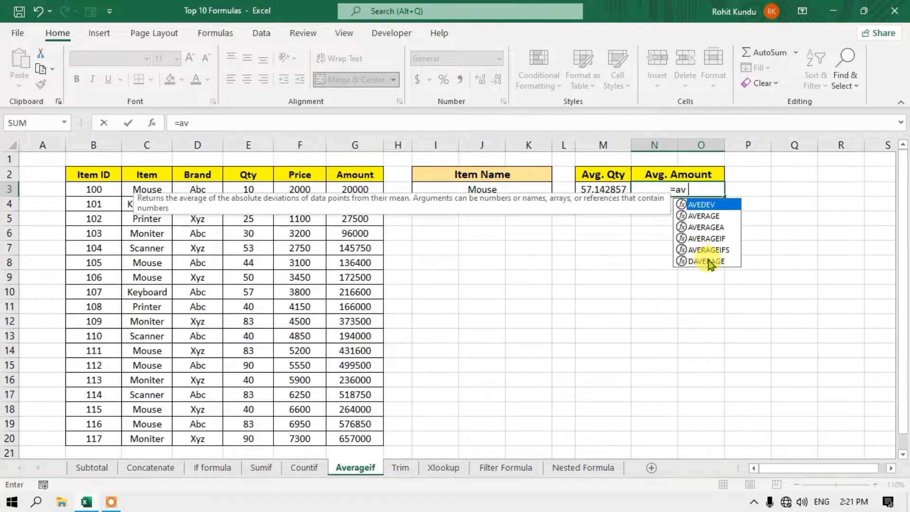
type("erageif")
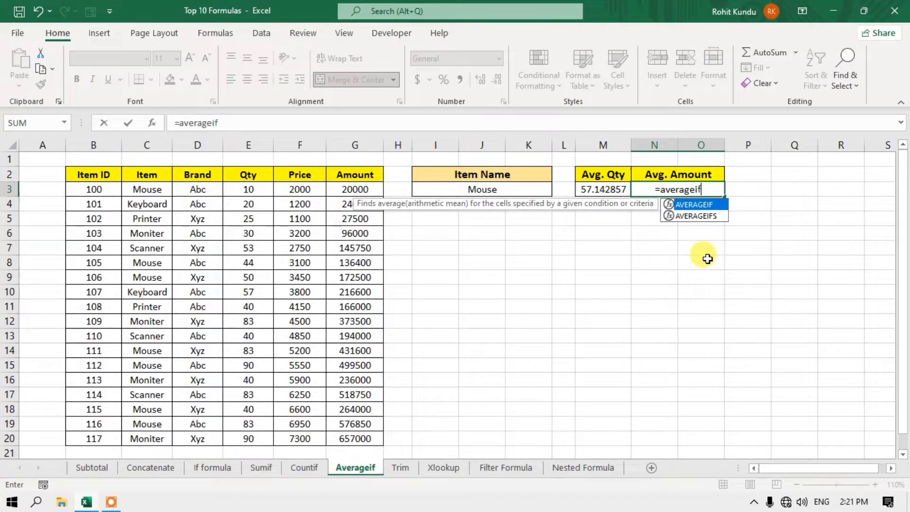
type("(")
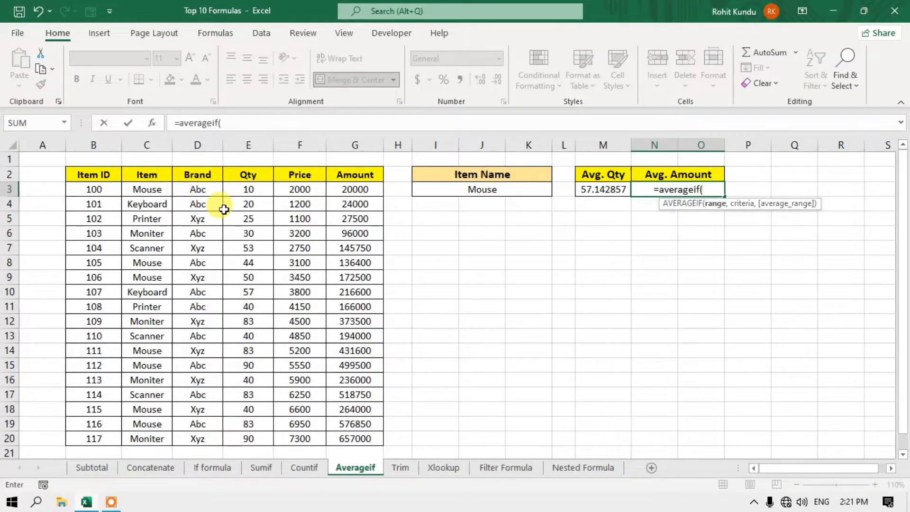
left_click_drag(198, 189, 213, 443)
left_click(211, 440)
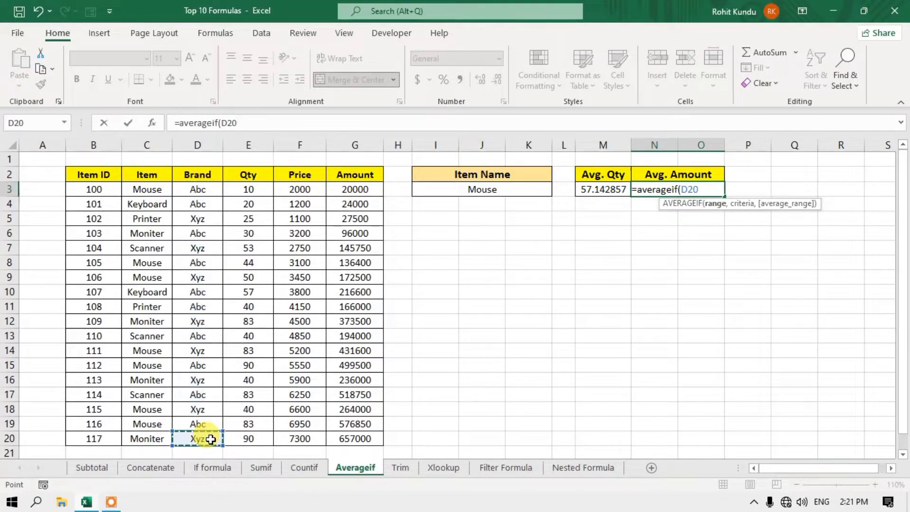
left_click_drag(199, 190, 202, 438)
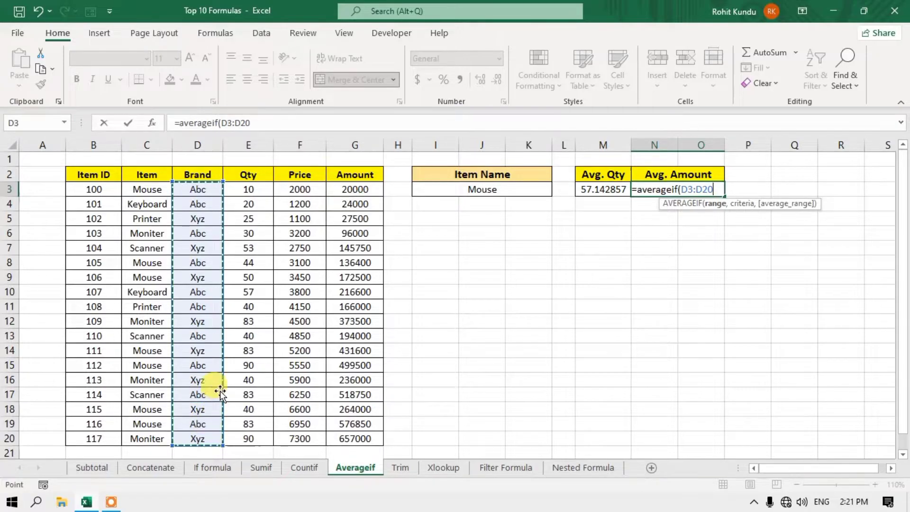
type(",")
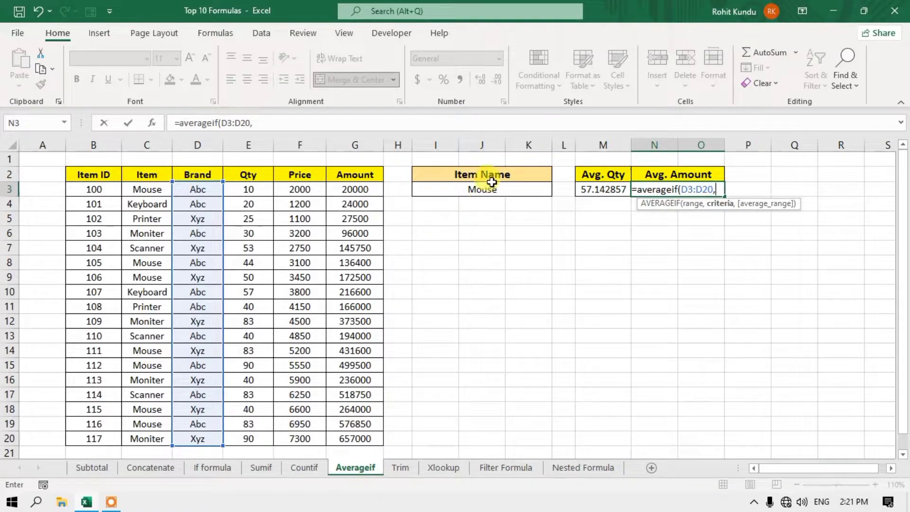
left_click(438, 234)
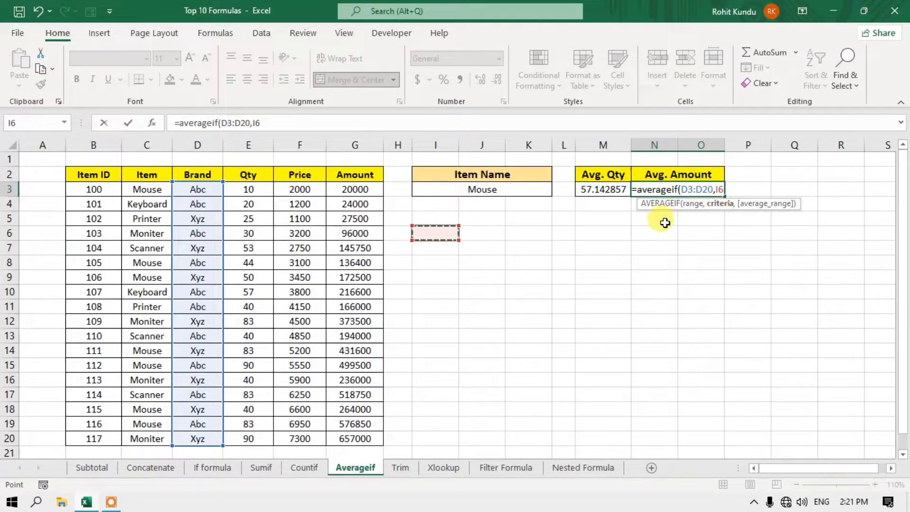
type(",")
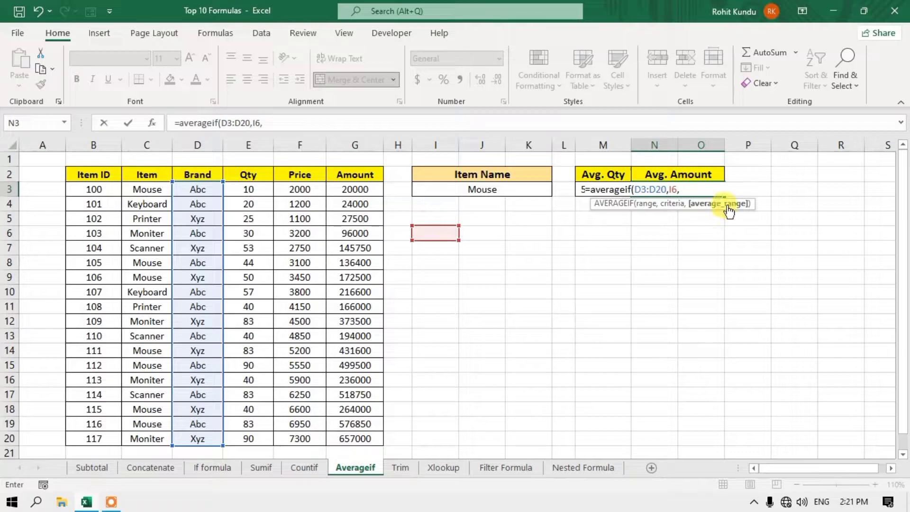
left_click_drag(361, 192, 374, 438)
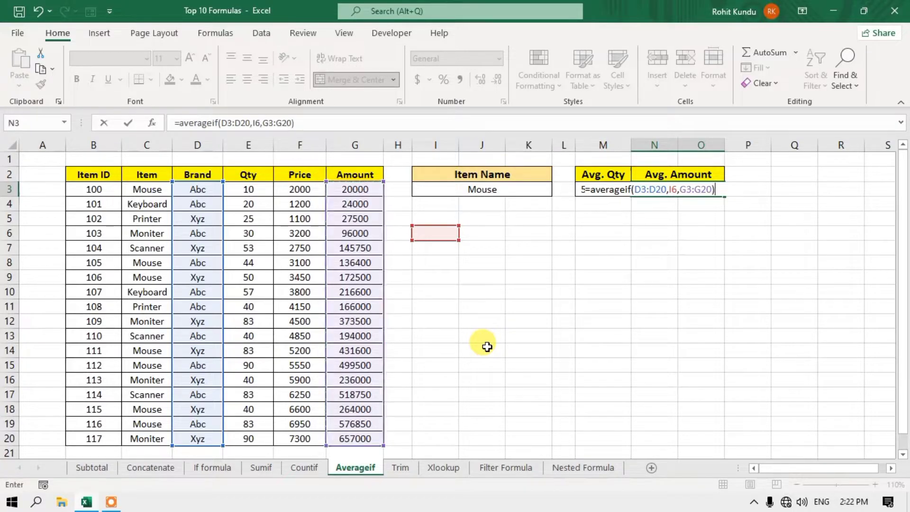
type(")")
key("Return")
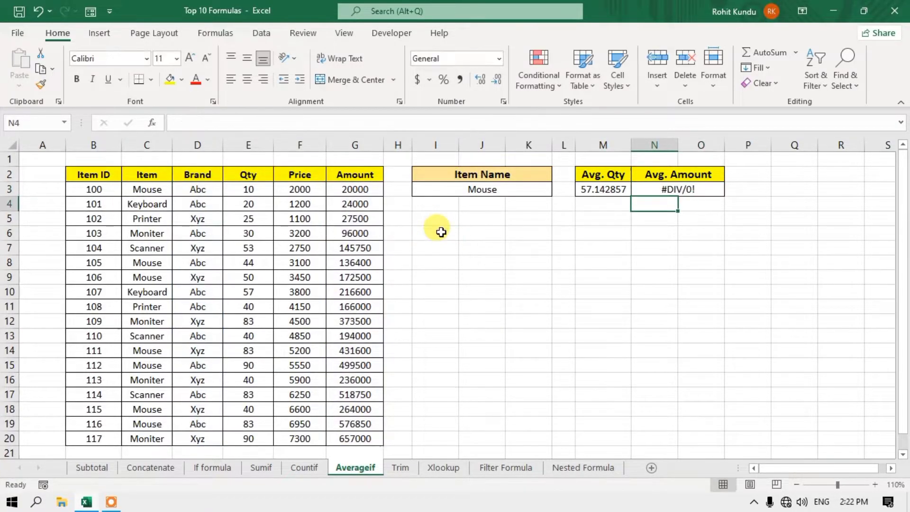
- Enter brand Abc in I6 and check the recalculated Avg. Amount formula
left_click(436, 233)
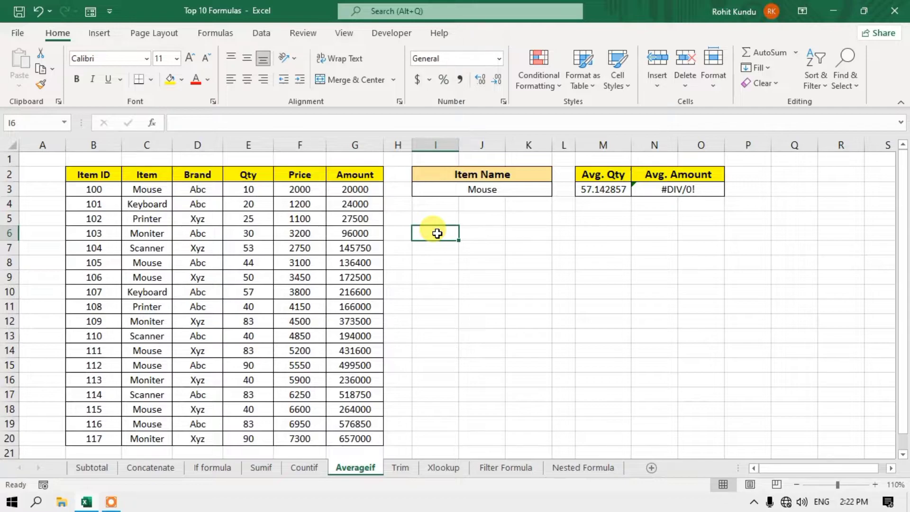
left_click(436, 233)
type("A")
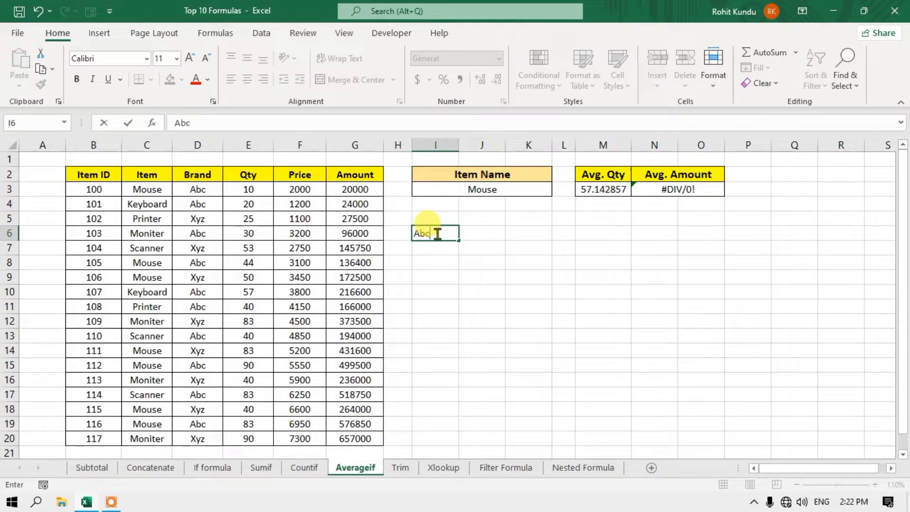
type("bc")
key("Return")
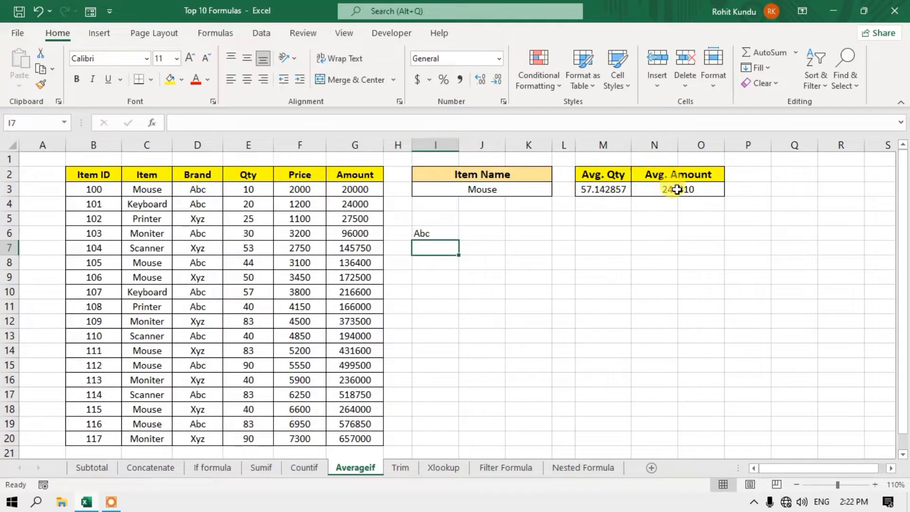
left_click(677, 189)
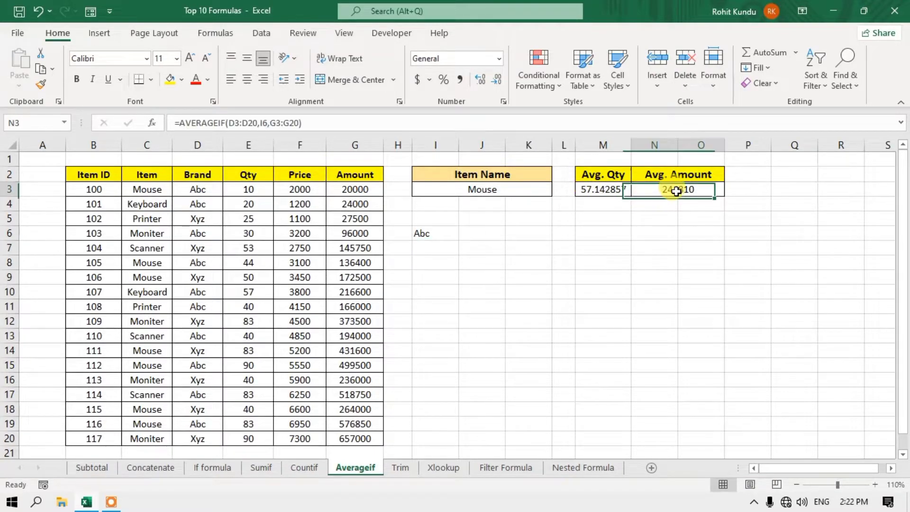
- Change the brand in I6 to Xyz, making the average amount 288481.25
left_click(430, 236)
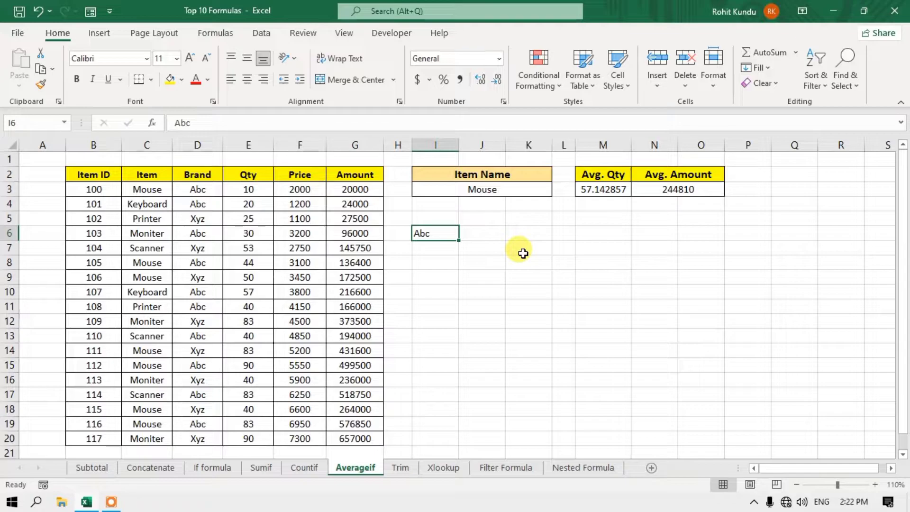
type("Xyz")
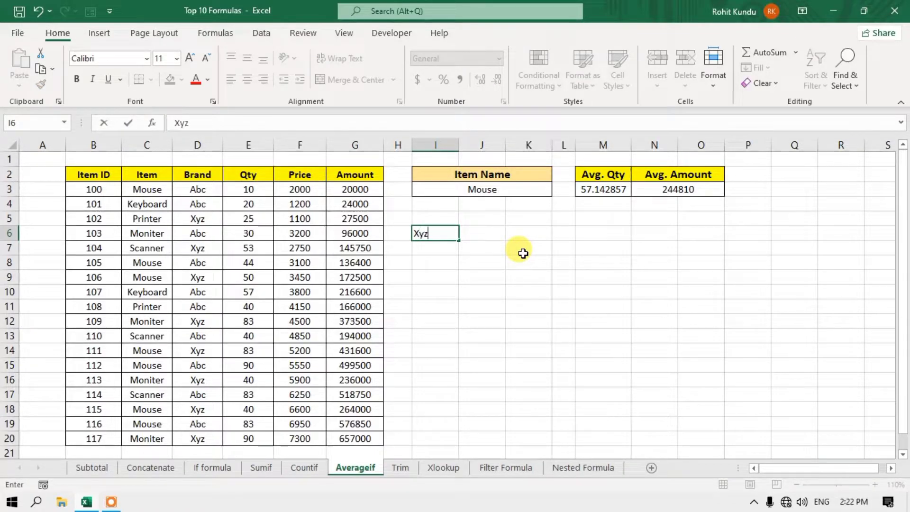
key("Return")
left_click(707, 186)
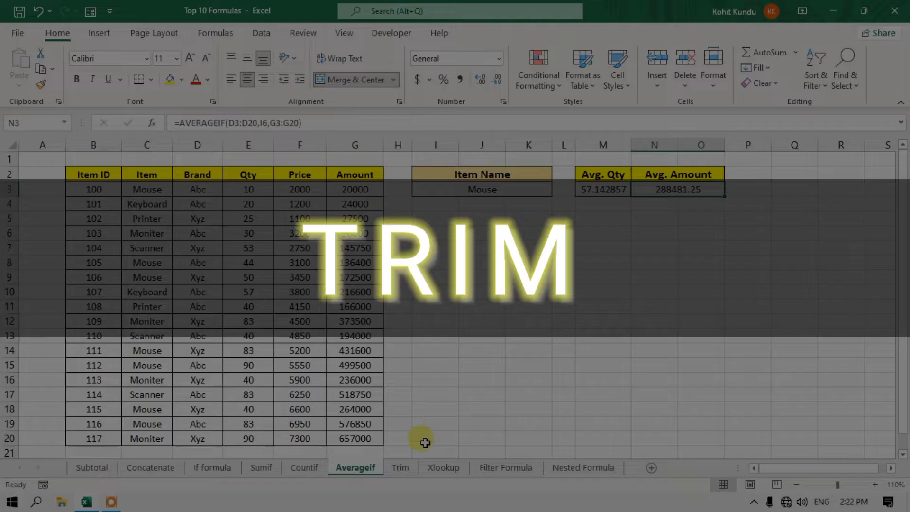
- Switch to the Trim sheet, inspect the extra spaces in the student names, and select D4
left_click(402, 468)
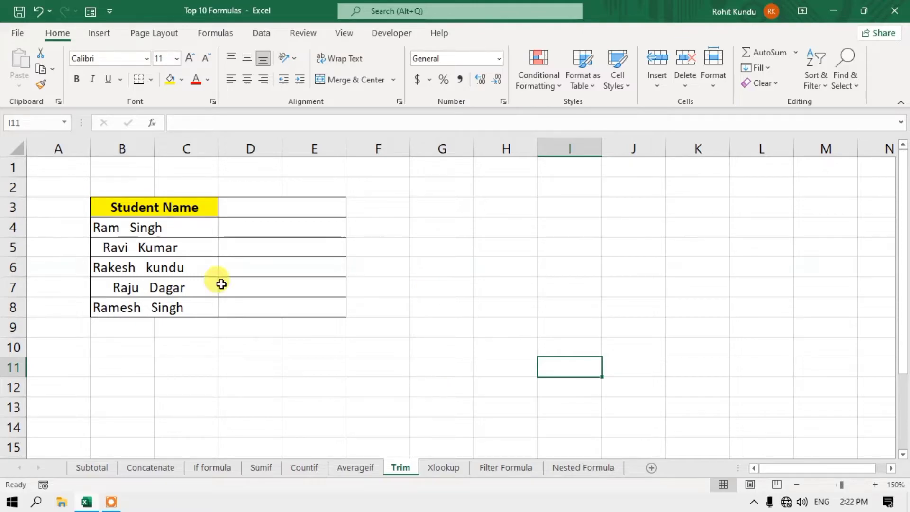
left_click(183, 227)
left_click(186, 255)
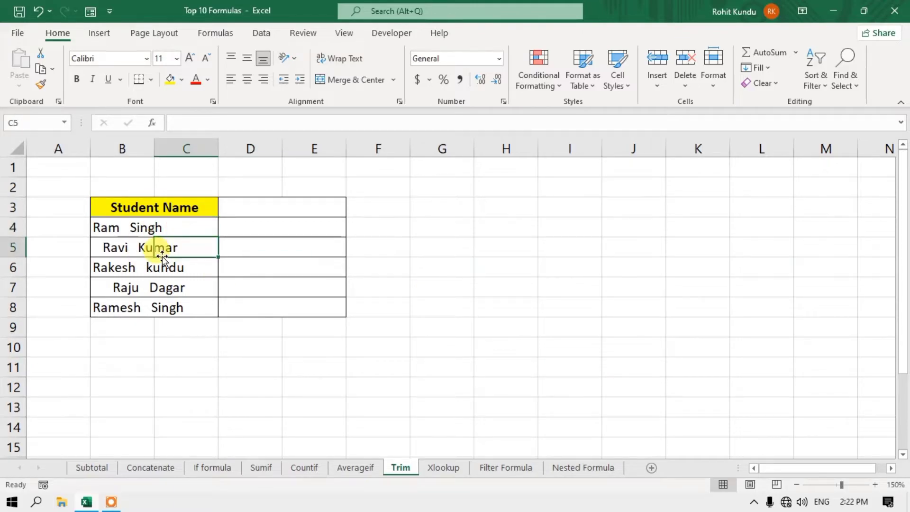
left_click(97, 247)
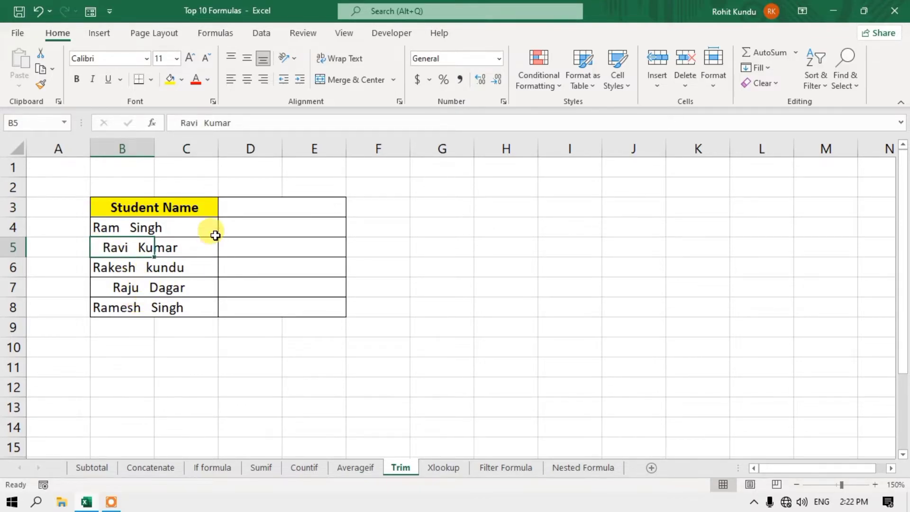
left_click(267, 231)
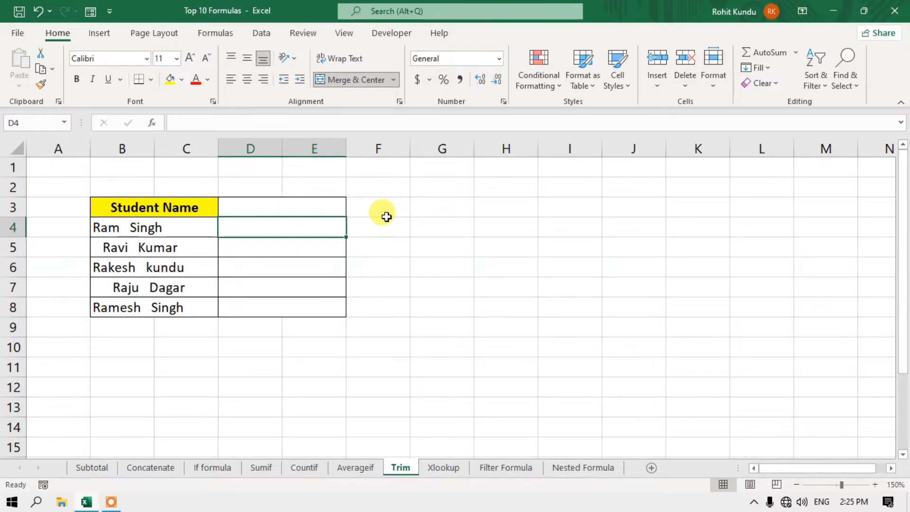
- Enter =TRIM(B4) in D4 and fill it down to D8
type("=t")
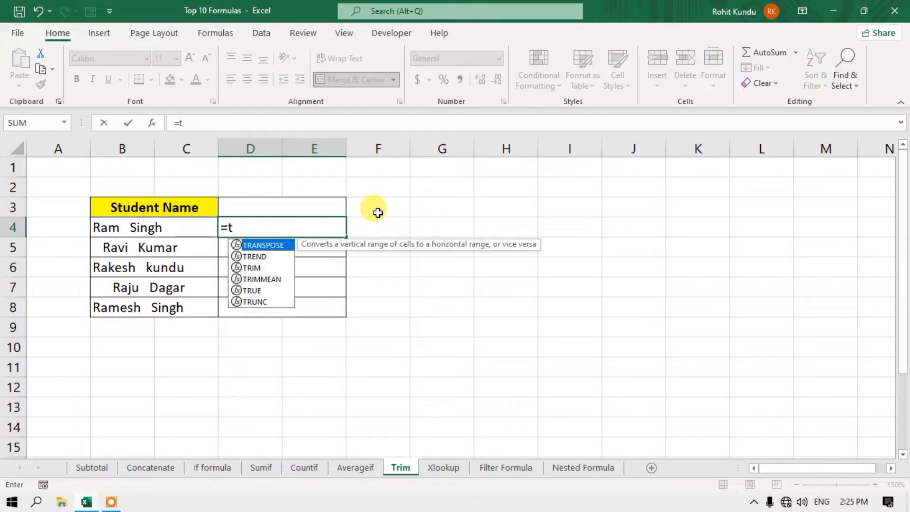
type("rim(")
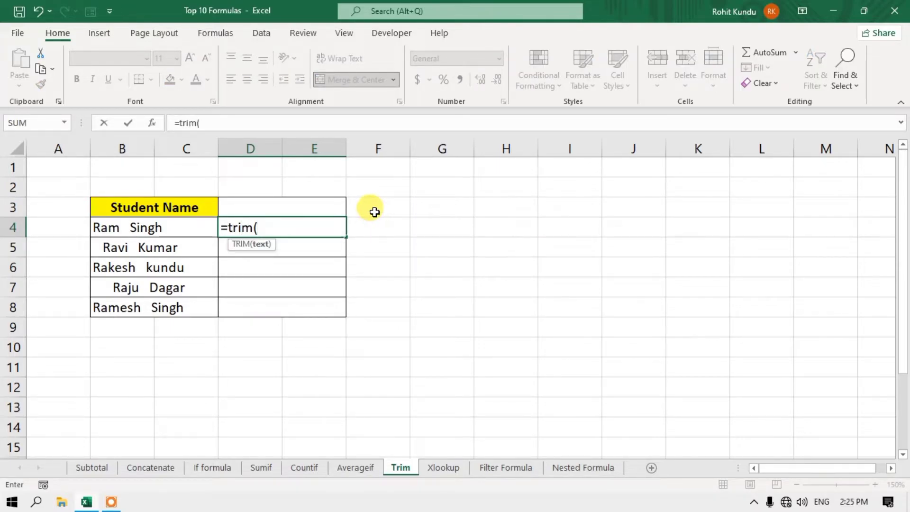
left_click(137, 231)
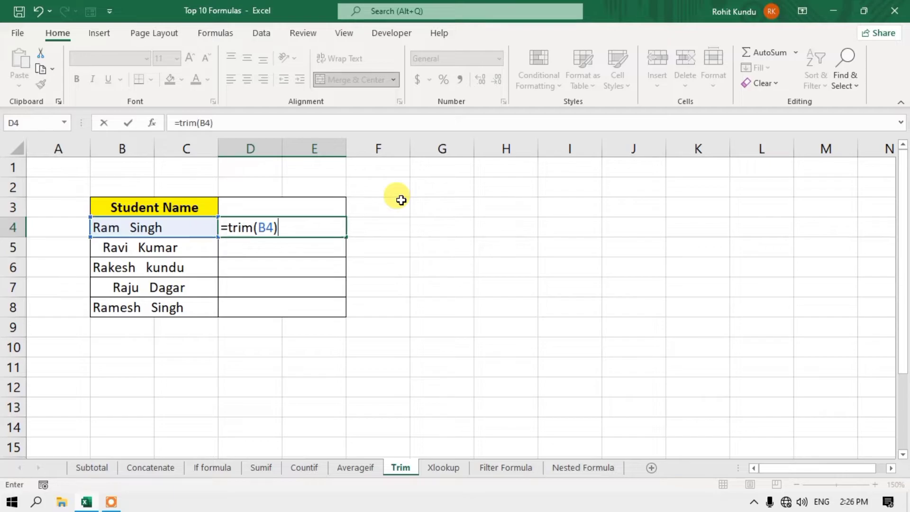
key("Return")
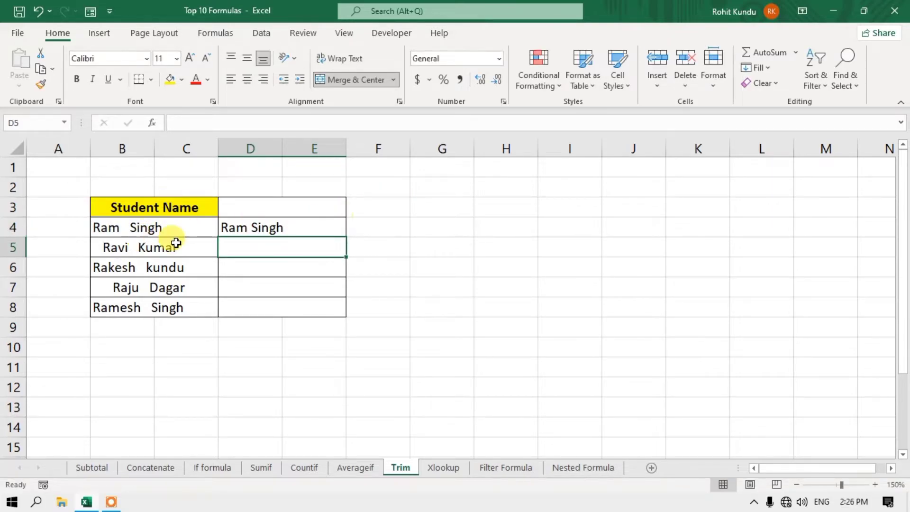
left_click(256, 228)
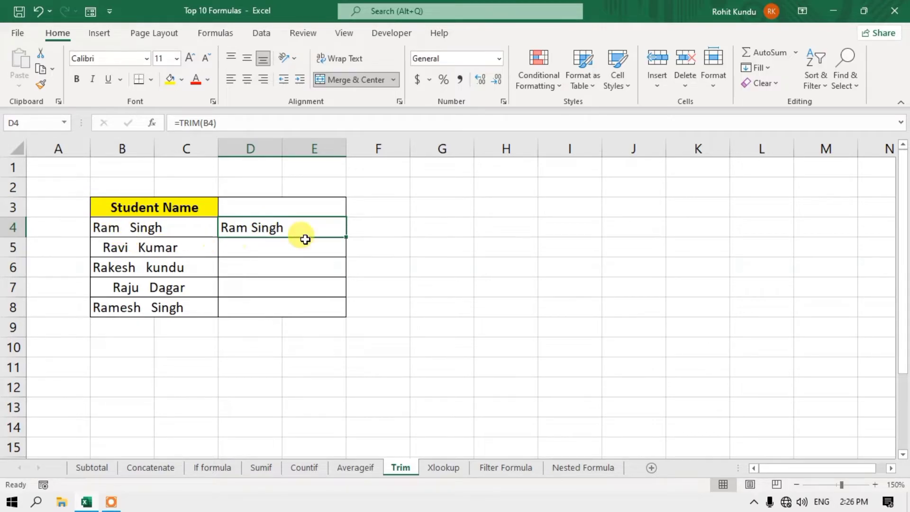
double_click(345, 235)
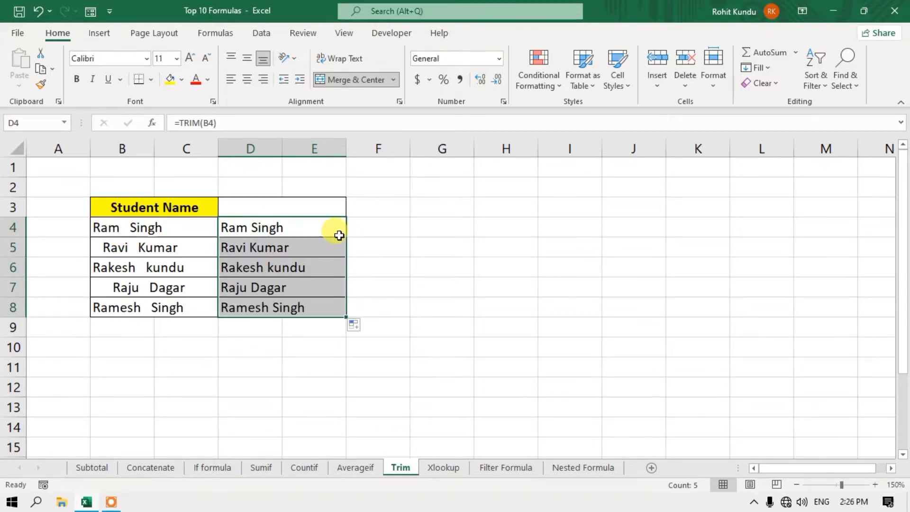
- Compare the original spaced names in column B with the trimmed results in column D
left_click(101, 252)
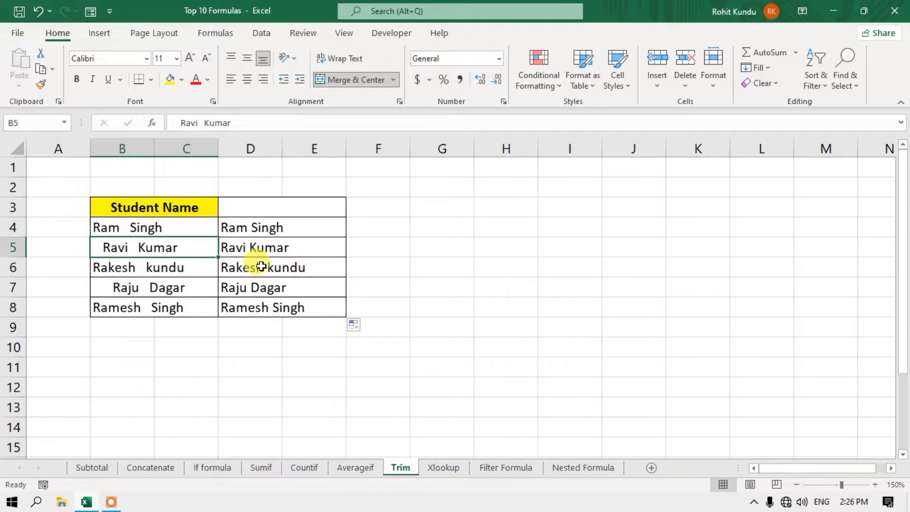
left_click(119, 289)
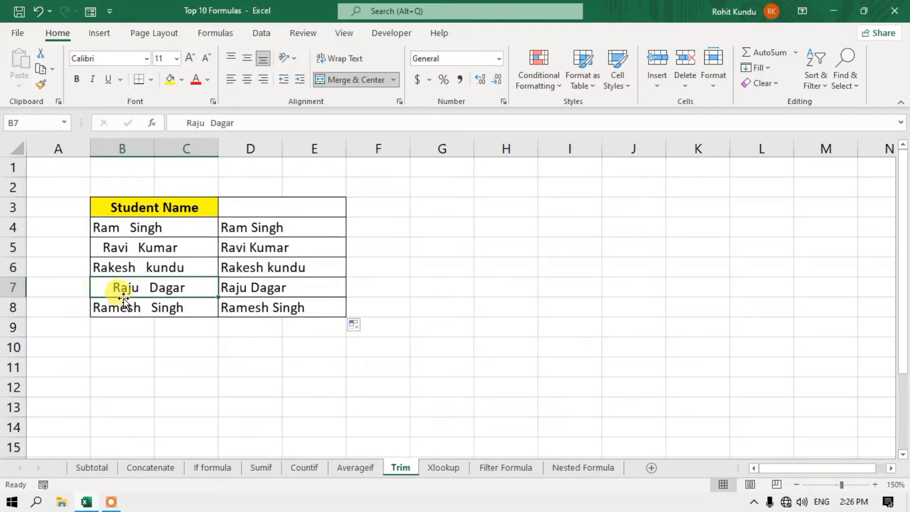
left_click(239, 289)
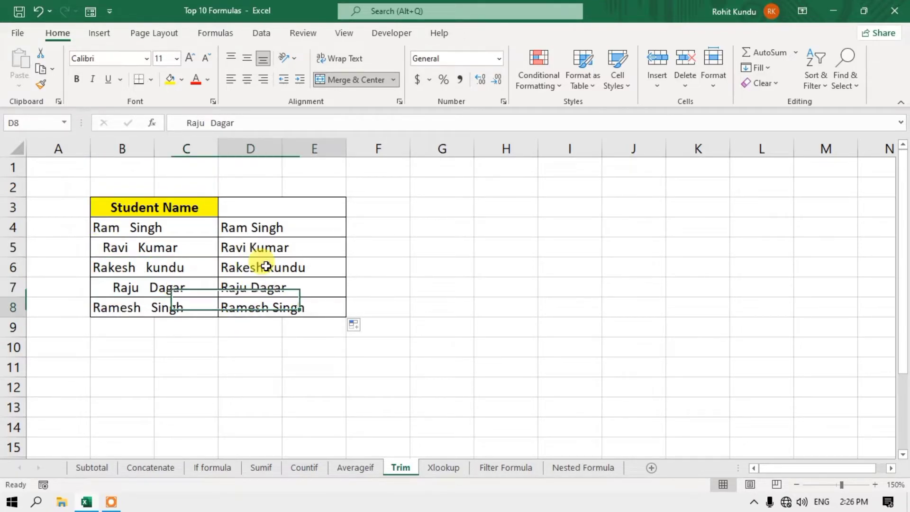
left_click(266, 241)
left_click(278, 229)
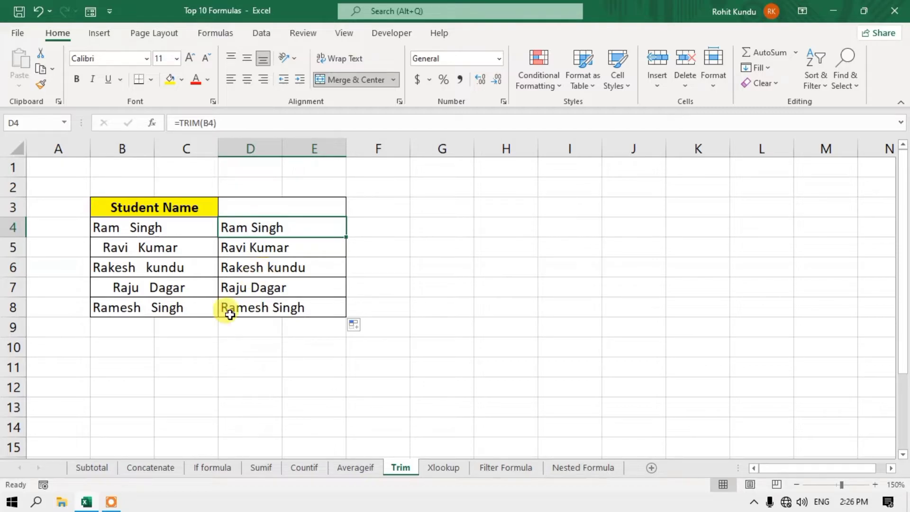
- On the Sumif sheet, set the Item Name criterion to Mouse and check the Total Qty formula
left_click(261, 467)
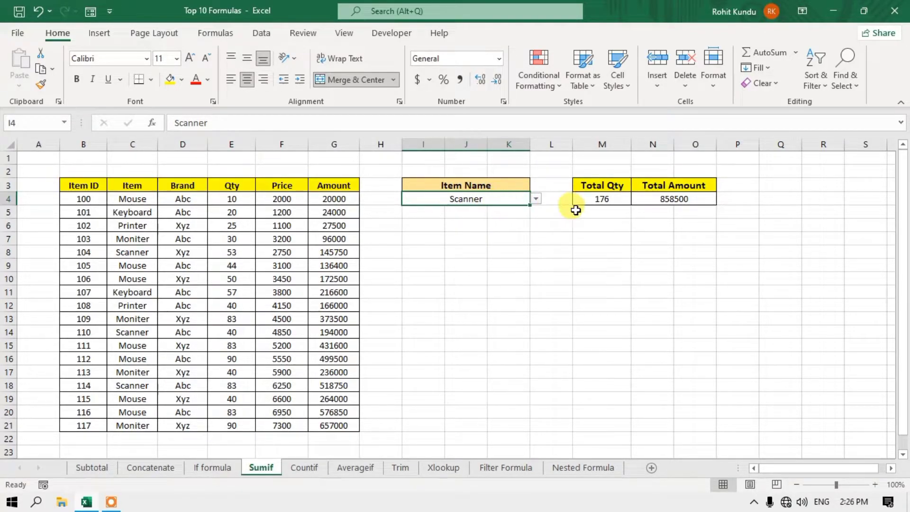
left_click(602, 199)
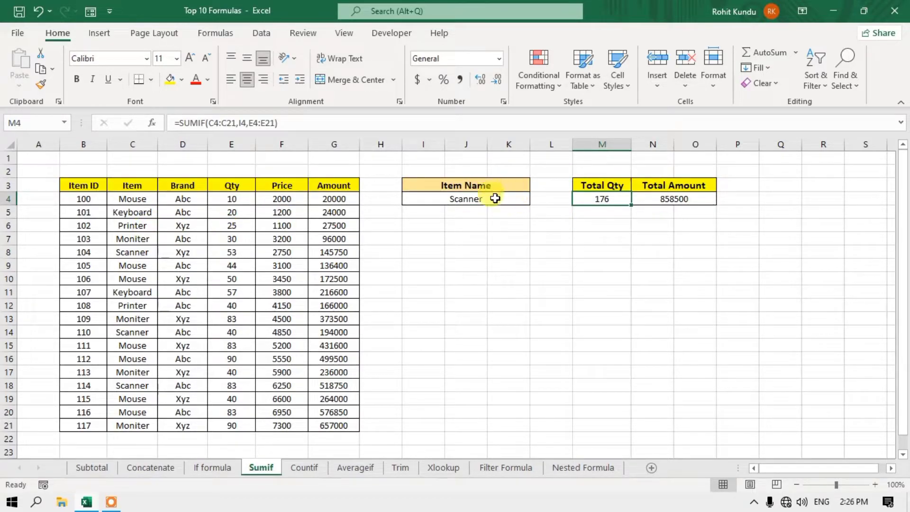
left_click(521, 199)
left_click(536, 199)
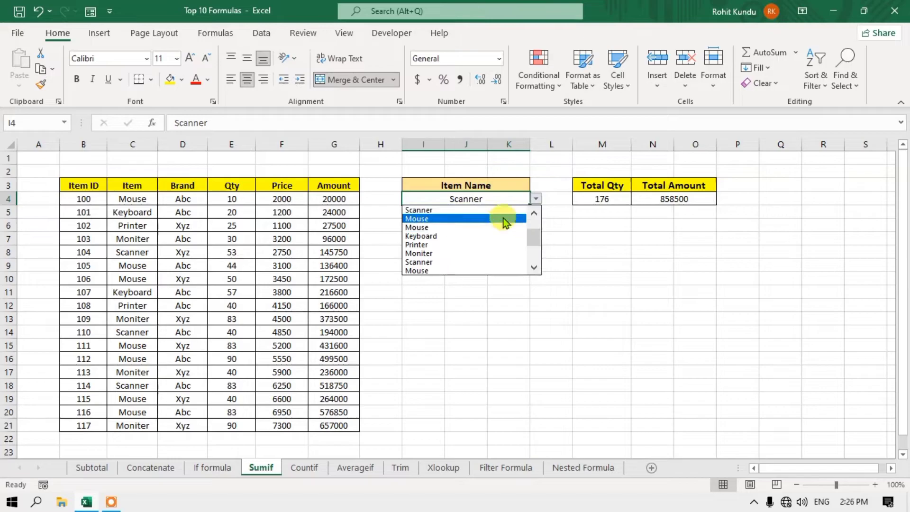
left_click(503, 218)
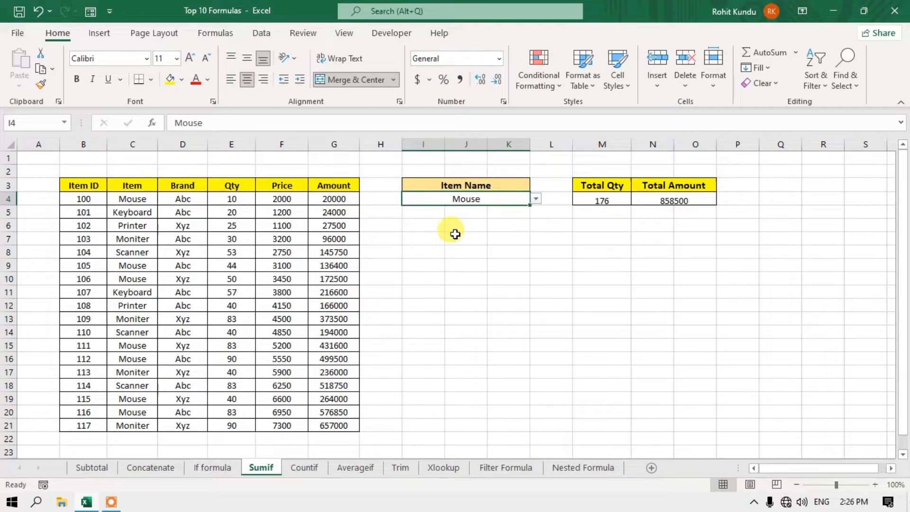
left_click(601, 198)
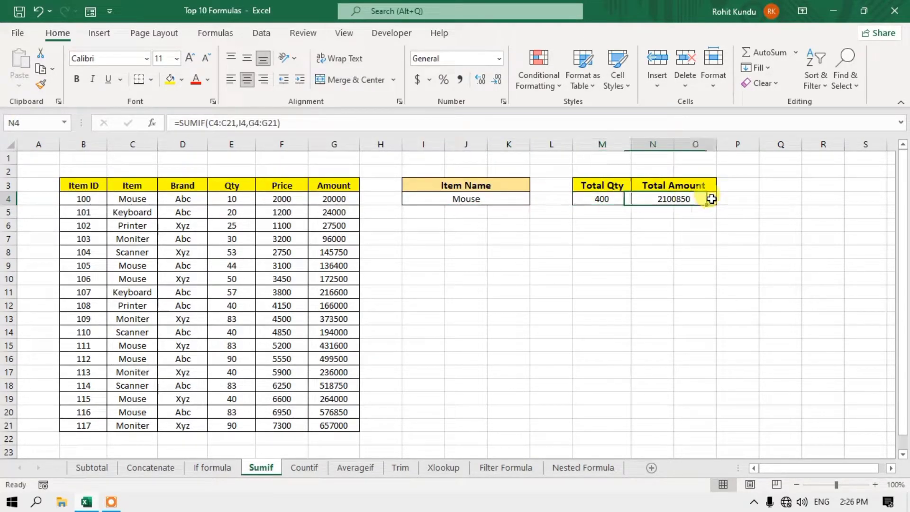
left_click(472, 199)
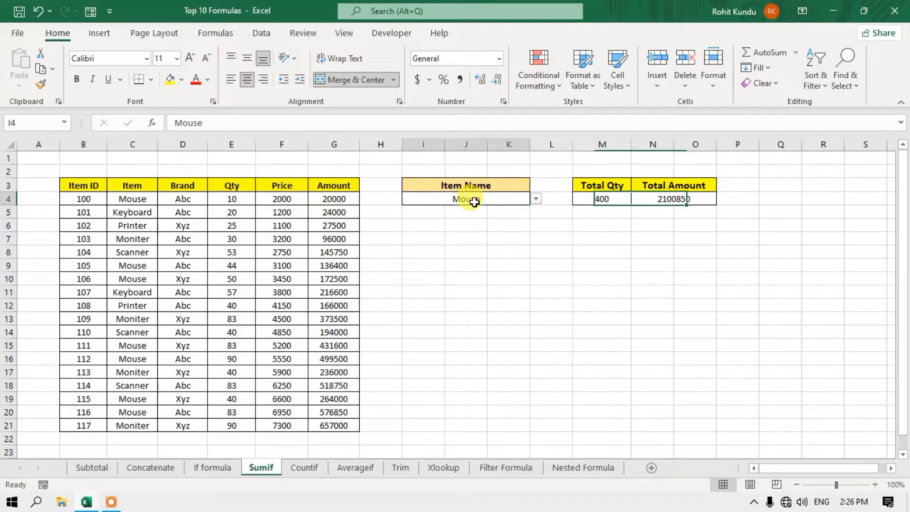
- Edit the first Mouse entry in C4 and recheck the Total Qty result
left_click(148, 201)
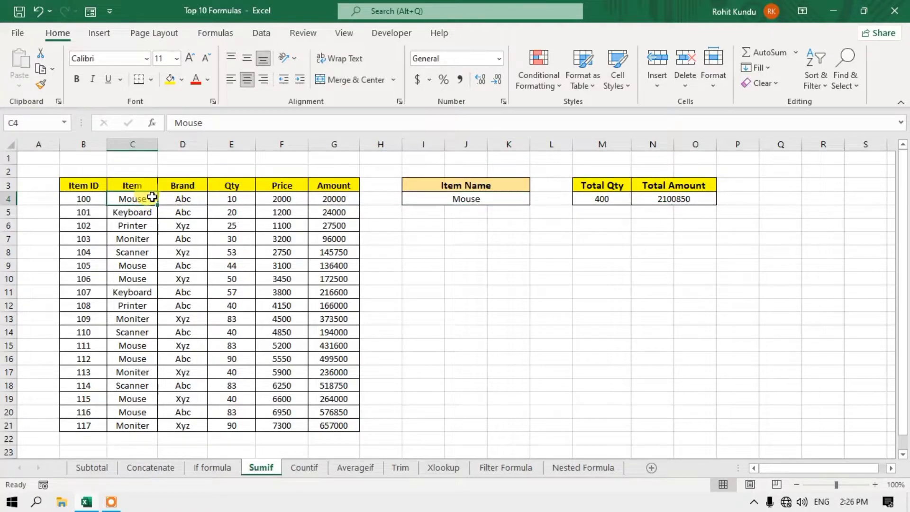
key("F2")
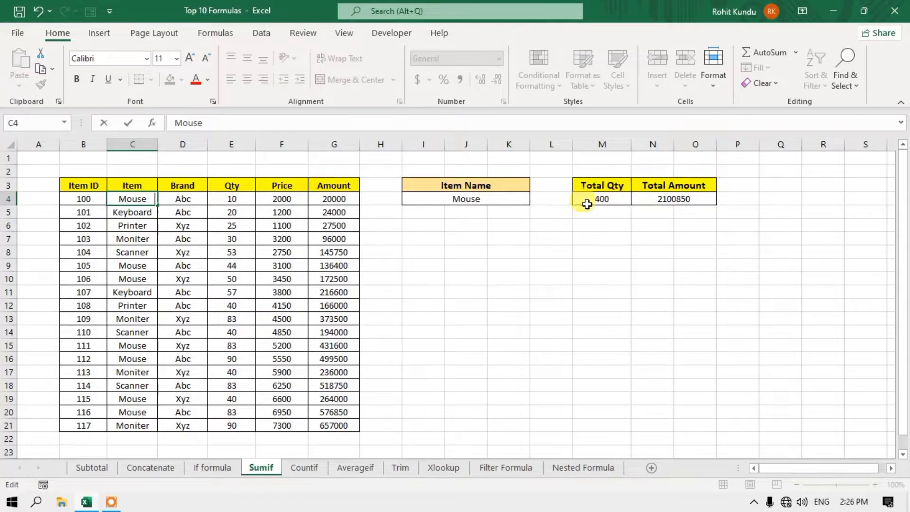
key("Return")
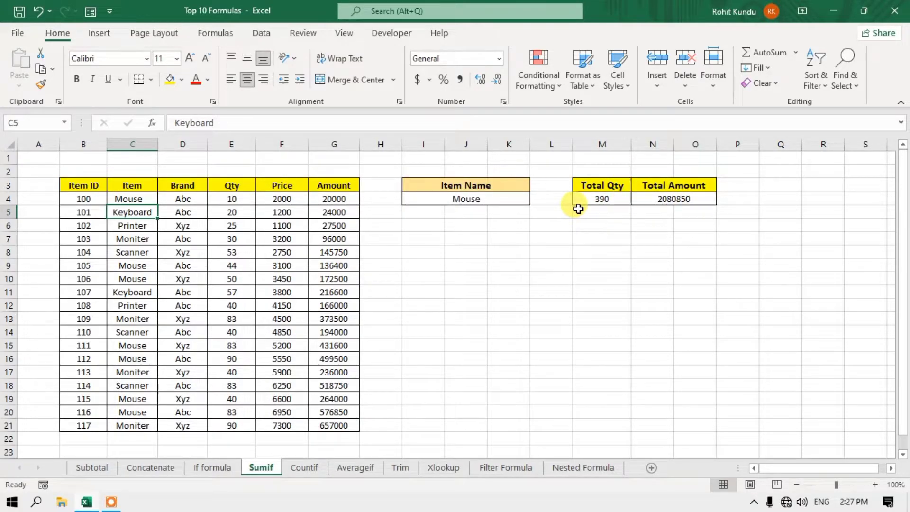
left_click(142, 202)
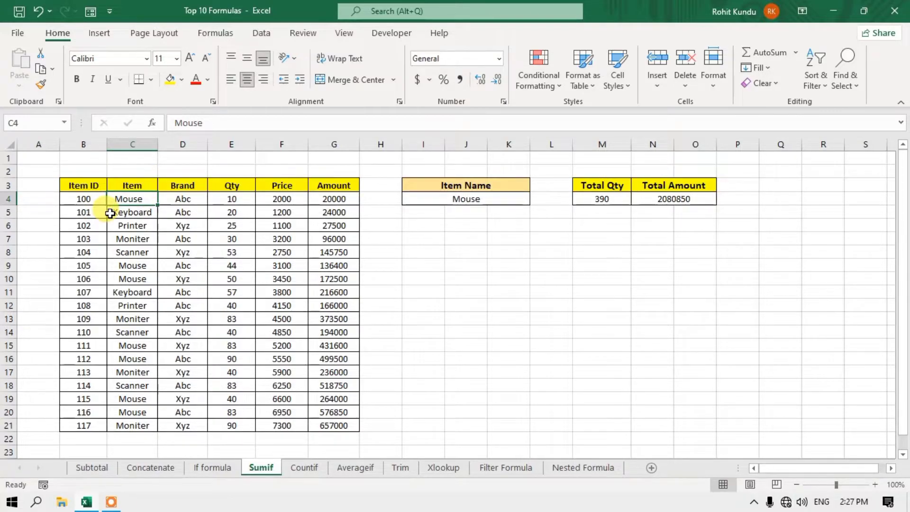
left_click(476, 196)
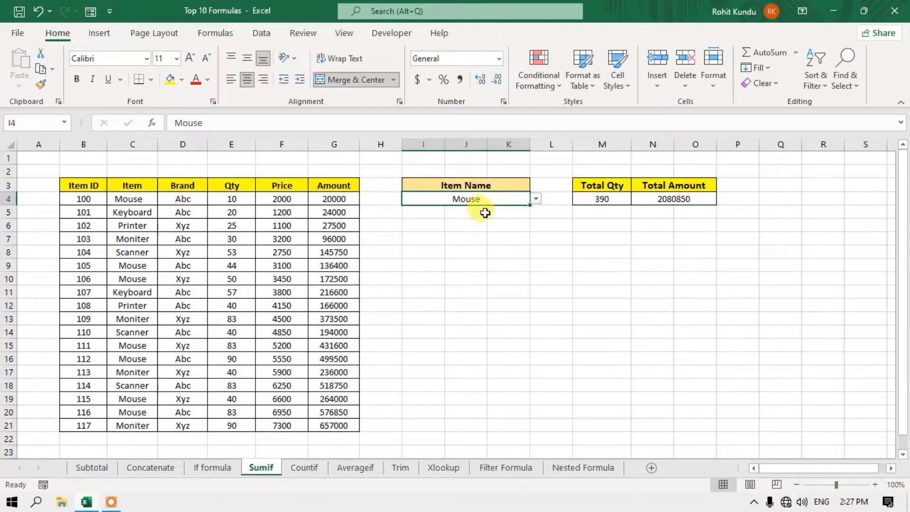
left_click(590, 198)
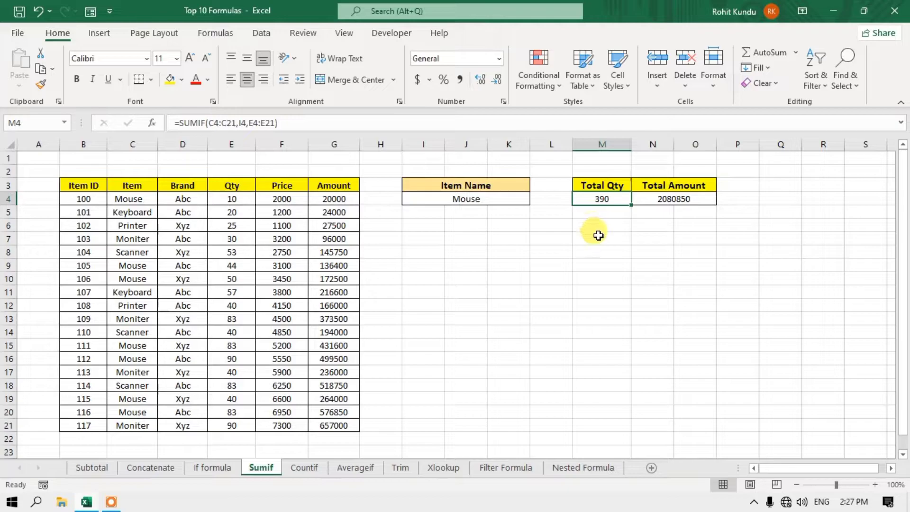
- Delete the trailing space after Mouse in C4 so Total Qty returns to 400
left_click(137, 201)
double_click(136, 200)
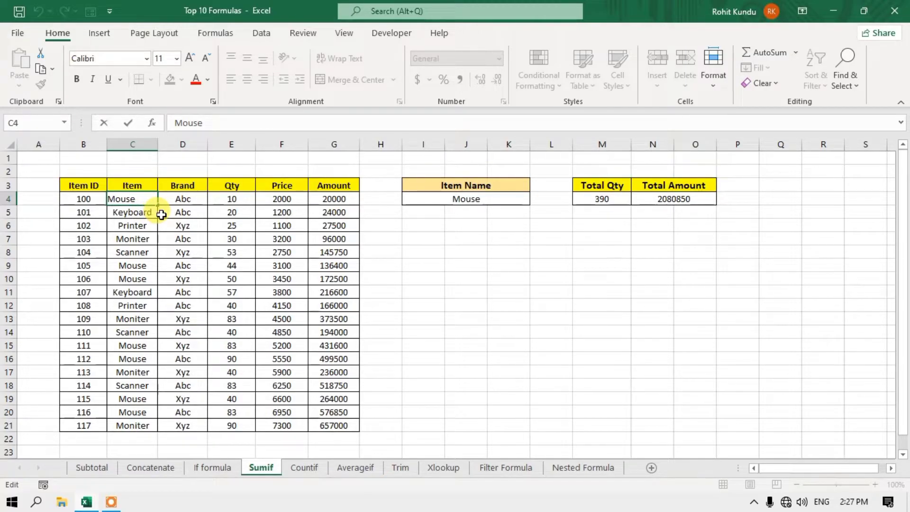
key("BackSpace")
key("Return")
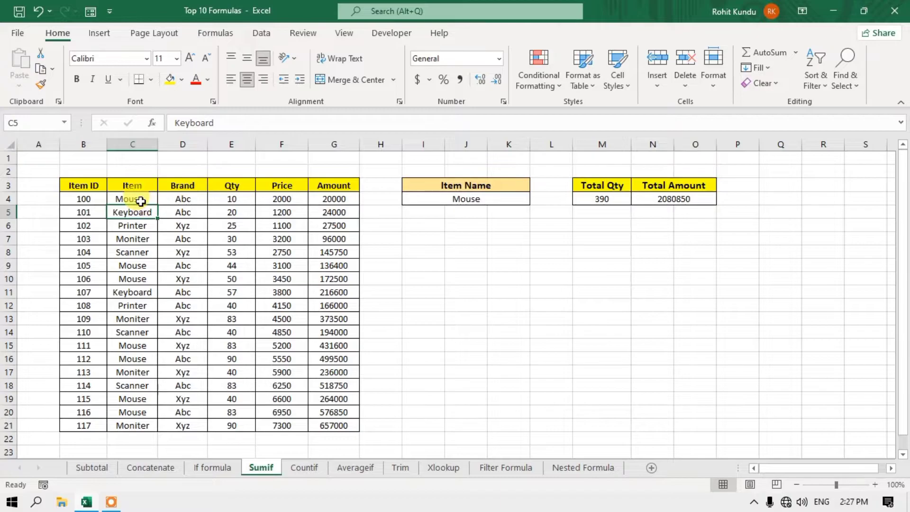
left_click(141, 201)
key("F2")
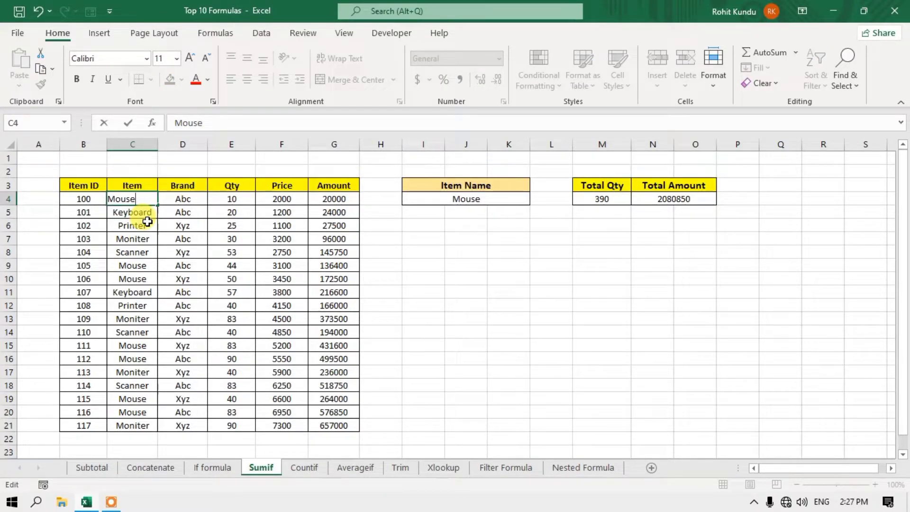
key("Return")
left_click(607, 207)
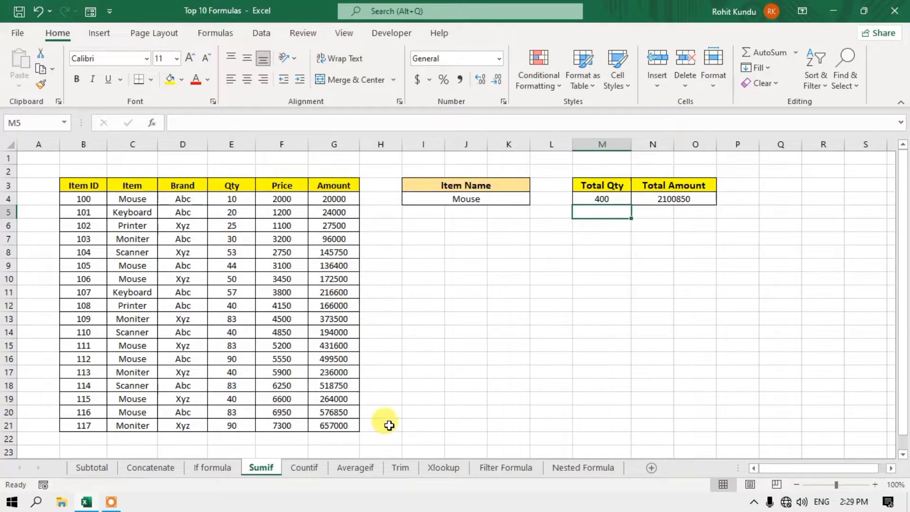
- On the Trim sheet, give the block H3:J10 All Borders
left_click(404, 470)
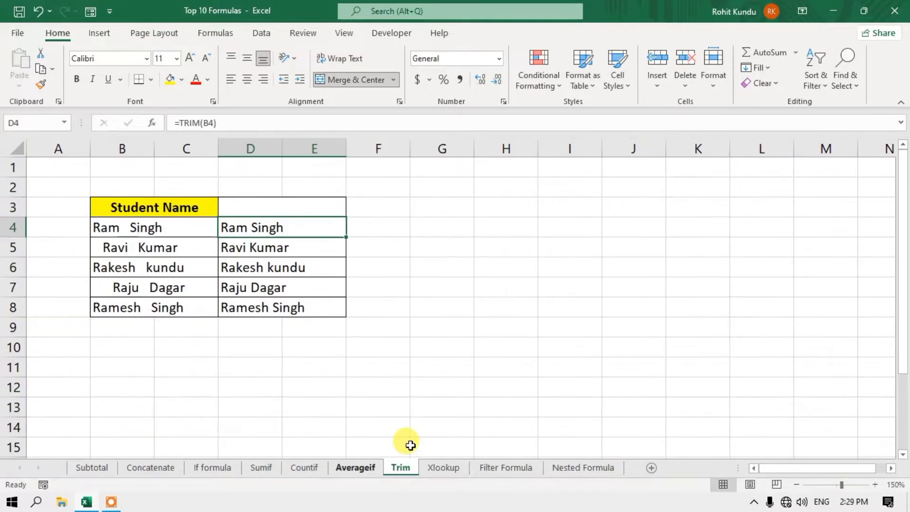
left_click_drag(496, 216, 628, 338)
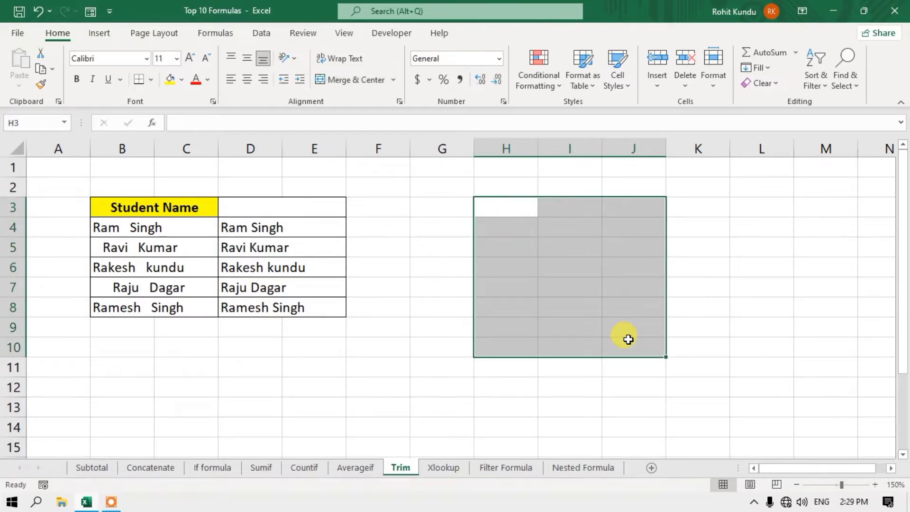
left_click(151, 85)
left_click(198, 213)
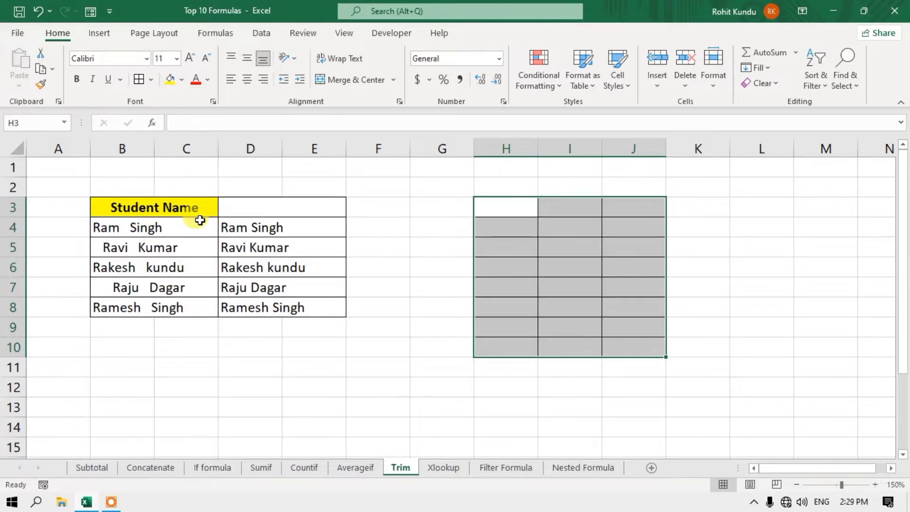
- Apply Merge Across so each row of H3:J10 becomes one cell
left_click(393, 80)
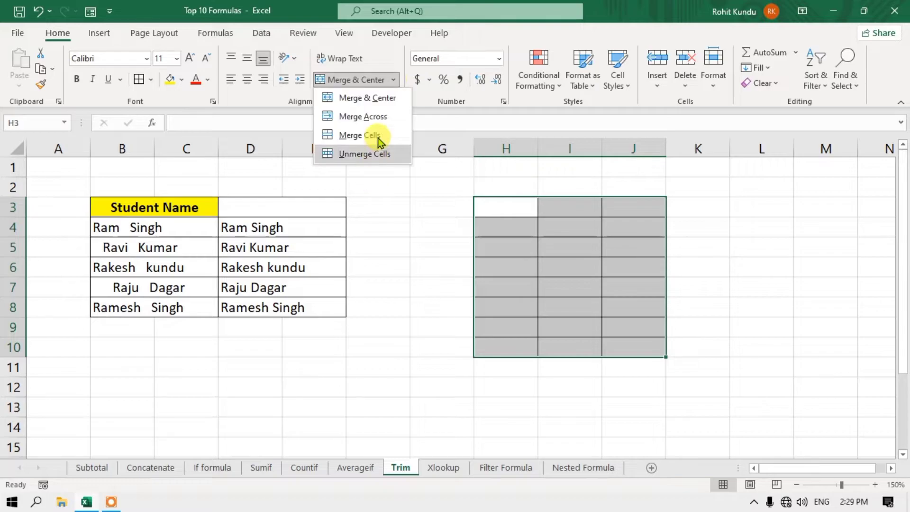
left_click(376, 119)
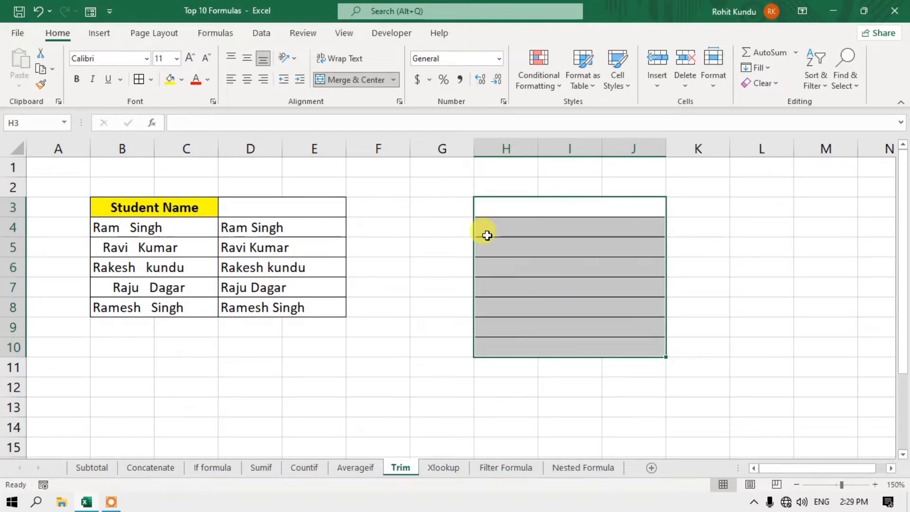
left_click(266, 35)
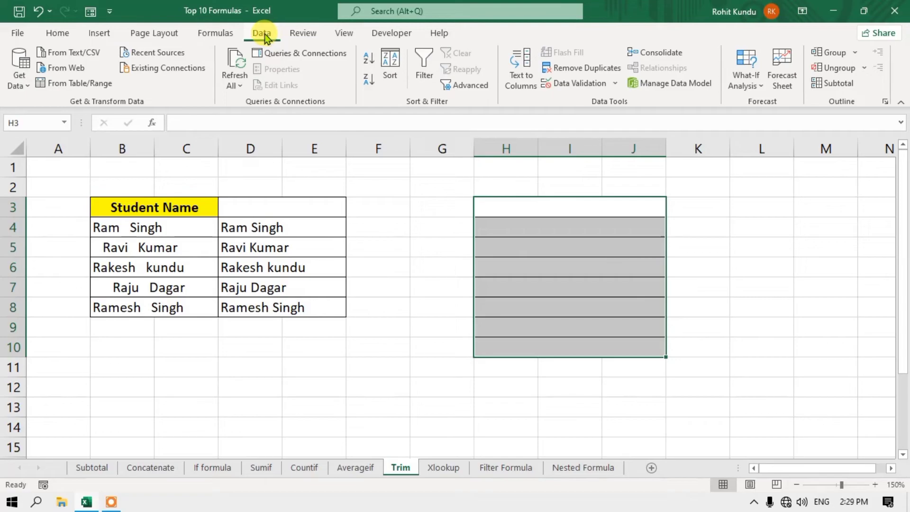
- Add a Custom data validation rule with formula =H3=TRIM(H3) to the merged rows
left_click(592, 87)
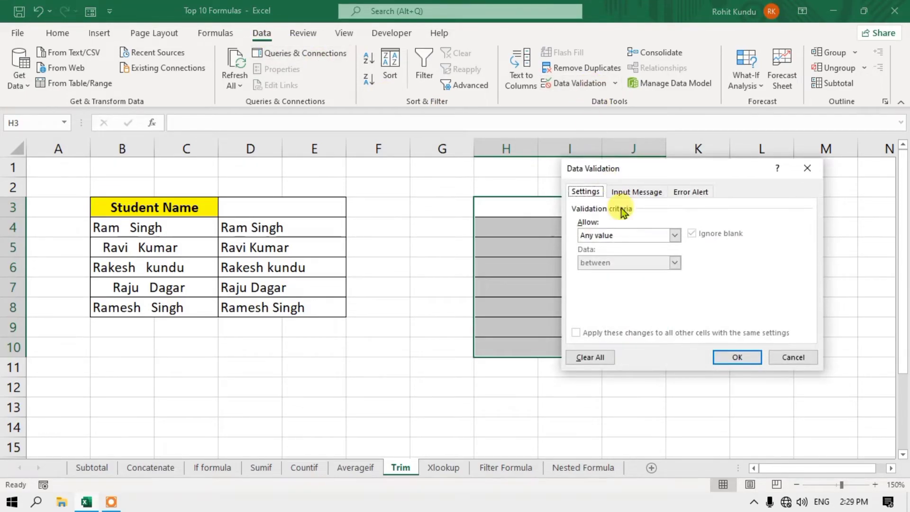
left_click(673, 235)
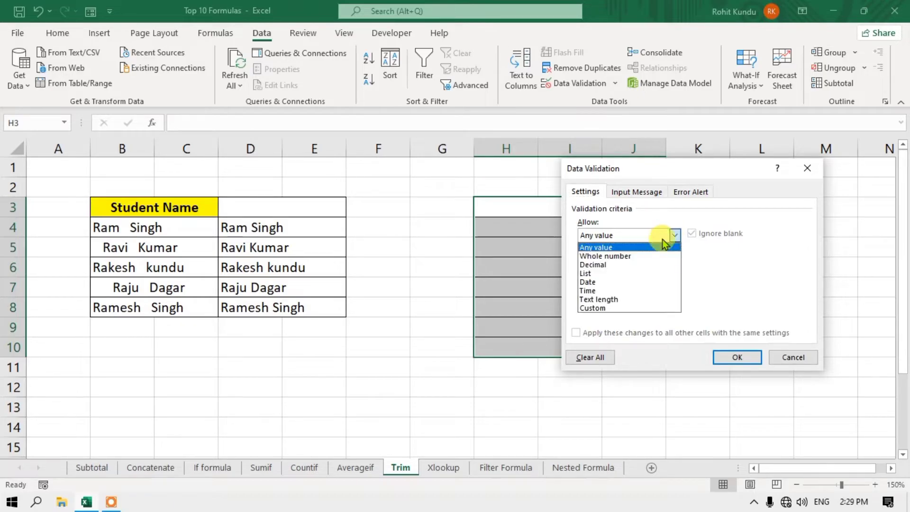
left_click(640, 307)
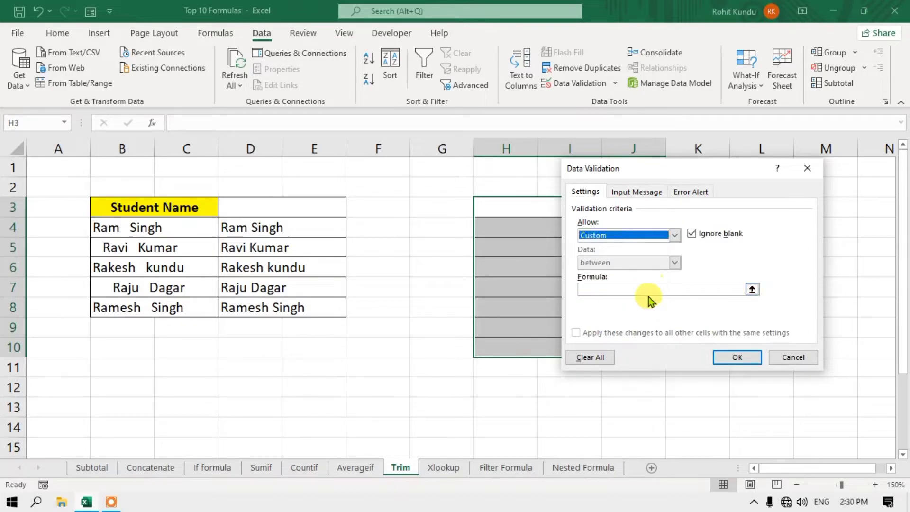
left_click(652, 289)
left_click_drag(723, 172, 258, 90)
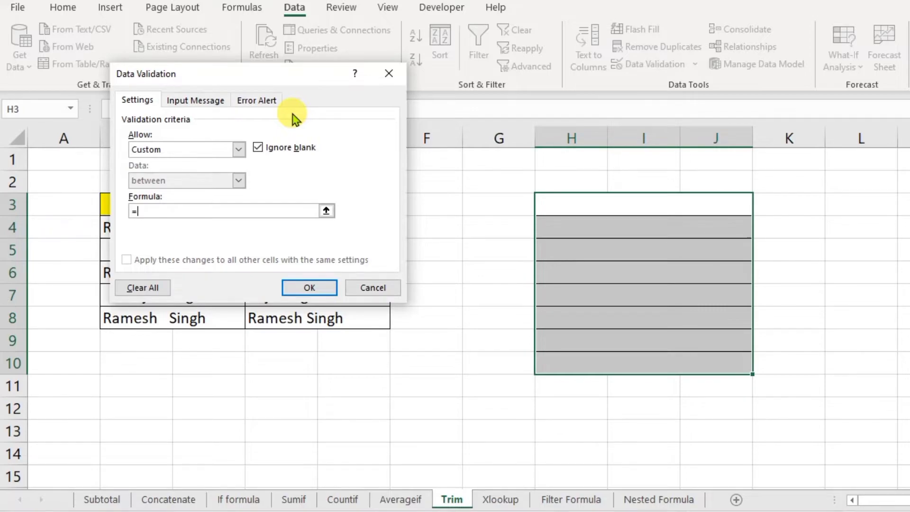
left_click(609, 203)
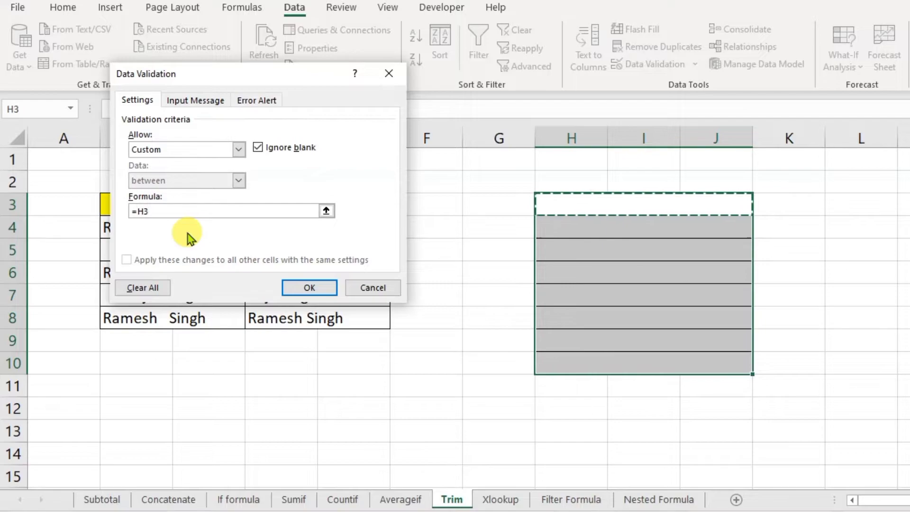
type("=")
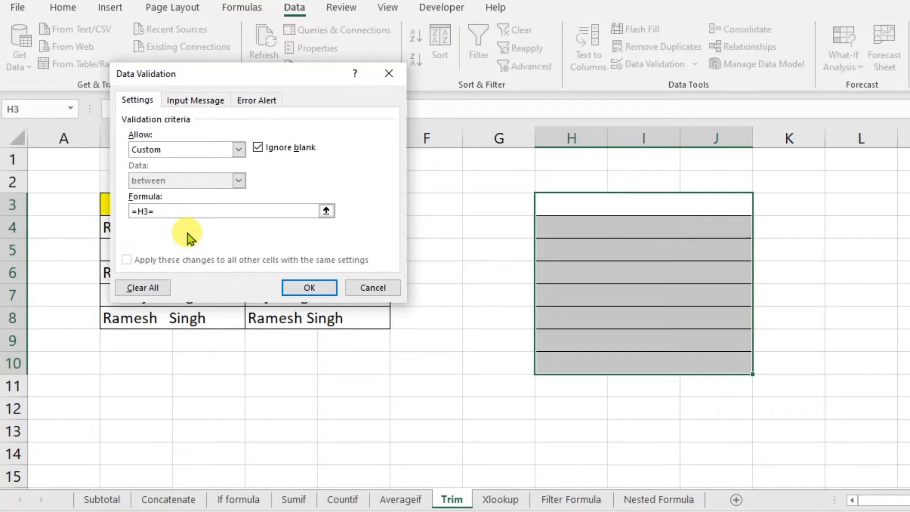
type("trim(H3")
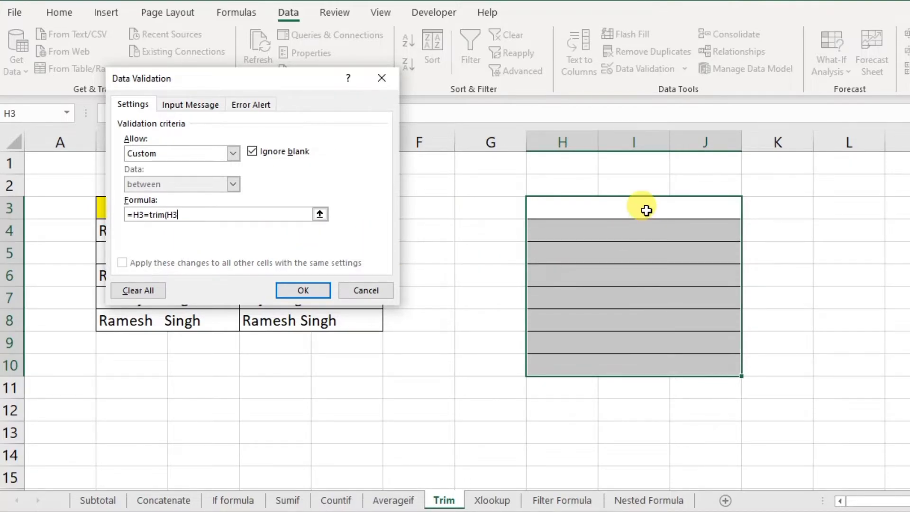
left_click(646, 210)
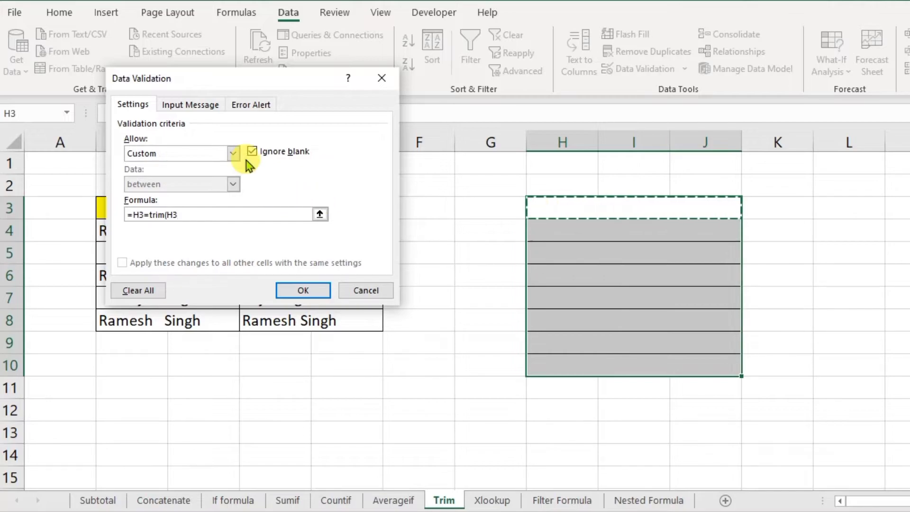
type(")")
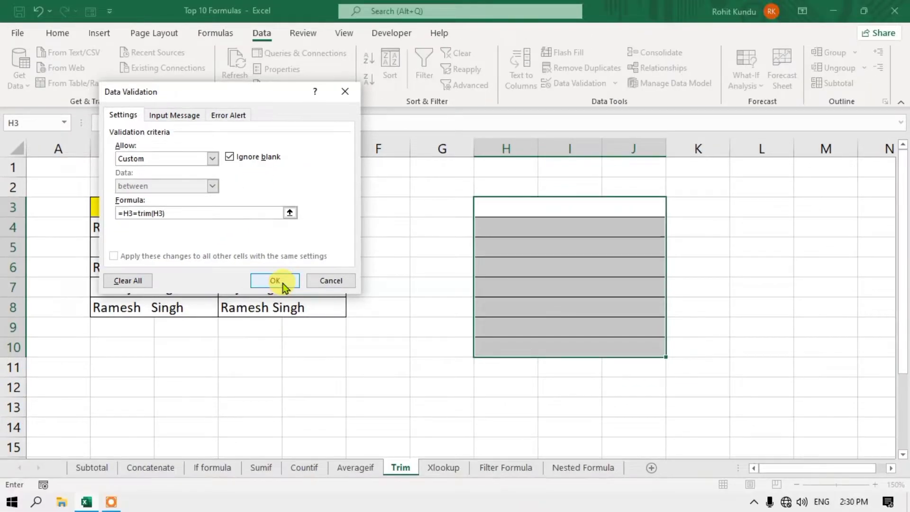
left_click(274, 280)
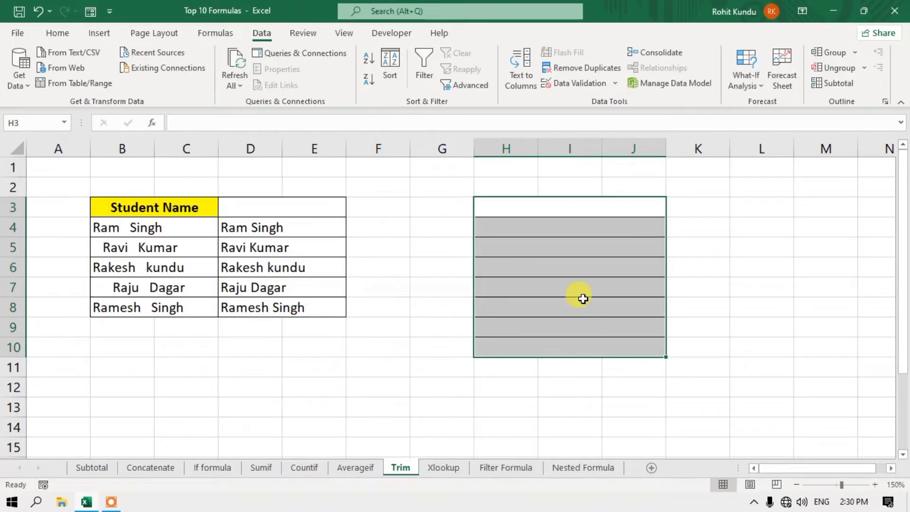
left_click_drag(583, 303, 573, 287)
- Test H3: a name with extra trailing spaces is rejected, a correctly spaced full name is accepted
left_click(548, 212)
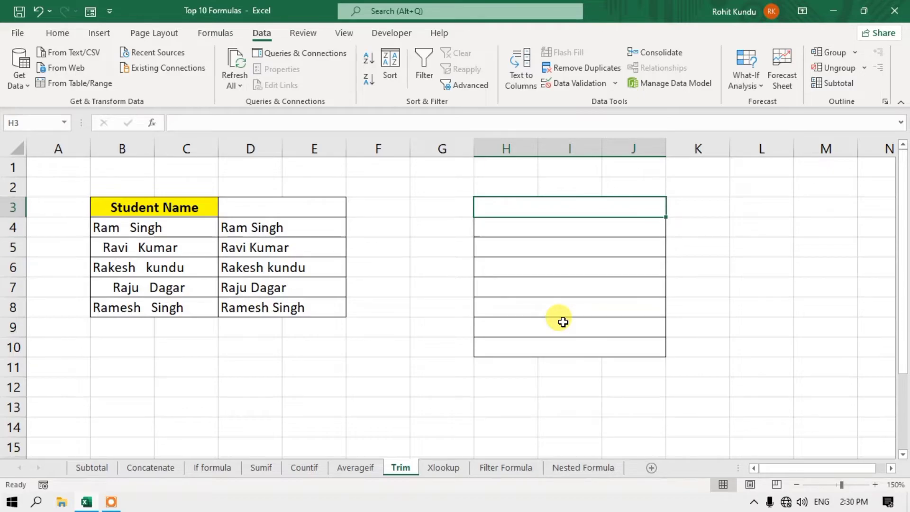
type("Rohit")
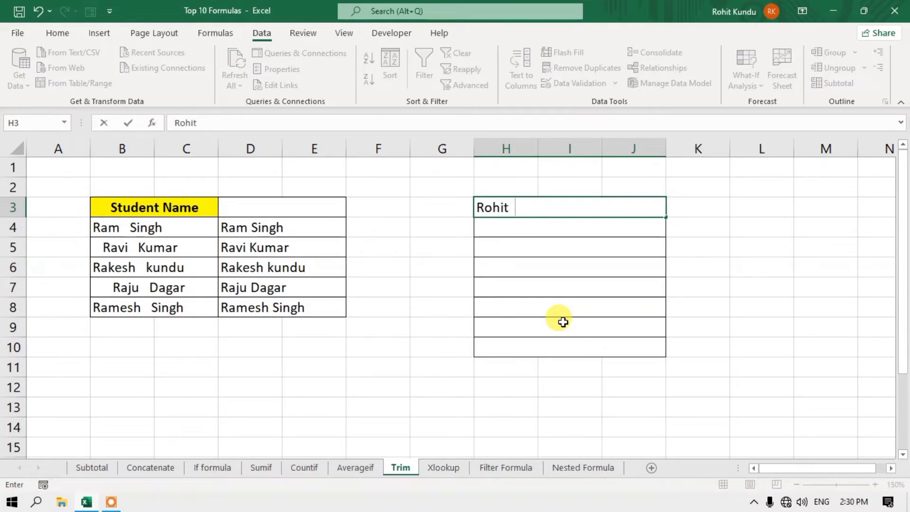
key("Return")
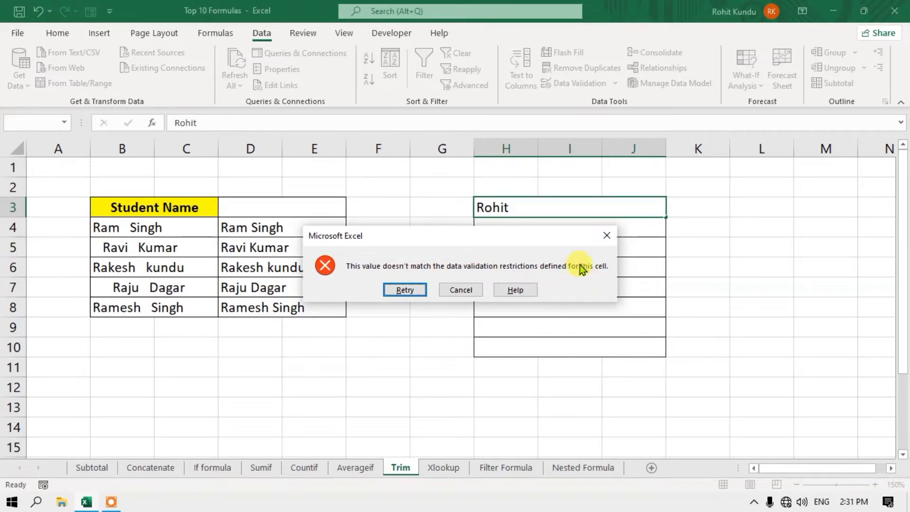
left_click(605, 236)
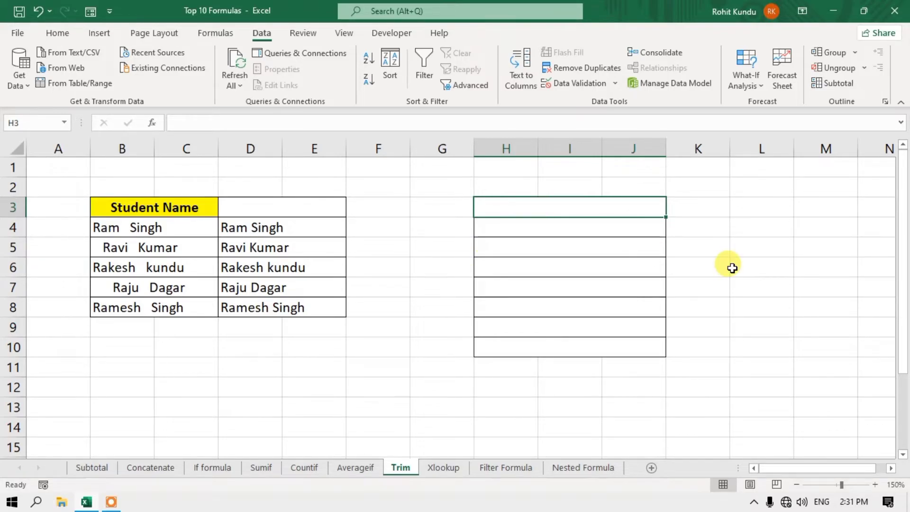
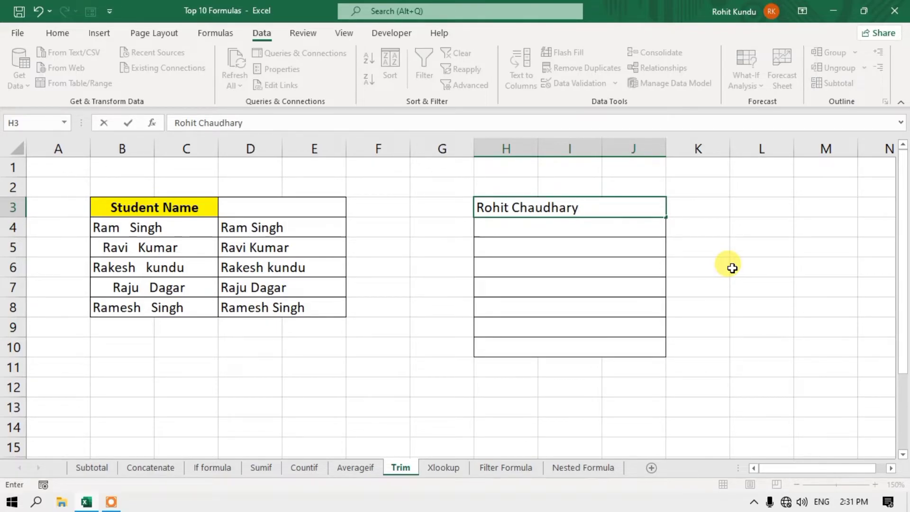
key("Return")
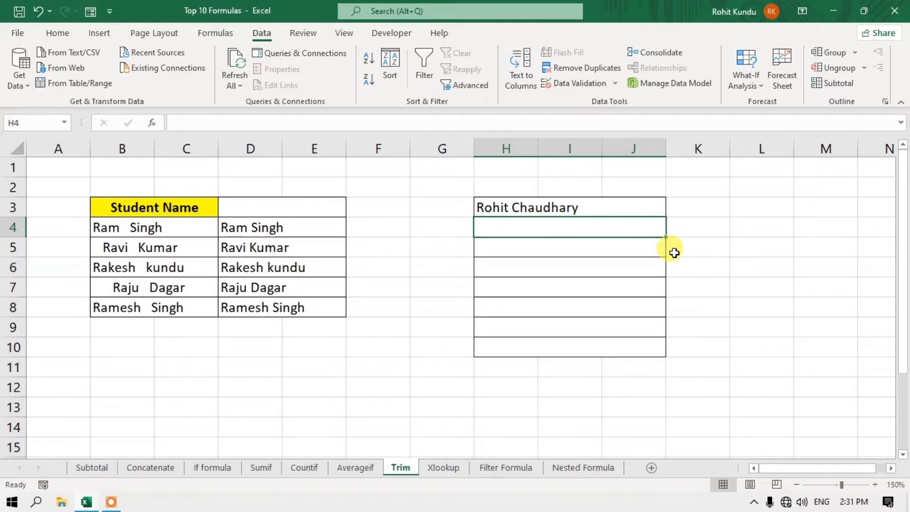
left_click(599, 212)
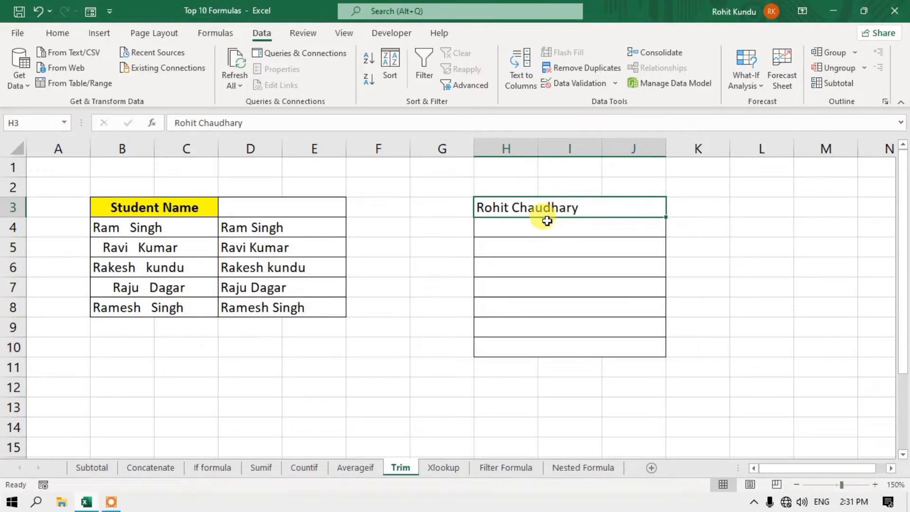
left_click(564, 326)
- Test H5 with a name with leading spaces, discard it after the error, then go to Xlookup
left_click(583, 272)
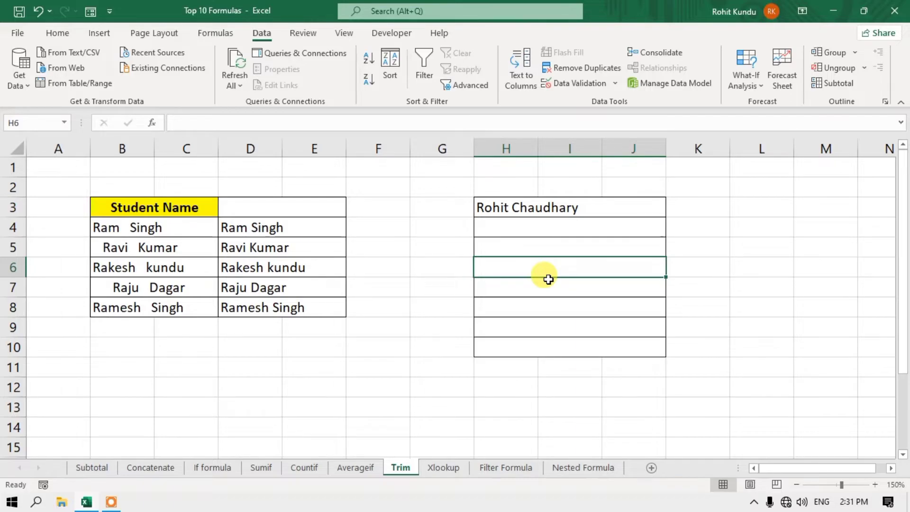
left_click(64, 32)
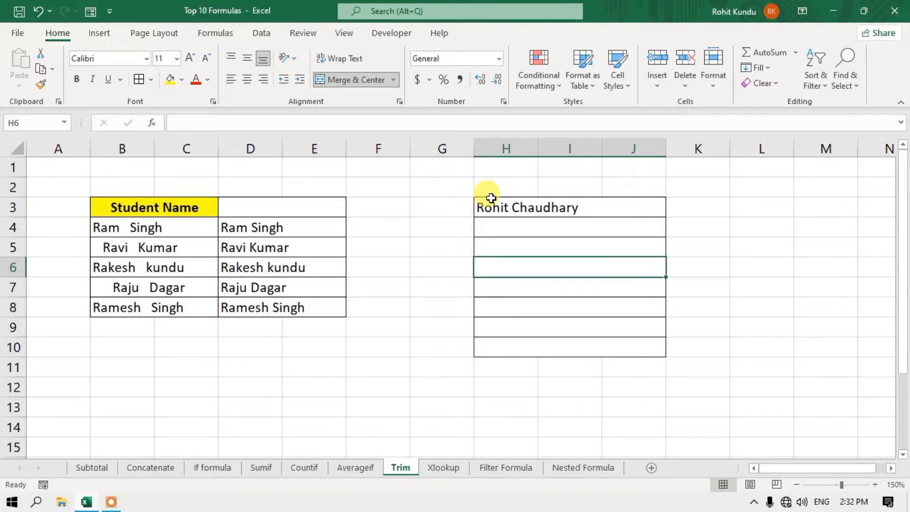
left_click(502, 243)
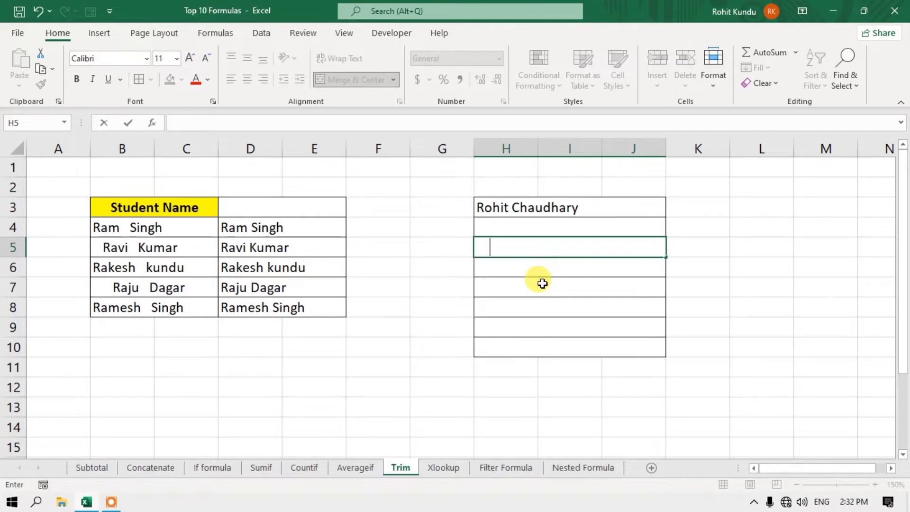
type("ram")
key("Return")
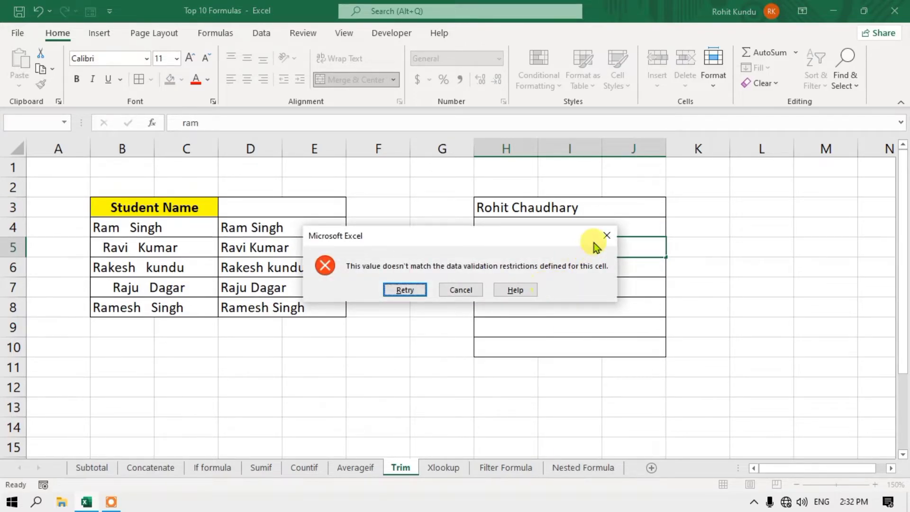
left_click(607, 234)
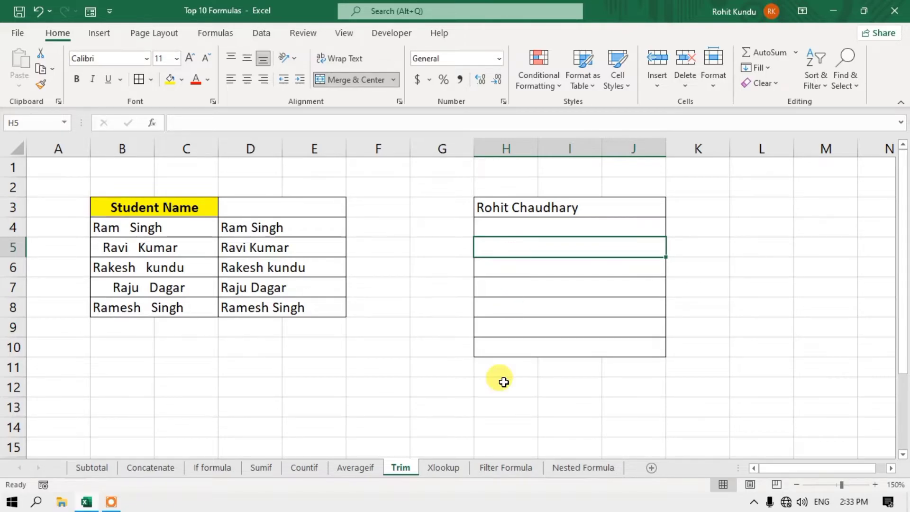
left_click(445, 469)
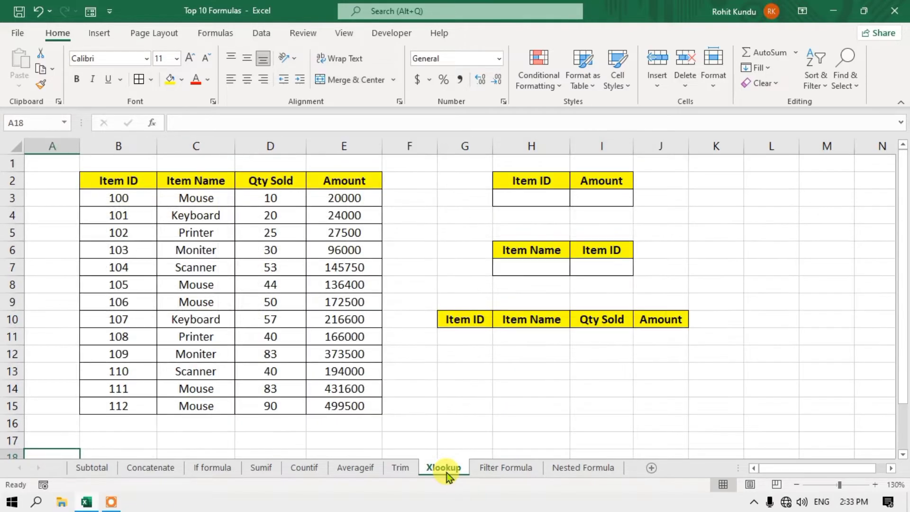
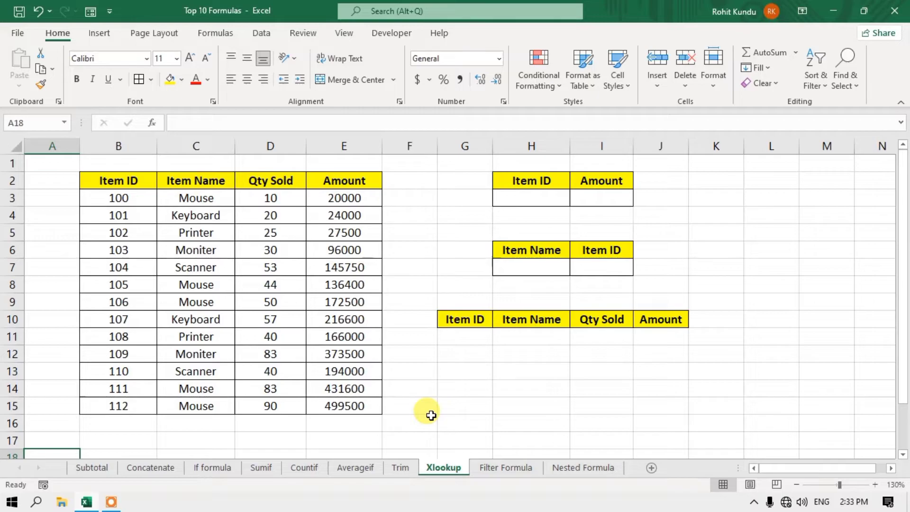
- Start an XLOOKUP in I3 with H3 as the lookup value
left_click(537, 202)
left_click(604, 202)
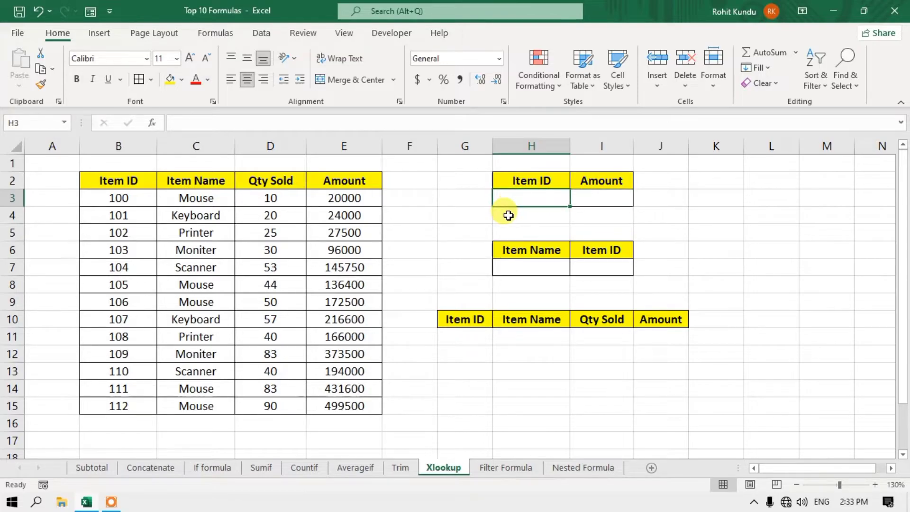
left_click(601, 199)
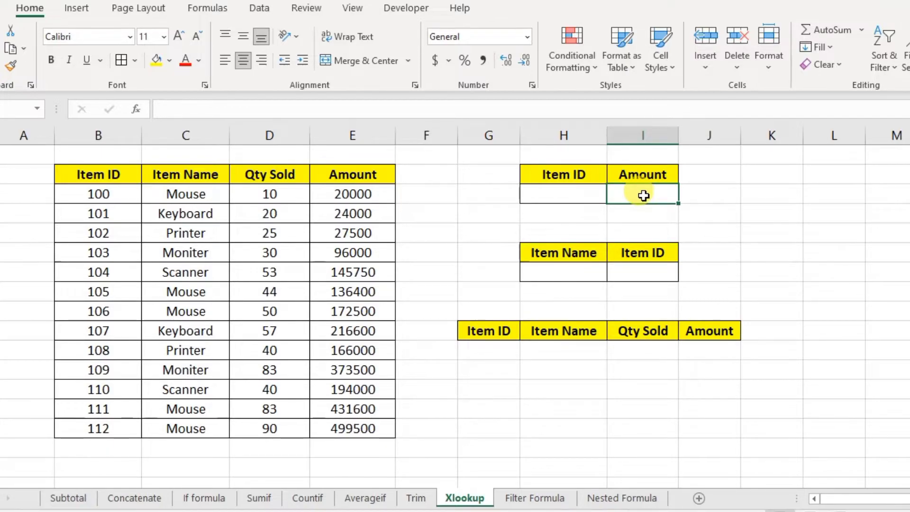
type("=xlo")
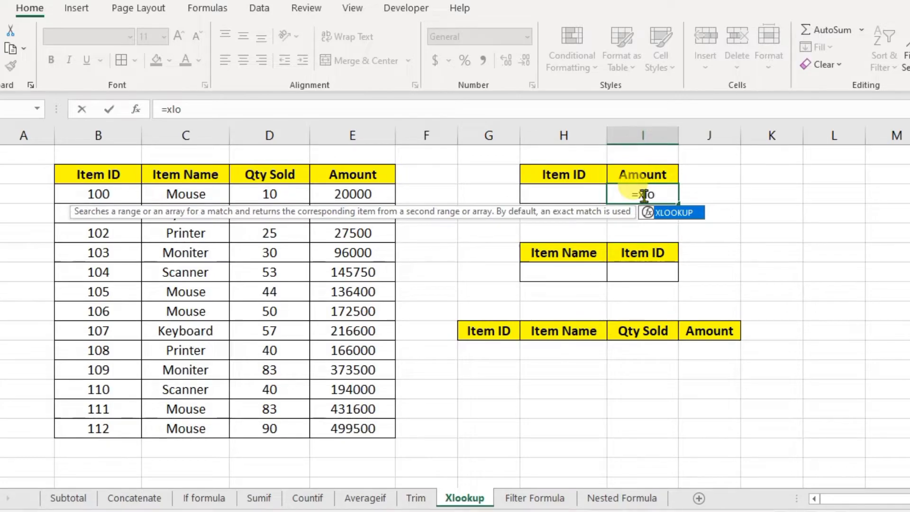
key("Tab")
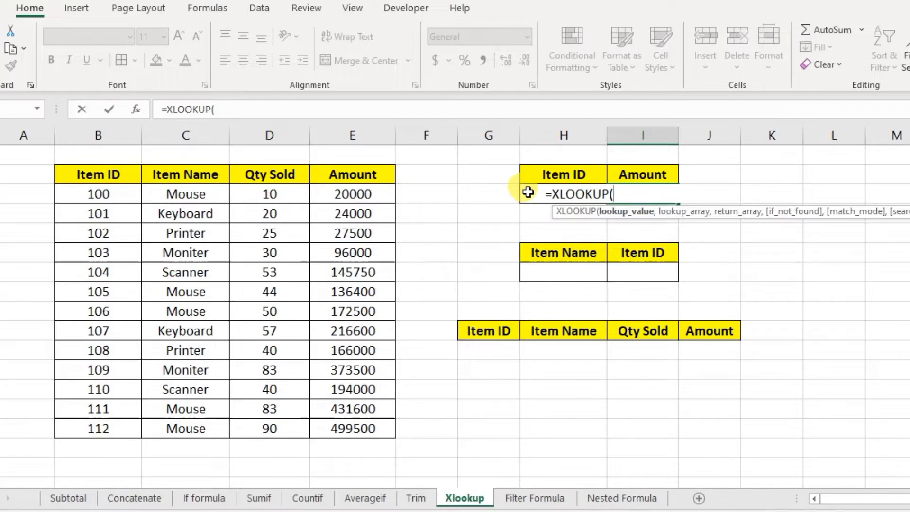
left_click(528, 191)
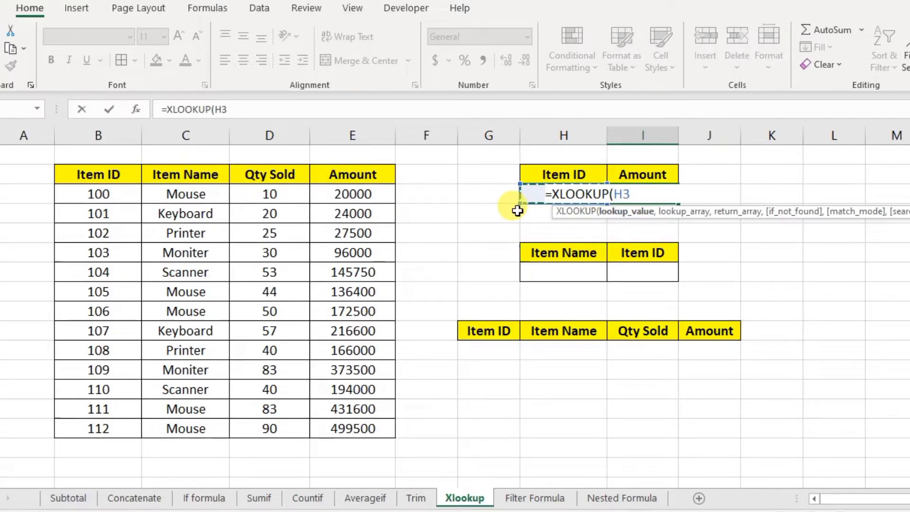
type(",")
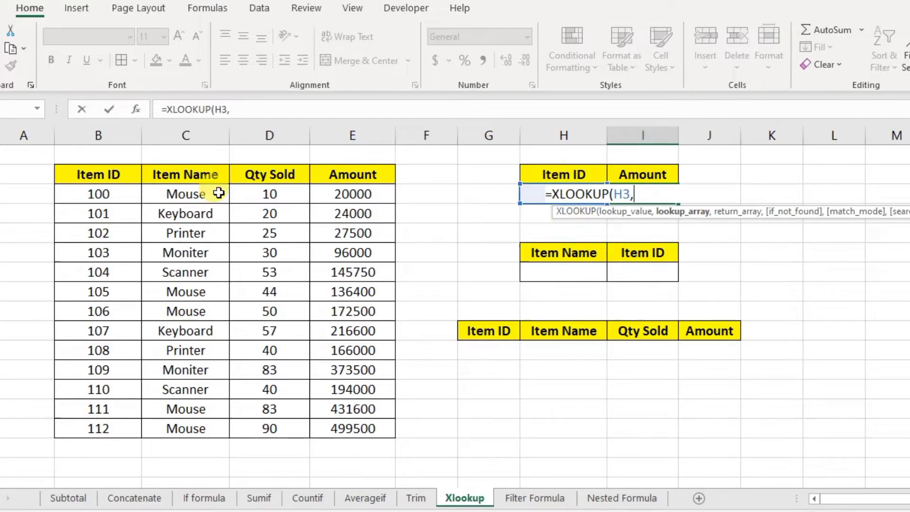
- Finish the I3 formula with lookup range B2:B15 and return range E2:E15
left_click_drag(100, 176, 102, 432)
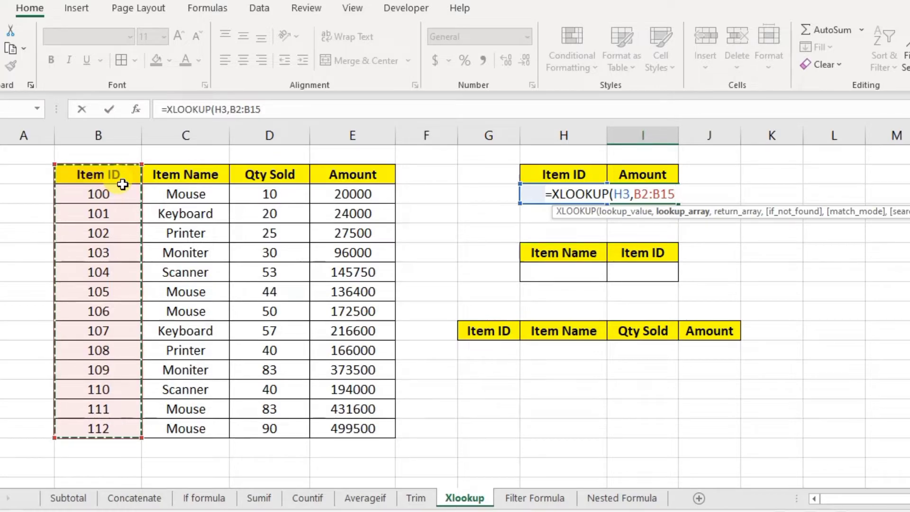
type(",")
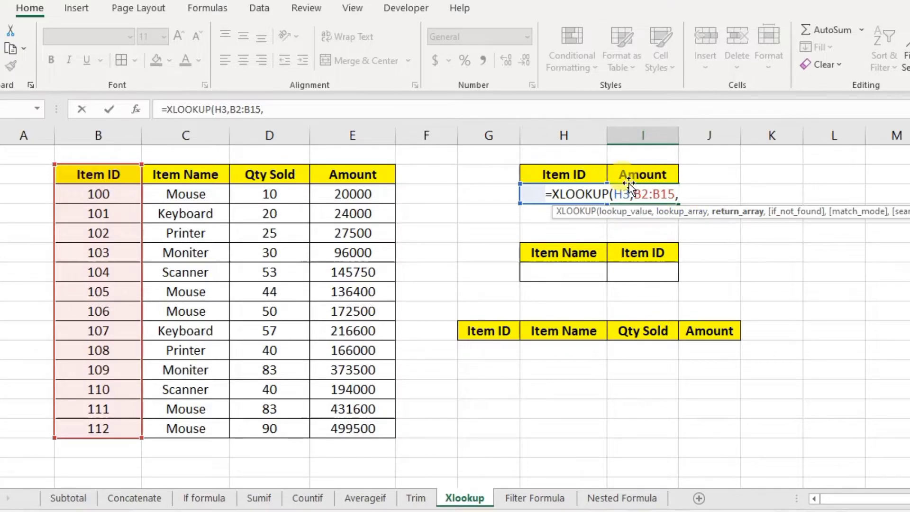
left_click_drag(369, 177, 368, 424)
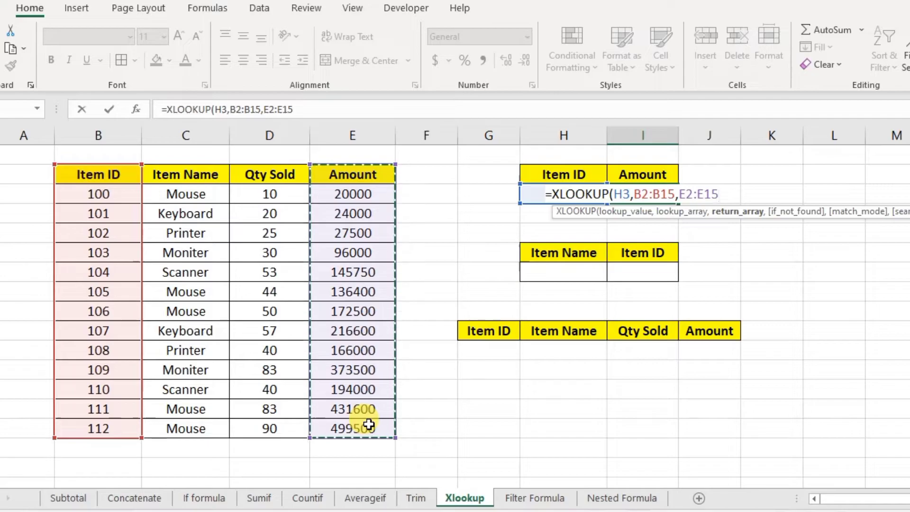
type(",")
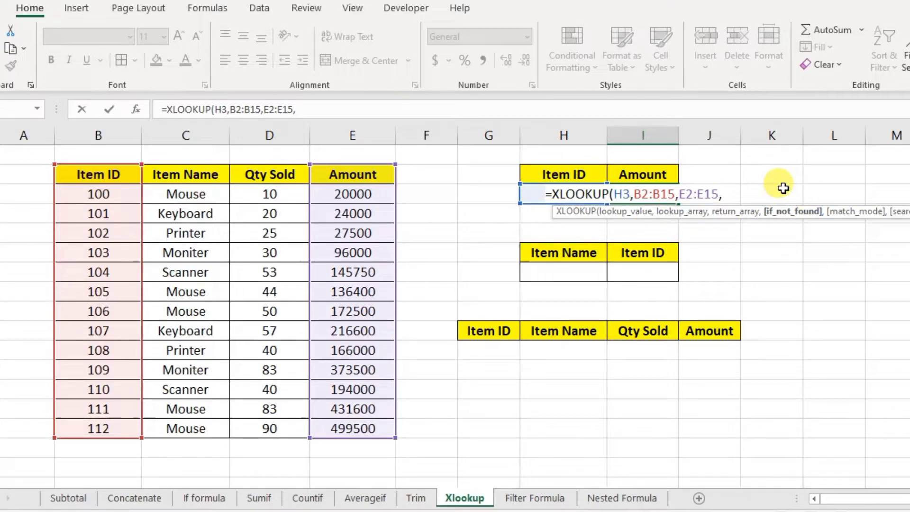
key("BackSpace")
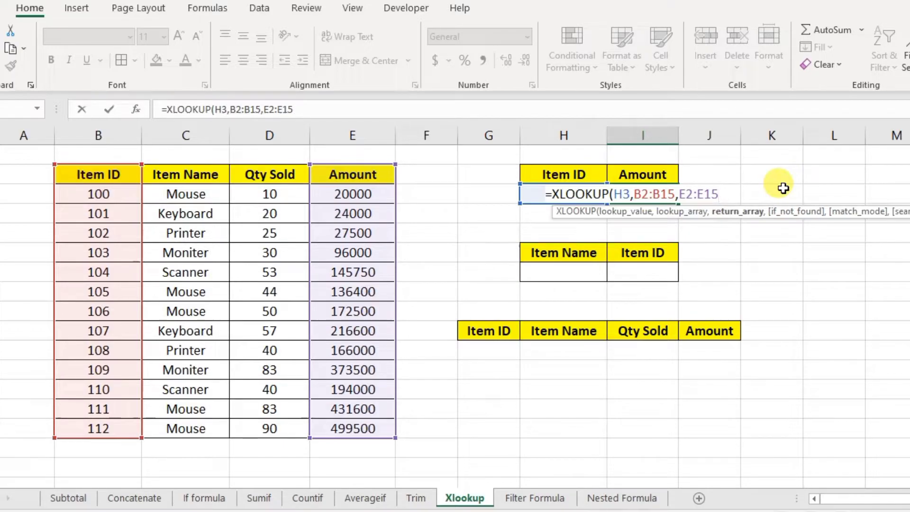
type(")")
key("Return")
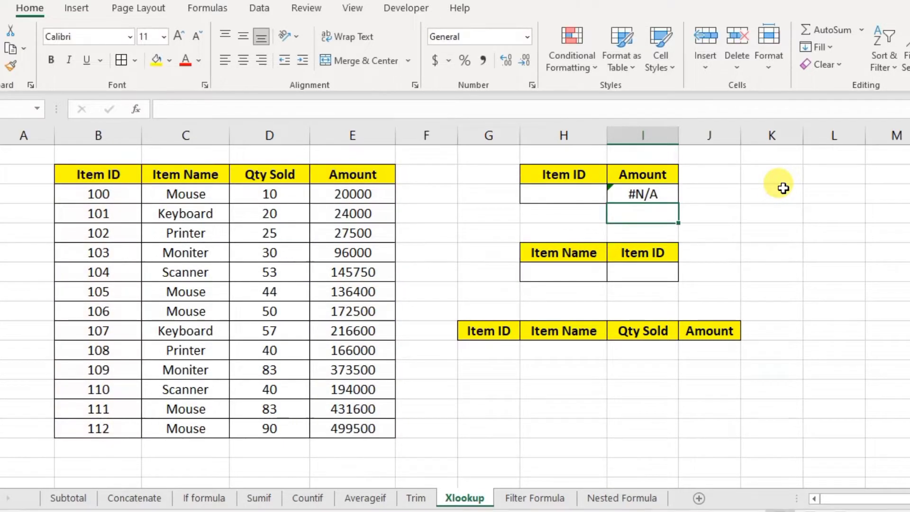
- Enter Item ID 100 in H3 and confirm I3 returns its Amount, 20000
left_click(572, 189)
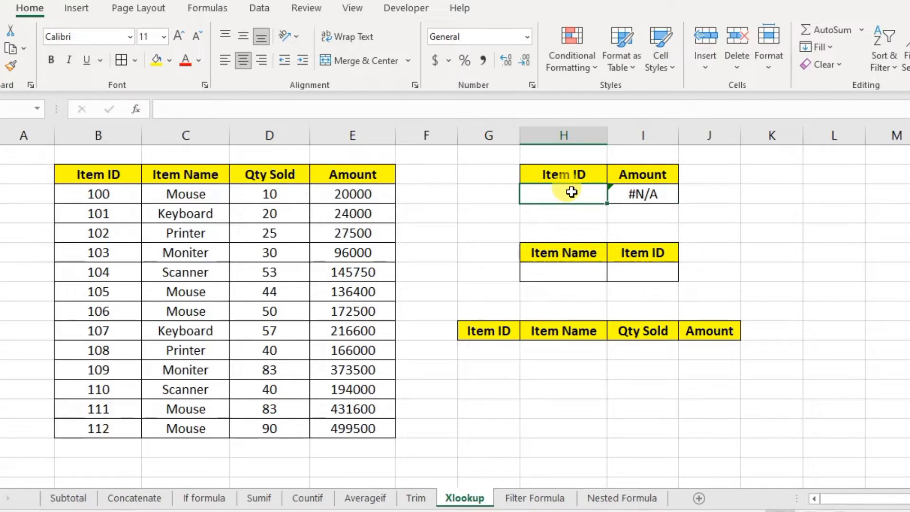
type("100")
key("Return")
left_click(654, 196)
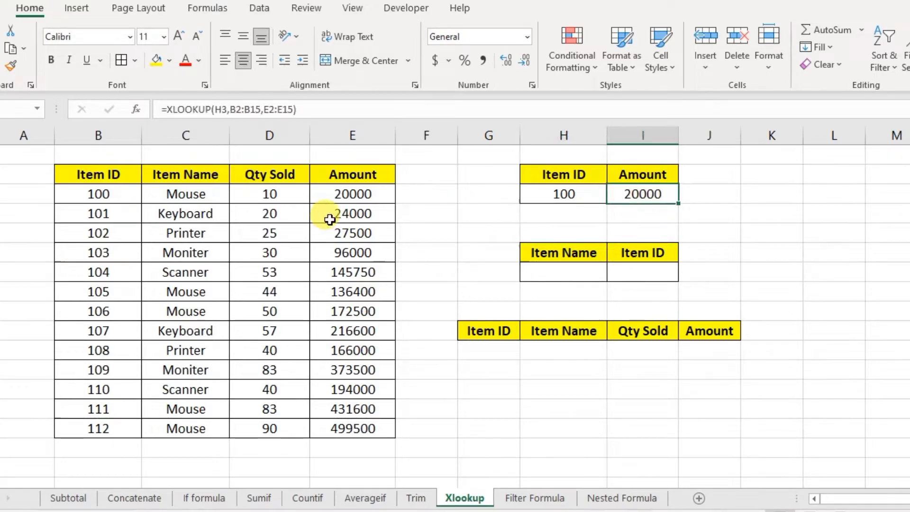
left_click(357, 192)
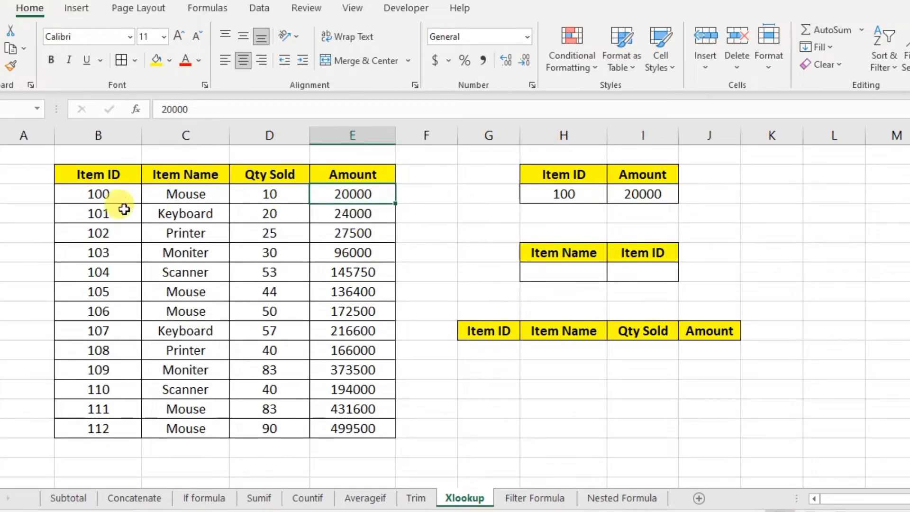
left_click(86, 196)
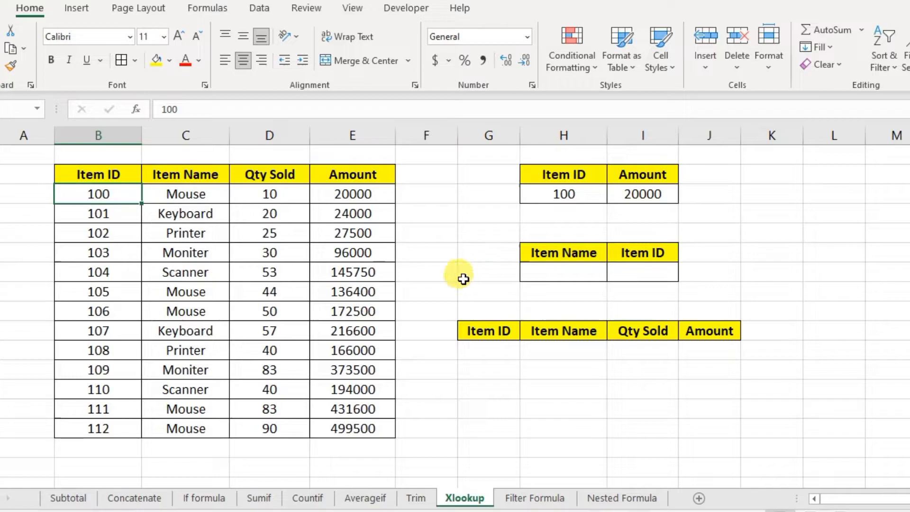
- Point out the Item Name/Item ID lookup headers and the Item ID, Item Name, Qty Sold, Amount columns
left_click(626, 276)
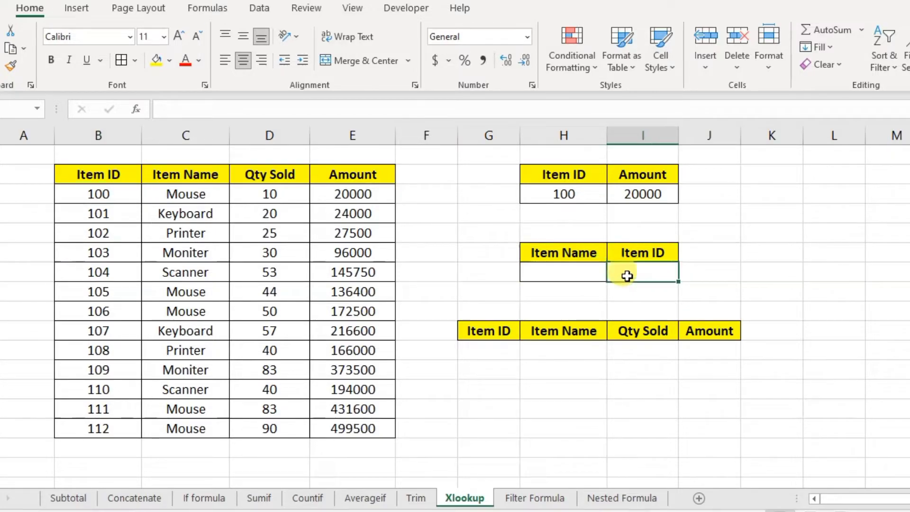
left_click(567, 255)
left_click(669, 252)
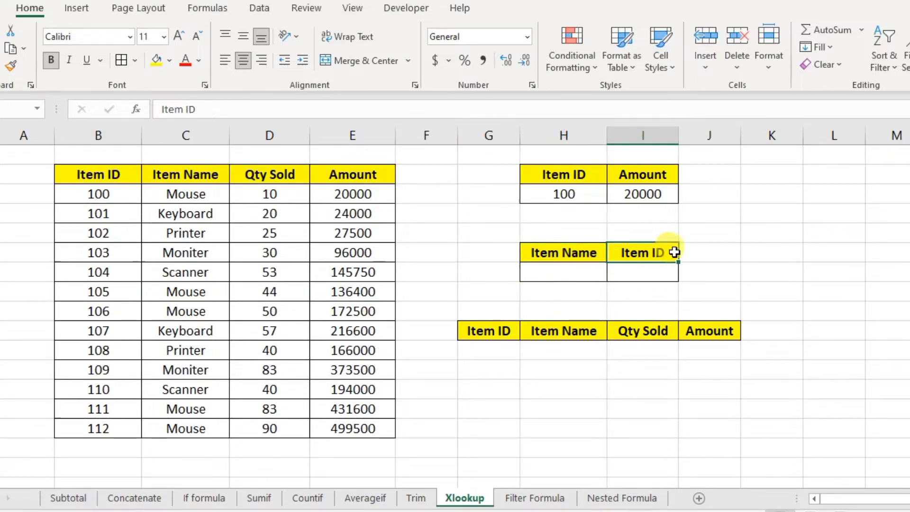
left_click(184, 170)
left_click(105, 170)
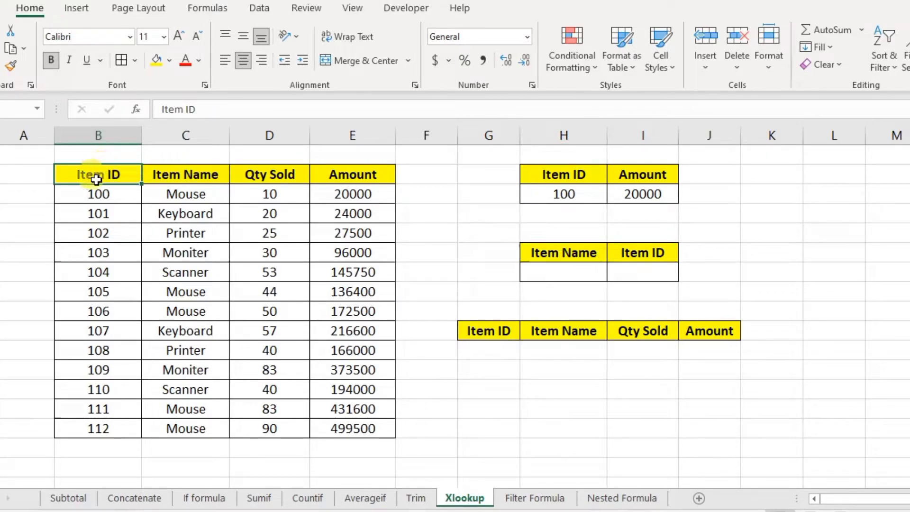
left_click(187, 174)
left_click(272, 174)
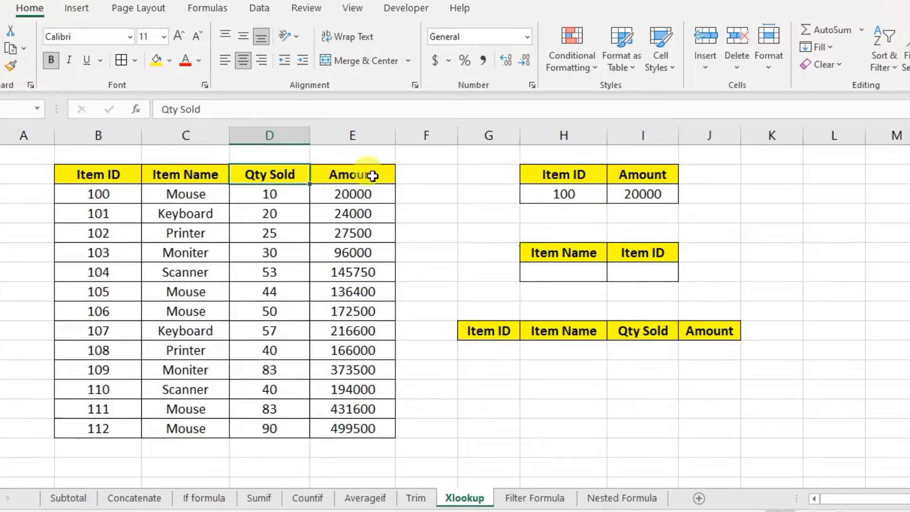
left_click(379, 176)
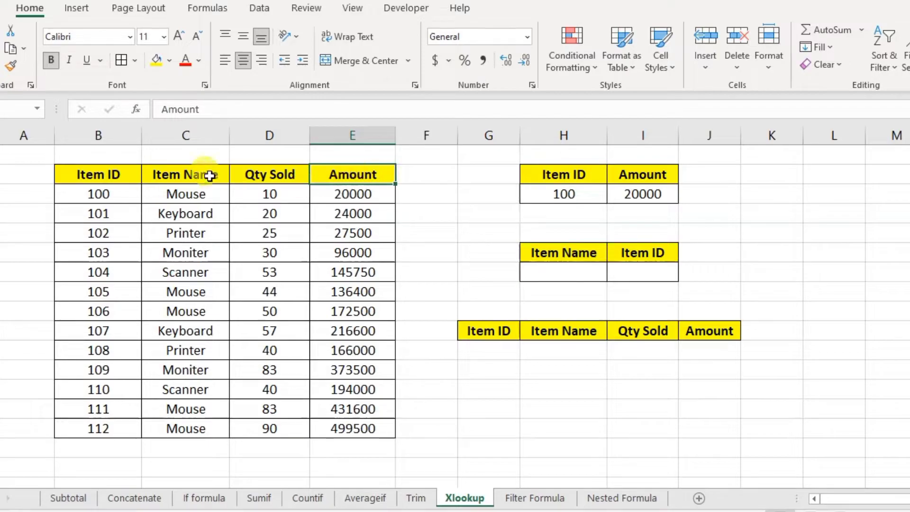
- Point out Item IDs 110 and 104, then select H7 and I7 for the next lookup
left_click(164, 173)
left_click(114, 175)
left_click(102, 388)
left_click(115, 267)
left_click(106, 391)
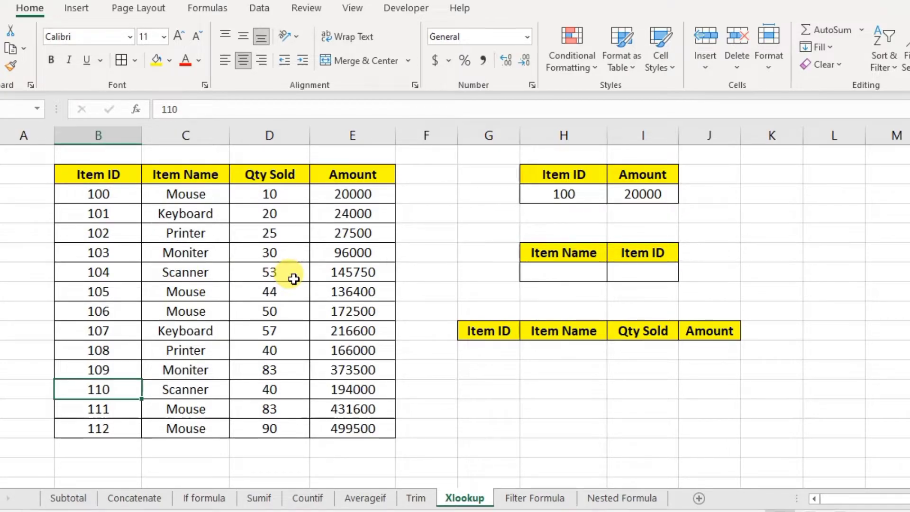
left_click(555, 266)
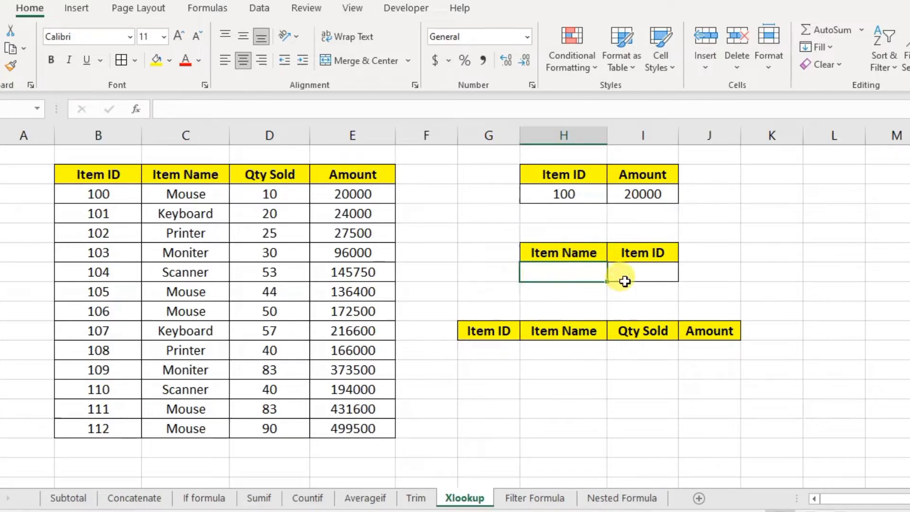
left_click(643, 272)
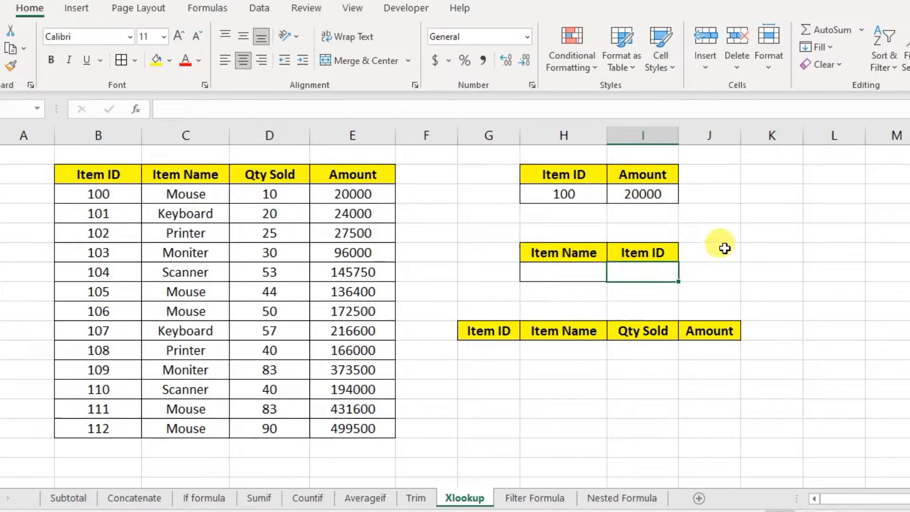
- Enter =XLOOKUP(H7,C2:C15,B2:B15,"QQQ") in I7 to find Item IDs by Item Name
type("=xlo")
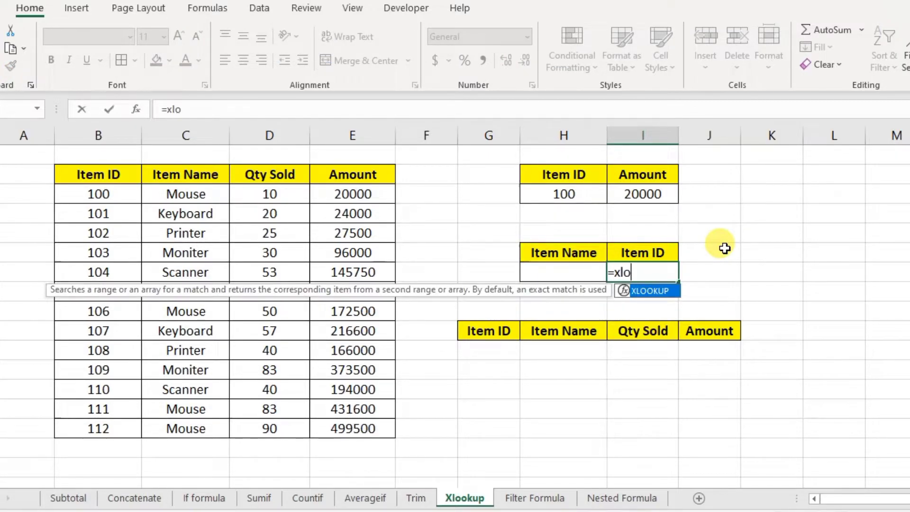
key("BackSpace")
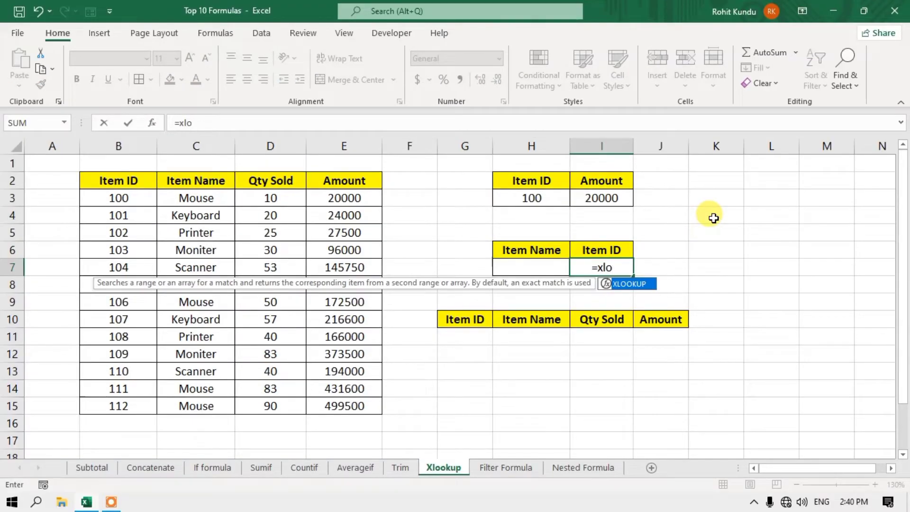
key("Tab")
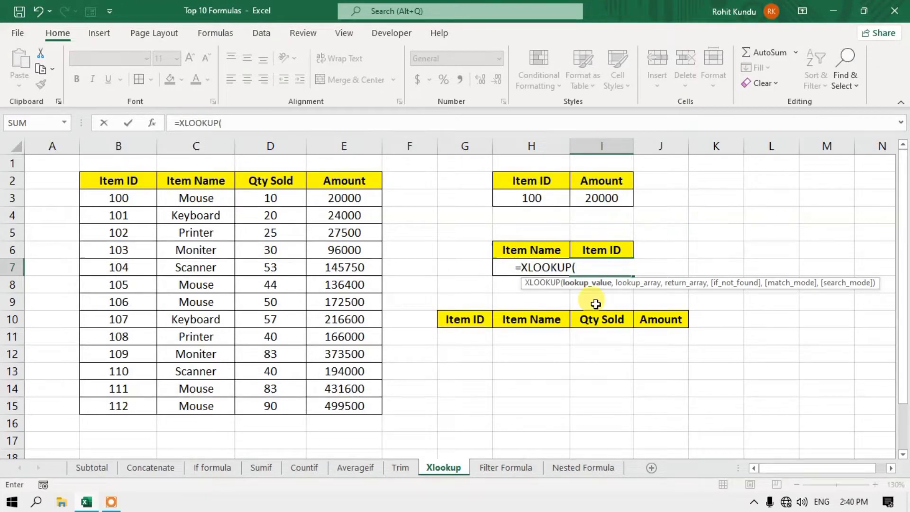
left_click(498, 270)
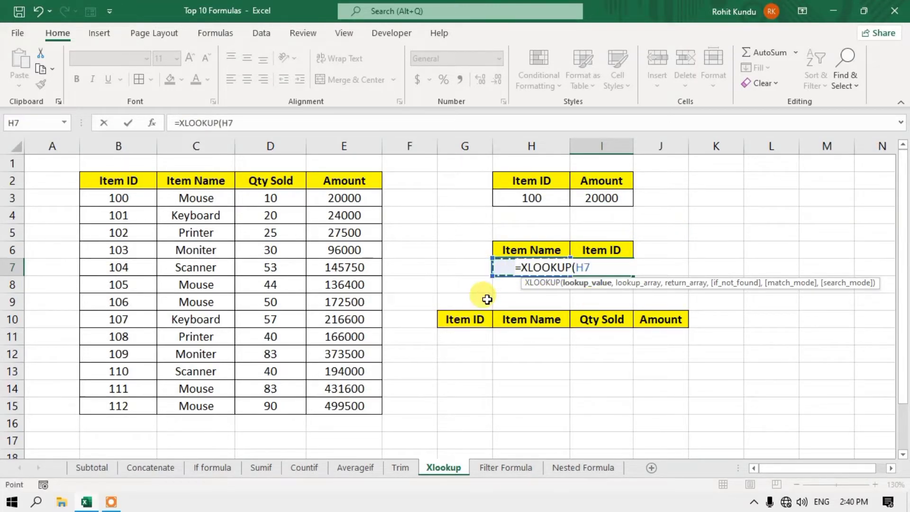
type(",")
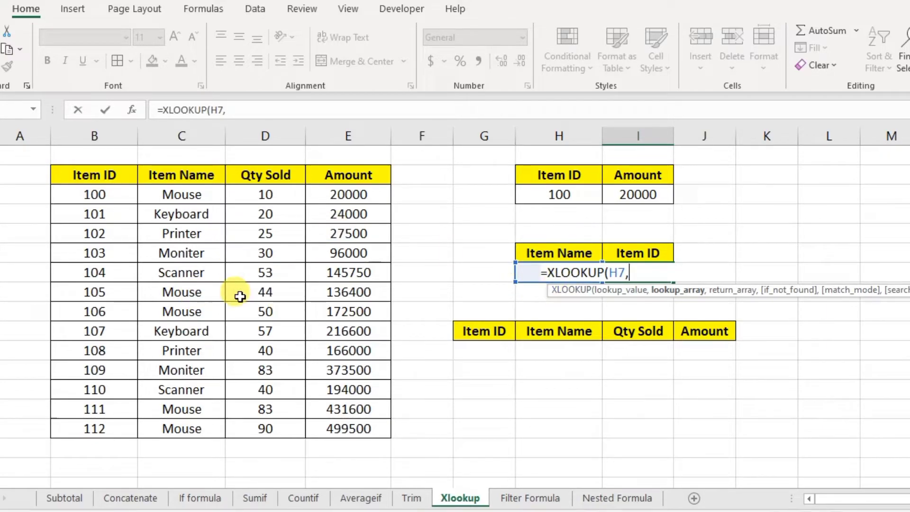
left_click_drag(169, 178, 175, 424)
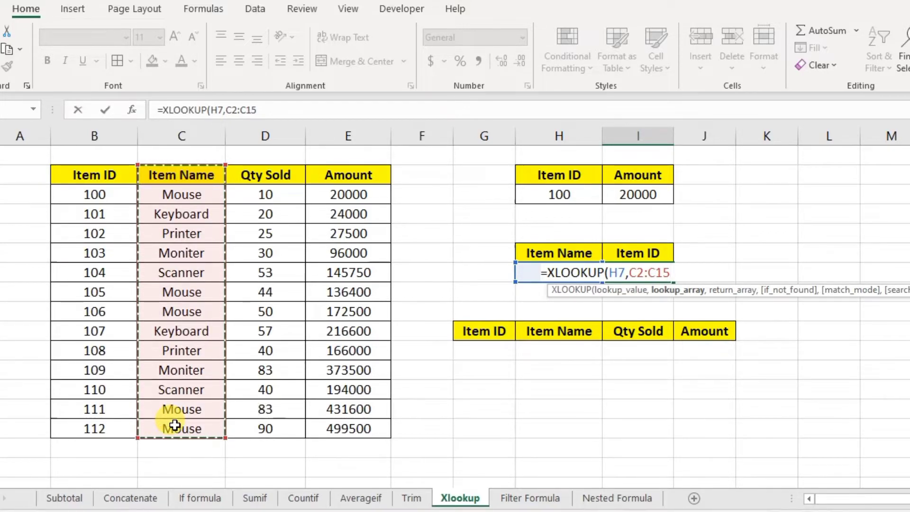
type(",")
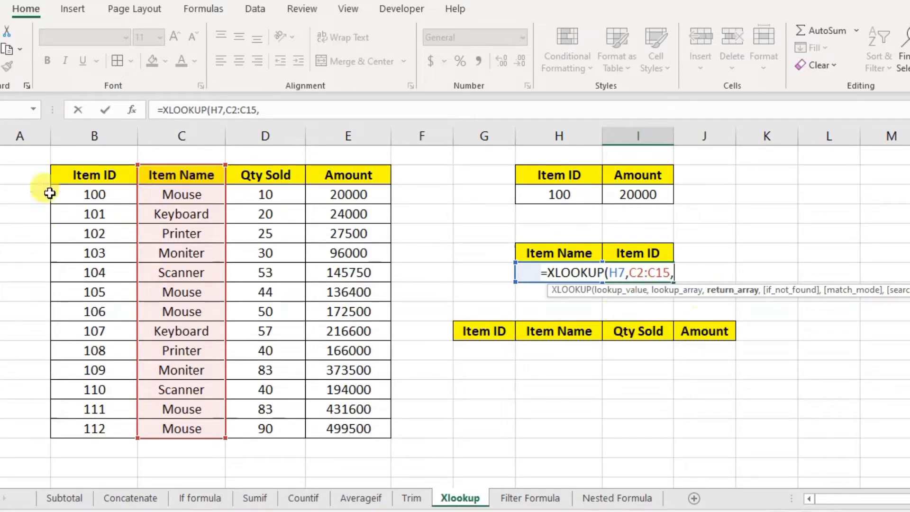
left_click_drag(104, 175, 95, 431)
type(",")
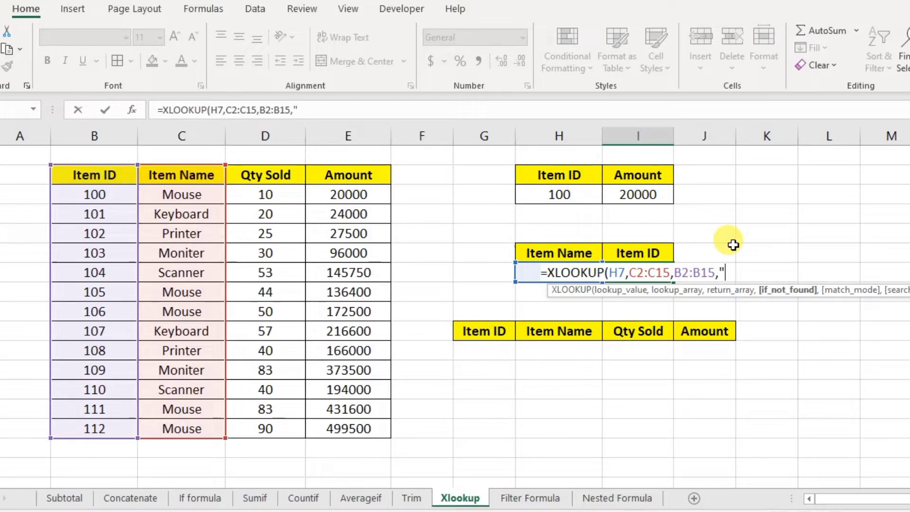
type("QQQ")
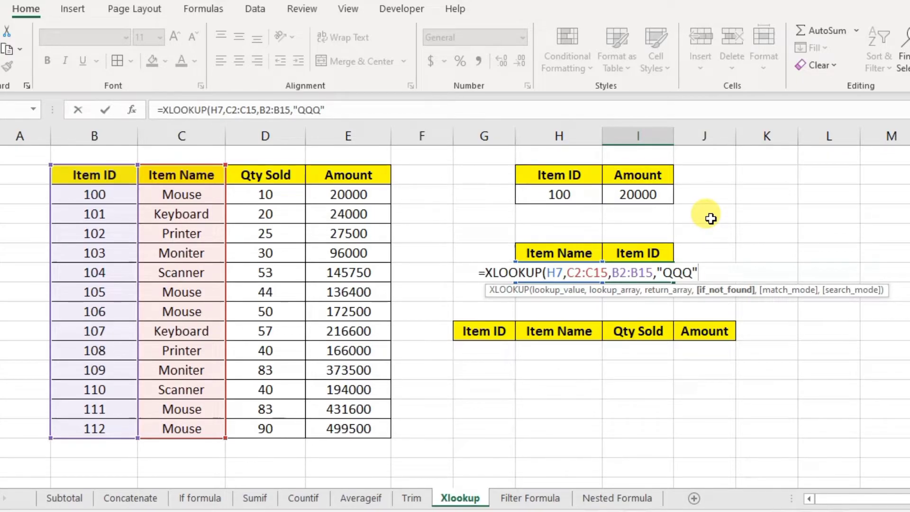
type(")")
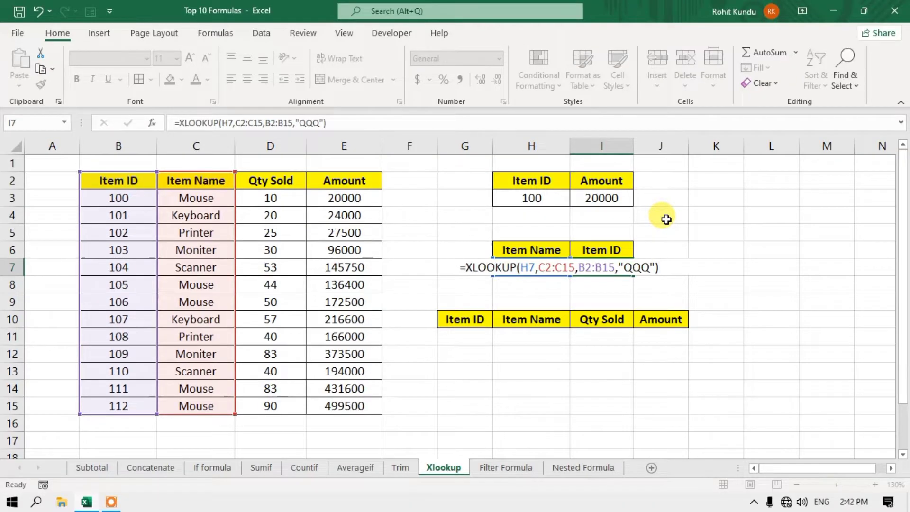
key("Return")
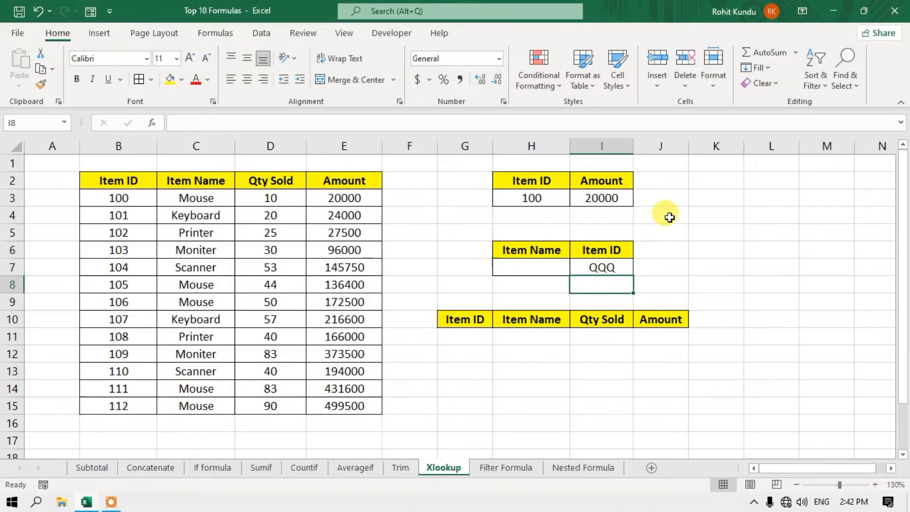
- Copy Mouse from C3 into H7 and compare I7's result with Item ID 100
left_click(608, 267)
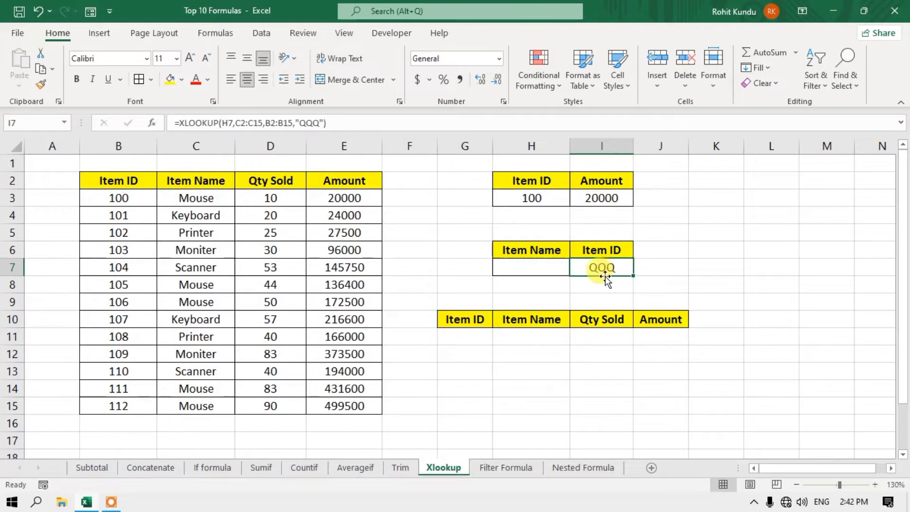
left_click(504, 264)
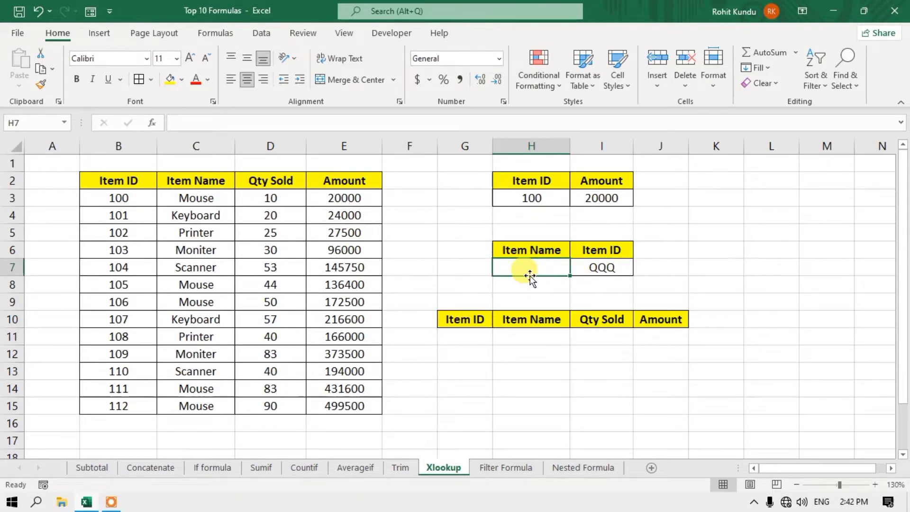
left_click(202, 197)
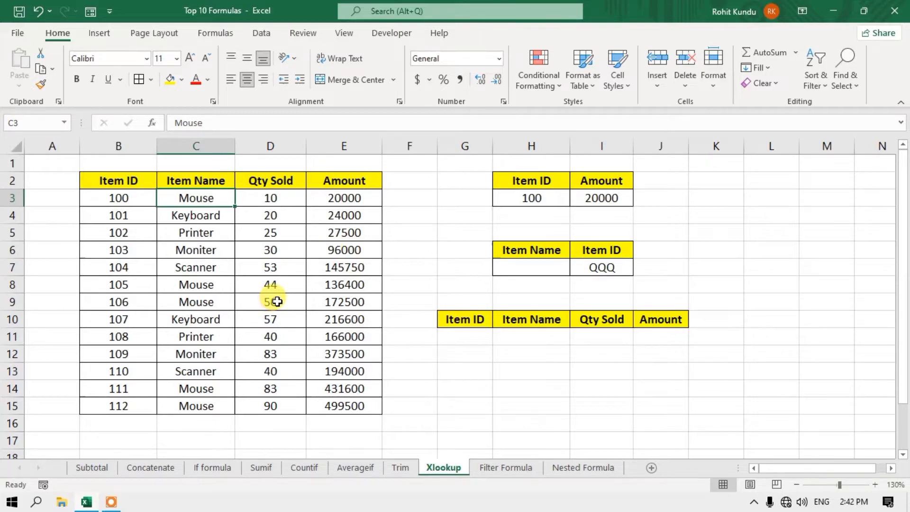
key("ctrl+c")
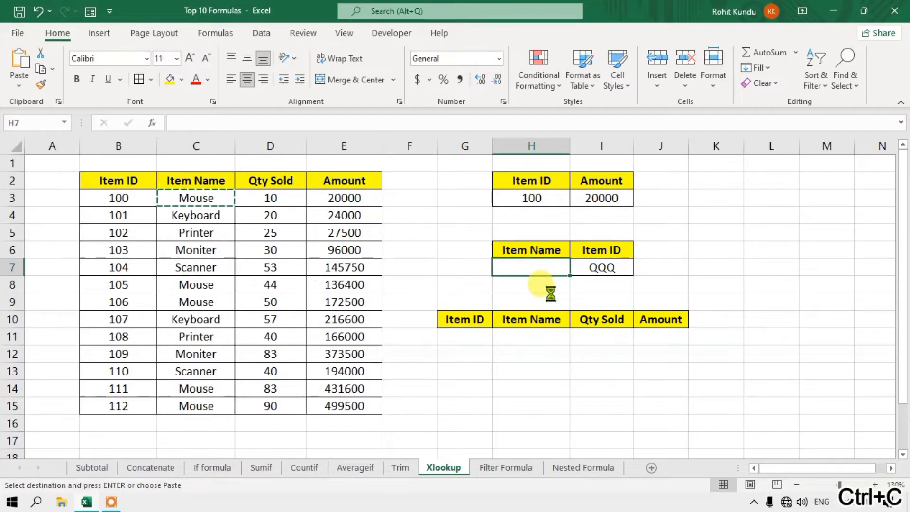
key("Return")
left_click(607, 267)
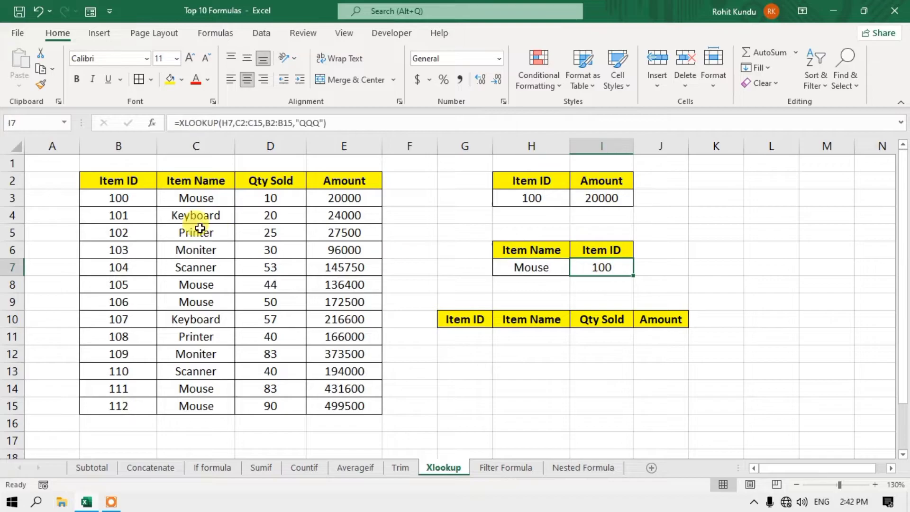
left_click(129, 197)
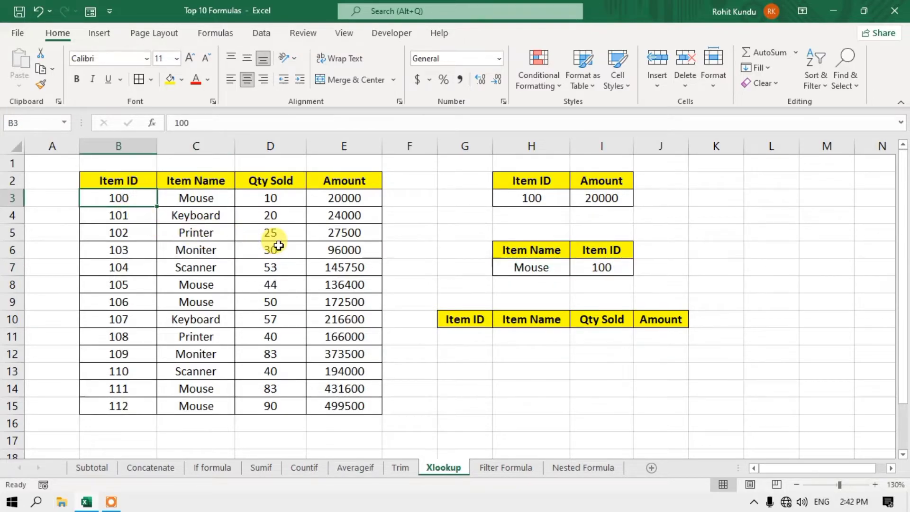
- Copy Printer from C5 into H7 so I7 returns Item ID 102
left_click(531, 266)
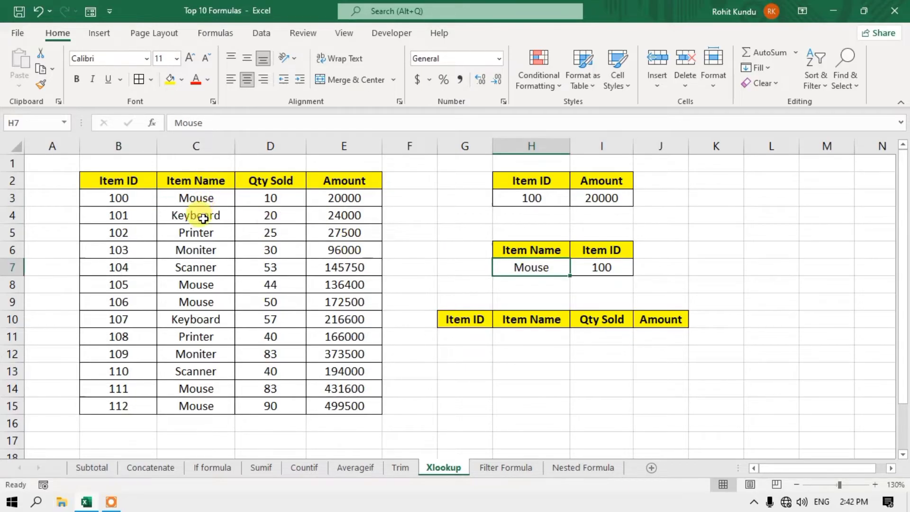
left_click(201, 232)
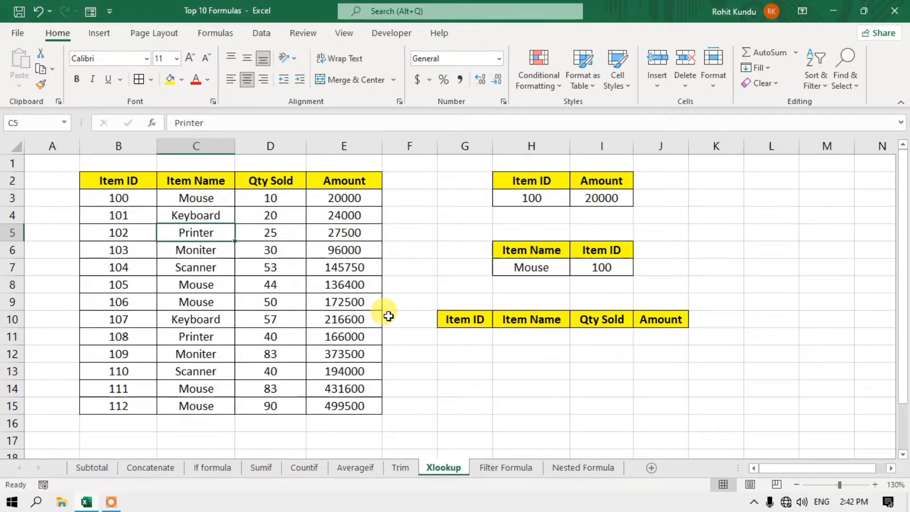
key("ctrl+c")
left_click(531, 266)
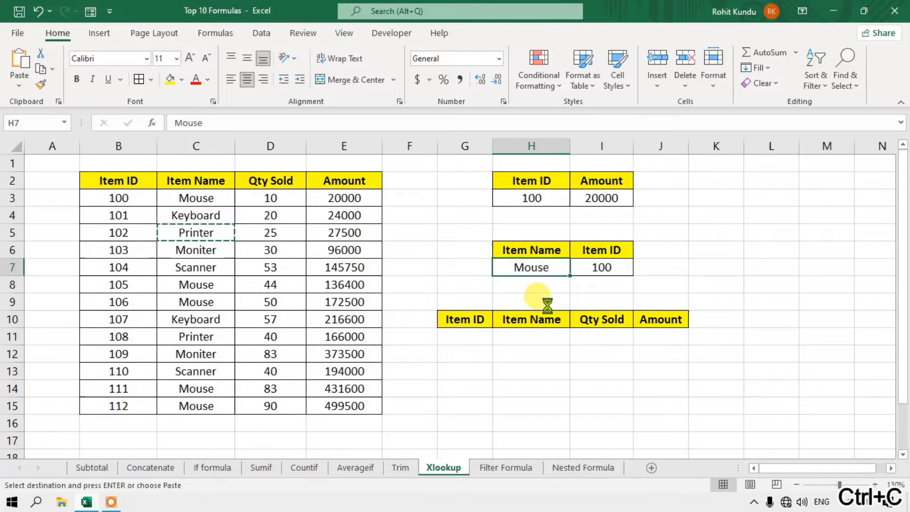
key("Return")
left_click(607, 270)
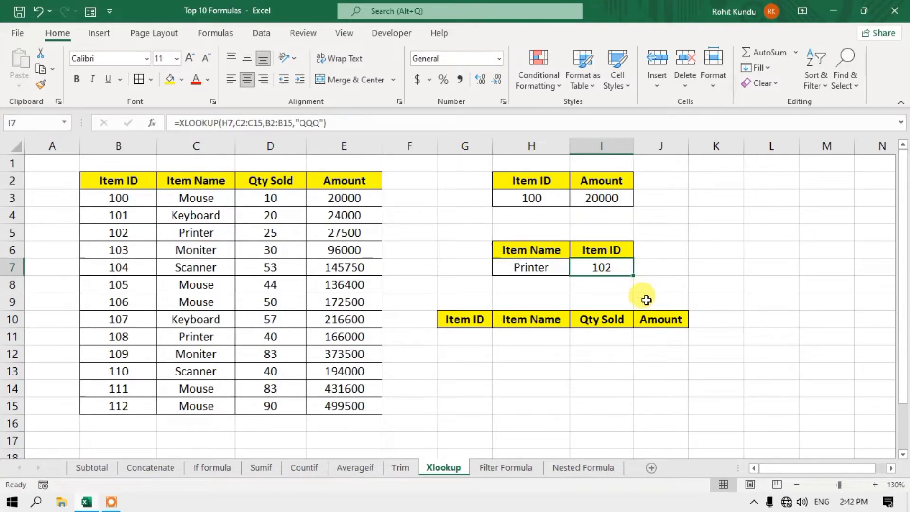
double_click(611, 266)
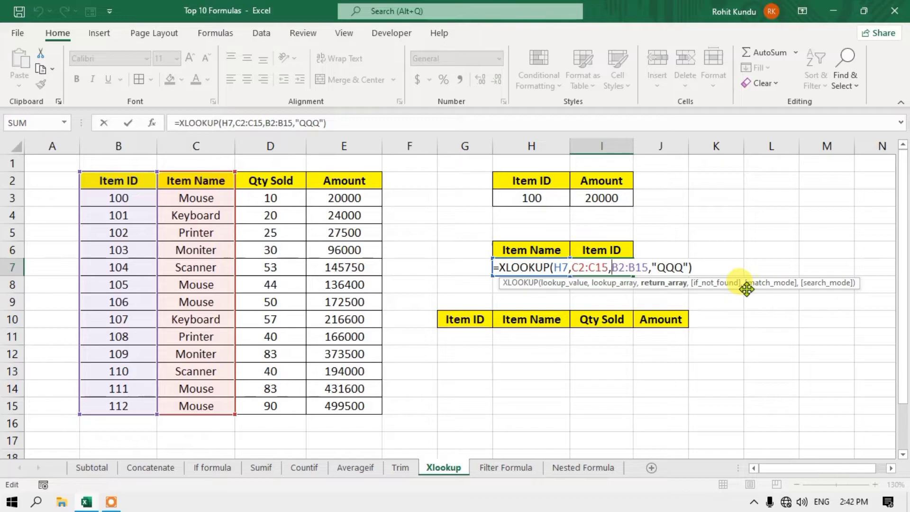
key("Return")
- Highlight item names C3:C10 alongside the I7 lookup formula
left_click(204, 405)
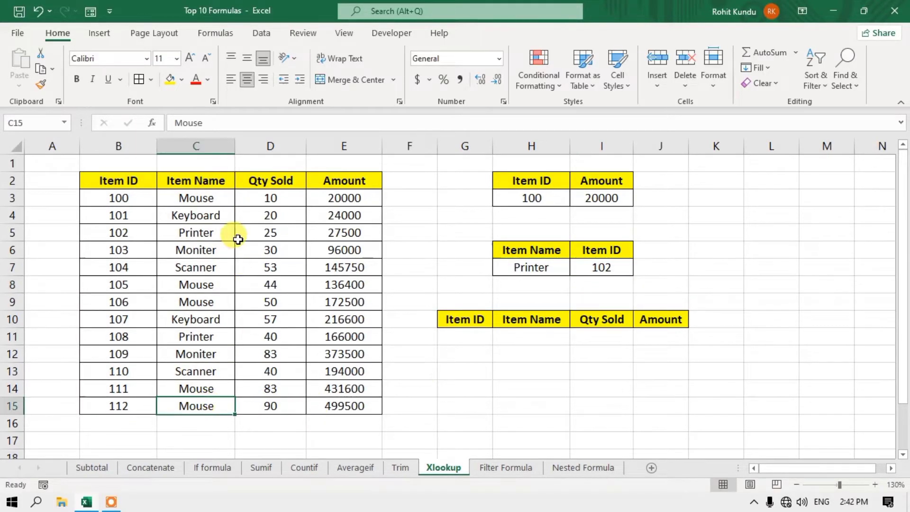
left_click(209, 199)
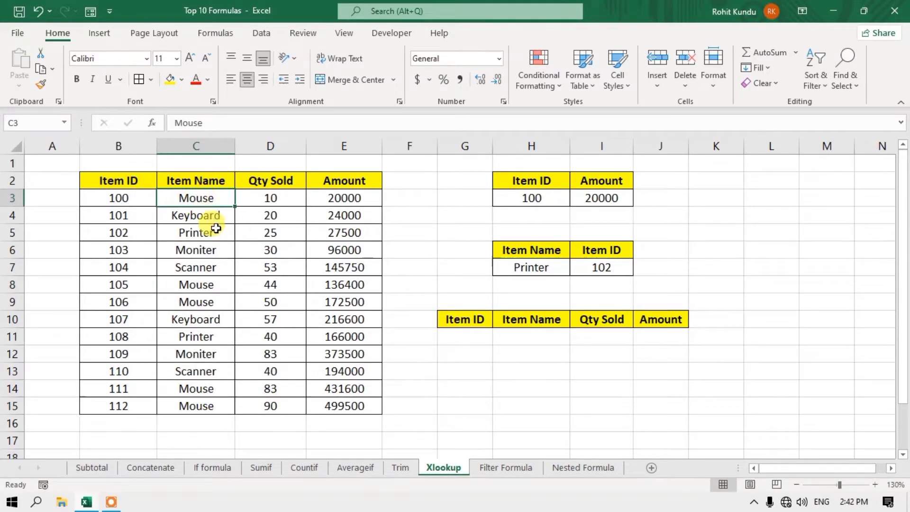
left_click_drag(193, 197, 204, 321)
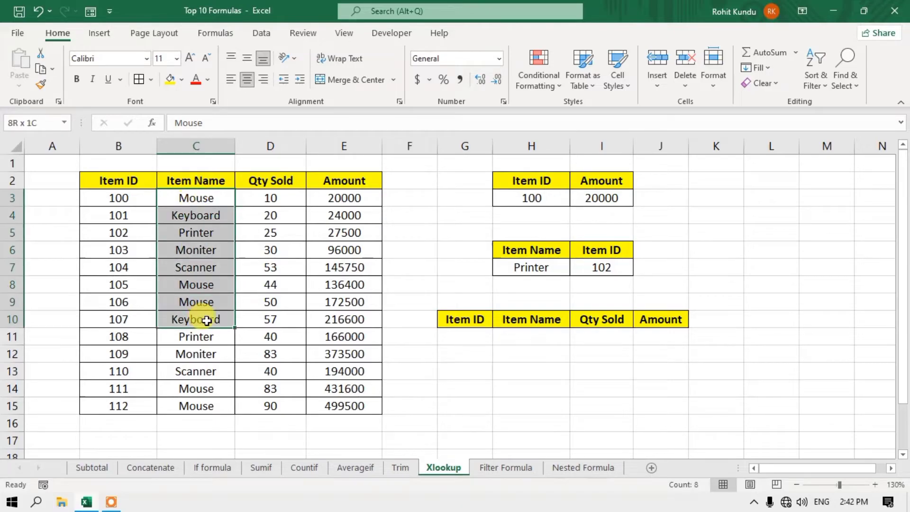
left_click(595, 268)
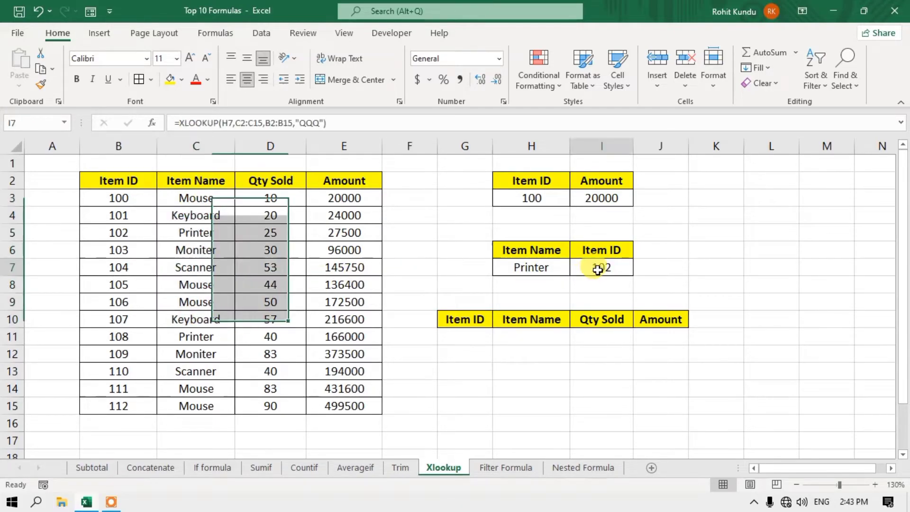
double_click(593, 267)
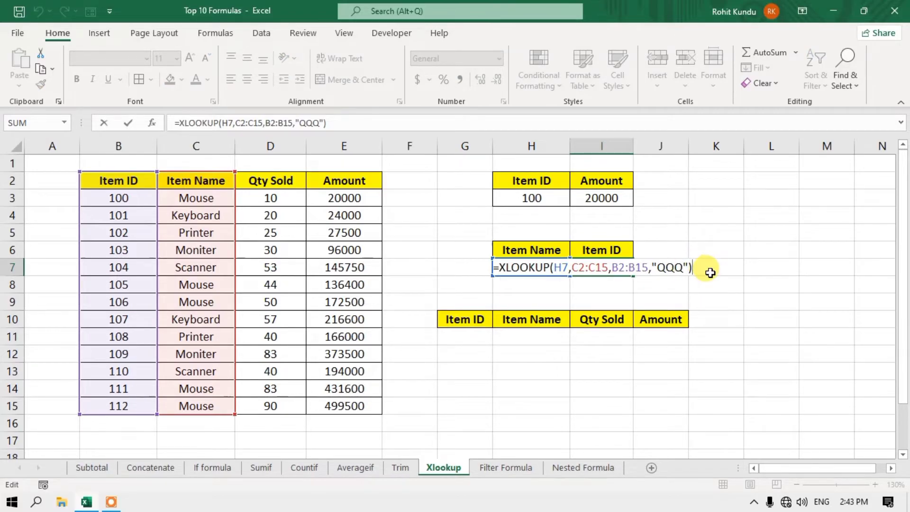
key("BackSpace")
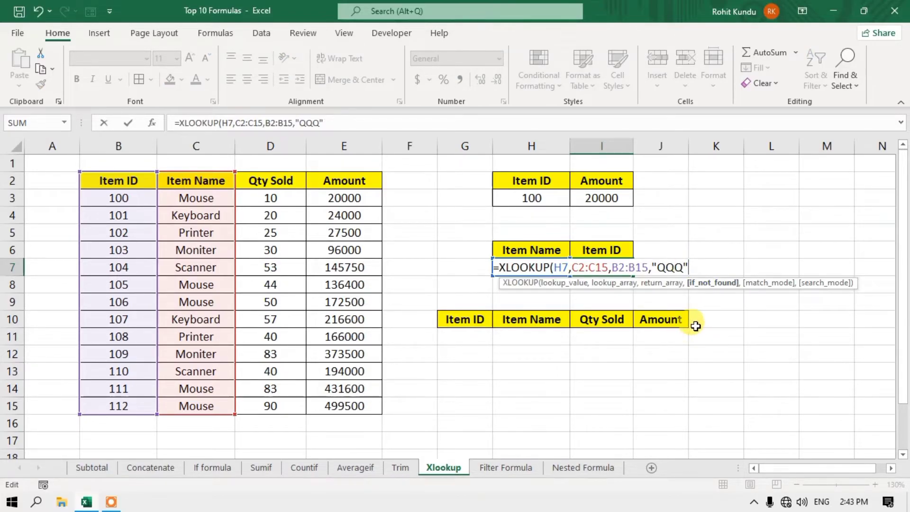
type(",")
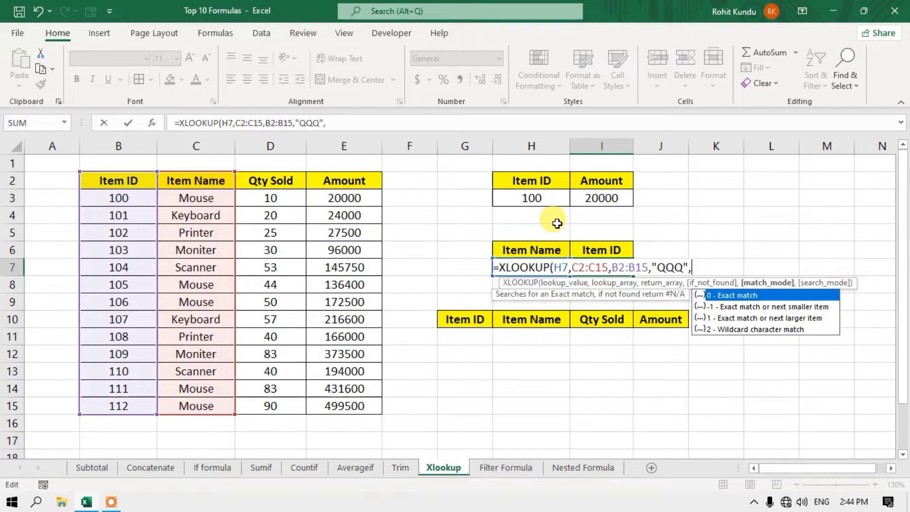
key("BackSpace")
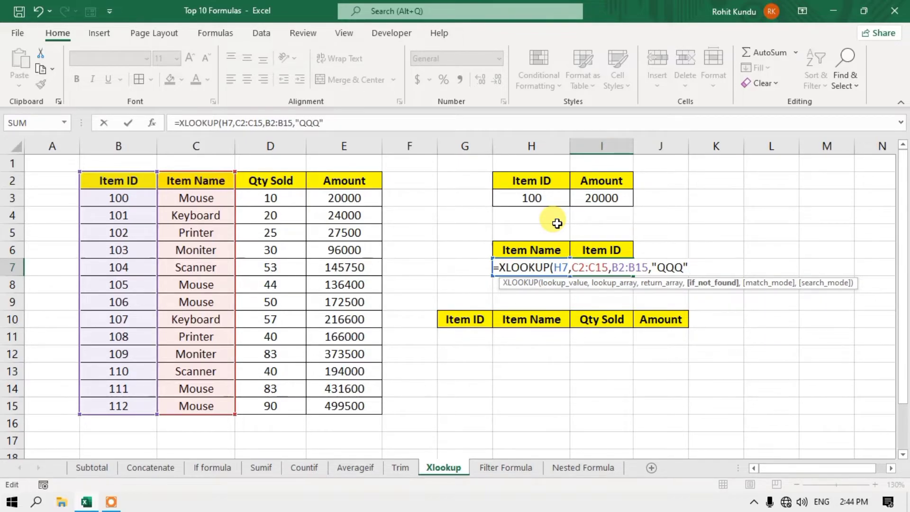
type(")")
key("Return")
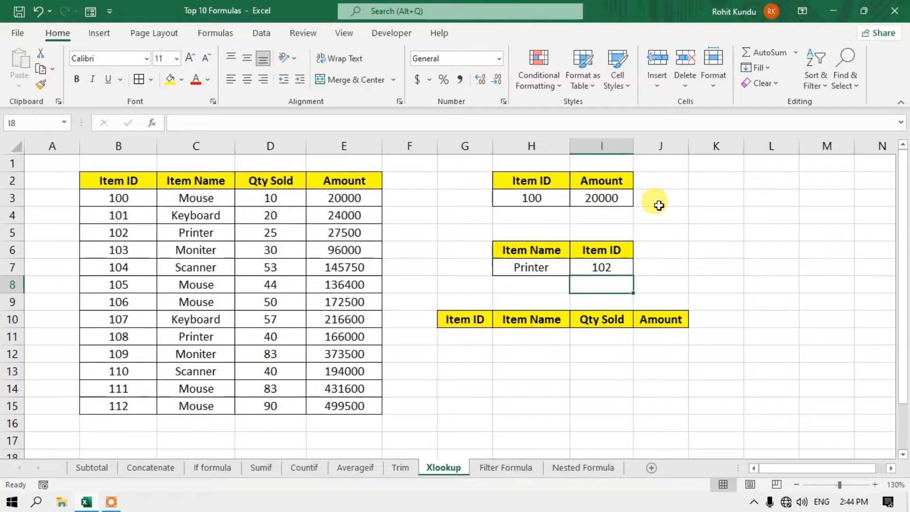
left_click(606, 199)
left_click(540, 200)
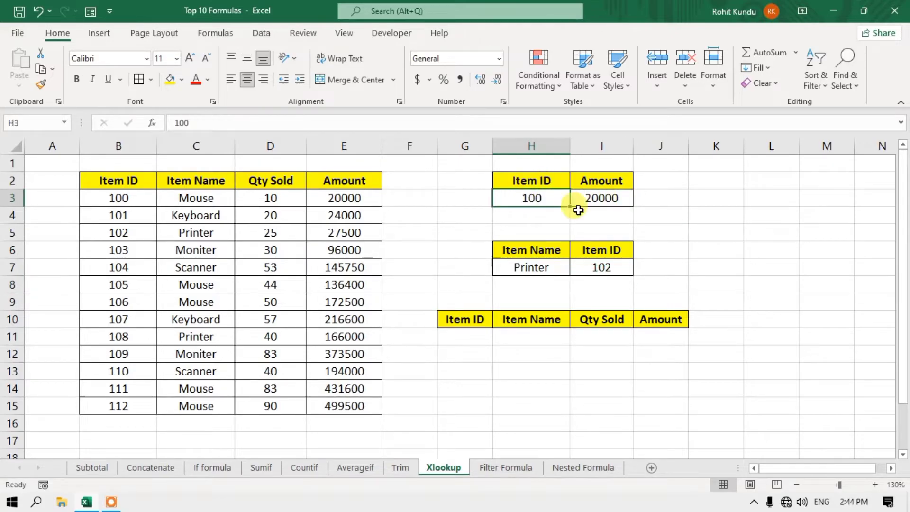
left_click(590, 198)
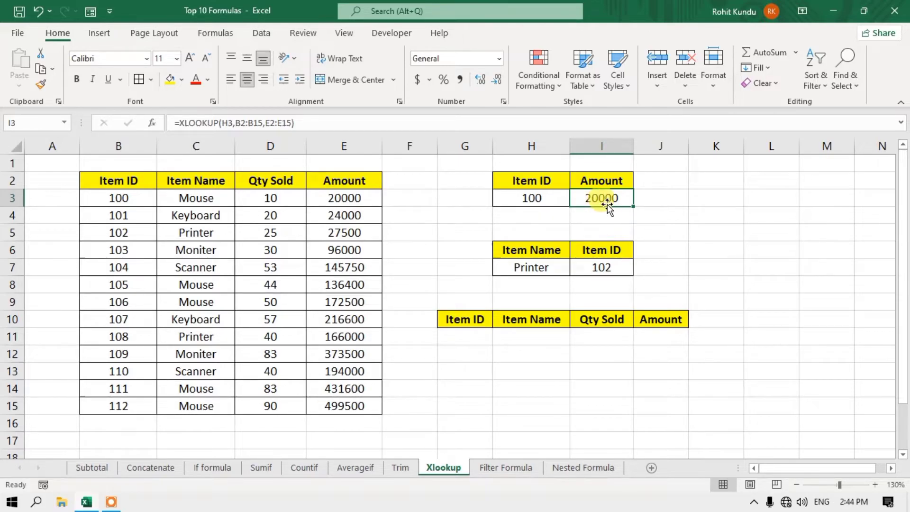
left_click(465, 338)
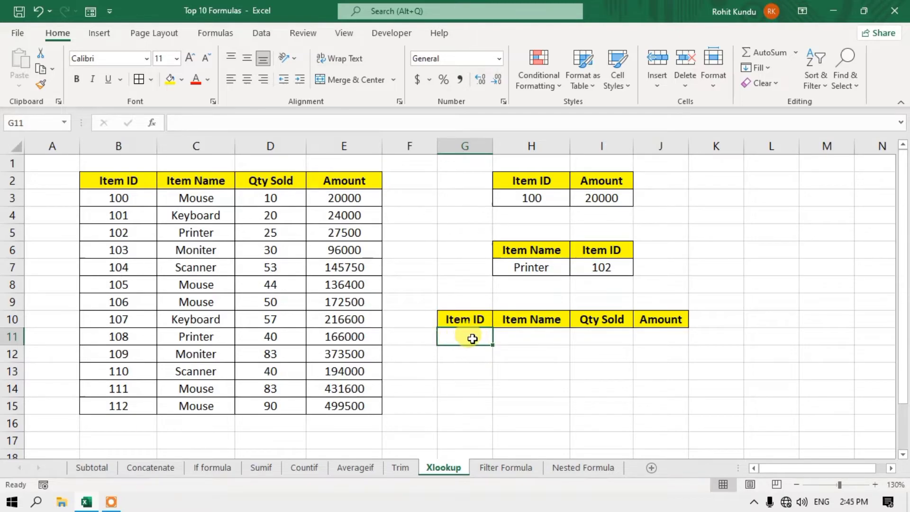
left_click(535, 333)
left_click(605, 336)
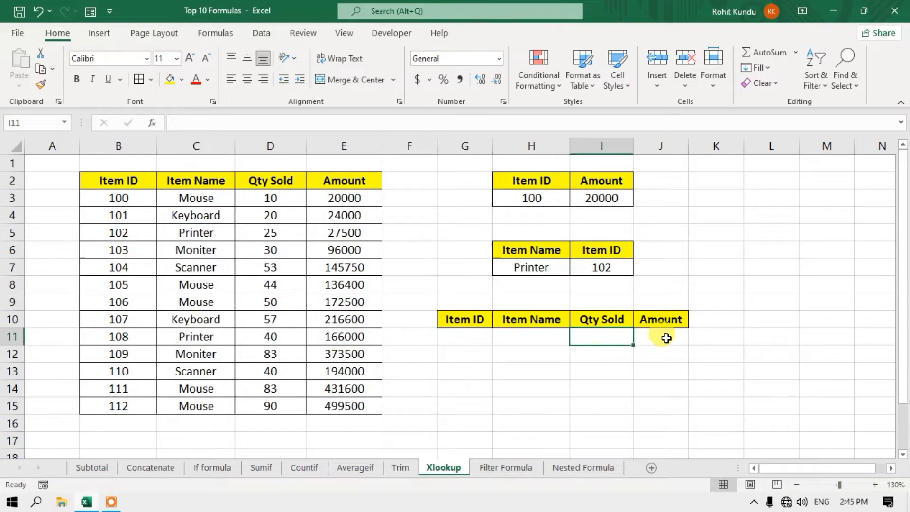
left_click(673, 337)
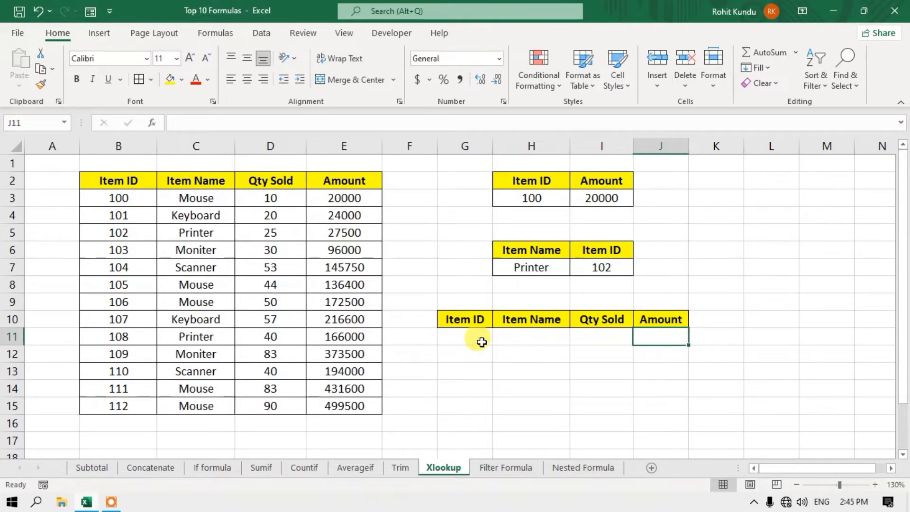
left_click(462, 341)
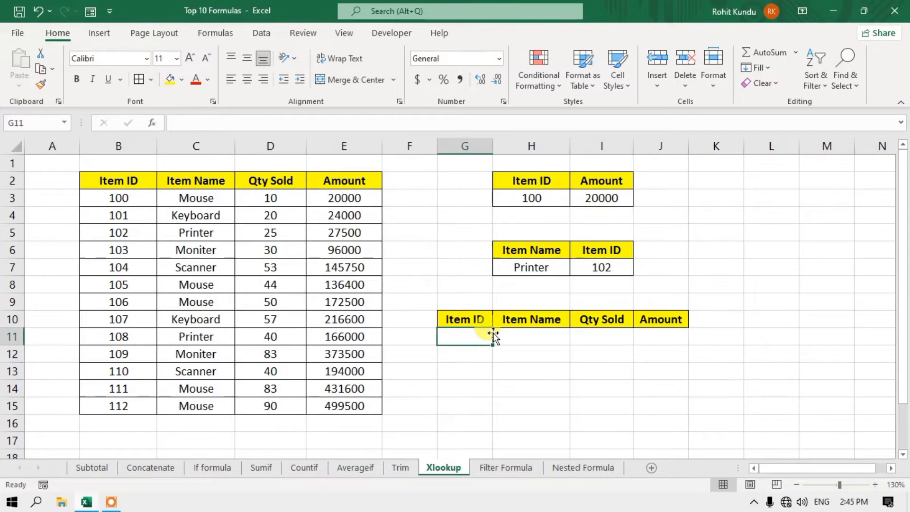
left_click(525, 336)
- Start an XLOOKUP in H11 with lookup value G11, lookup array B2:B15, return array C2:E15
key("super+space")
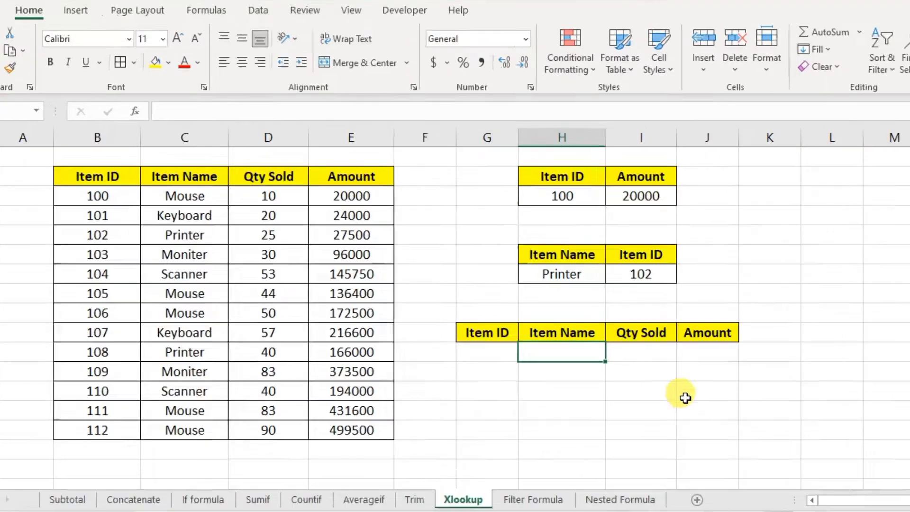
type("=")
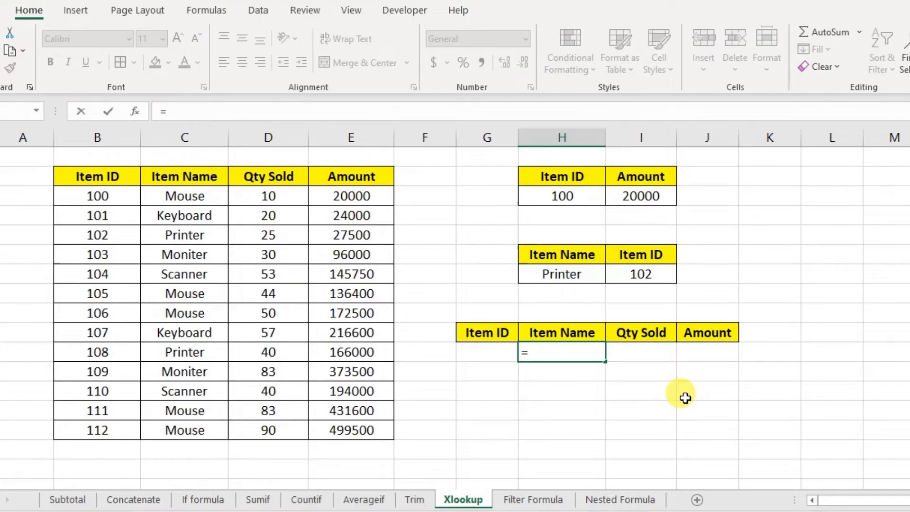
type("xl")
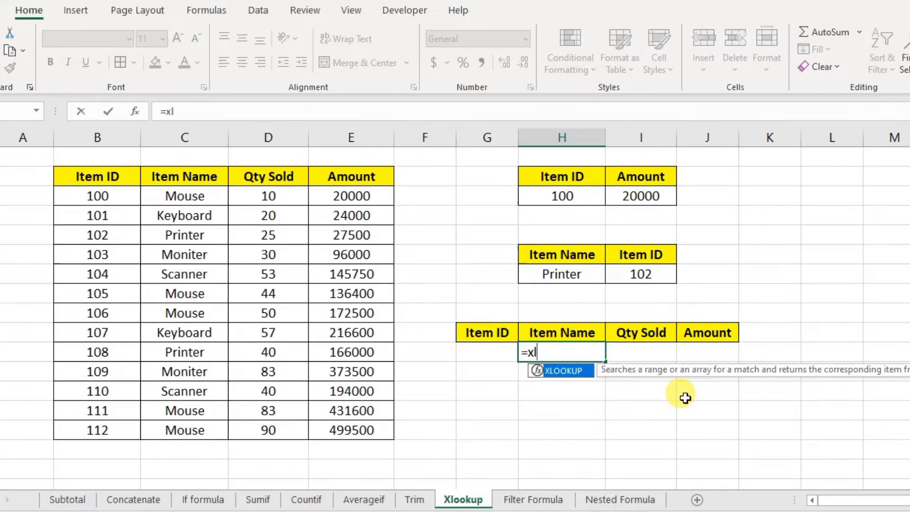
type("o")
key("Tab")
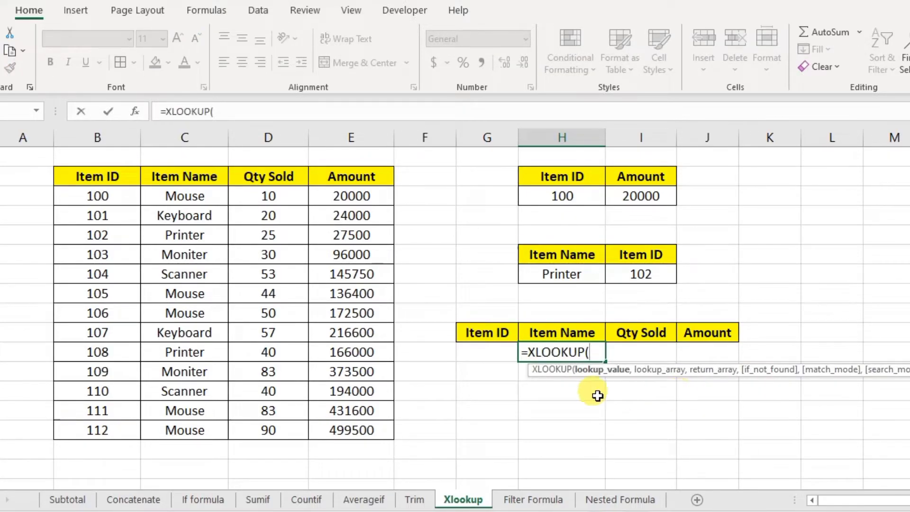
left_click(483, 354)
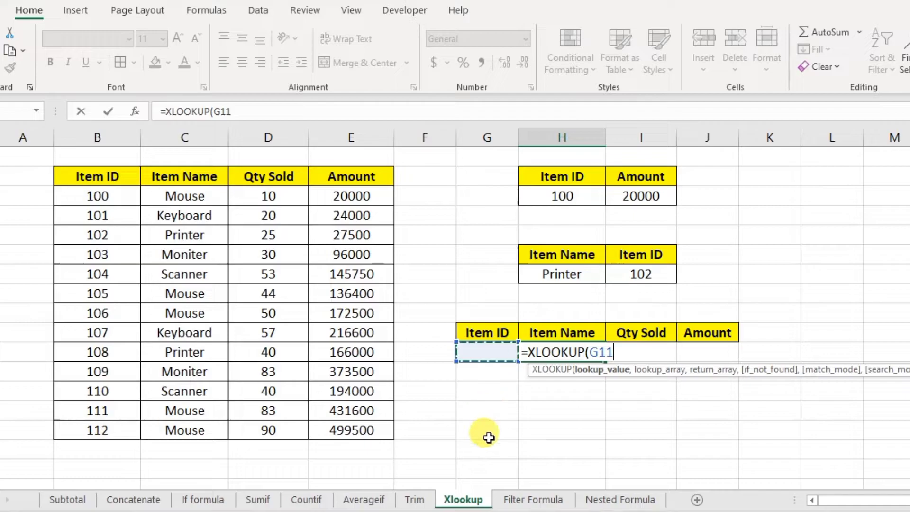
type(",")
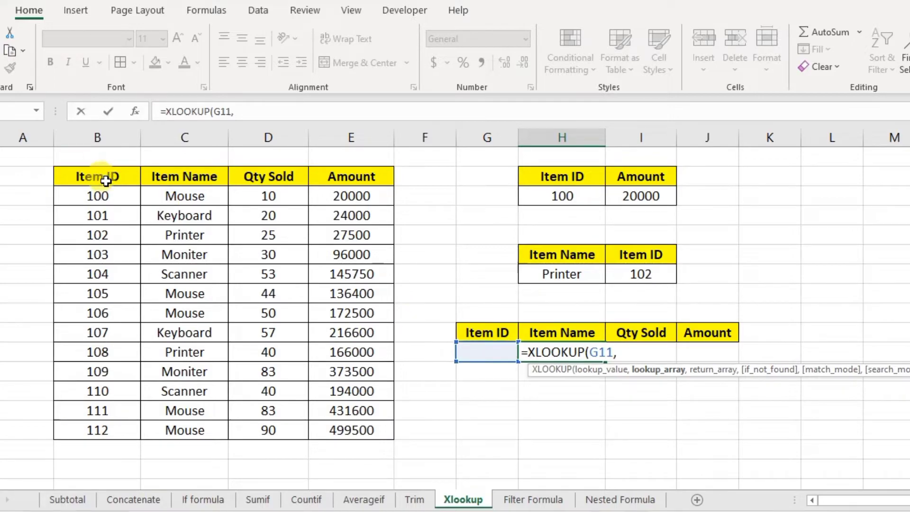
left_click_drag(117, 179, 108, 431)
type(",")
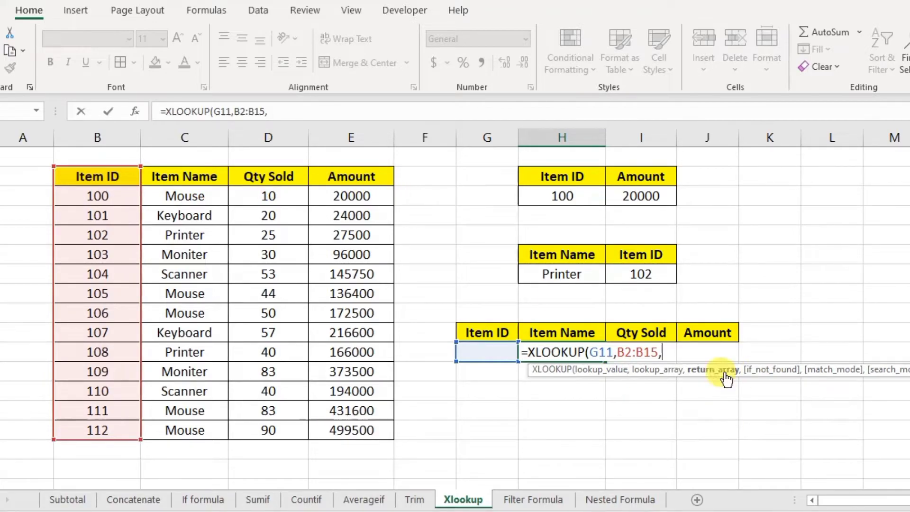
left_click_drag(190, 179, 347, 435)
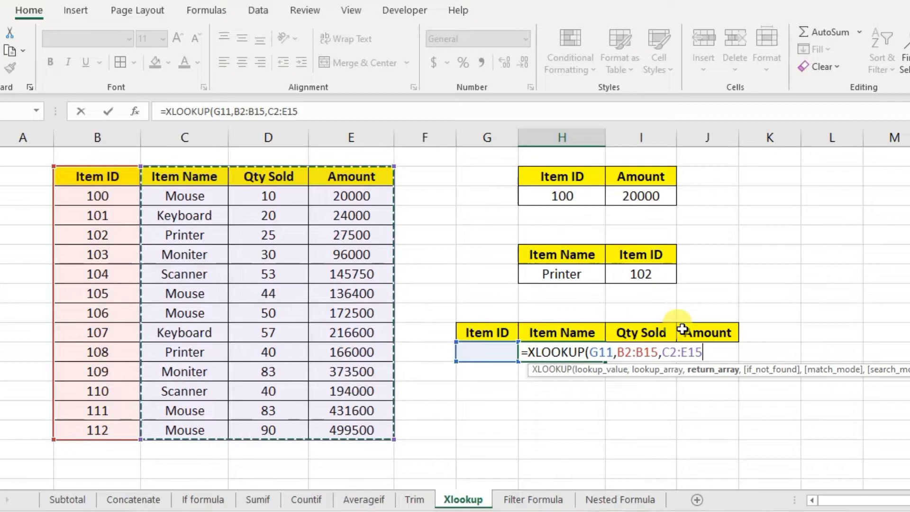
type(",")
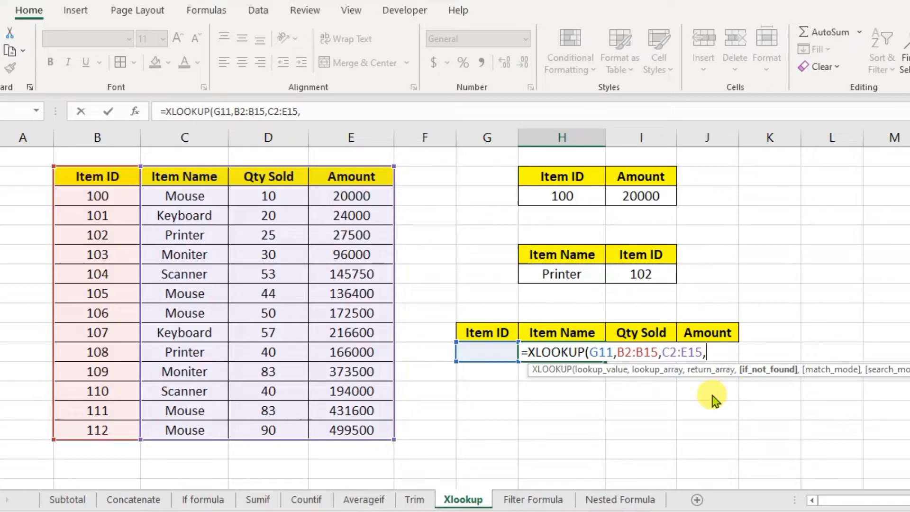
type(",0")
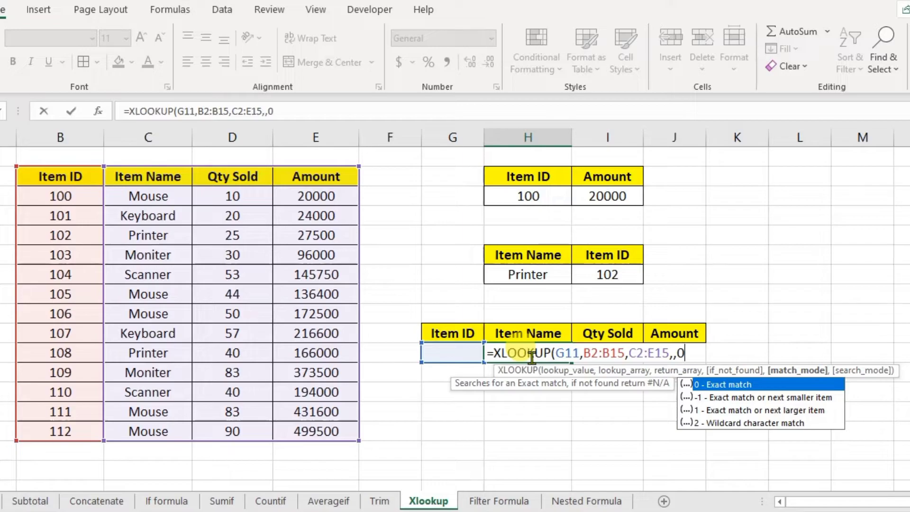
- Enter the finished H11 formula and test Item ID 555 in G11
type(")")
key("Return")
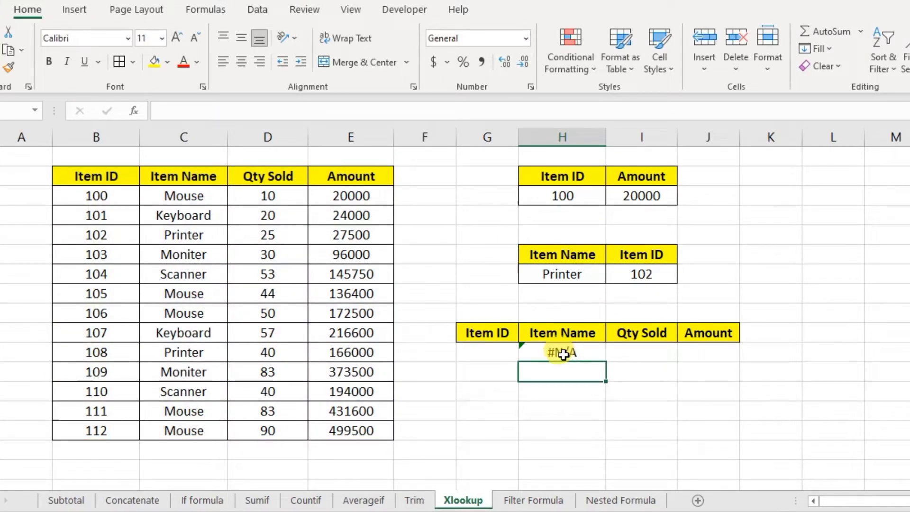
left_click(489, 354)
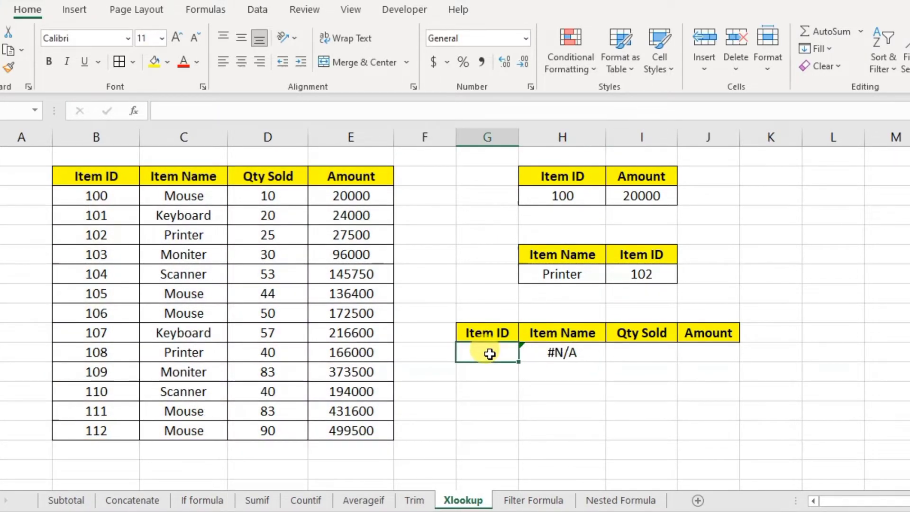
type("55")
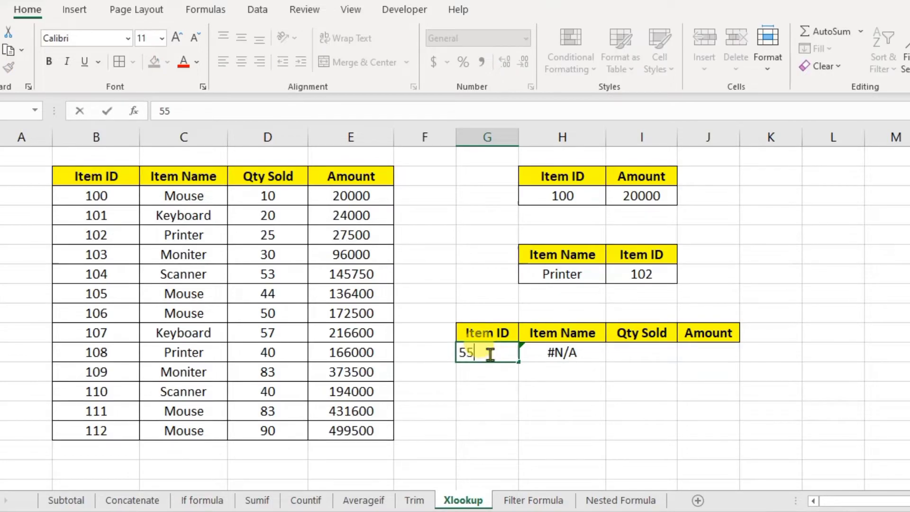
type("5")
key("Return")
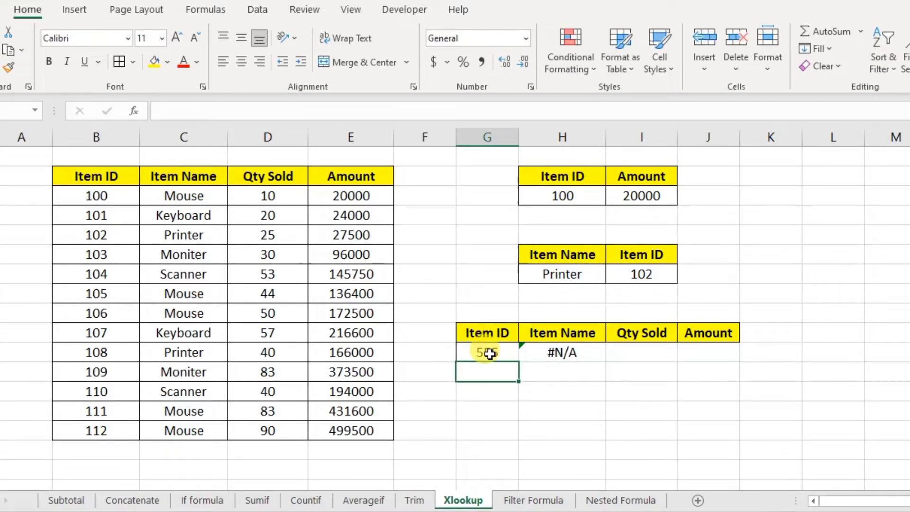
left_click(564, 352)
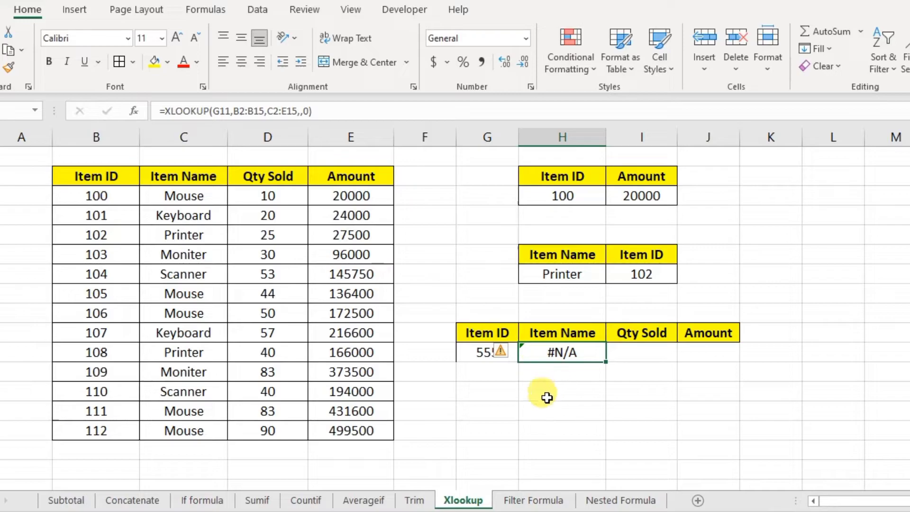
- Test Item ID 110 in G11 and compare row 11's results with the table
left_click(469, 352)
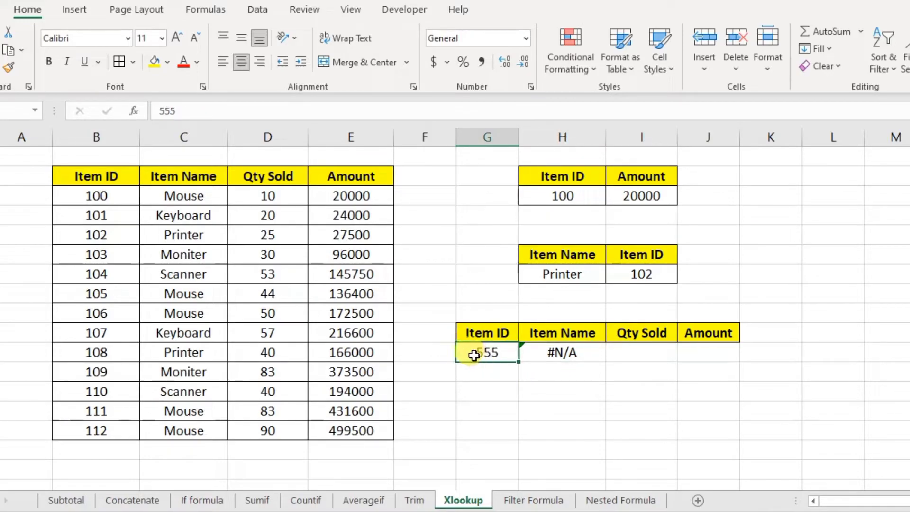
type("11")
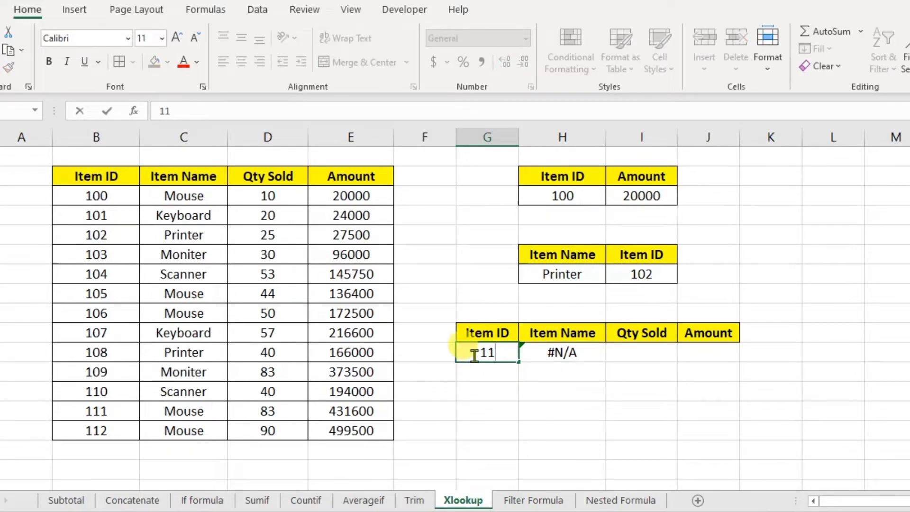
key("Return")
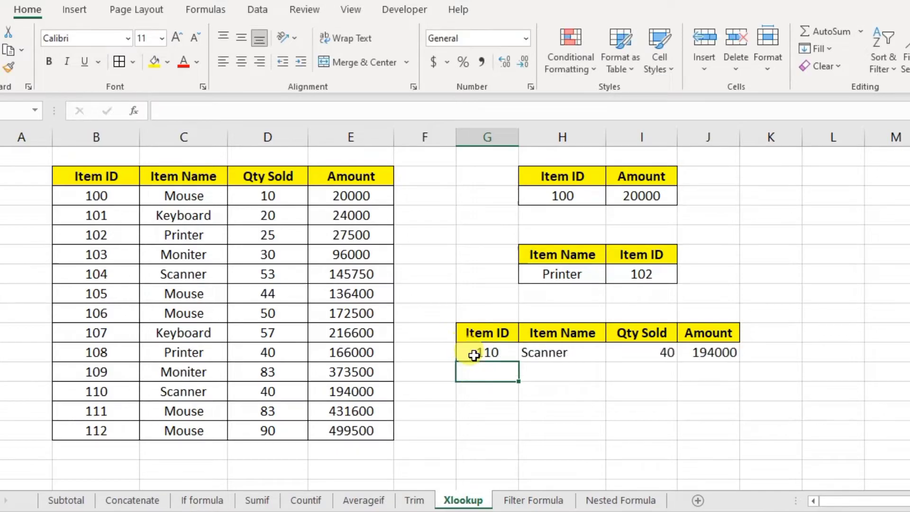
left_click(107, 391)
left_click(501, 355)
left_click(559, 356)
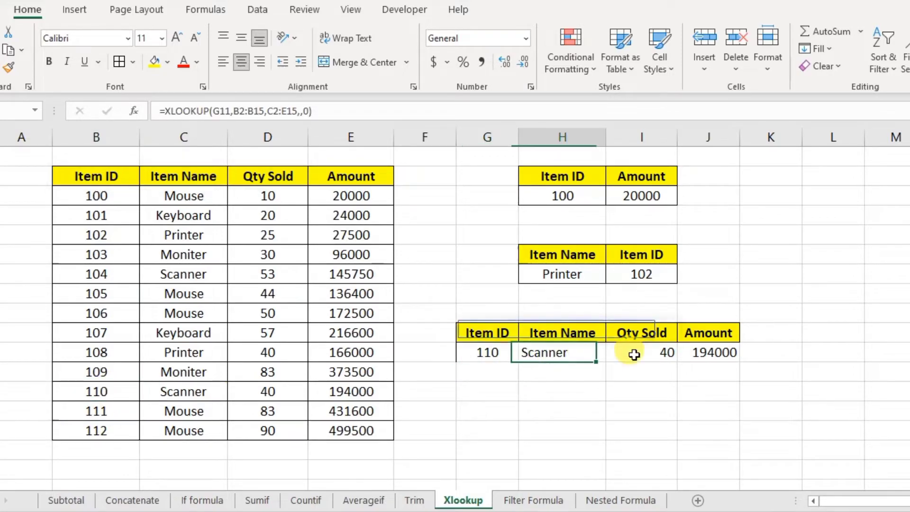
left_click(635, 354)
left_click(559, 354)
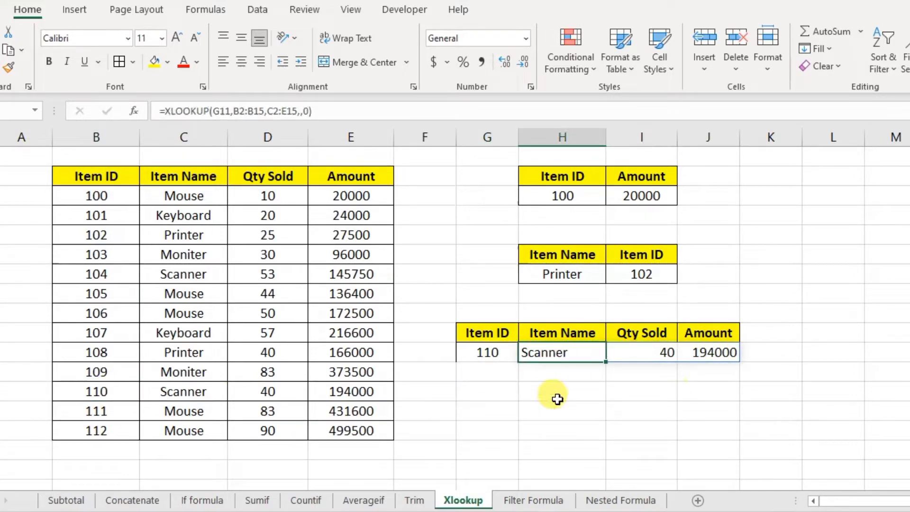
left_click(482, 355)
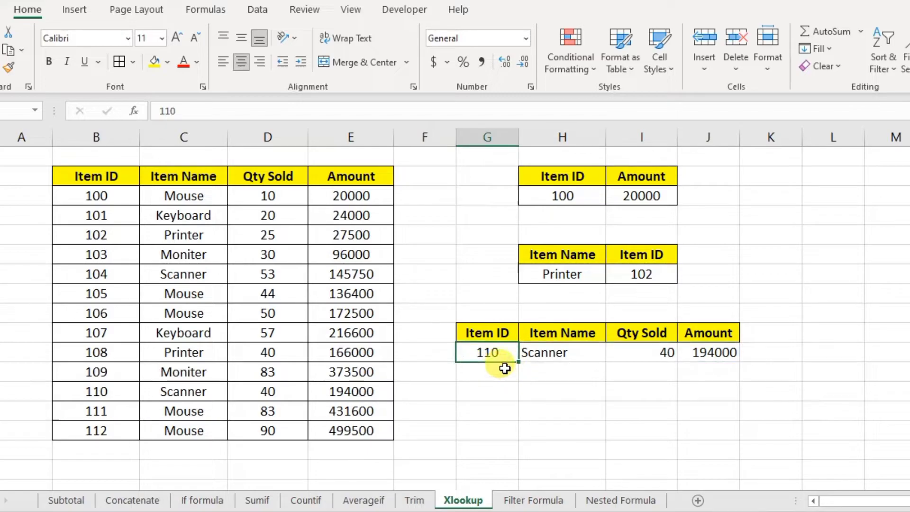
- Test Item ID 5455, which returns #N/A, and open the H11 formula for editing
type("5455")
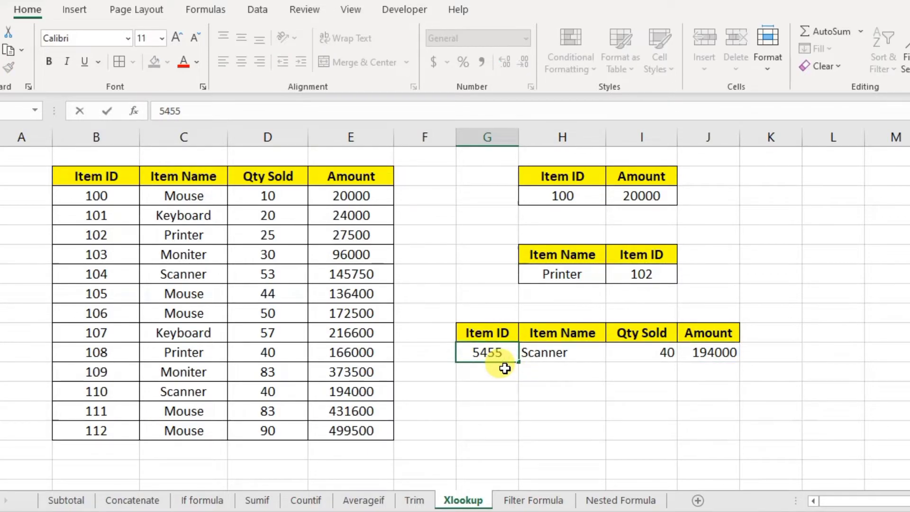
key("Return")
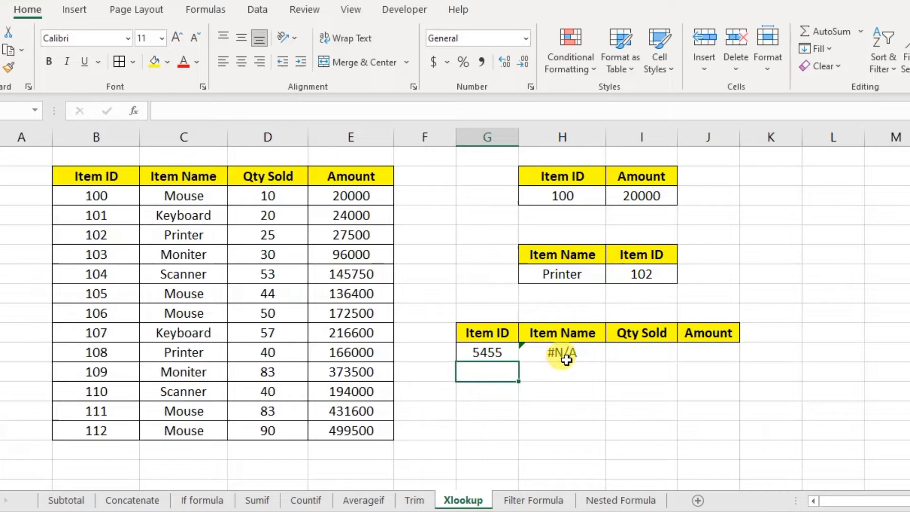
left_click(566, 360)
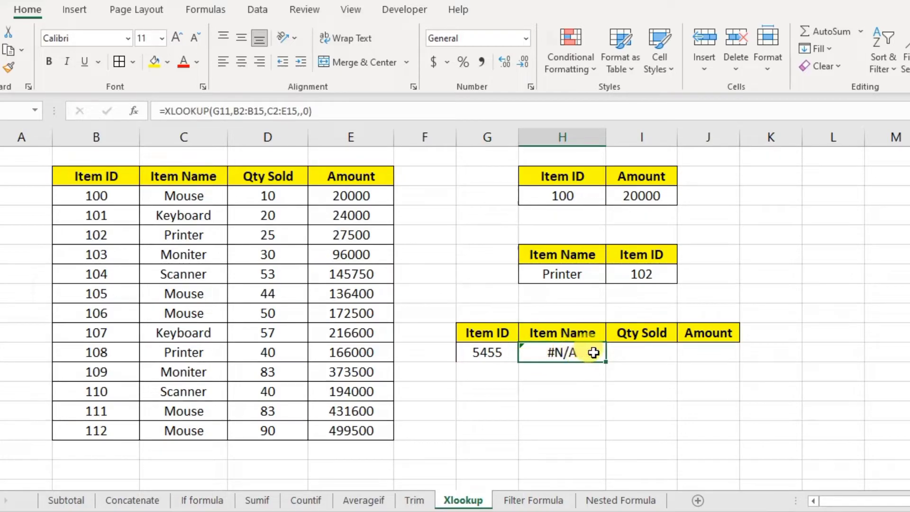
double_click(593, 352)
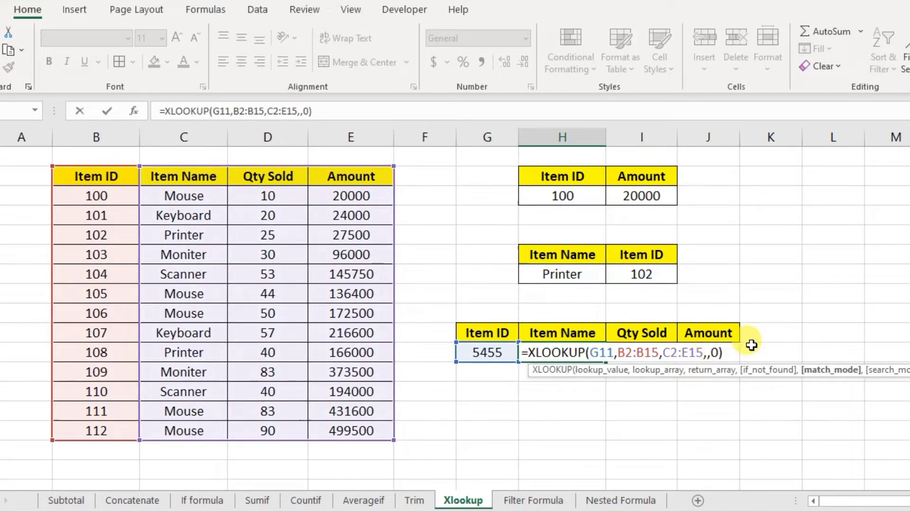
key("BackSpace")
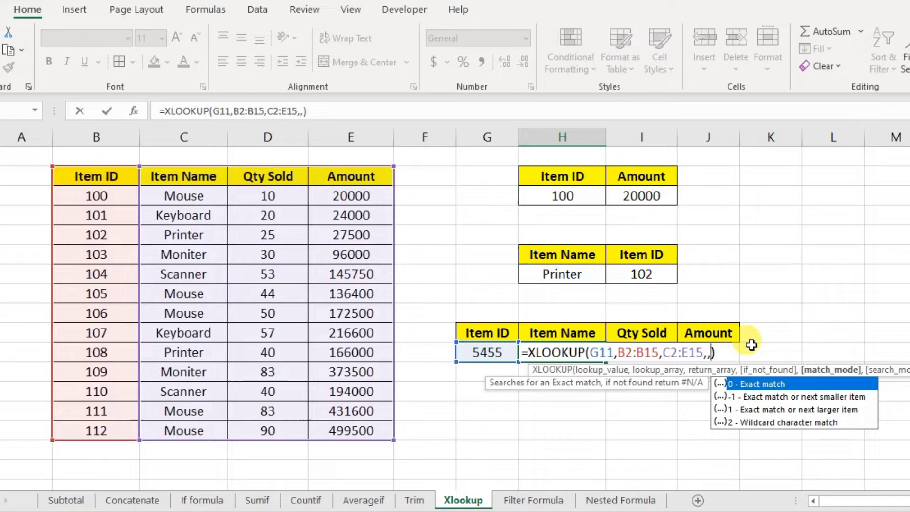
type("-1")
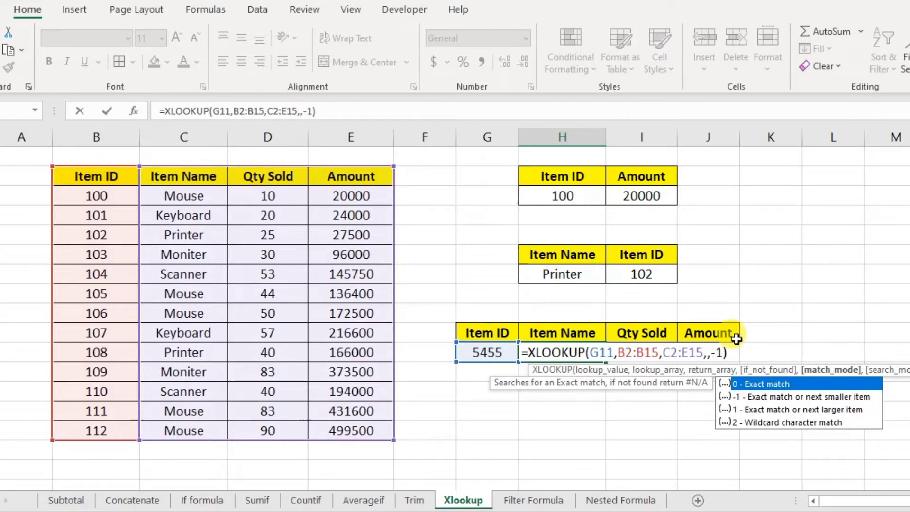
key("Return")
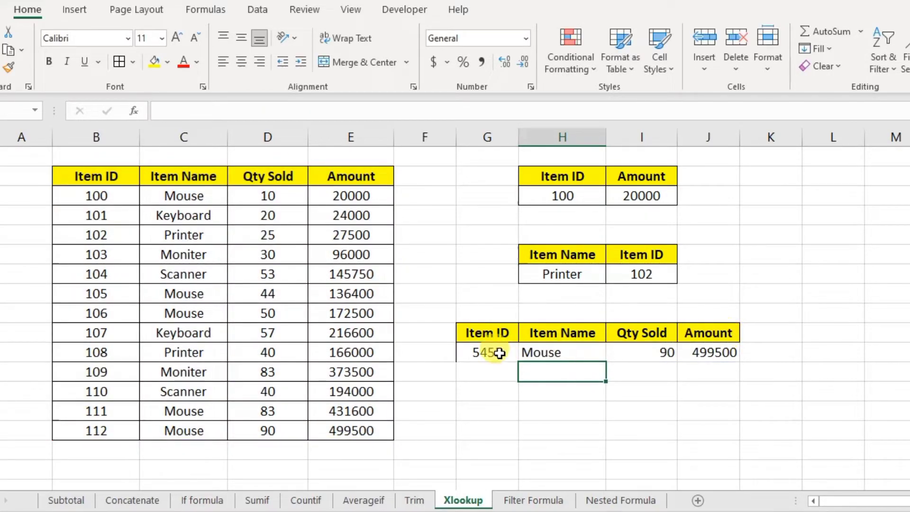
left_click(496, 353)
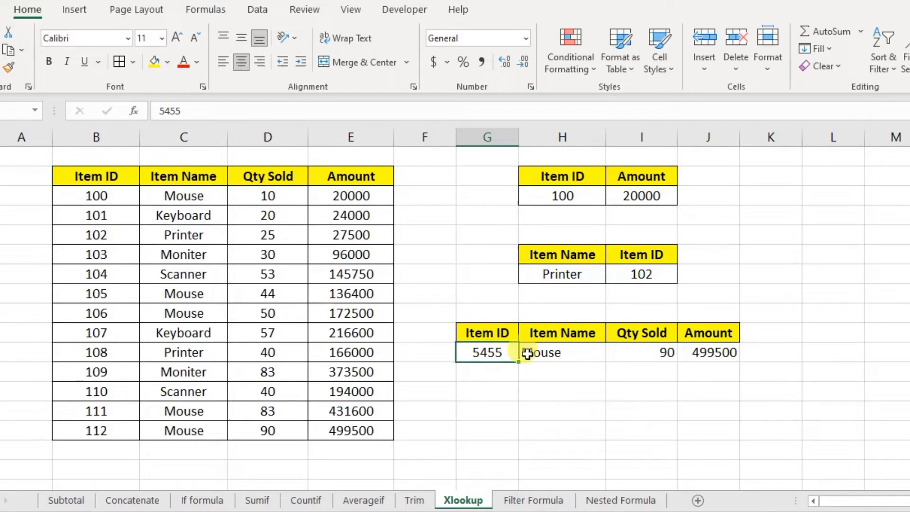
left_click(569, 352)
left_click(656, 353)
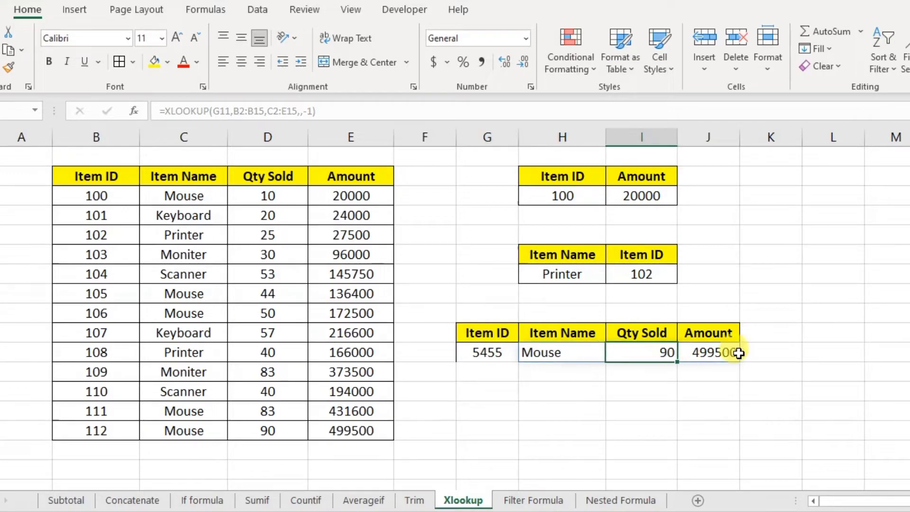
left_click(715, 352)
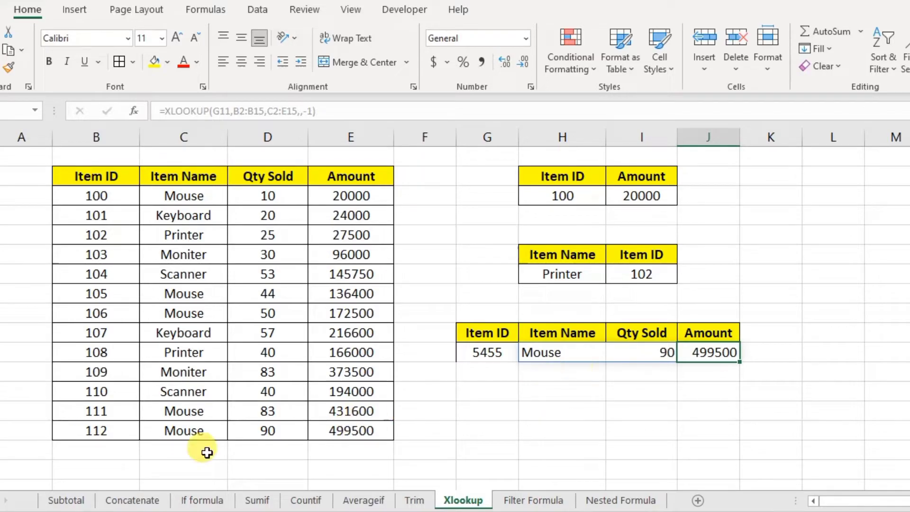
left_click_drag(162, 438, 345, 428)
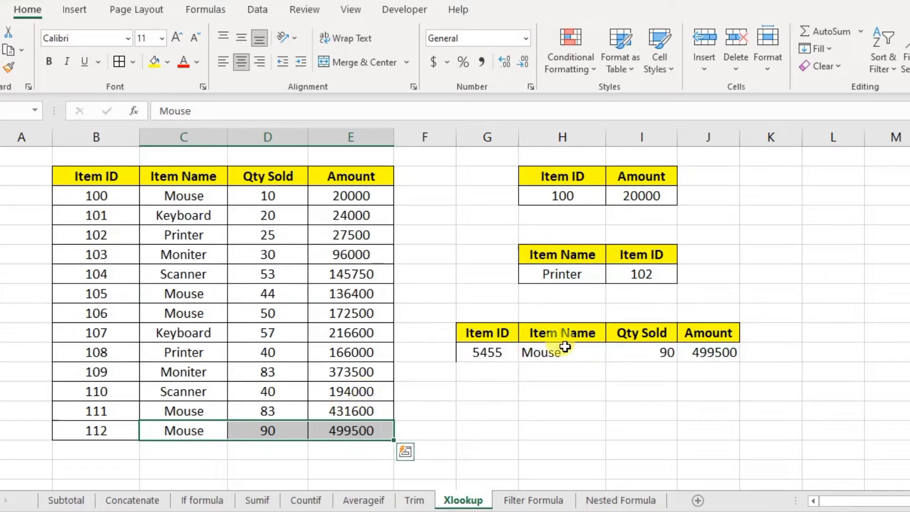
left_click(546, 354)
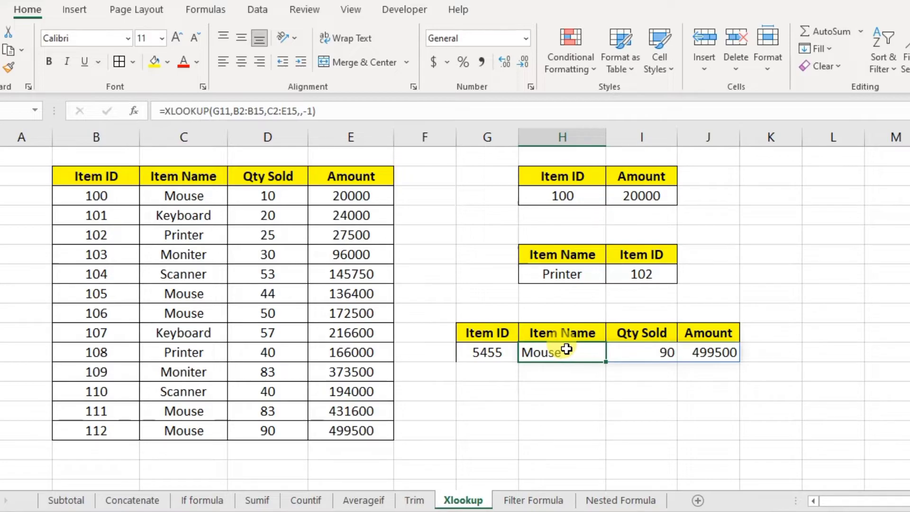
left_click(217, 219)
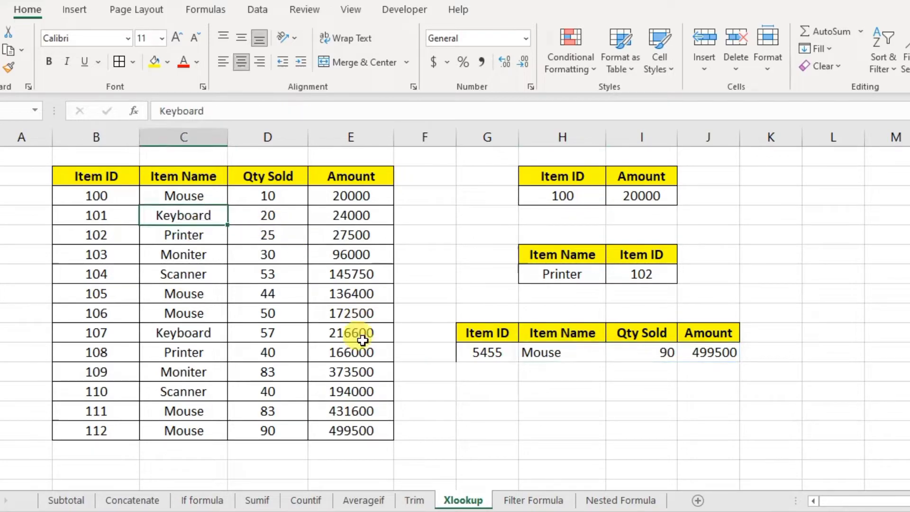
left_click(488, 354)
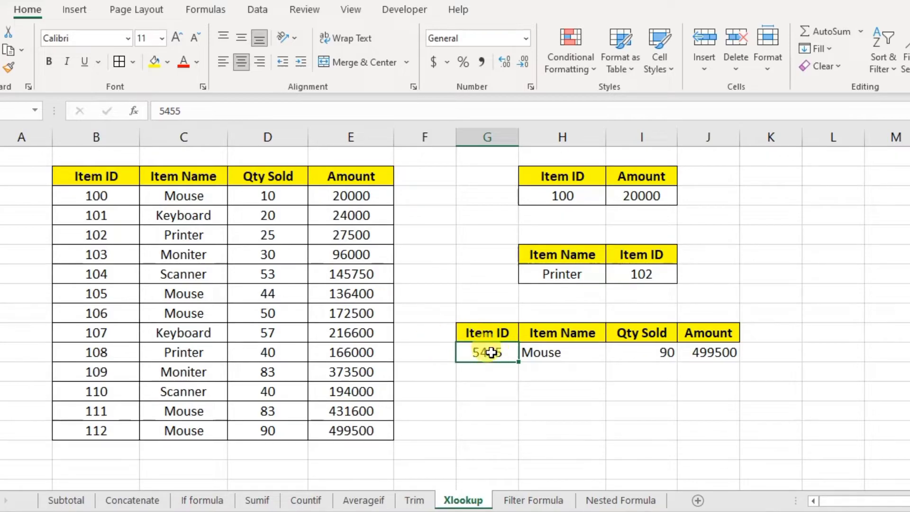
left_click(538, 350)
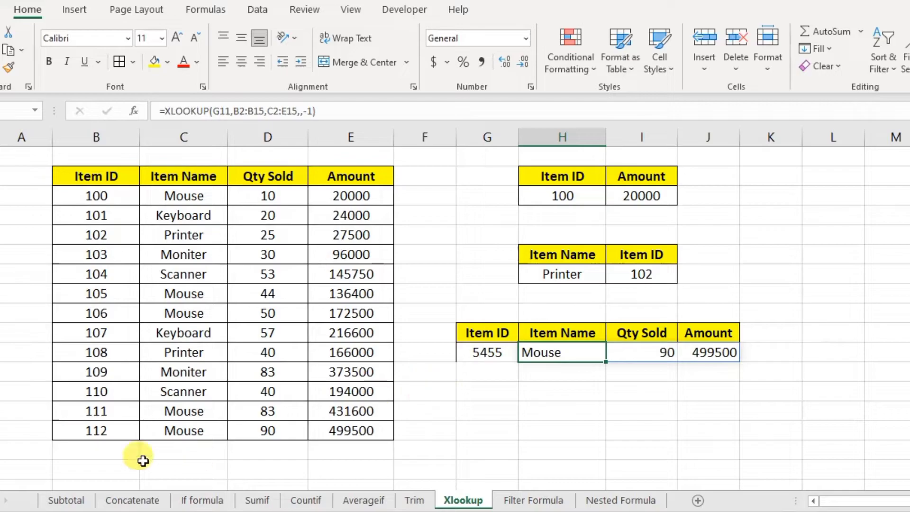
left_click_drag(97, 430, 337, 430)
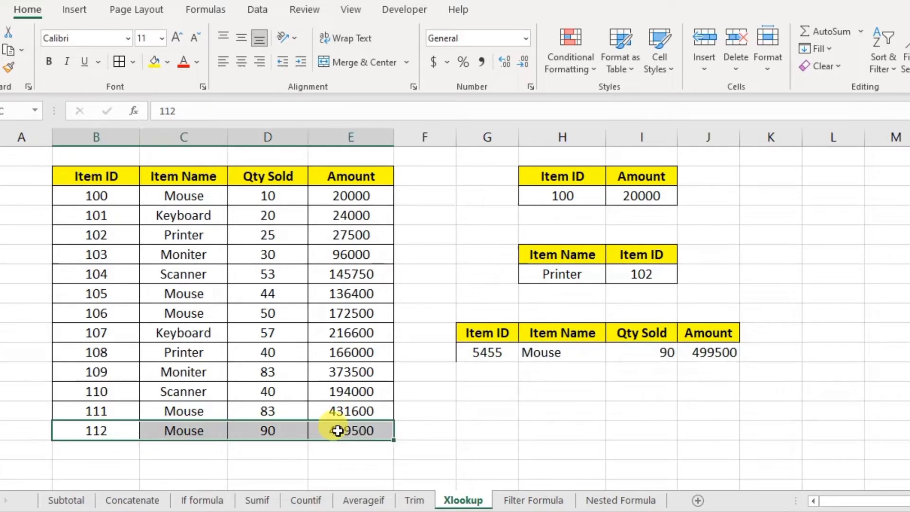
left_click_drag(547, 353, 692, 352)
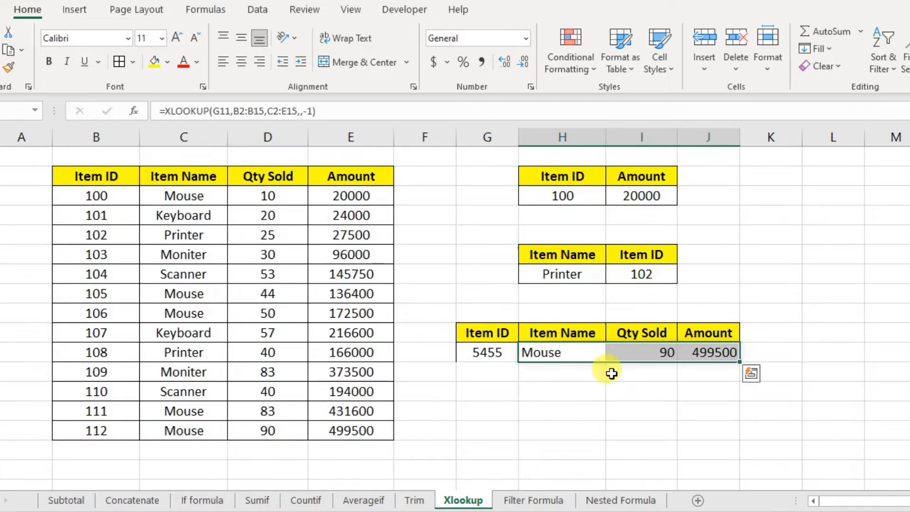
left_click(480, 351)
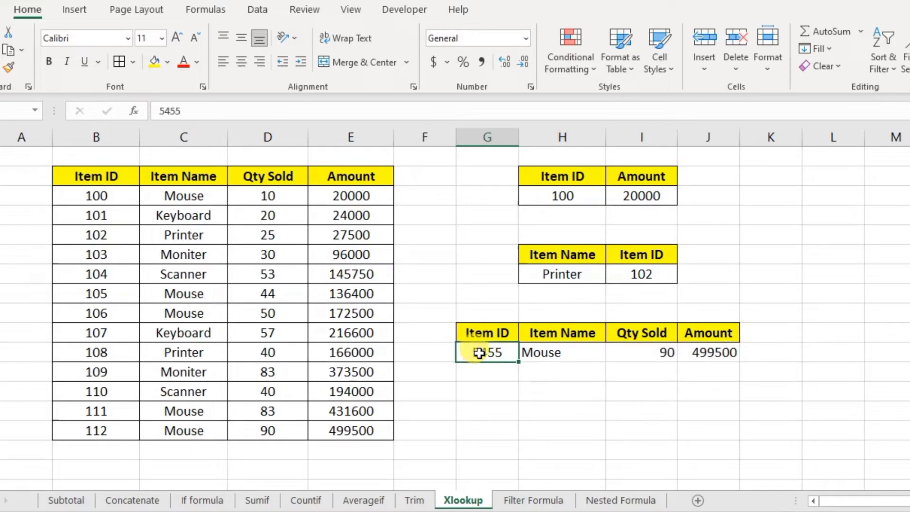
left_click(545, 352)
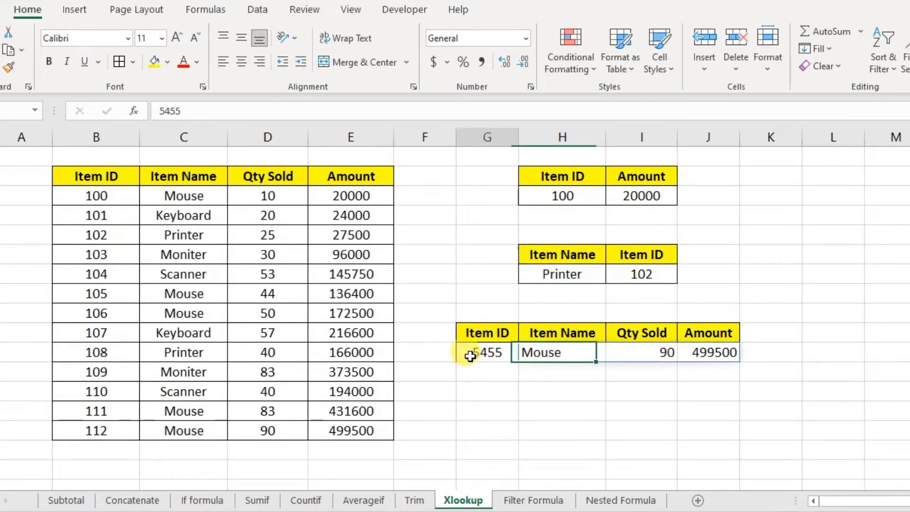
left_click(470, 357)
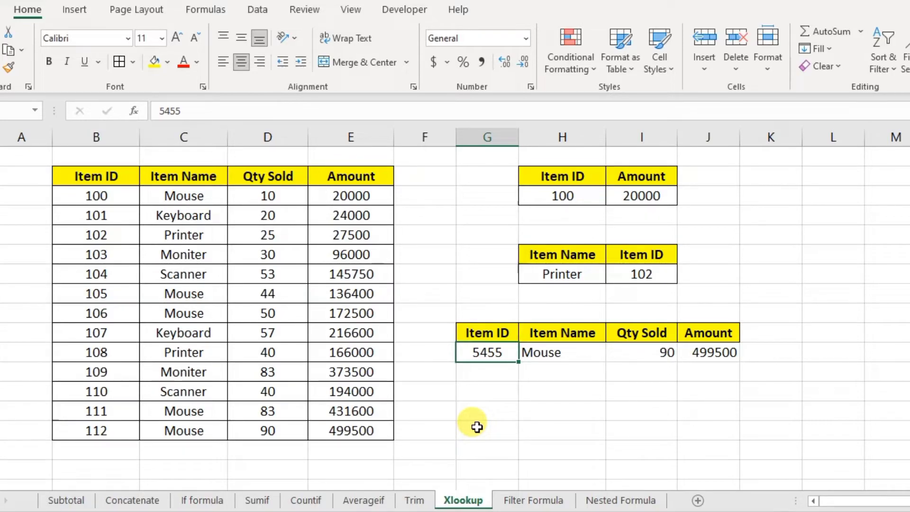
- Enter Item ID 99 in G11 and change the XLOOKUP match mode from -1 to 1
type("99")
key("Return")
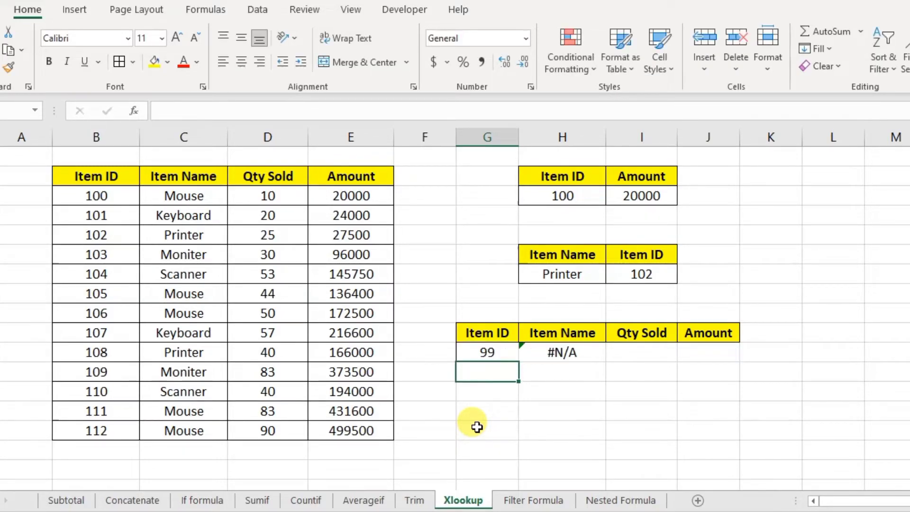
left_click(580, 354)
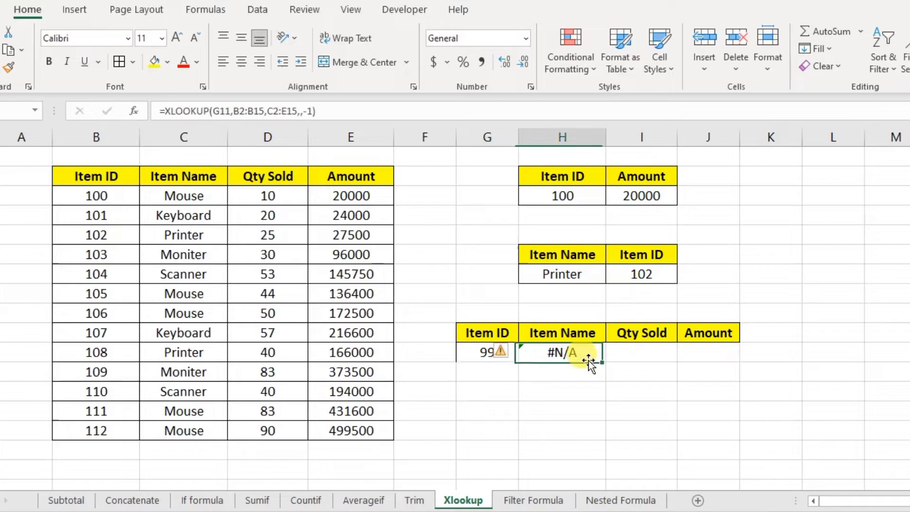
double_click(583, 355)
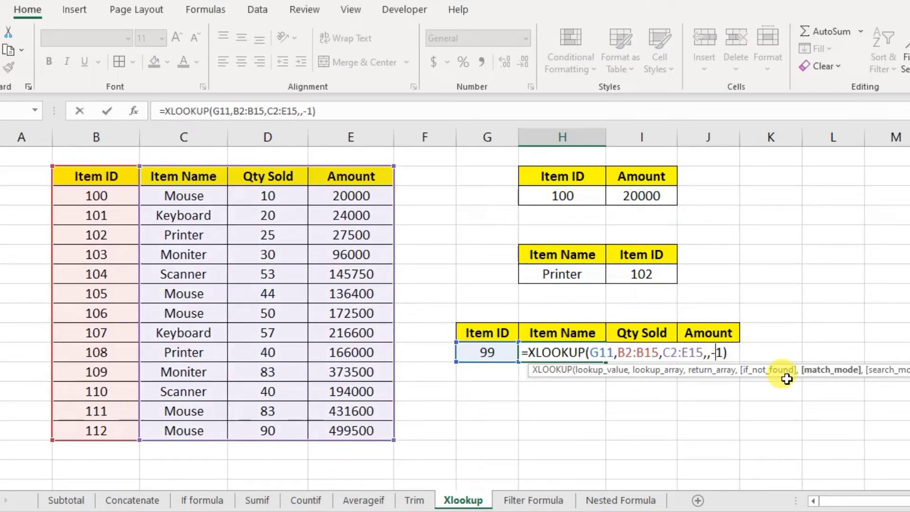
key("BackSpace")
key("Return")
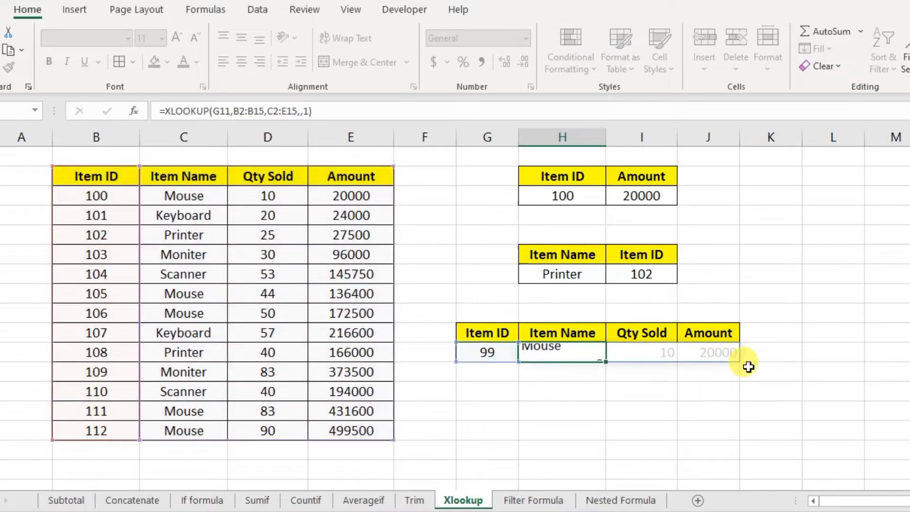
- Verify ID 99 returns Mouse, 10, 20000 from the next larger Item ID, 100
left_click(482, 350)
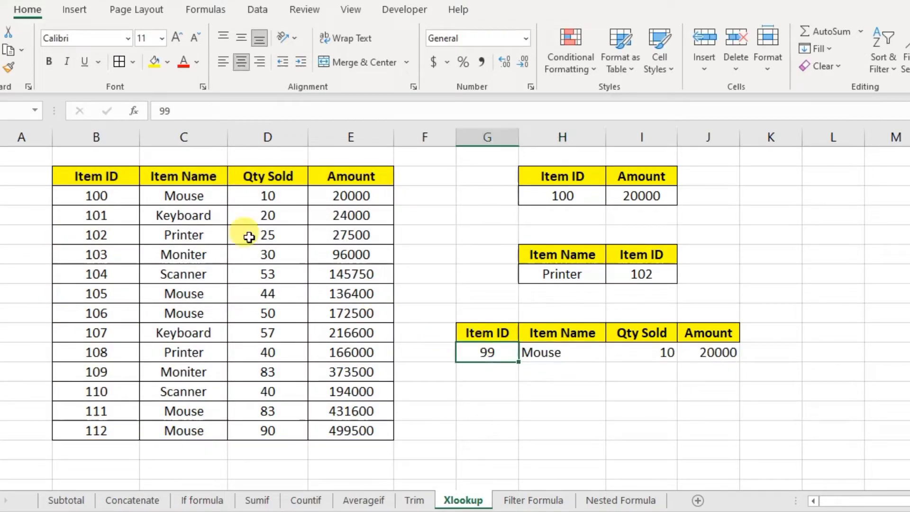
left_click(142, 215)
left_click(574, 354)
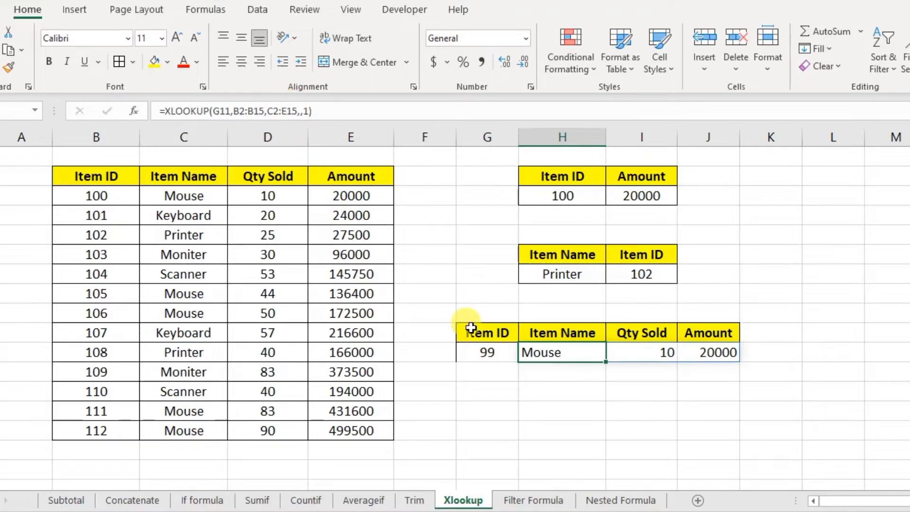
left_click(472, 348)
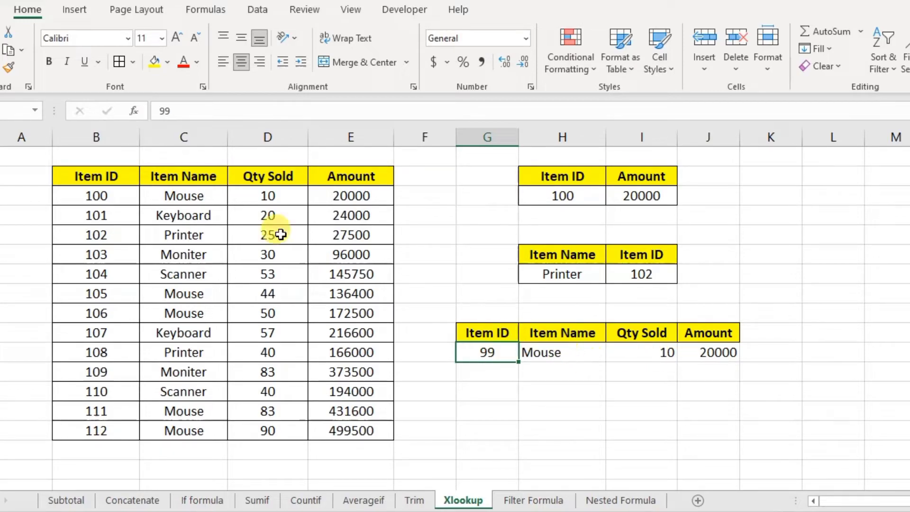
left_click(173, 194)
left_click(97, 197)
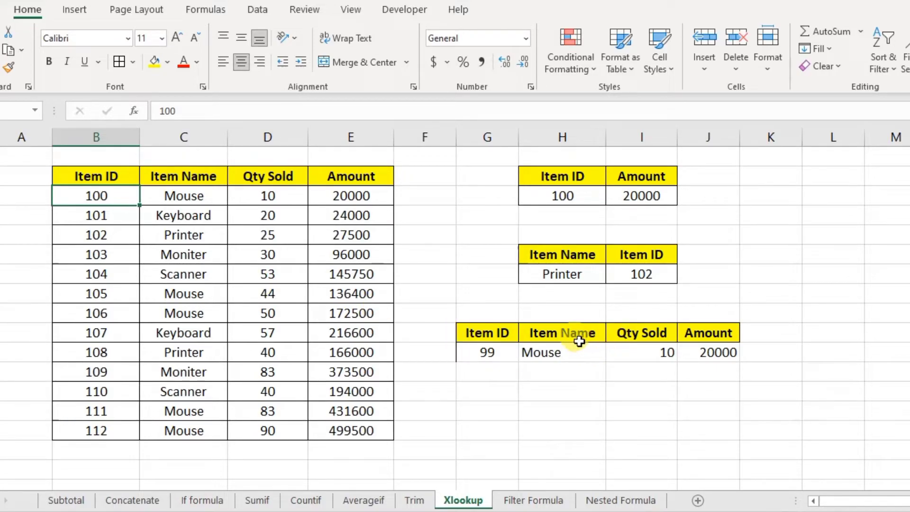
left_click(544, 358)
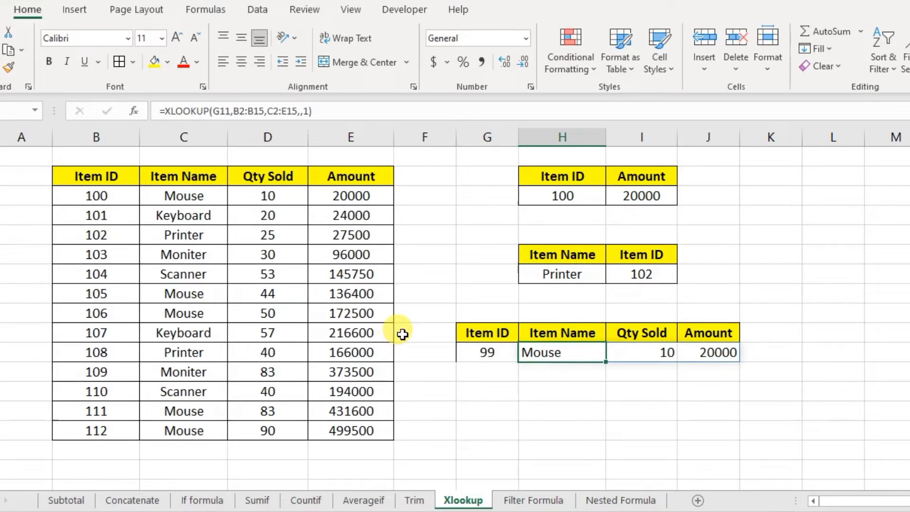
- Add search mode -1 to the H11 XLOOKUP; ID 99 still returns Mouse, 10, 20000
double_click(547, 352)
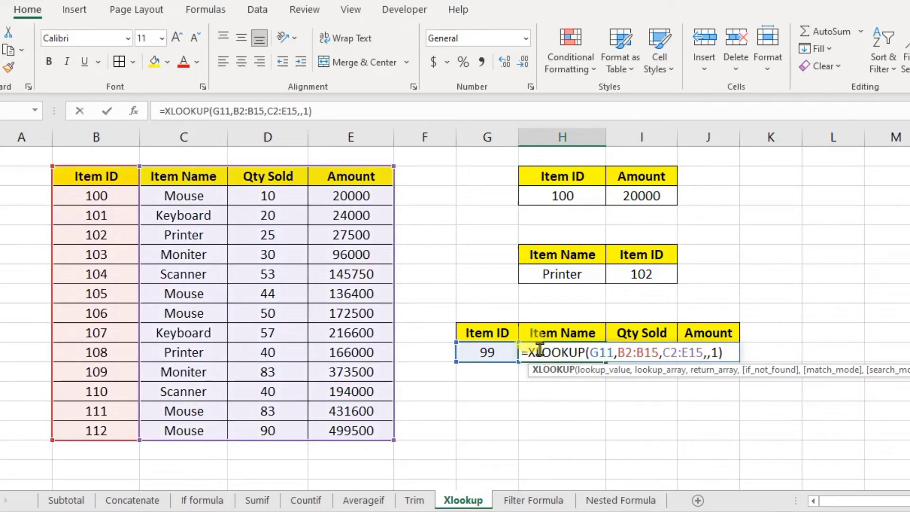
left_click(730, 351)
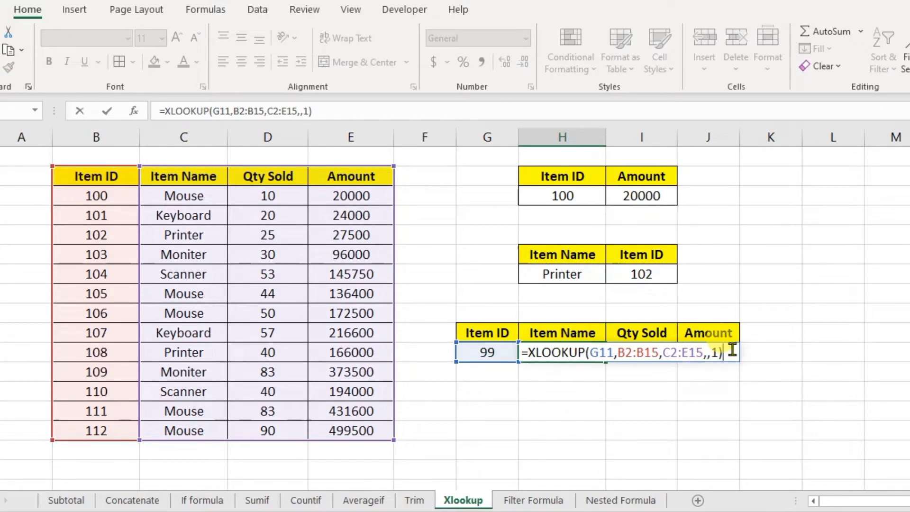
key("BackSpace")
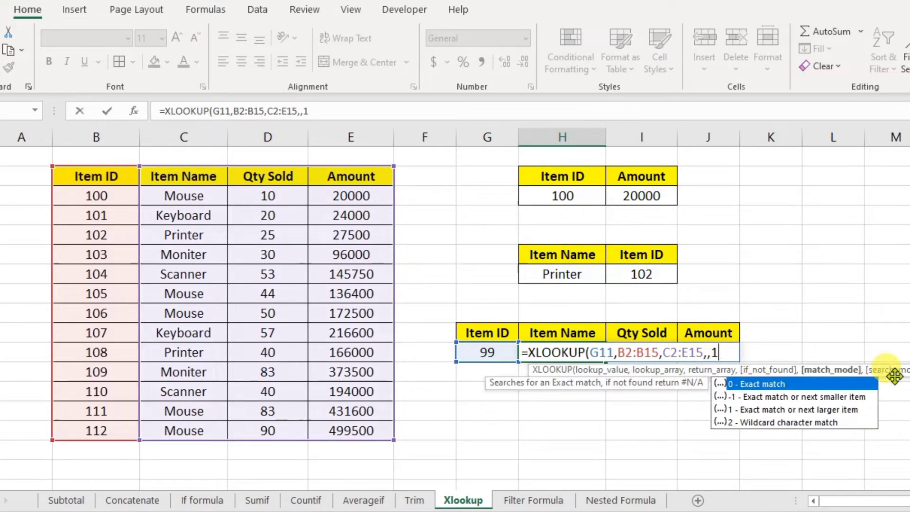
type(",")
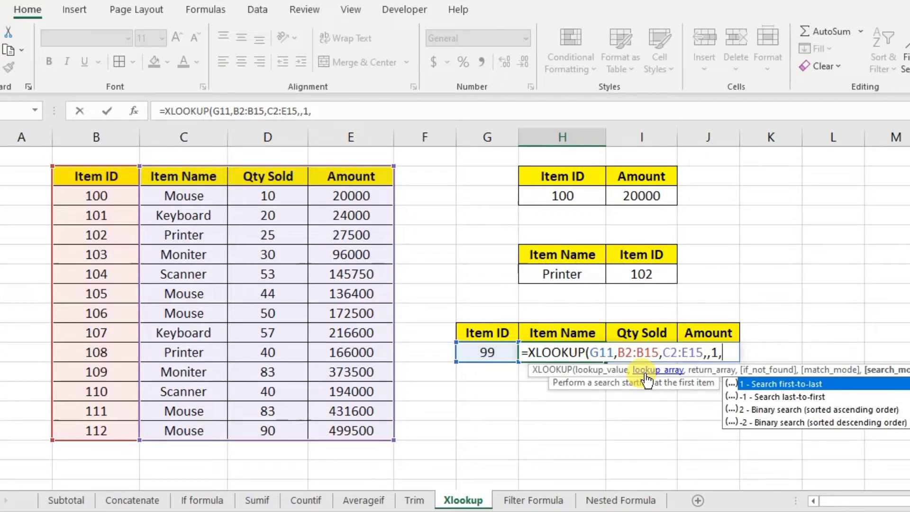
type("-1")
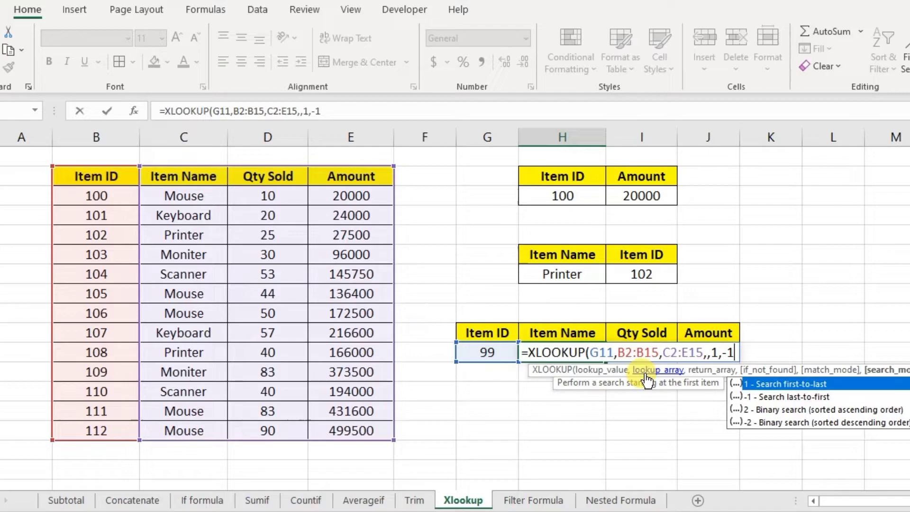
type(")")
key("Return")
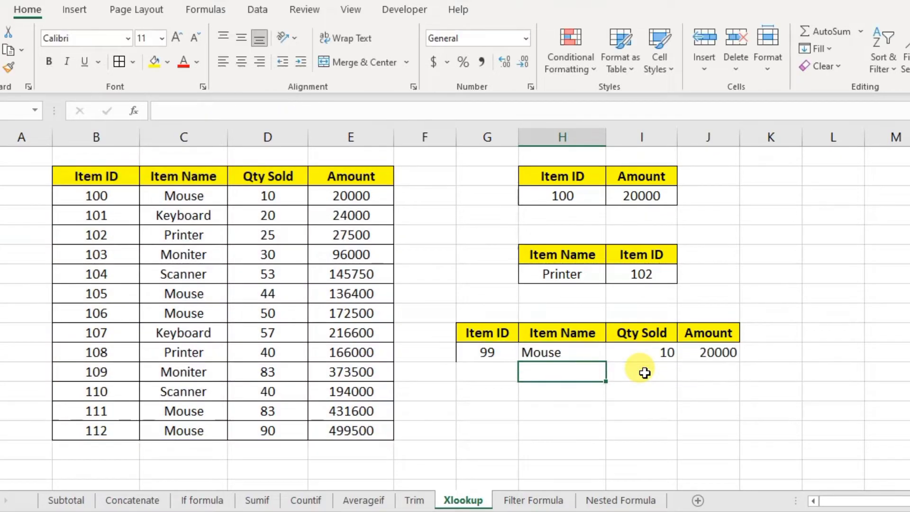
left_click(488, 352)
left_click(580, 353)
left_click(637, 353)
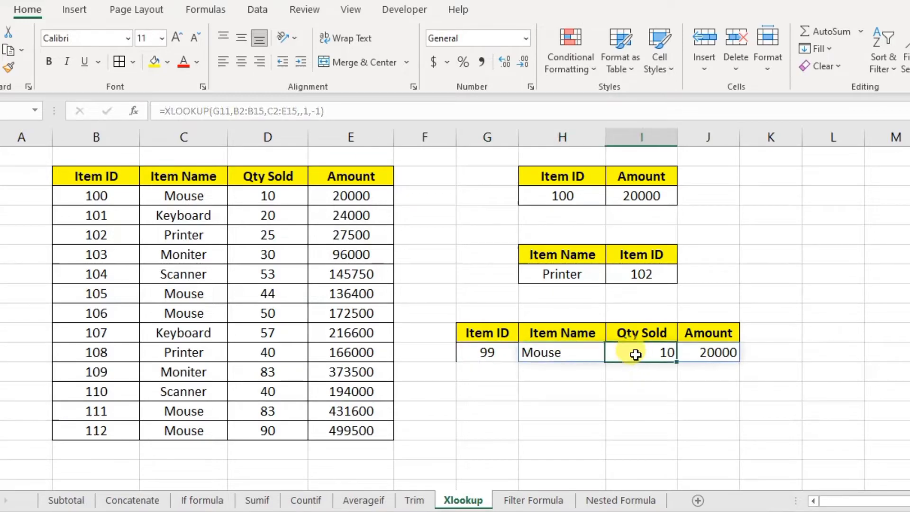
left_click(506, 354)
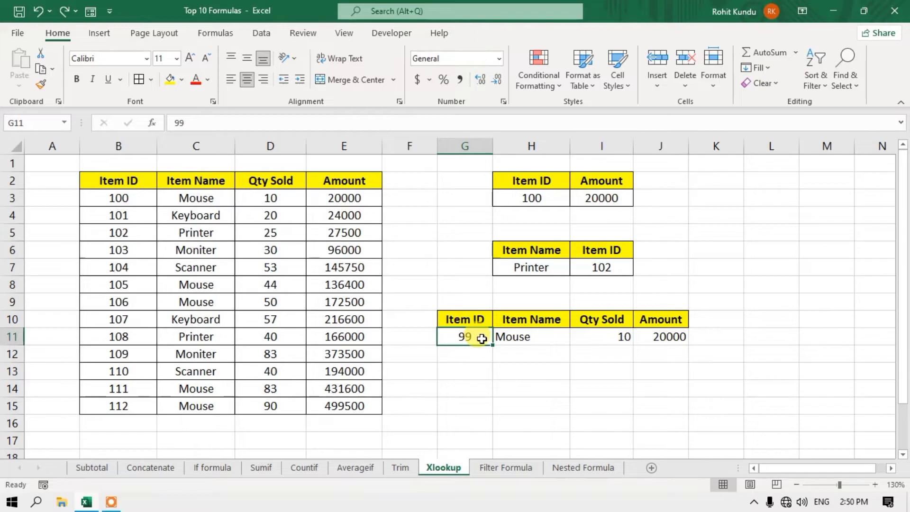
- Change the last row's Item ID in B15 from 112 to 100
left_click(535, 339)
left_click_drag(192, 198, 356, 198)
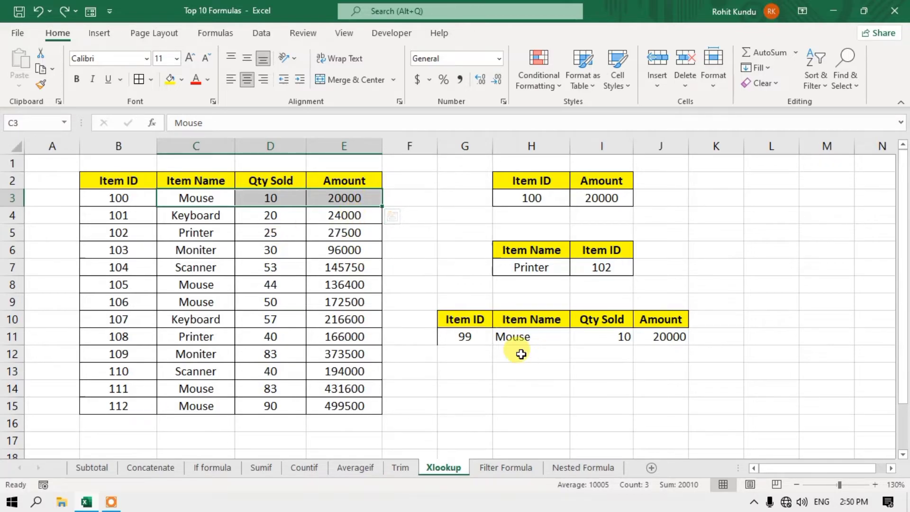
left_click(122, 406)
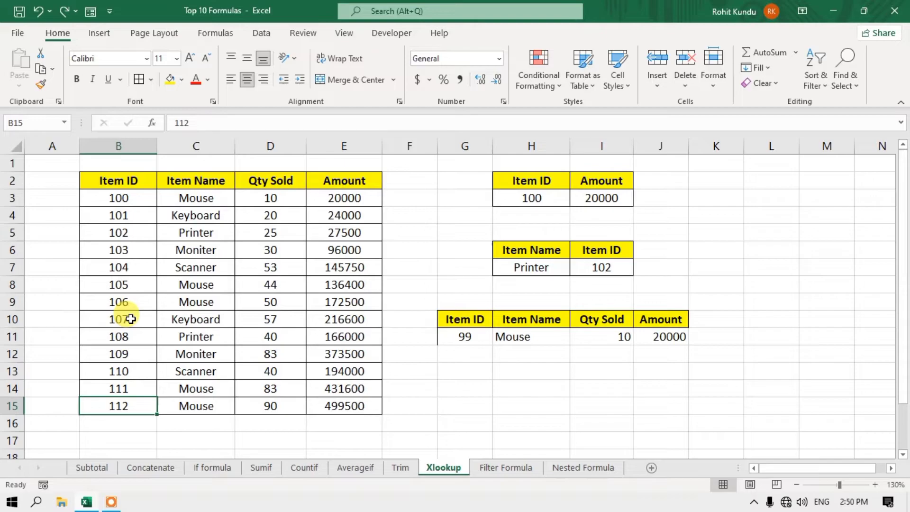
key("BackSpace")
key("BackSpace")
type("00")
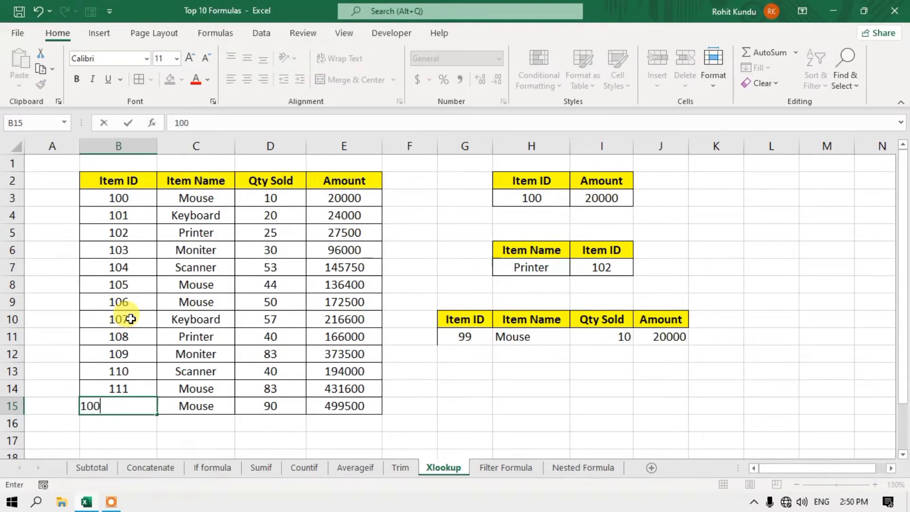
key("Return")
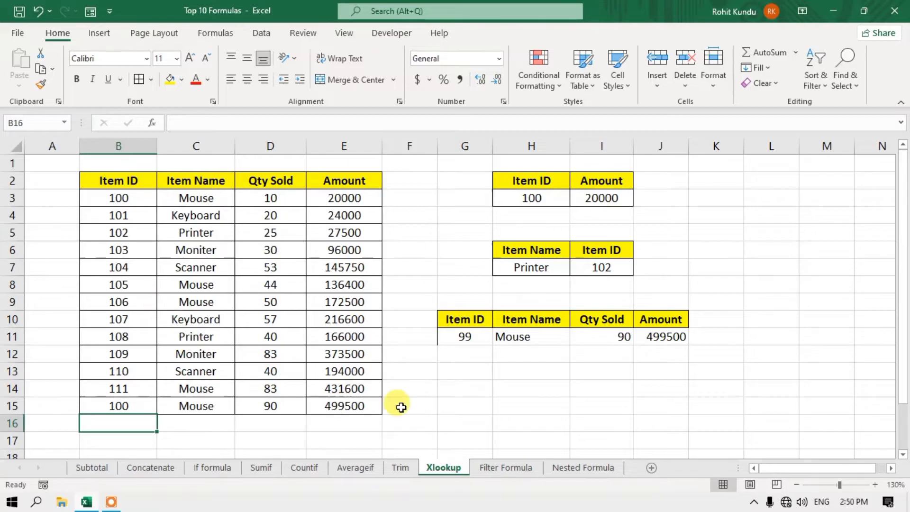
left_click_drag(205, 405, 339, 408)
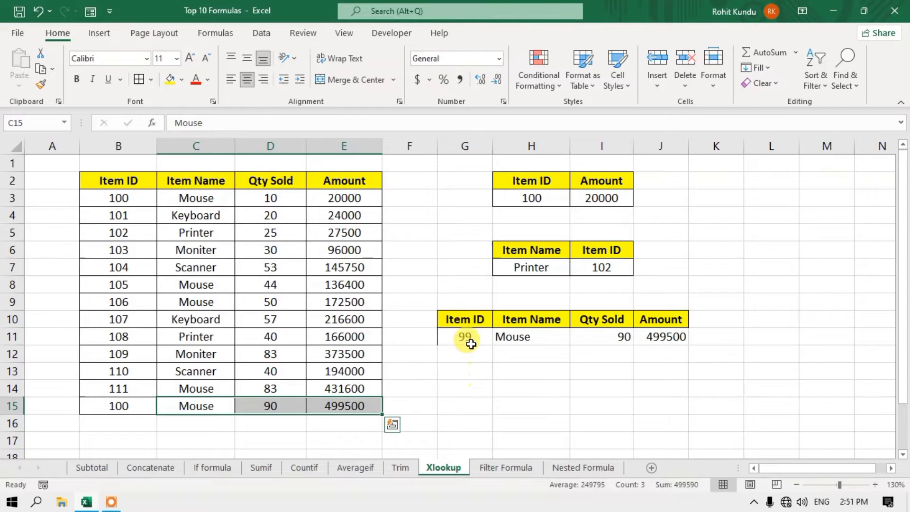
- Look up Item ID 100 in G11 and compare rows 3 and 15; results Mouse, 90, 499500
left_click(471, 339)
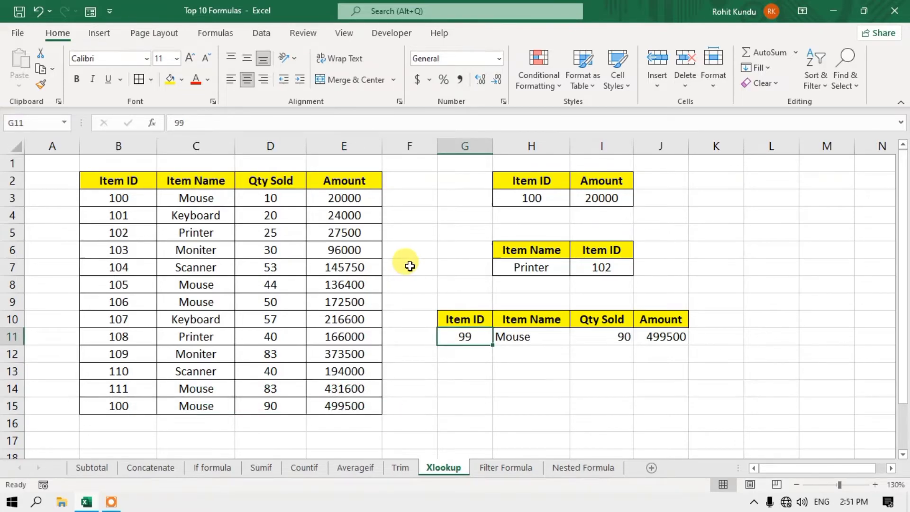
type("1")
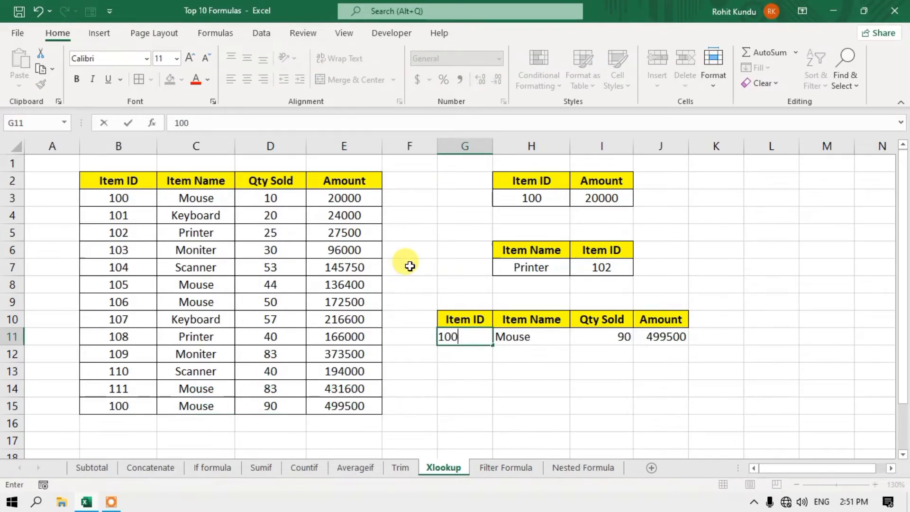
type("00")
key("Return")
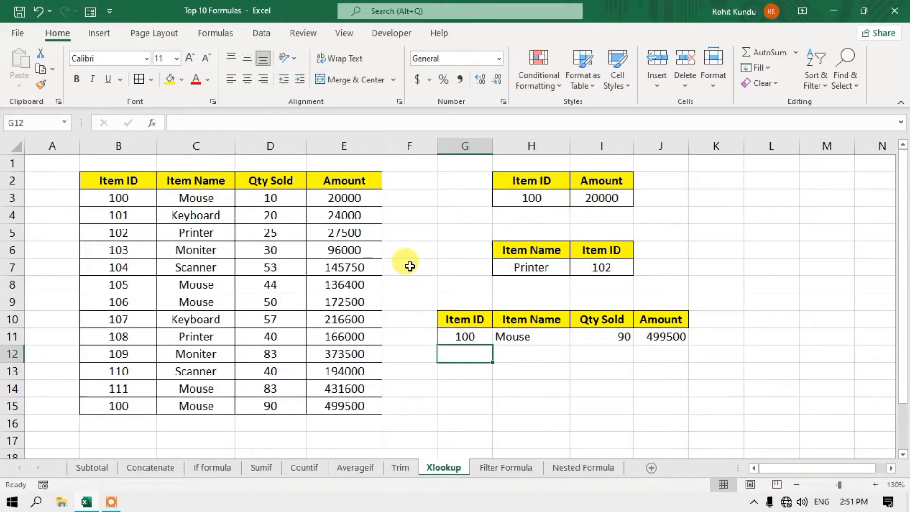
left_click(466, 337)
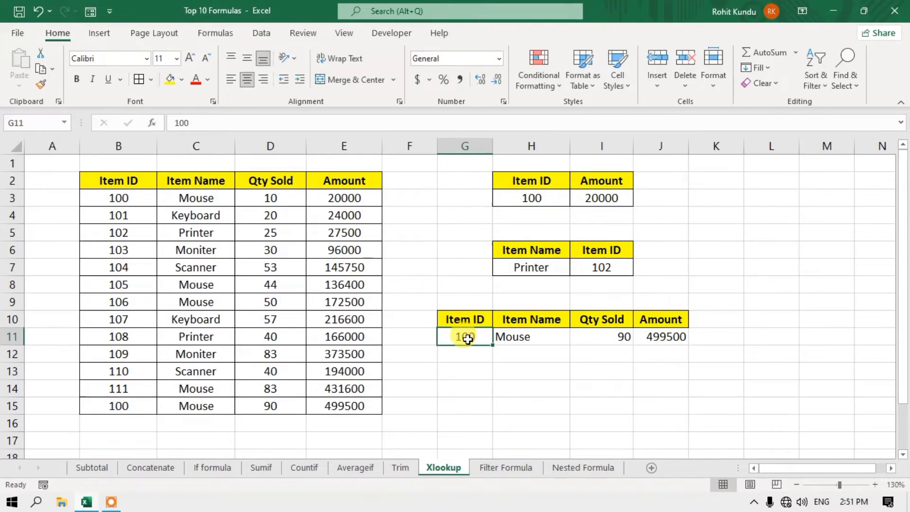
left_click_drag(114, 198, 337, 201)
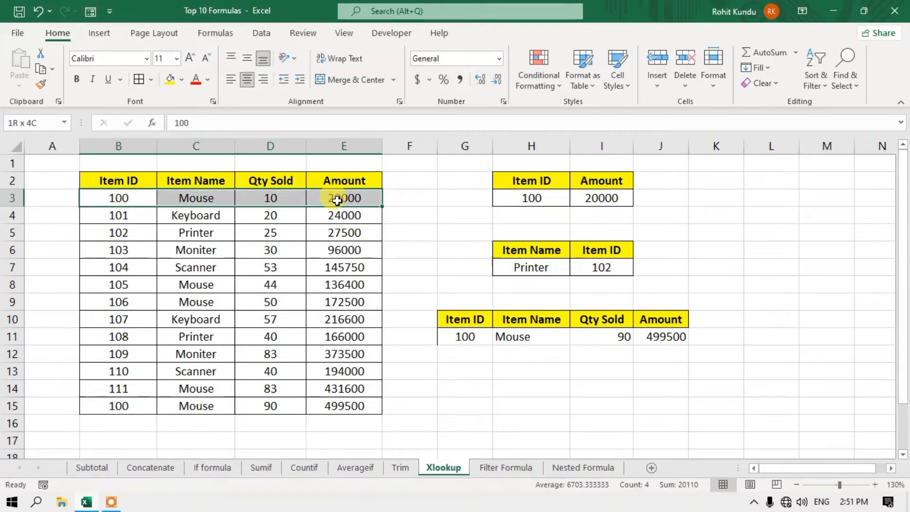
left_click_drag(142, 406, 343, 400)
left_click(659, 337)
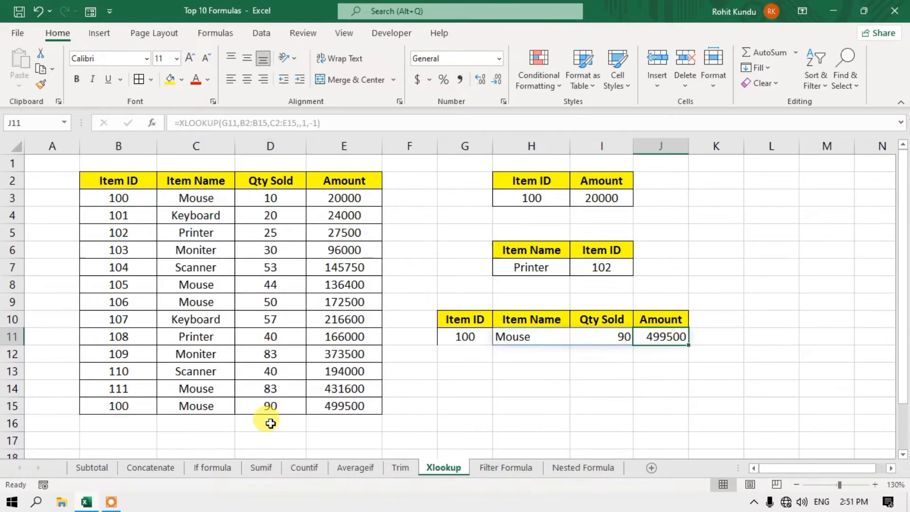
left_click_drag(133, 410, 369, 411)
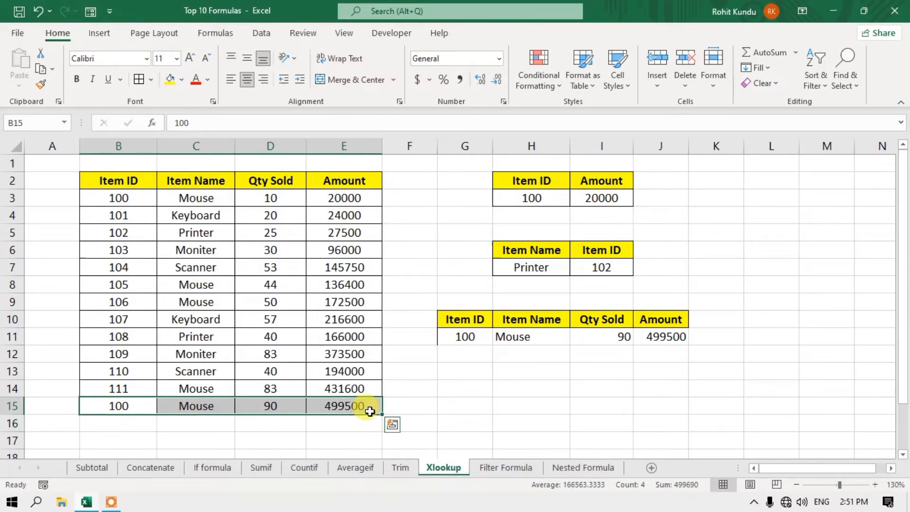
left_click(529, 338)
- Review H11's XLOOKUP formula unchanged, then switch to the Filter Formula sheet
double_click(530, 336)
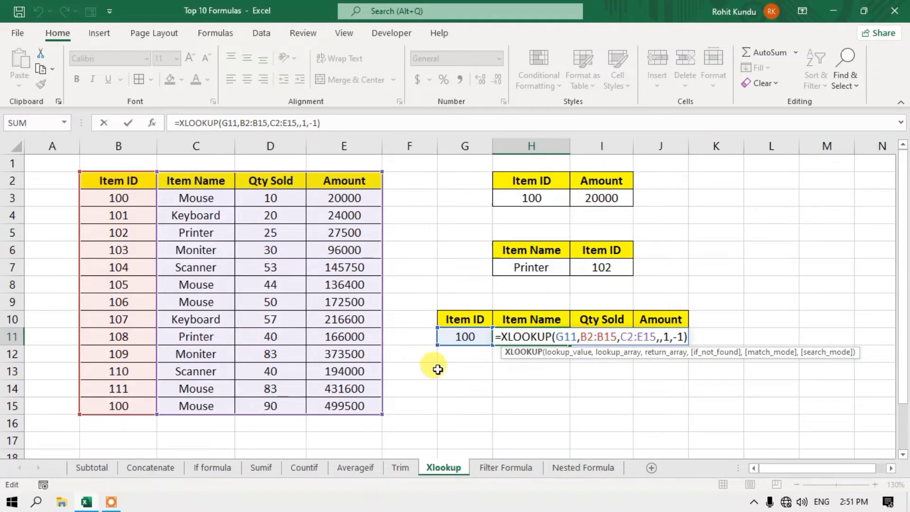
key("Return")
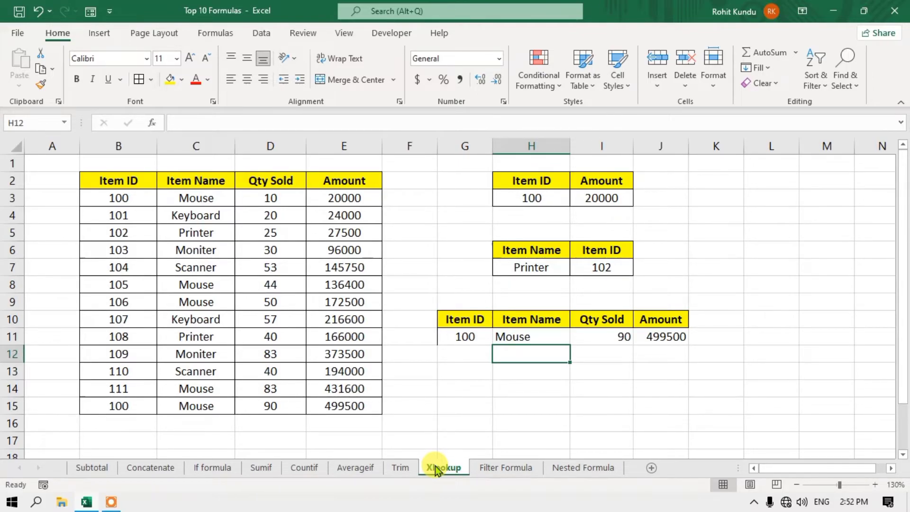
left_click(496, 470)
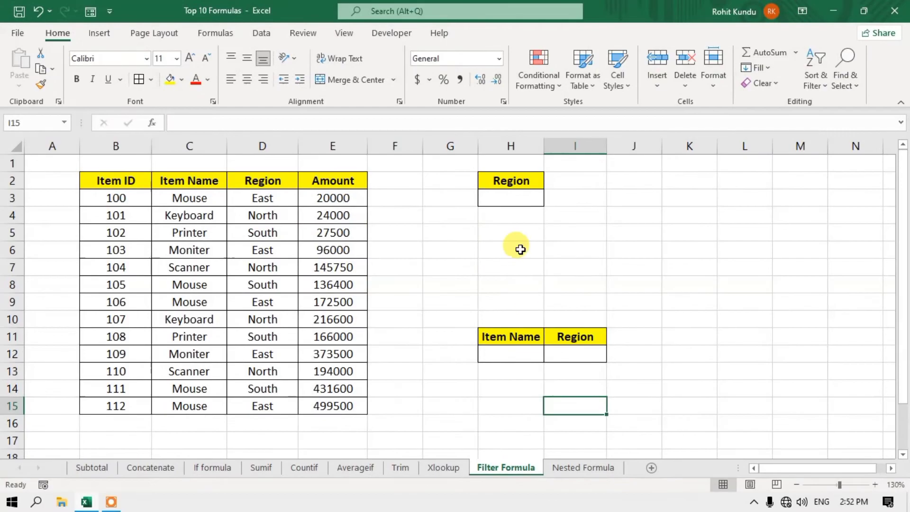
left_click(520, 200)
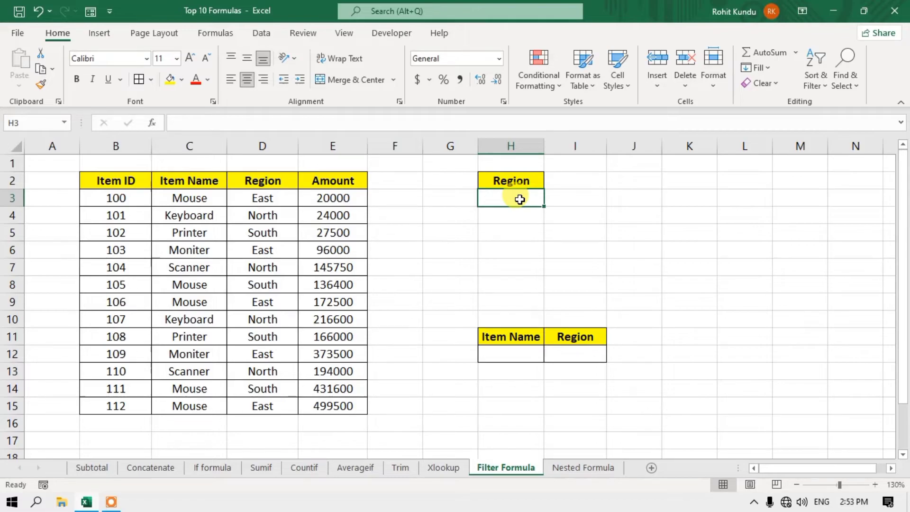
left_click(281, 203)
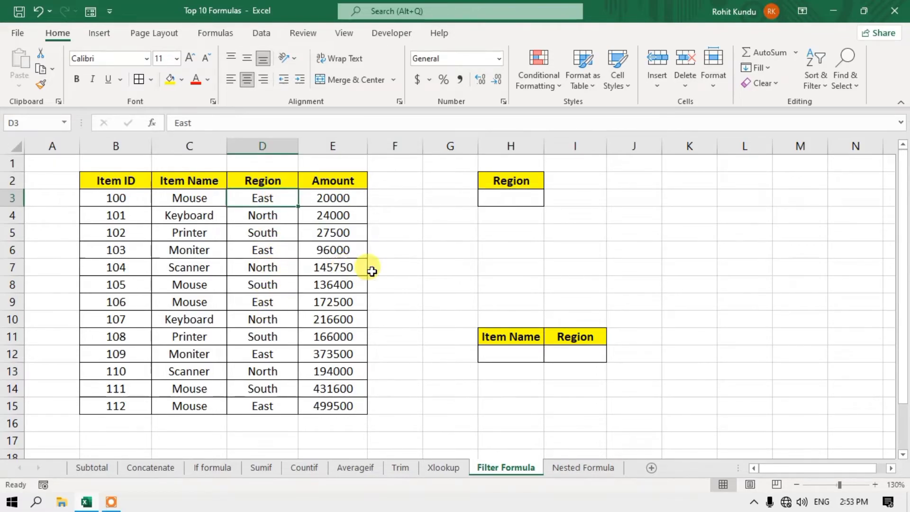
left_click(528, 198)
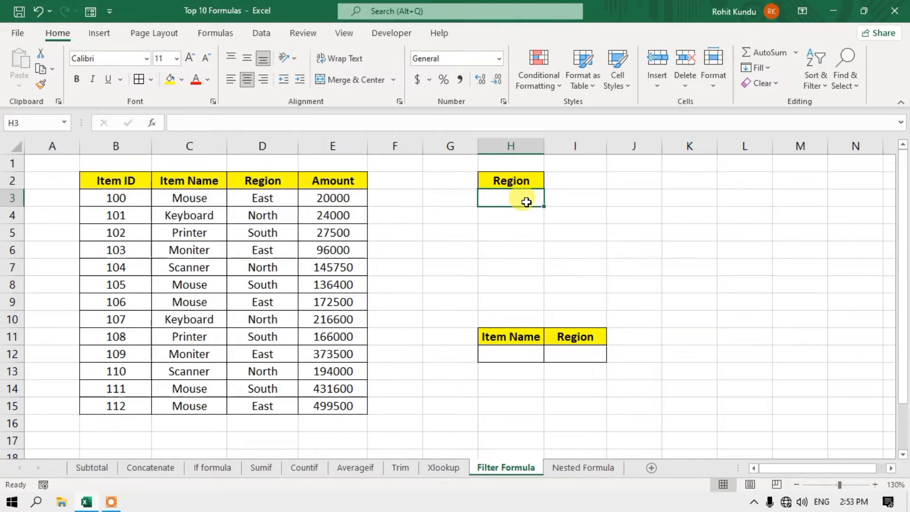
left_click(513, 233)
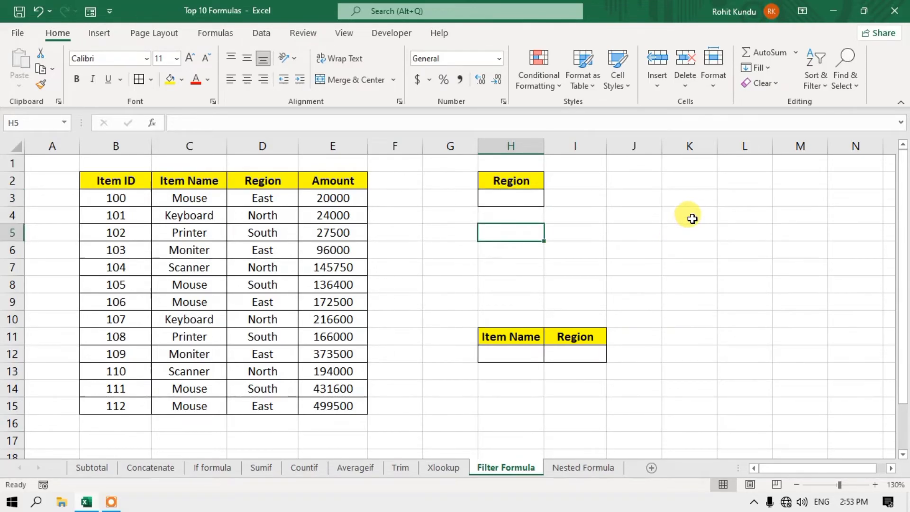
- Enter =FILTER(B2:E15,D2:D15=H3) in H5 to filter the table by the Region in H3
type("=f")
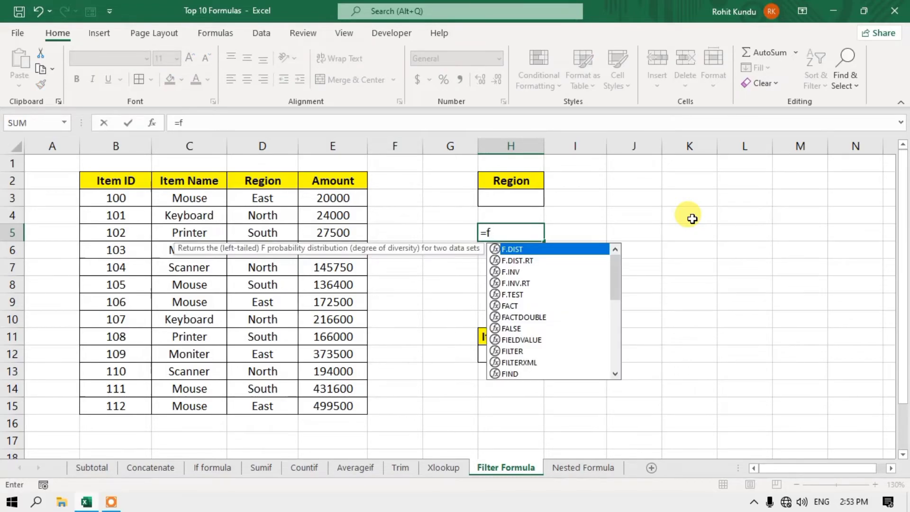
type("il")
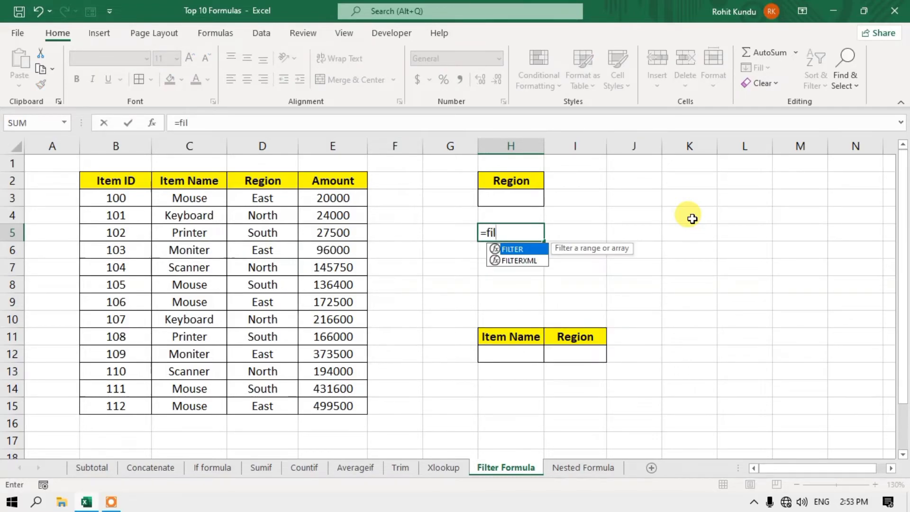
key("Tab")
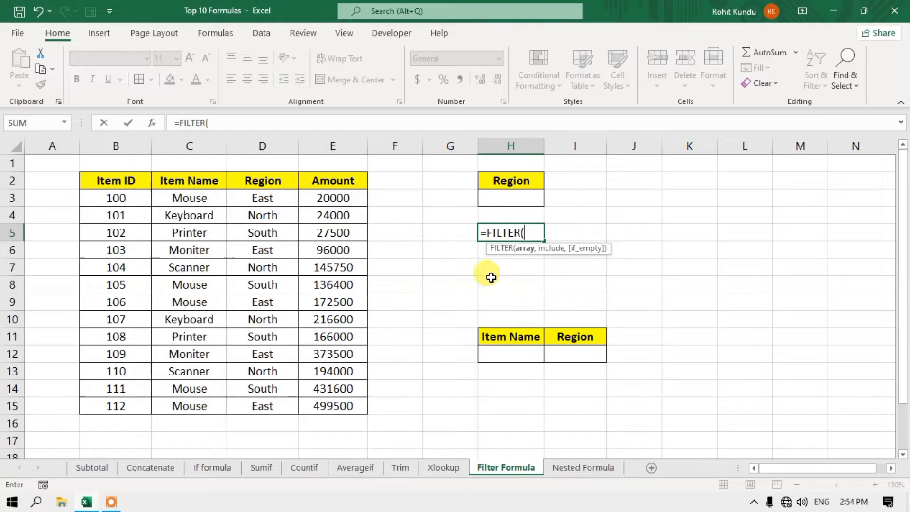
left_click_drag(106, 177, 331, 401)
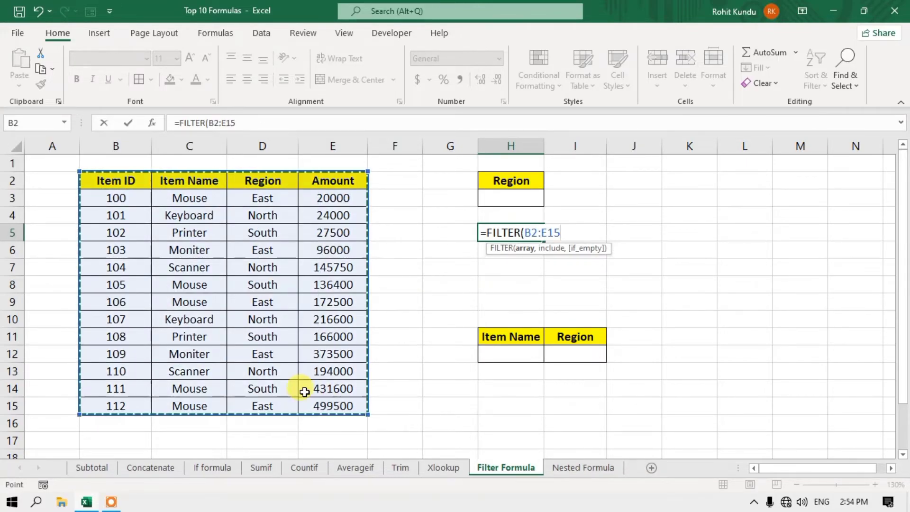
type(",")
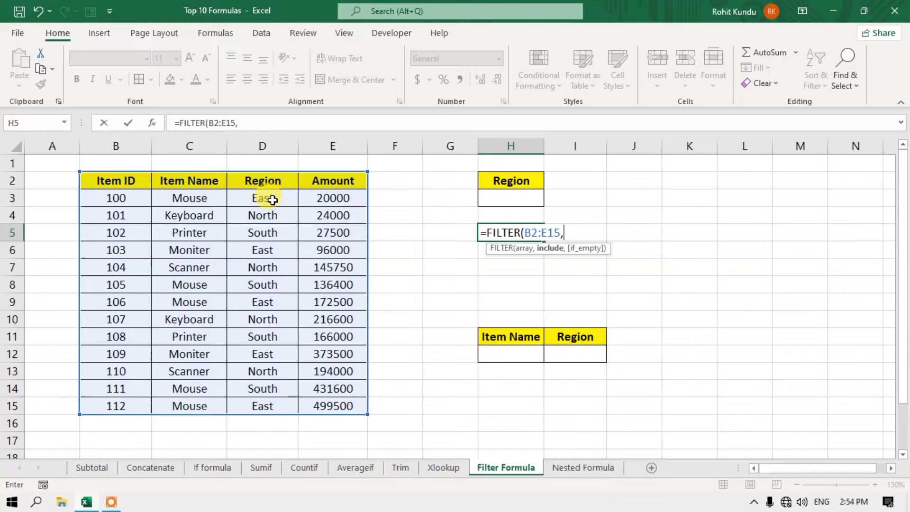
left_click_drag(263, 183, 281, 400)
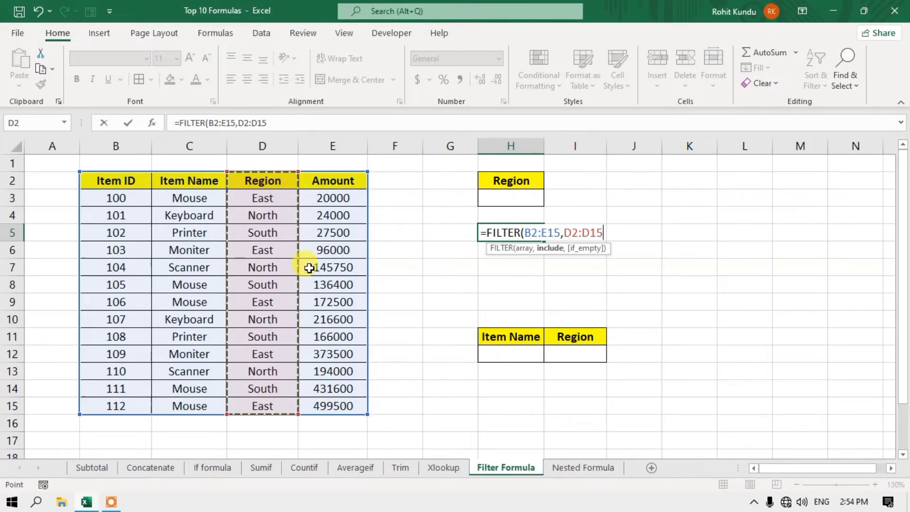
type("=")
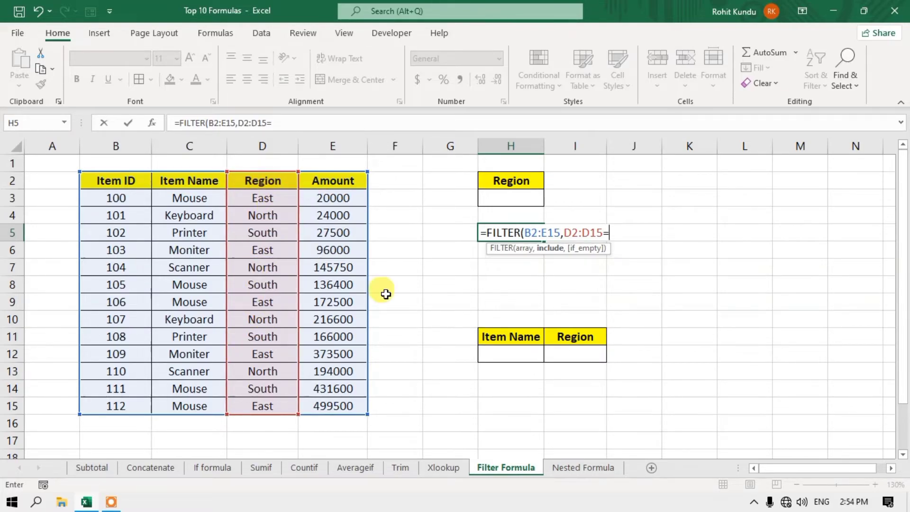
left_click(509, 201)
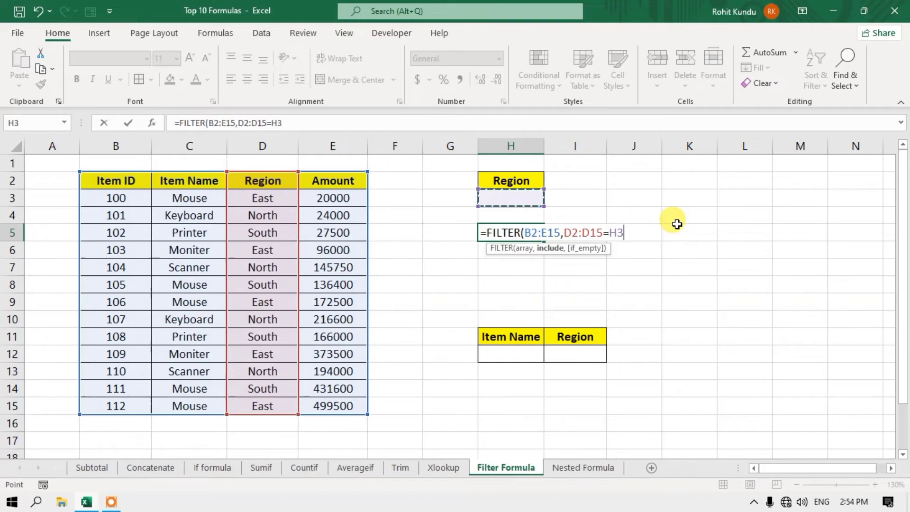
type(")")
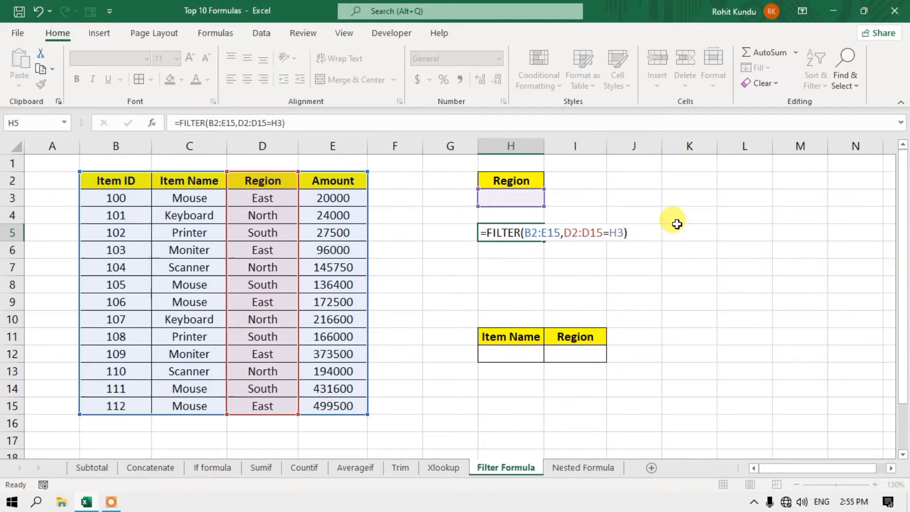
key("Return")
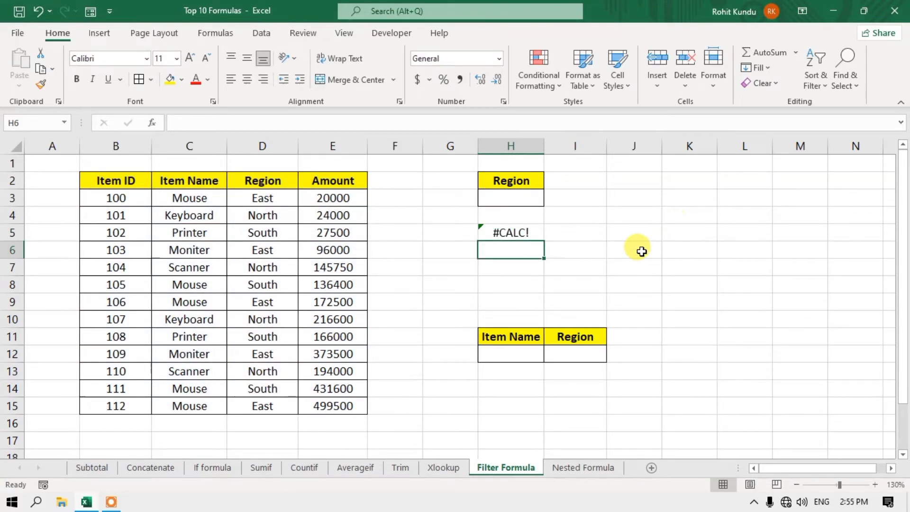
- Test the filter by copying East from D3 into H3, then review the regions in column D
left_click(512, 198)
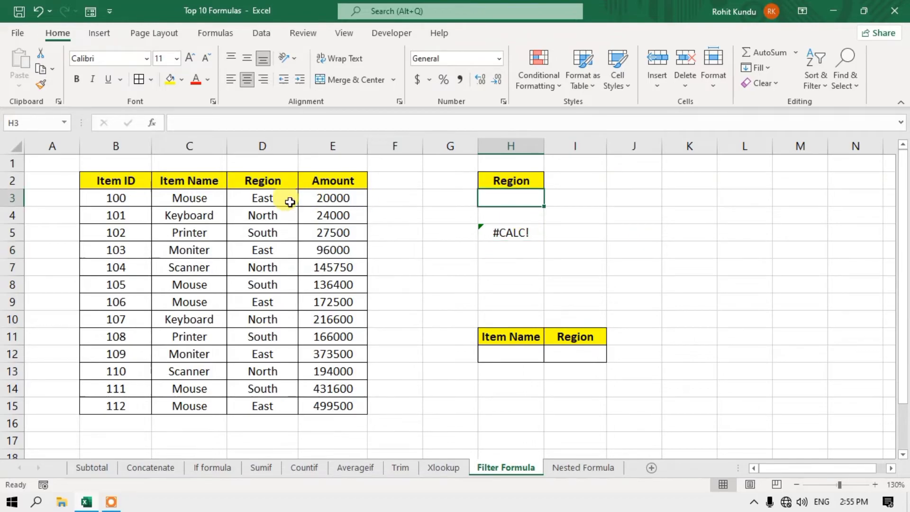
left_click(281, 201)
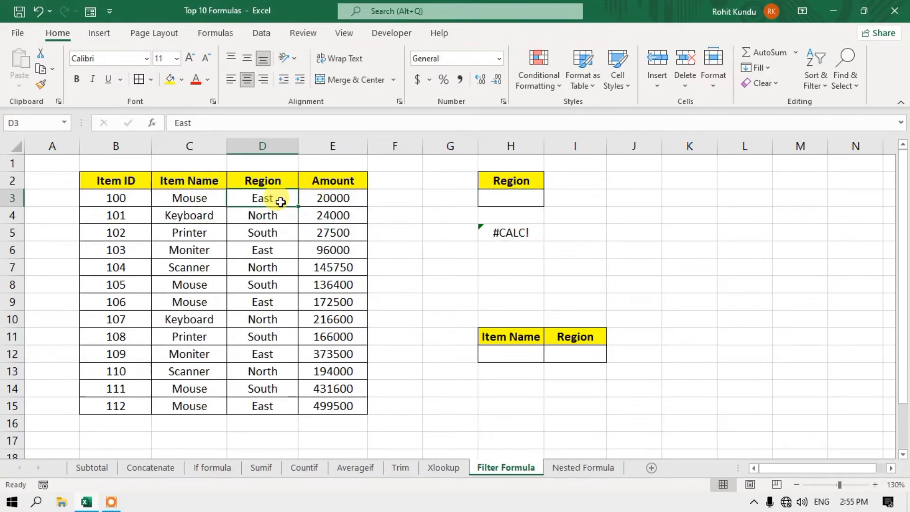
key("ctrl+c")
left_click(523, 201)
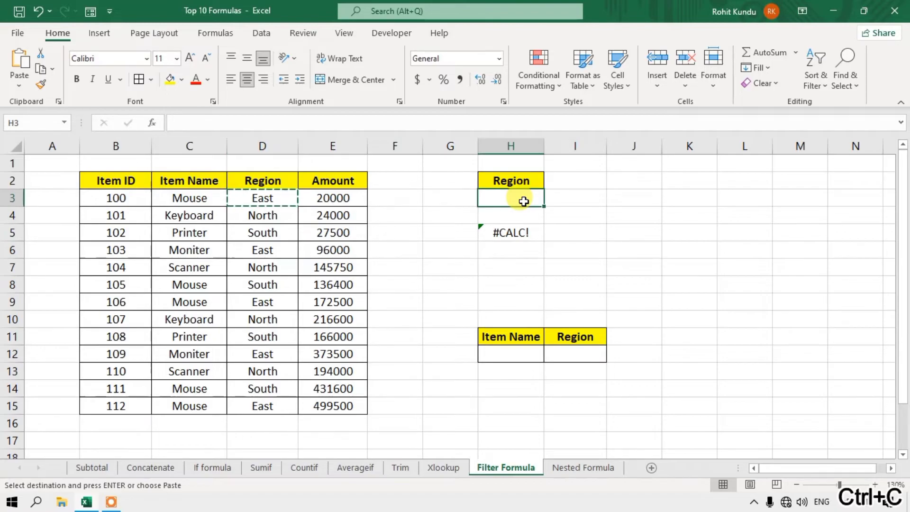
key("Return")
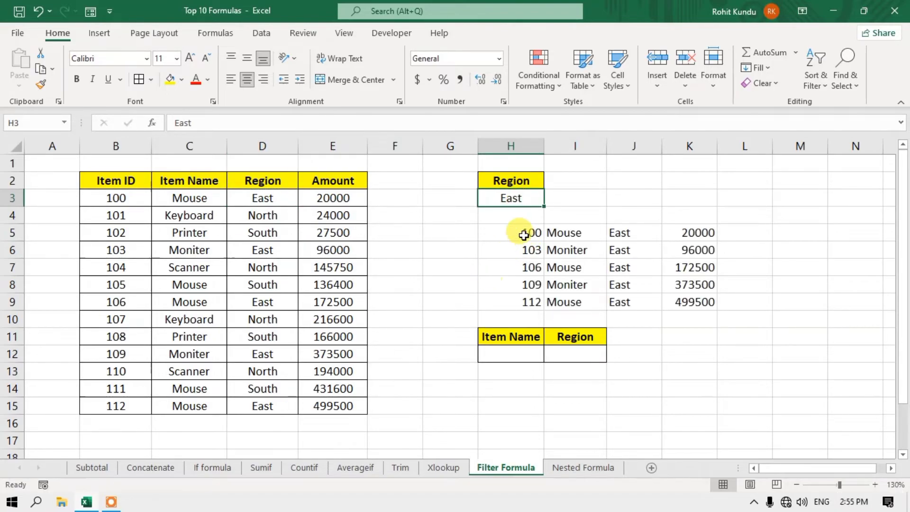
left_click(525, 233)
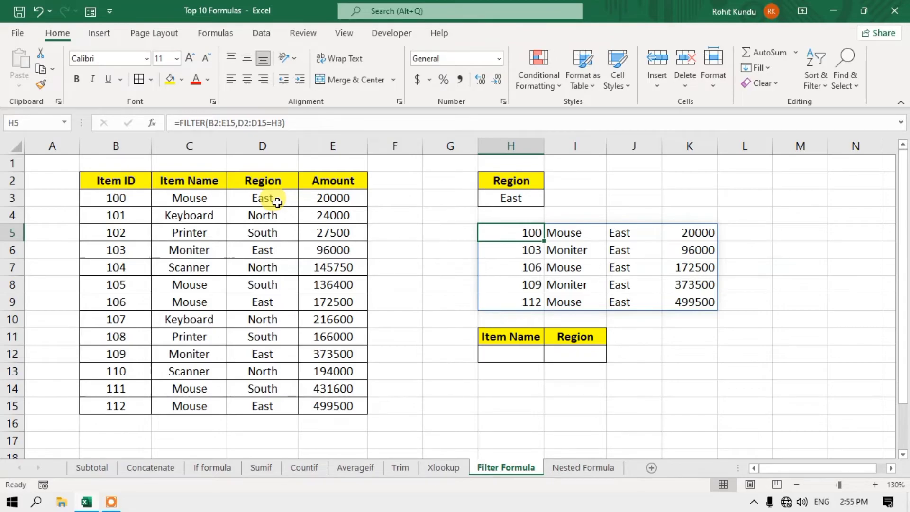
left_click(273, 200)
left_click(269, 251)
left_click(284, 306)
left_click(281, 359)
left_click(287, 403)
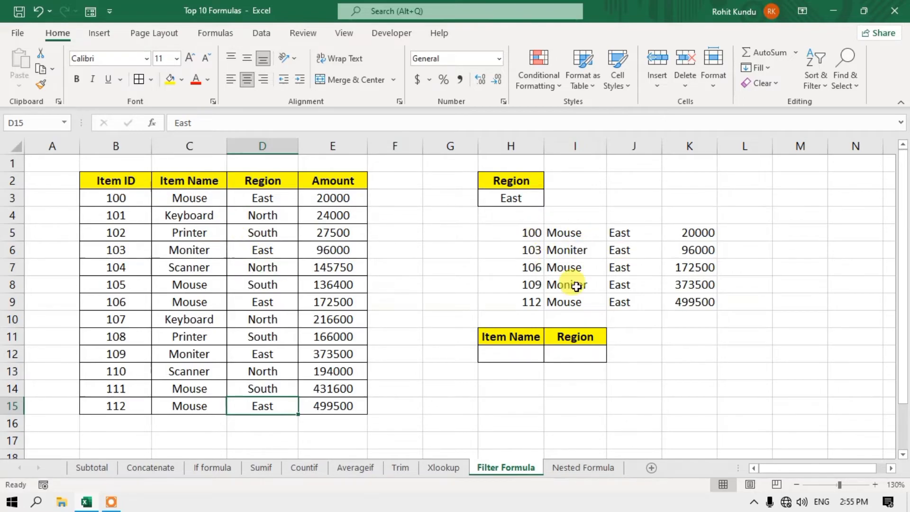
- Copy North from D4 into H3, check the returned rows, then clear H3 to show #CALC!
left_click(262, 216)
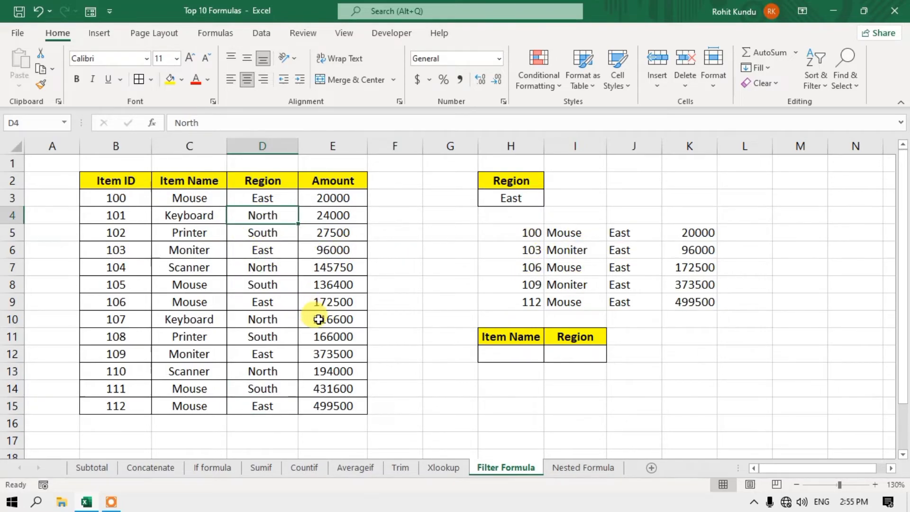
key("ctrl+c")
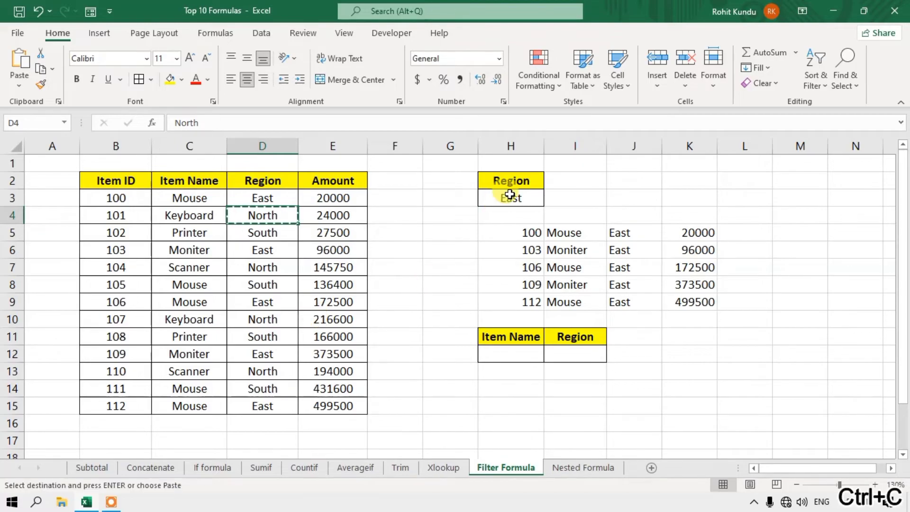
left_click(507, 195)
key("Return")
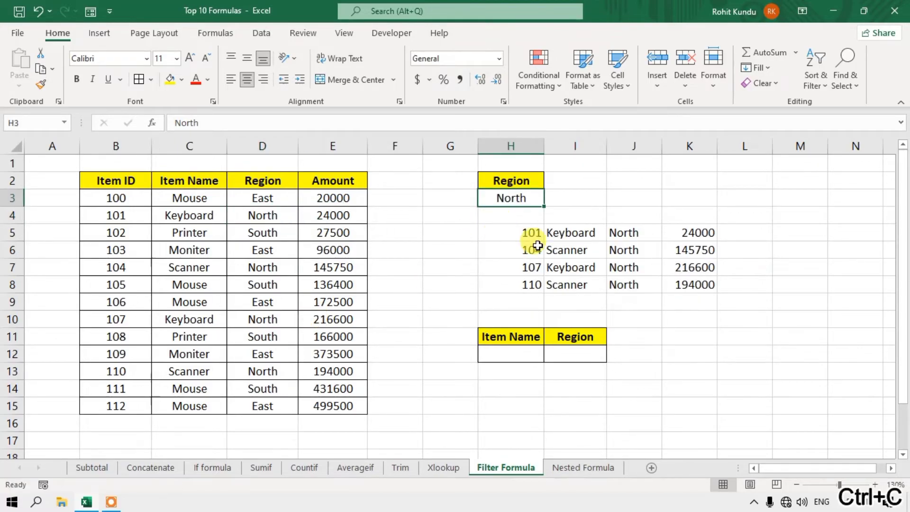
left_click(625, 250)
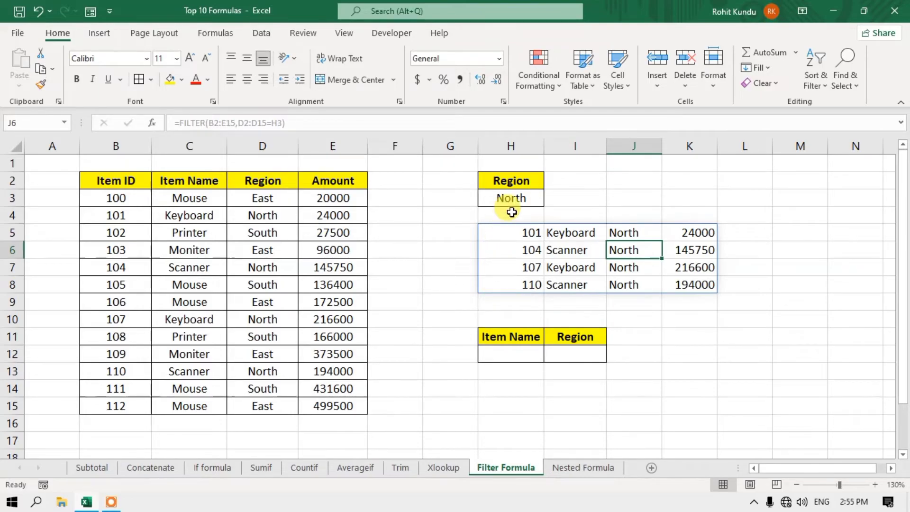
left_click(516, 198)
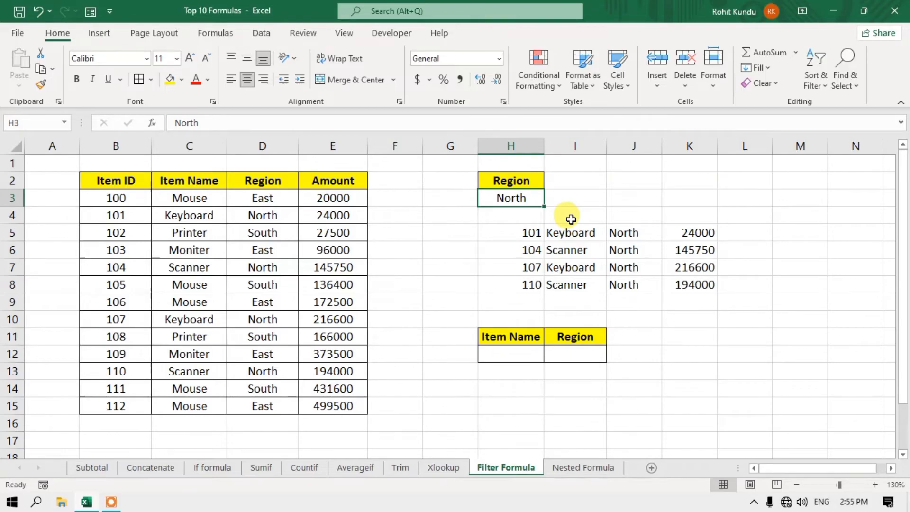
key("Delete")
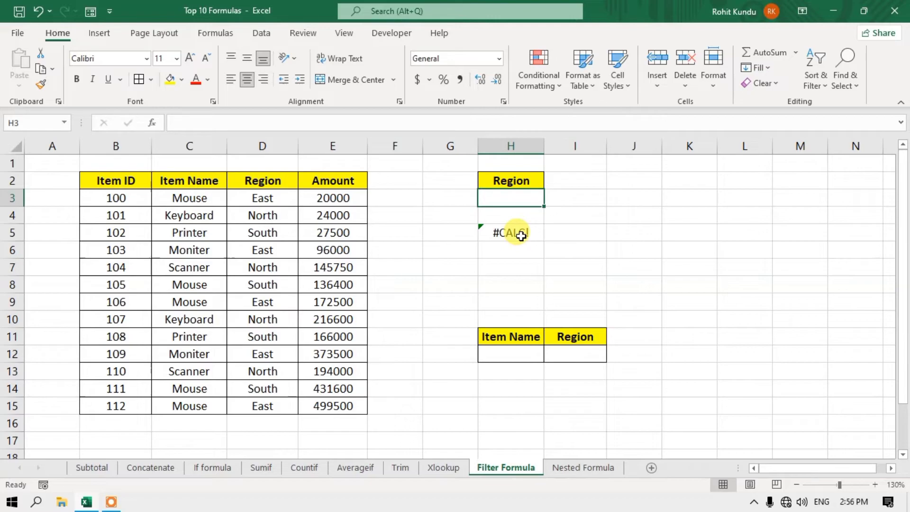
- Add "SSS" as the if_empty argument to the FILTER formula in H5
left_click(520, 234)
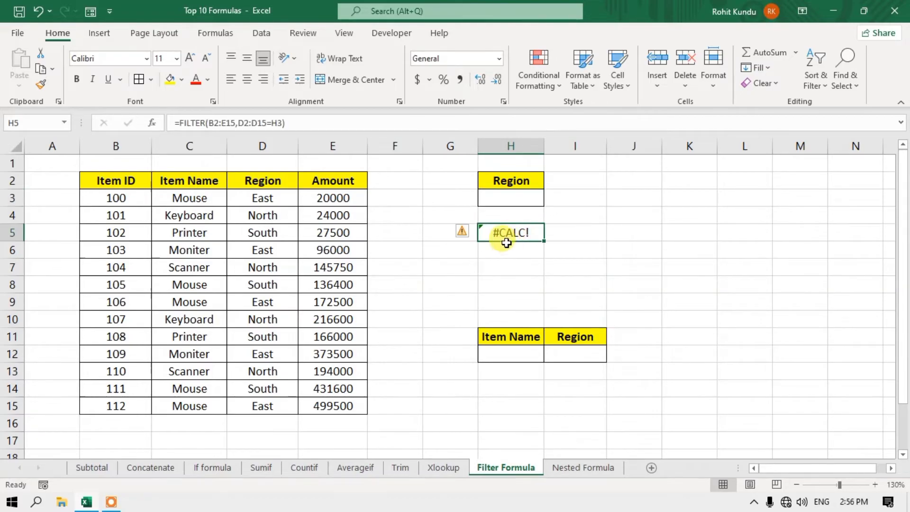
double_click(523, 233)
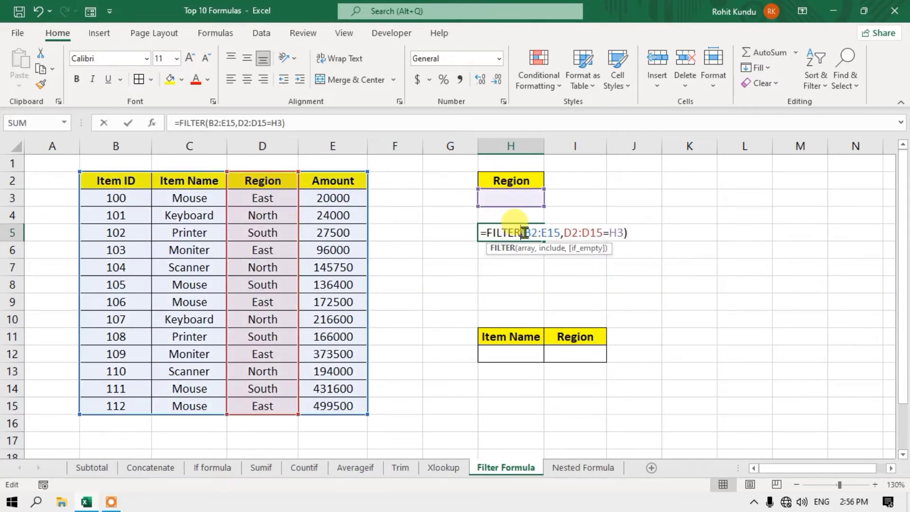
left_click(629, 232)
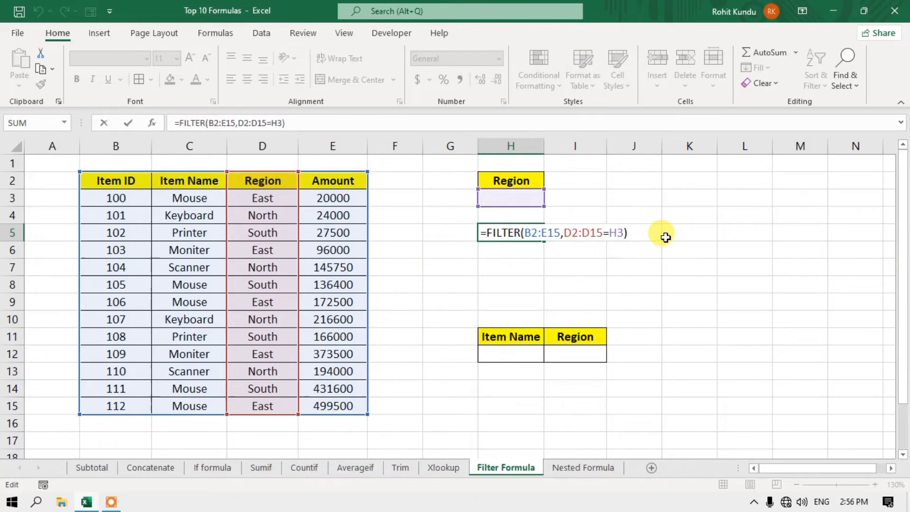
key("BackSpace")
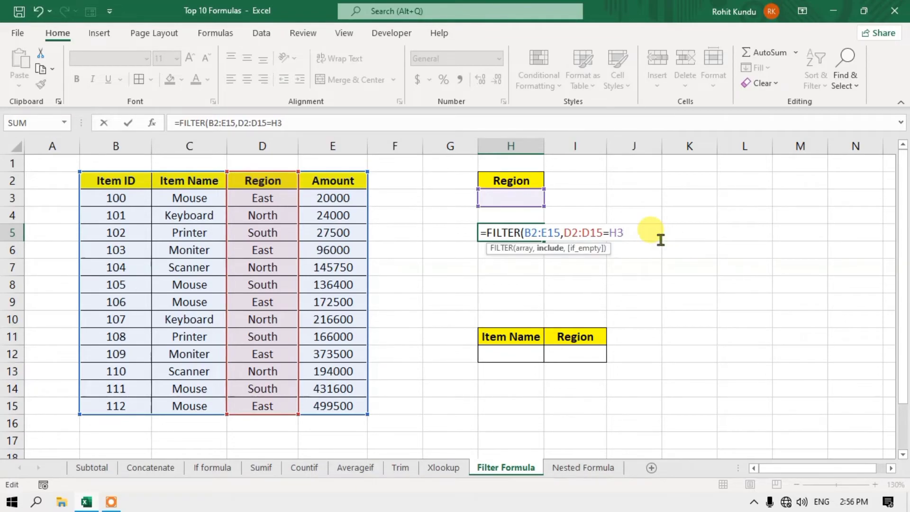
type(",\"SSS")
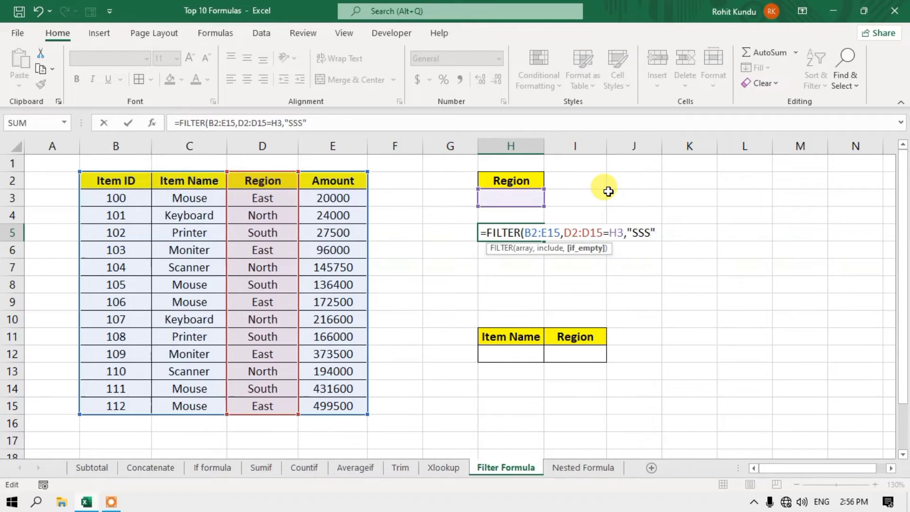
type(")")
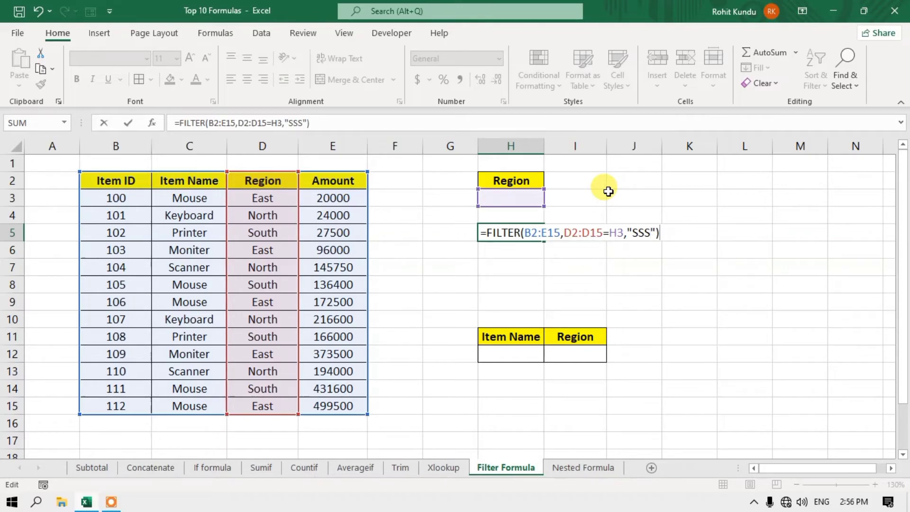
key("Return")
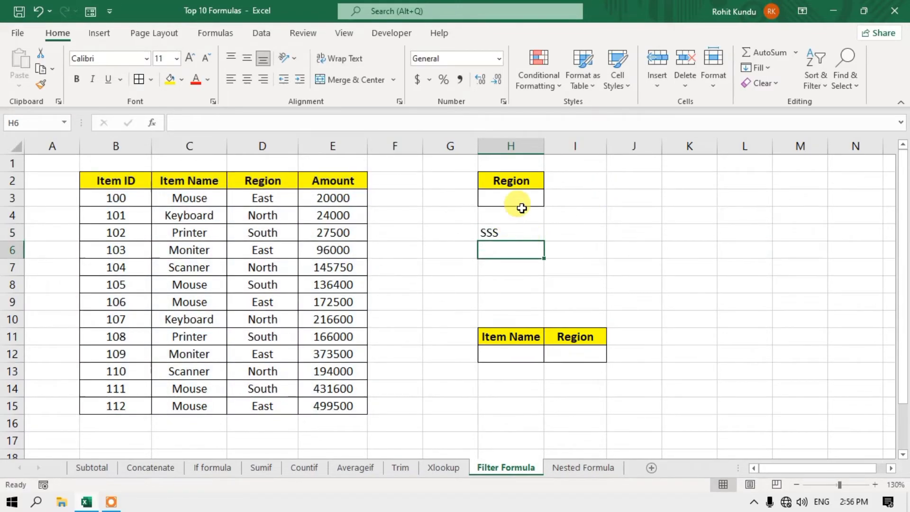
- Test with the unmatched region 'ghghg' in H3, then paste East from D3 back into H3
left_click(519, 198)
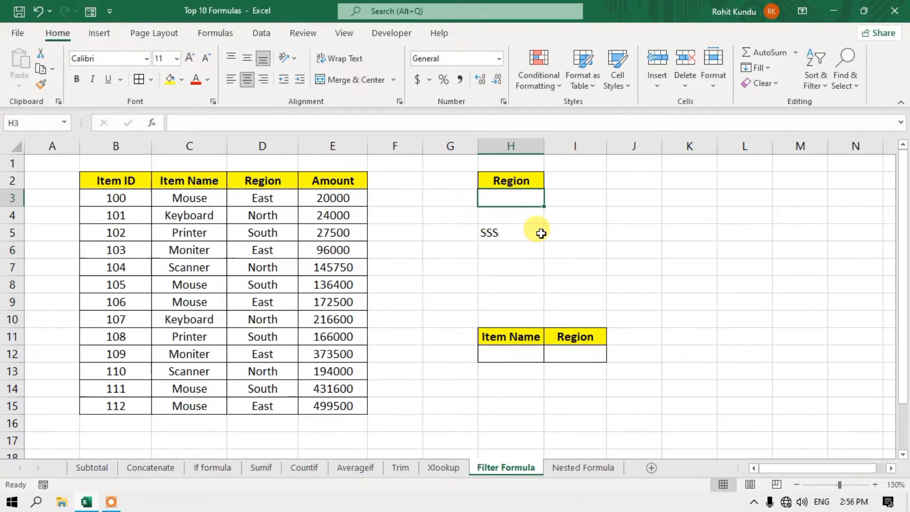
type("ghghg")
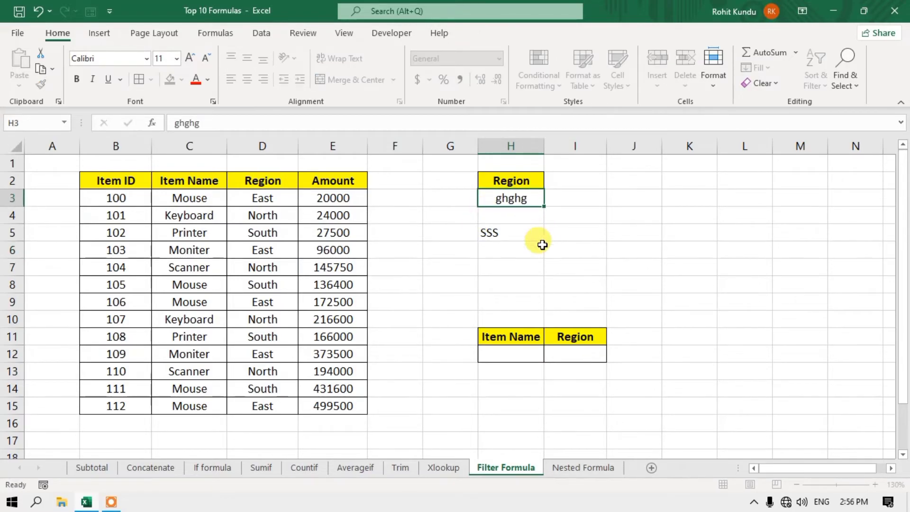
key("Return")
left_click(518, 203)
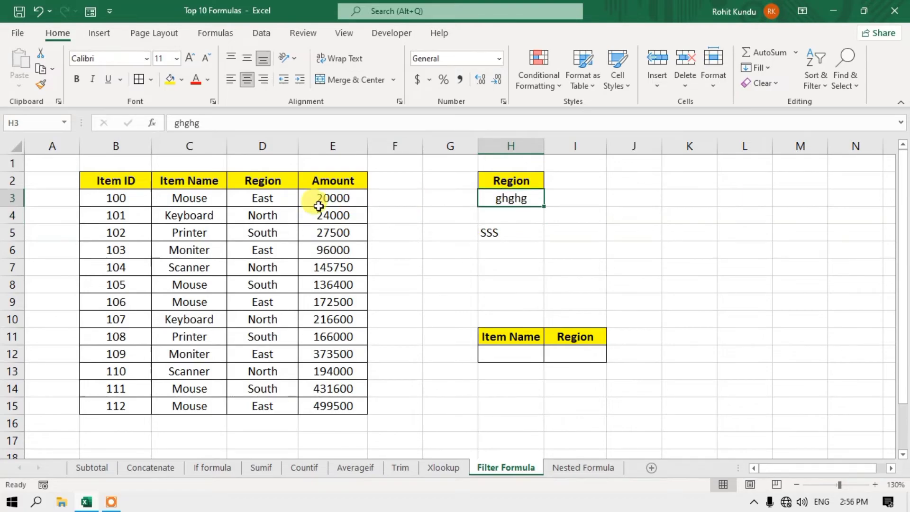
left_click(275, 202)
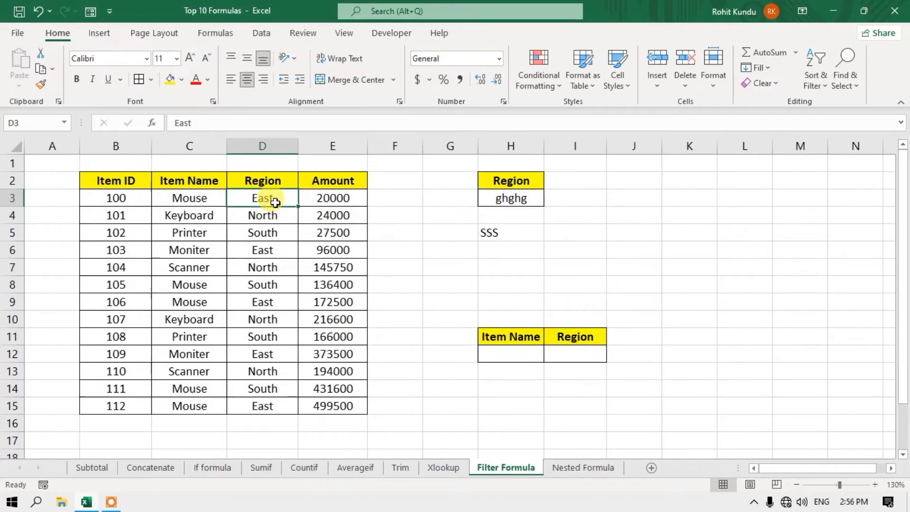
key("ctrl+c")
left_click(524, 198)
key("ctrl+v")
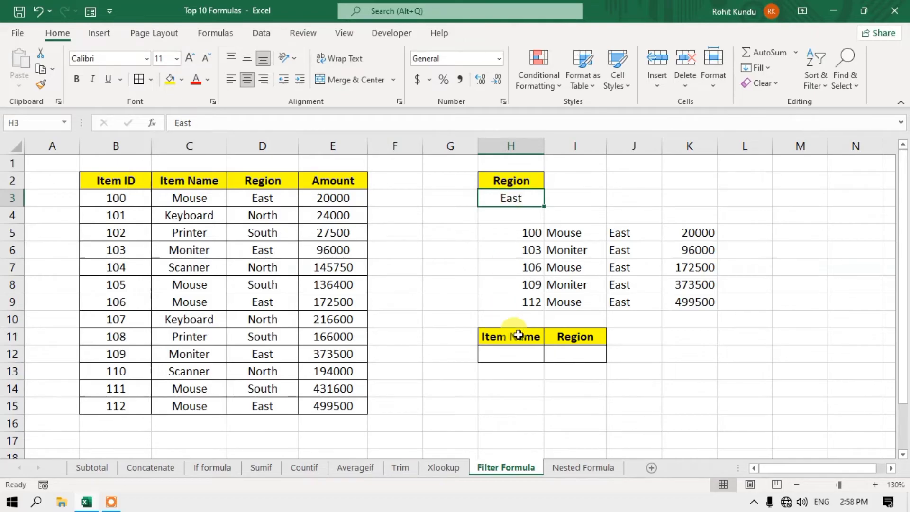
- Start a second FILTER formula below the criteria table, reading =FILTER(B2:E15, so far
left_click(513, 360)
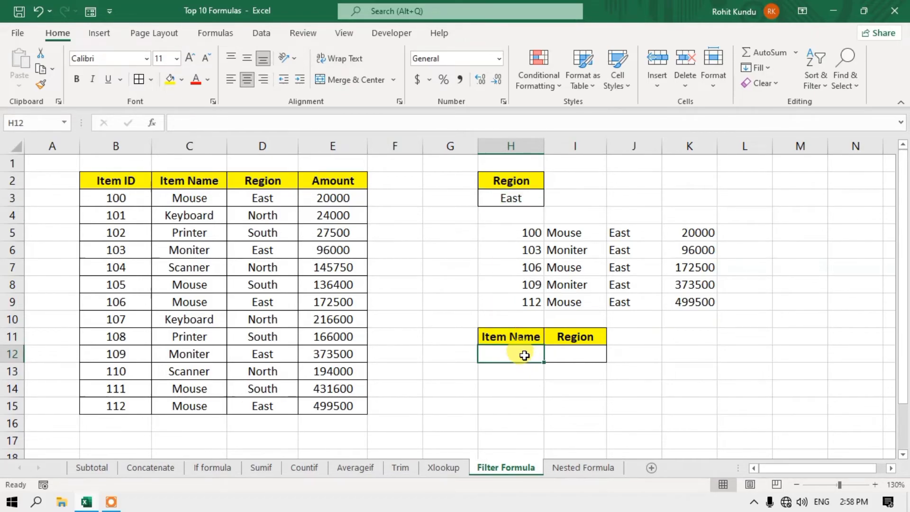
left_click(596, 356)
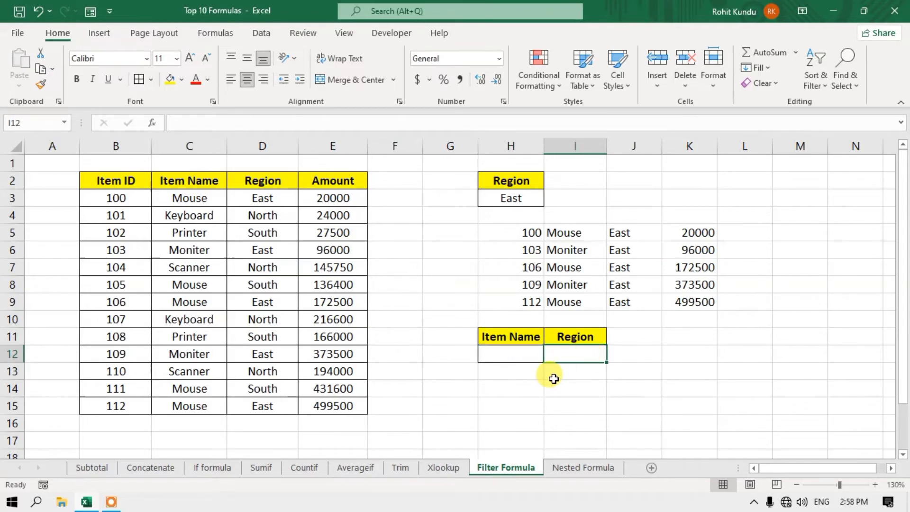
left_click(502, 391)
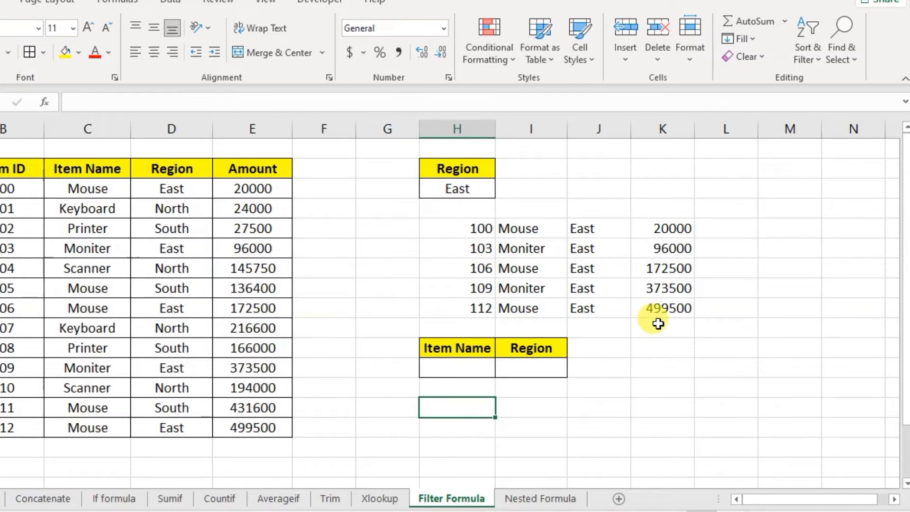
type("=")
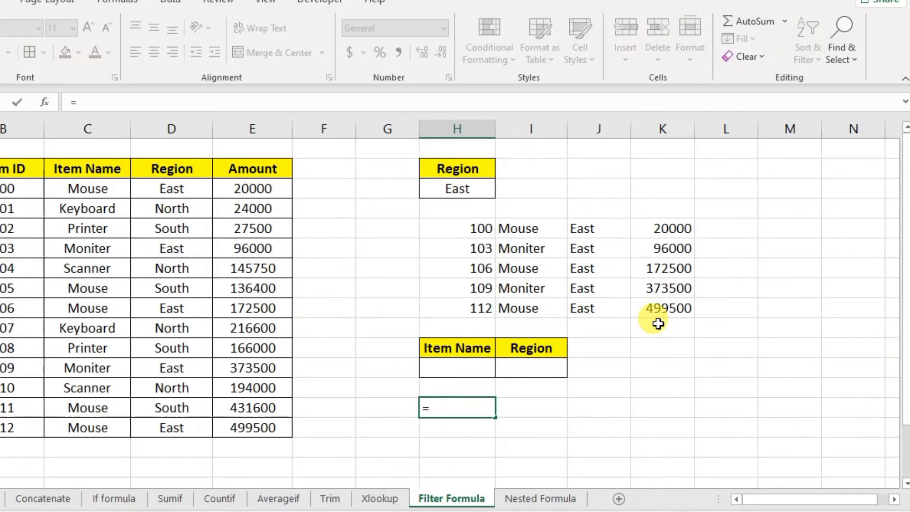
type("fil")
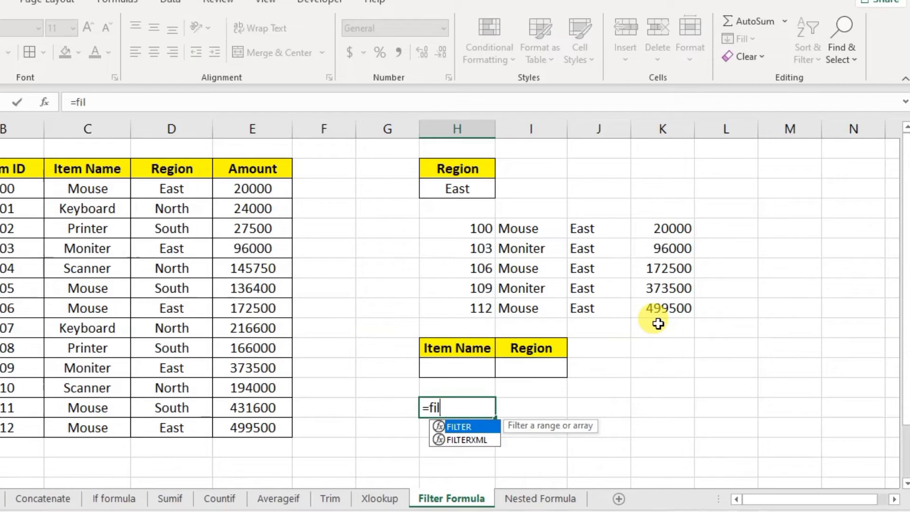
key("Tab")
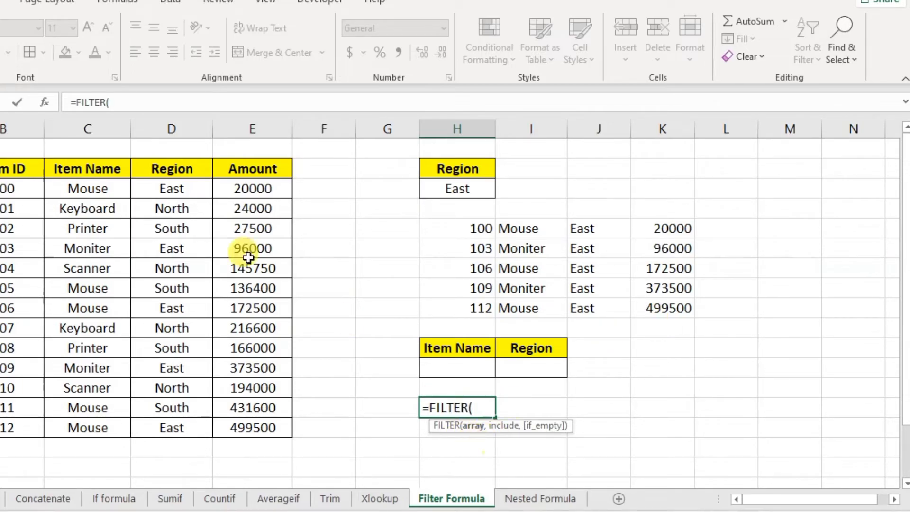
left_click_drag(7, 171, 290, 435)
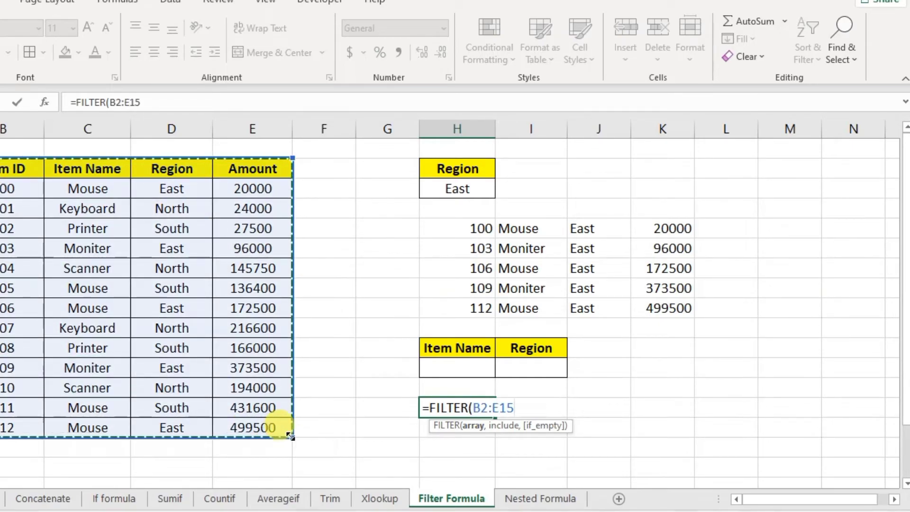
type(",(")
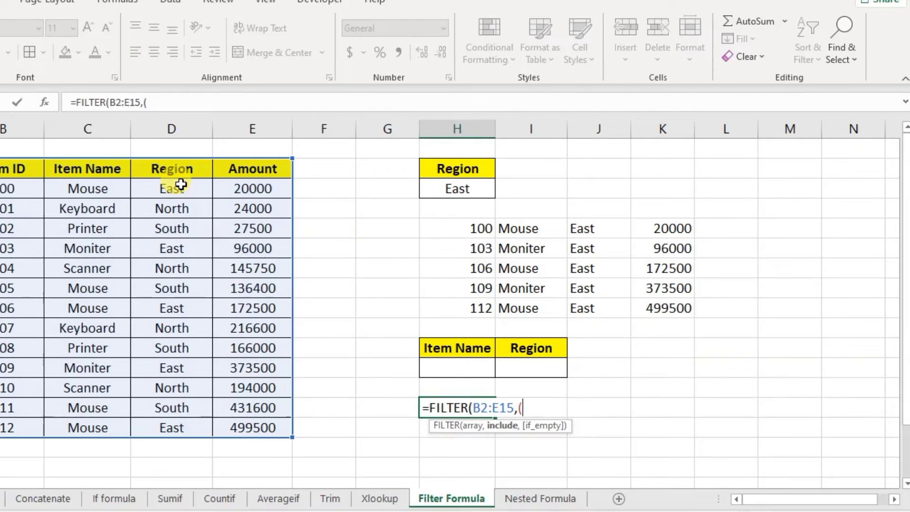
- Add the Item Name condition (C2:C15=H12) to the second FILTER formula
left_click_drag(92, 172, 108, 436)
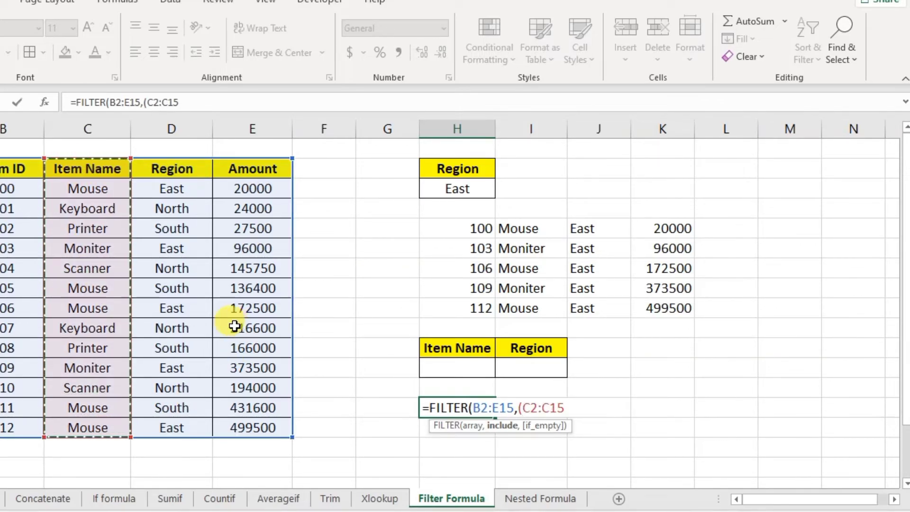
type("=")
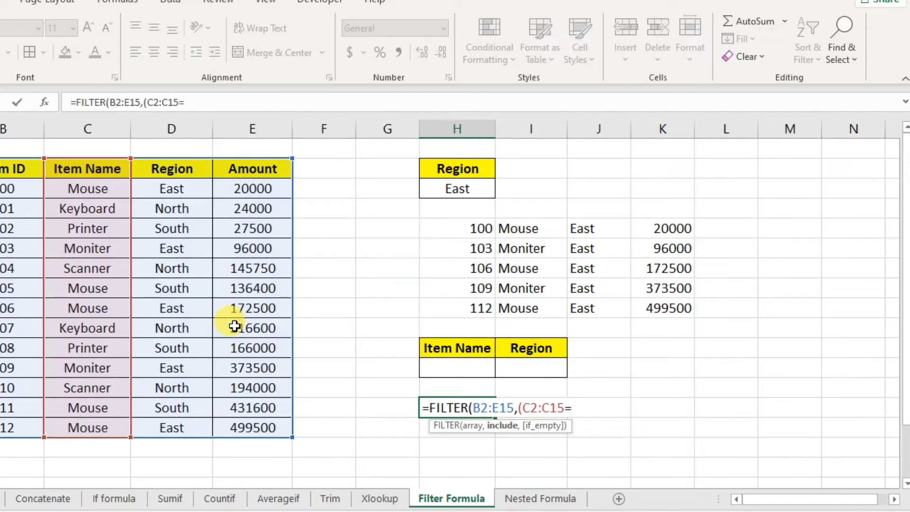
left_click(467, 366)
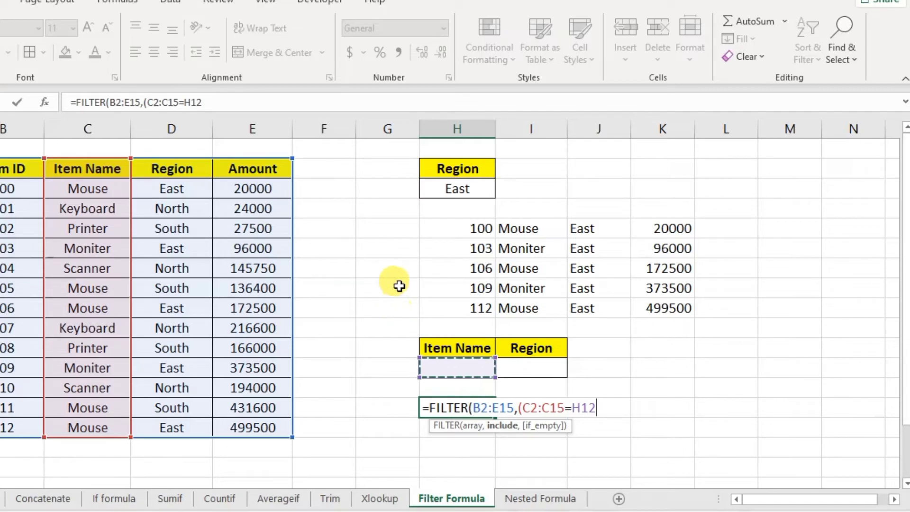
type(")")
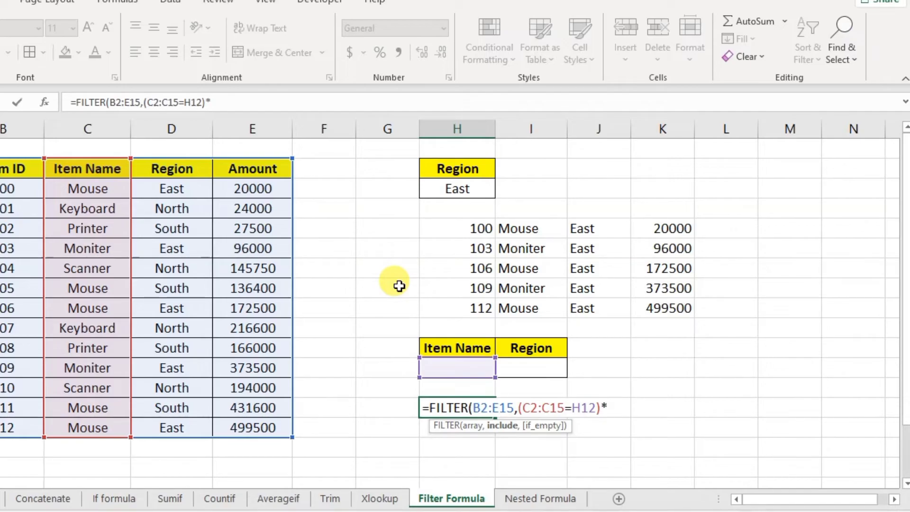
type("*(")
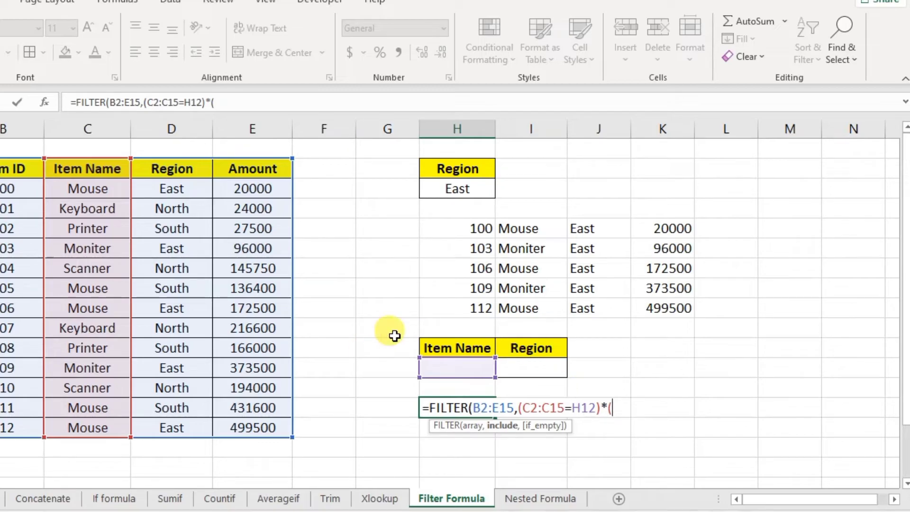
- Multiply by the Region condition (D2:D15=I12), close the formula and commit it
left_click_drag(184, 168, 189, 428)
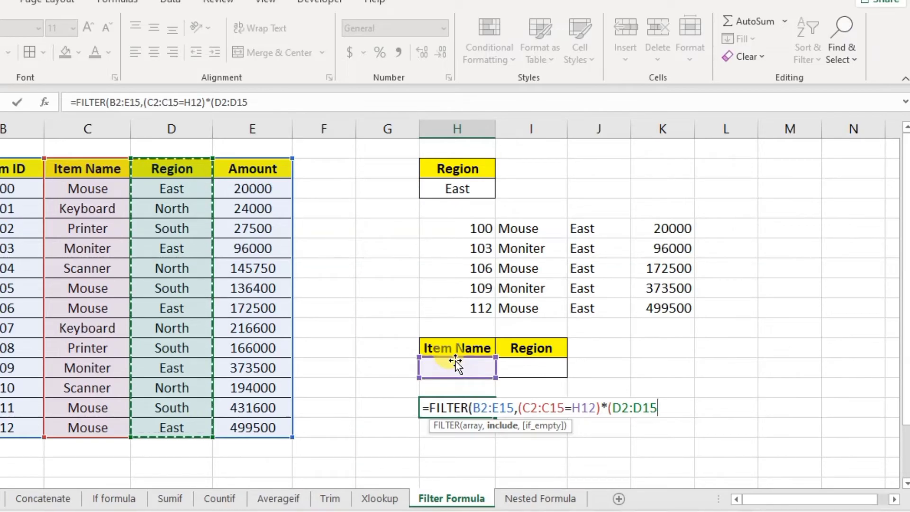
type("=")
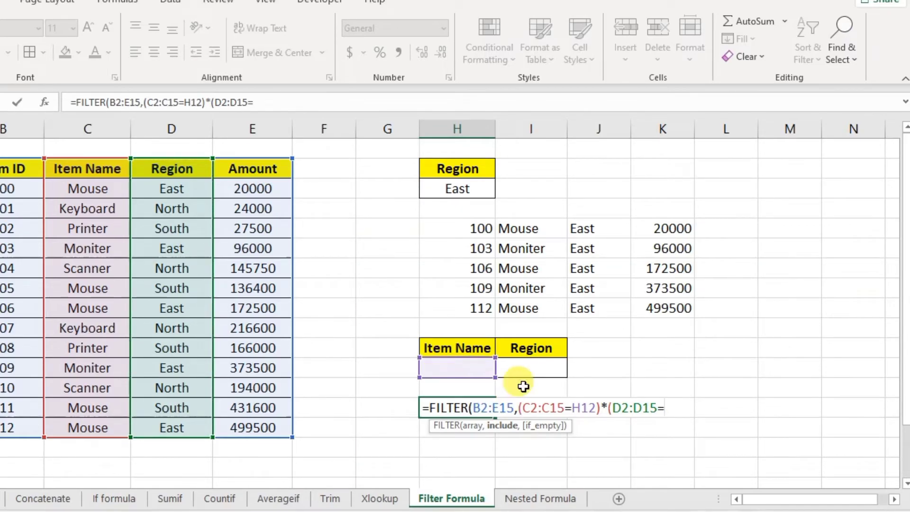
left_click(530, 369)
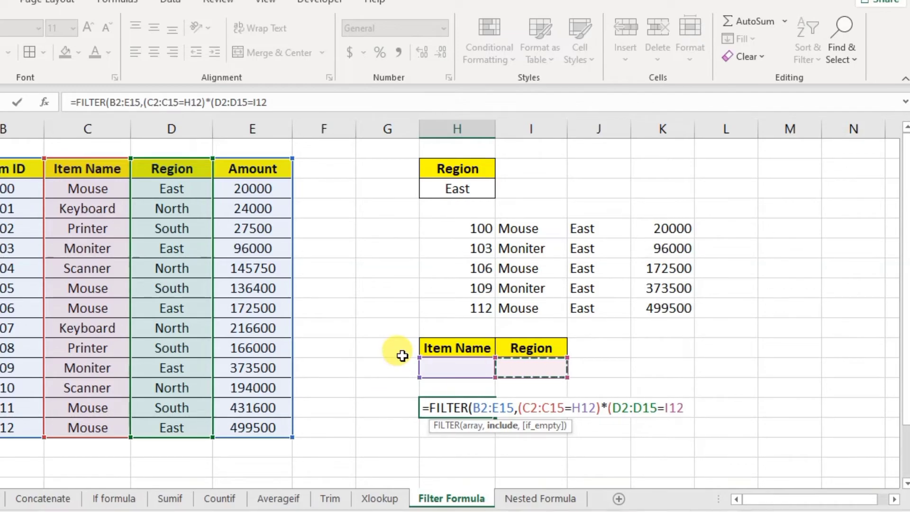
type(",")
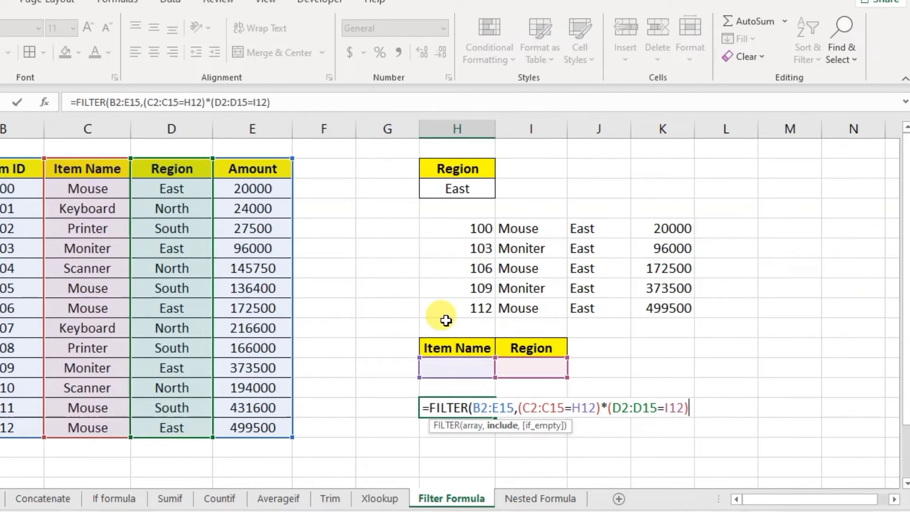
type(",")
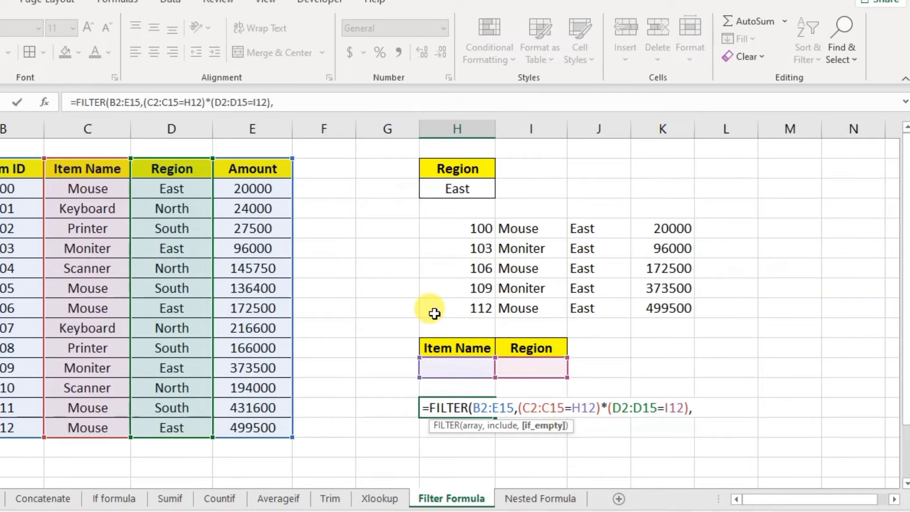
key("BackSpace")
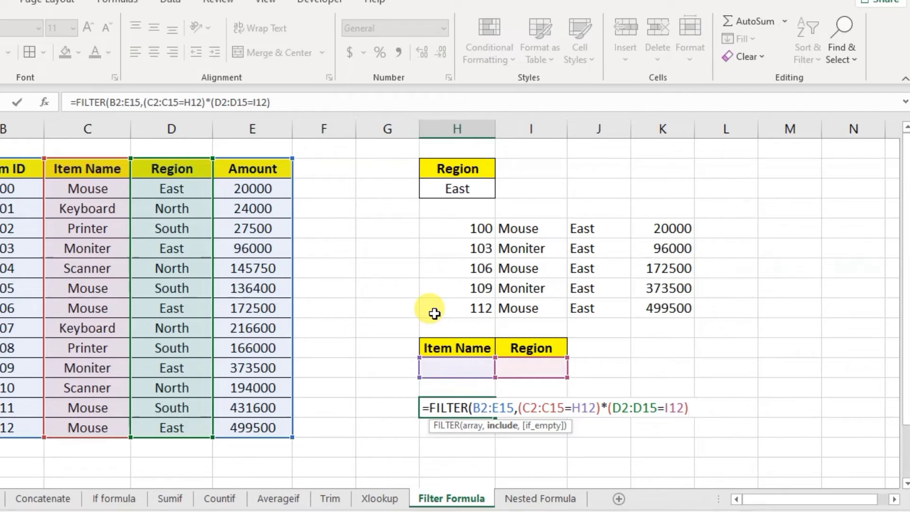
type(")")
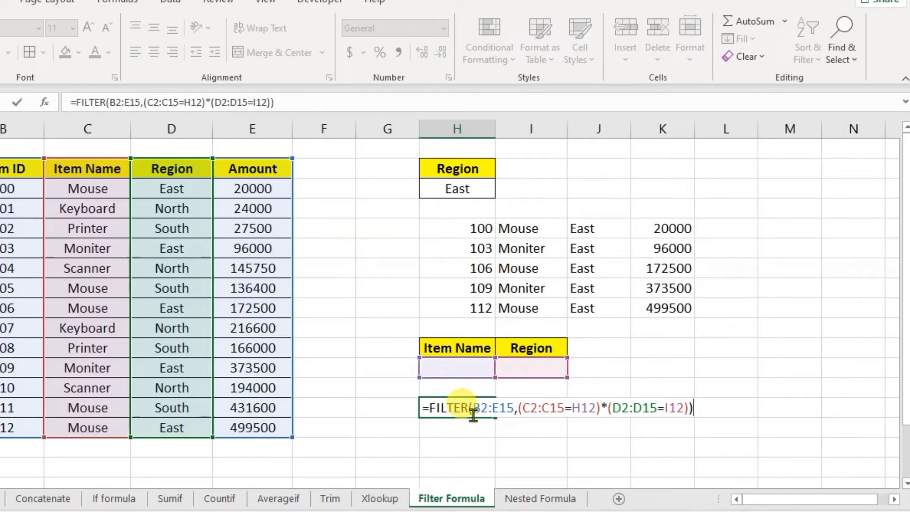
key("Return")
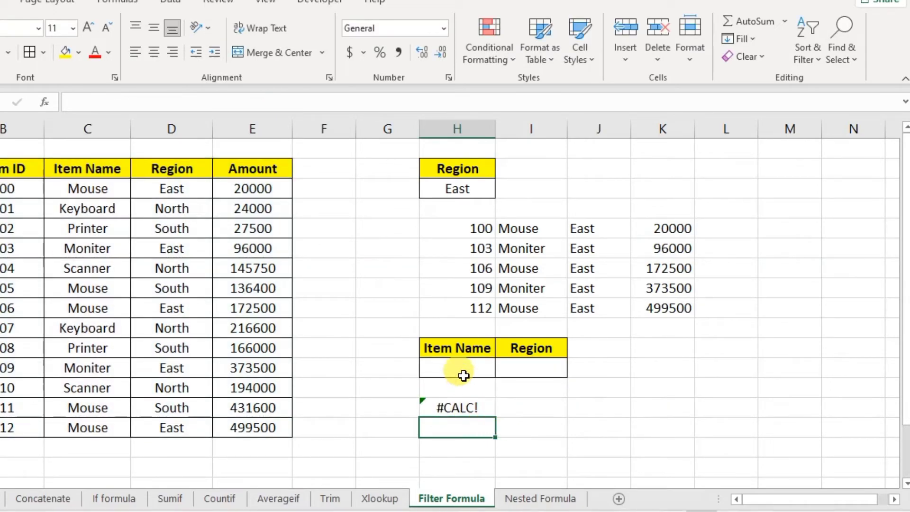
- Set the criteria to Mouse in H12 and South in I12 by copying from the table
left_click(74, 188)
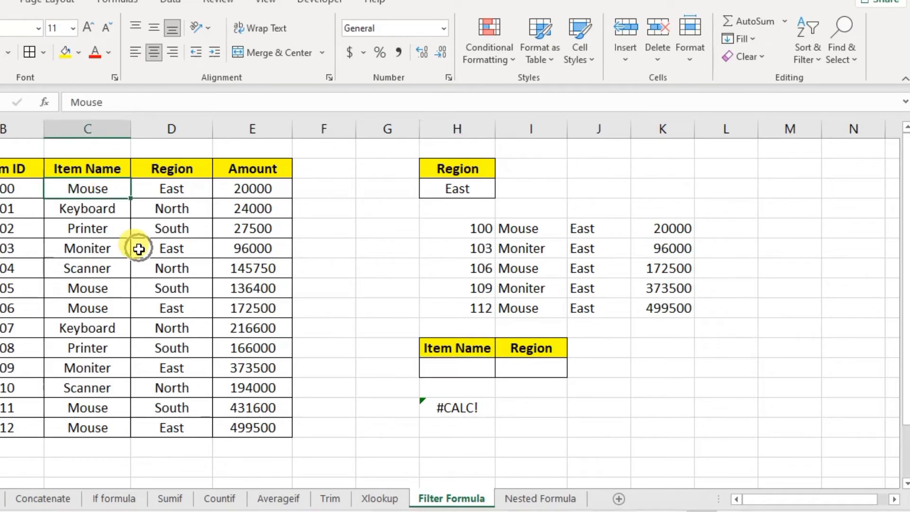
left_click(441, 367)
type("Mouse")
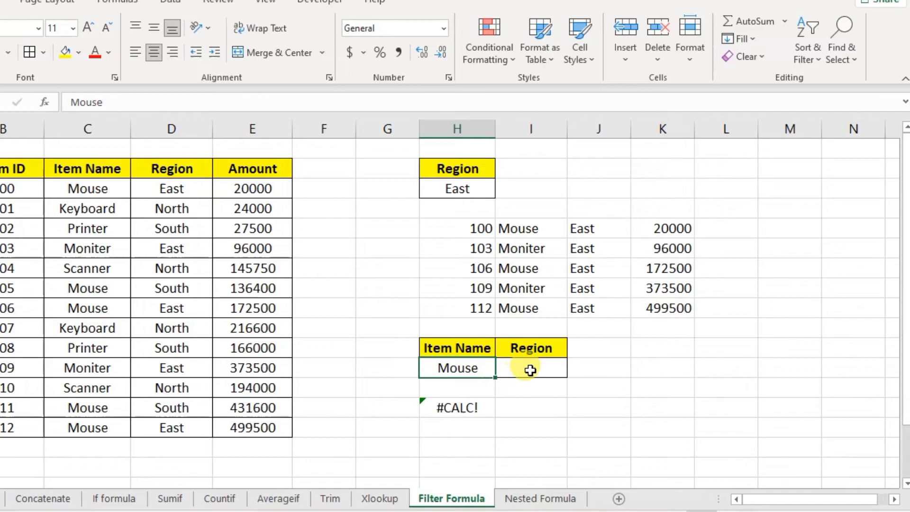
left_click(531, 368)
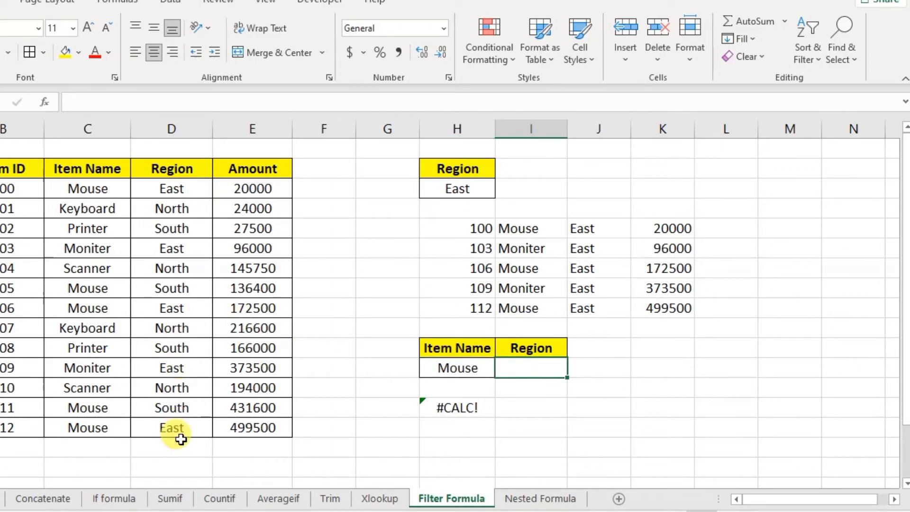
left_click(174, 408)
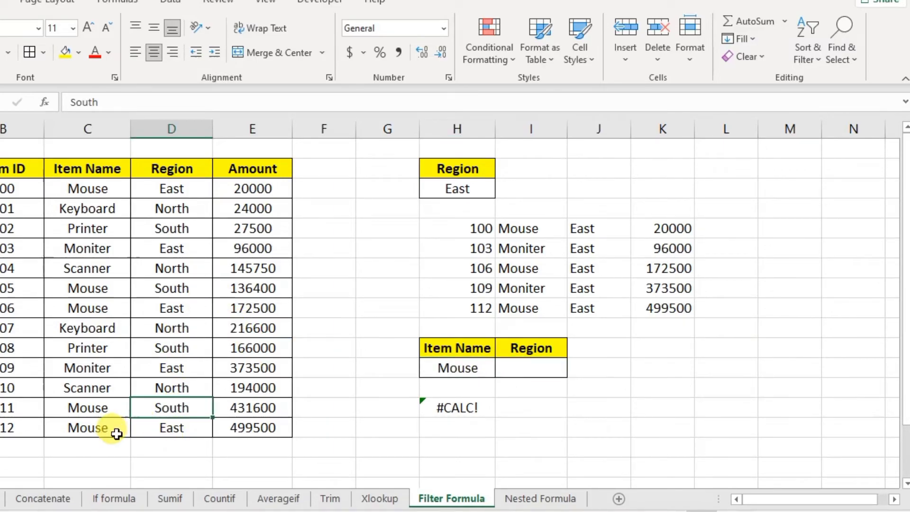
key("ctrl+c")
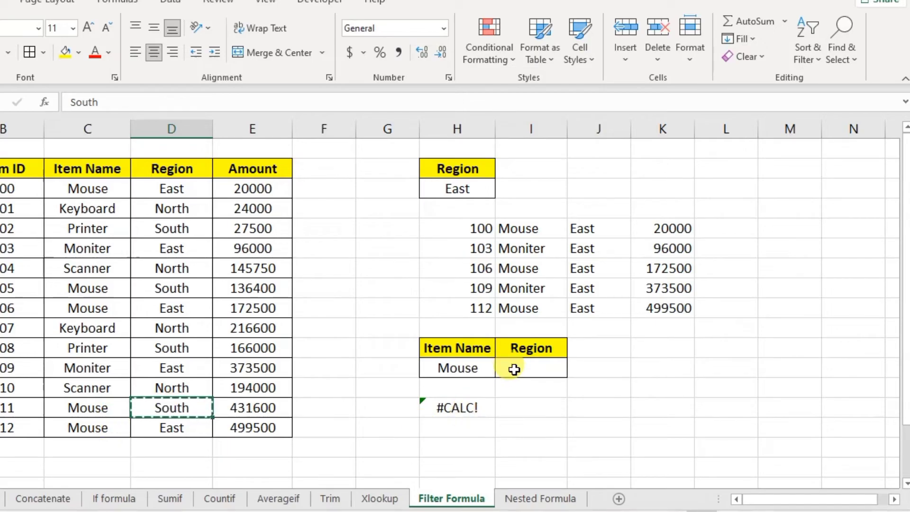
left_click(511, 371)
key("ctrl+v")
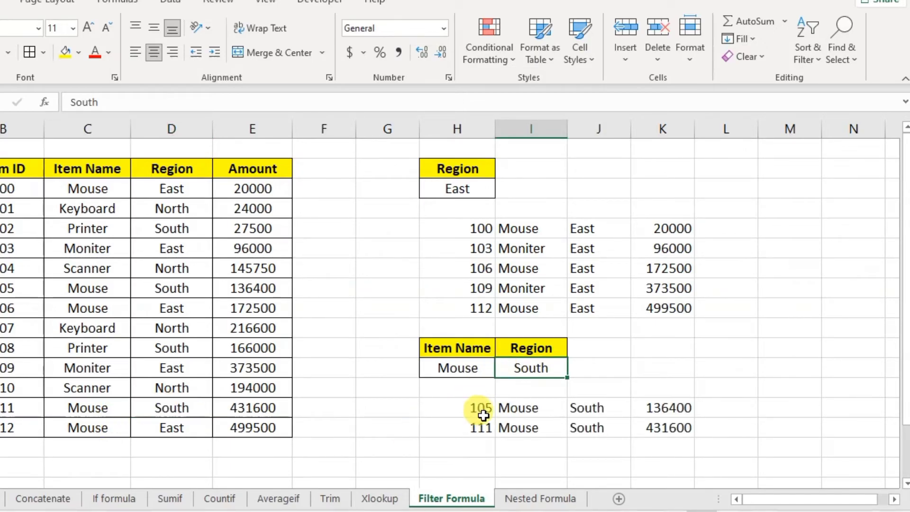
- Inspect the filtered results: items 105 (136400) and 111 (431600)
left_click(493, 410)
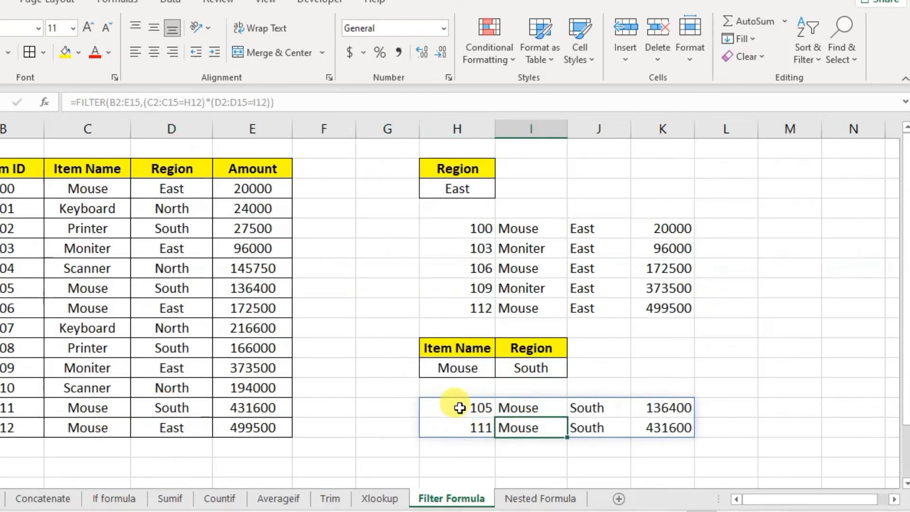
left_click(596, 408)
left_click(606, 430)
left_click(591, 411)
left_click(578, 431)
left_click(534, 428)
left_click(575, 407)
left_click(583, 430)
left_click(480, 410)
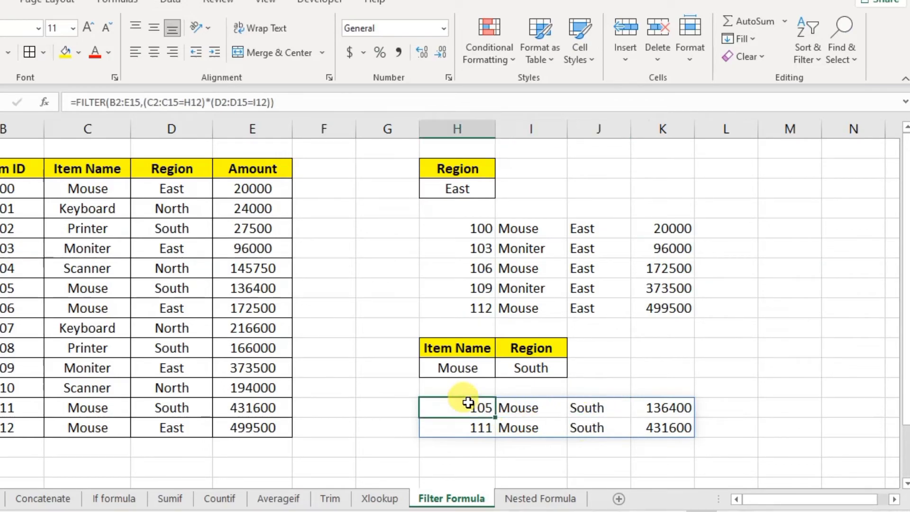
left_click(445, 371)
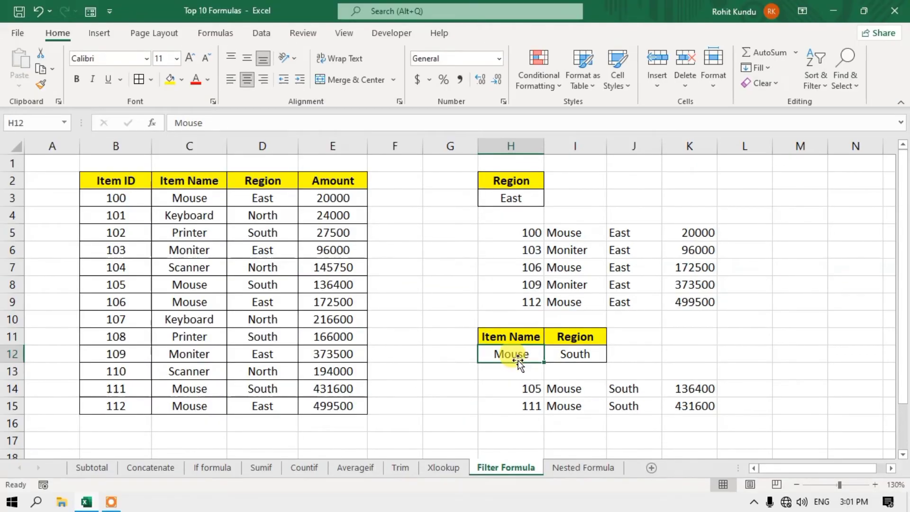
- Review the two-condition FILTER formula unchanged, then go to the Nested Formula sheet
left_click(528, 388)
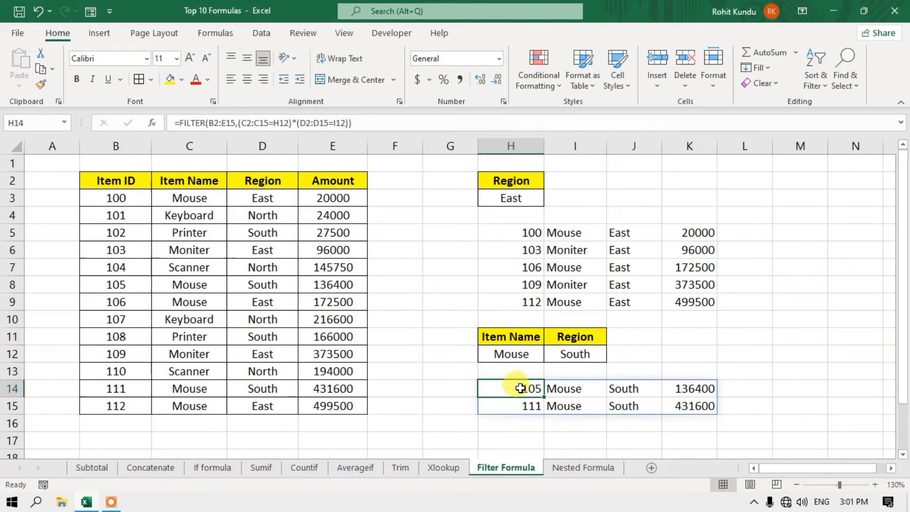
double_click(523, 387)
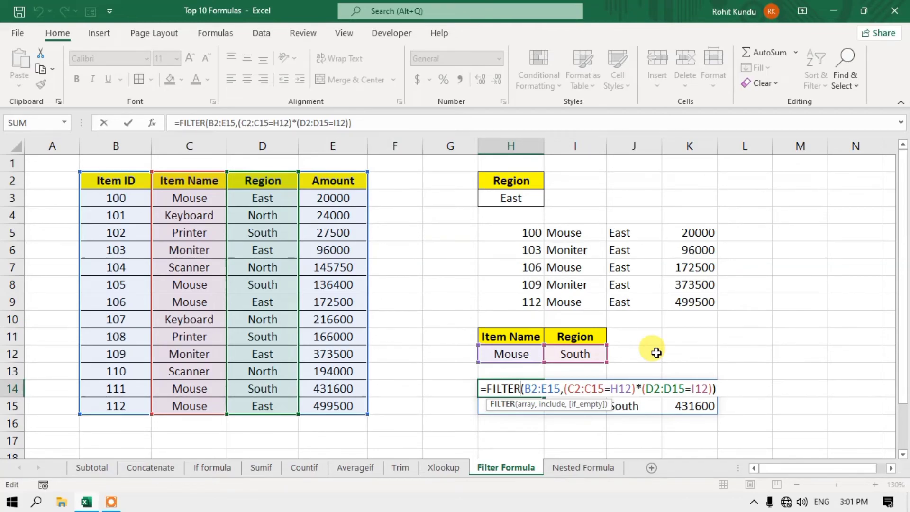
key("Return")
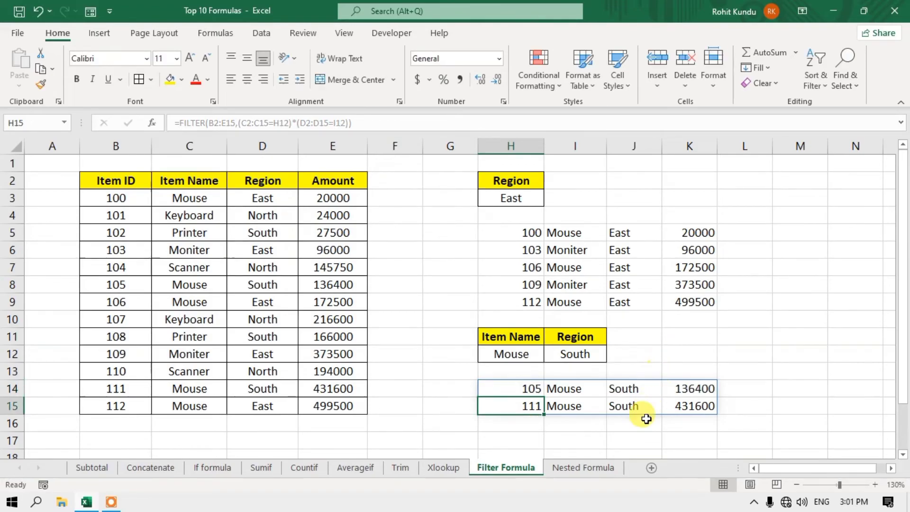
left_click(599, 469)
- Move from the Nested Formula sheet to the Concatenate sheet
left_click(276, 320)
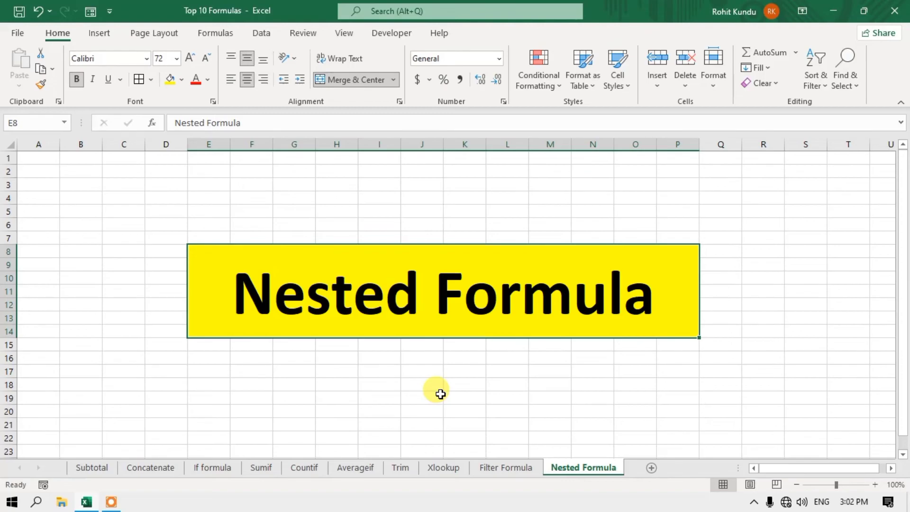
left_click(155, 471)
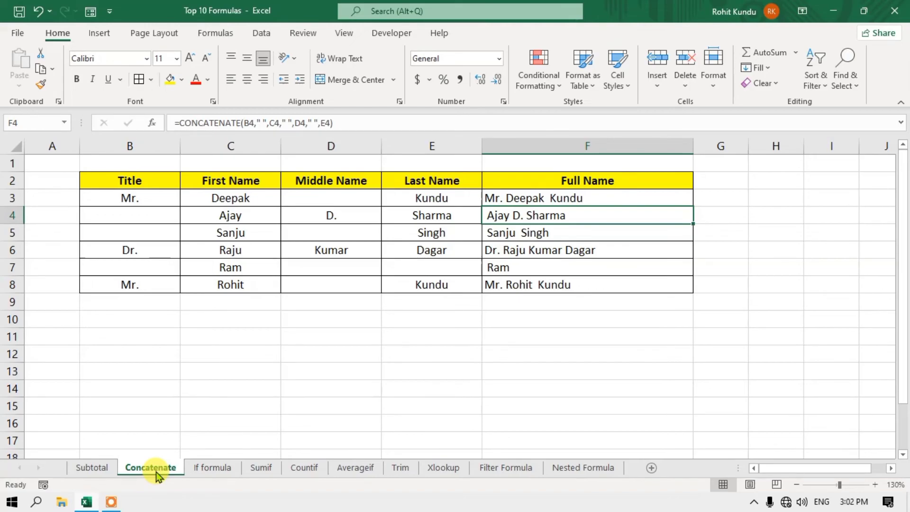
- Edit F3's =CONCATENATE(B3," ",C3," ",D3," ",E3) with the caret right after the equals sign
left_click(564, 198)
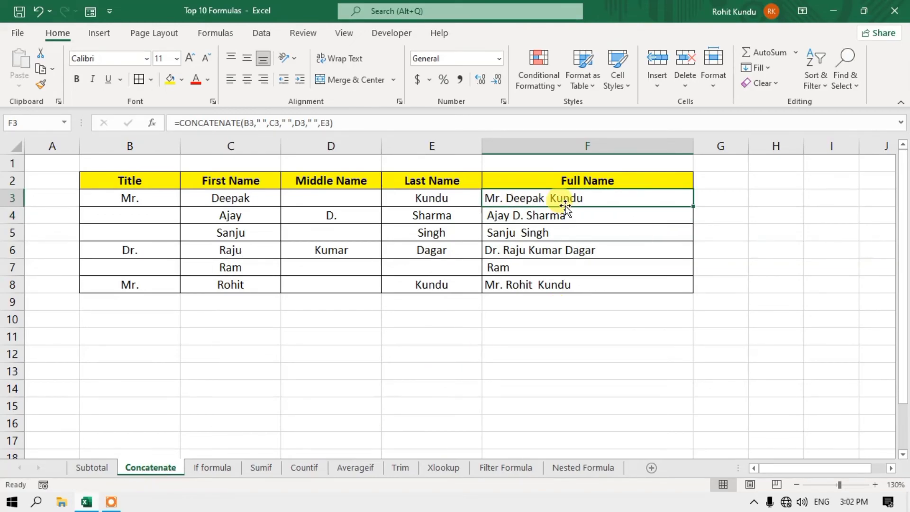
double_click(540, 199)
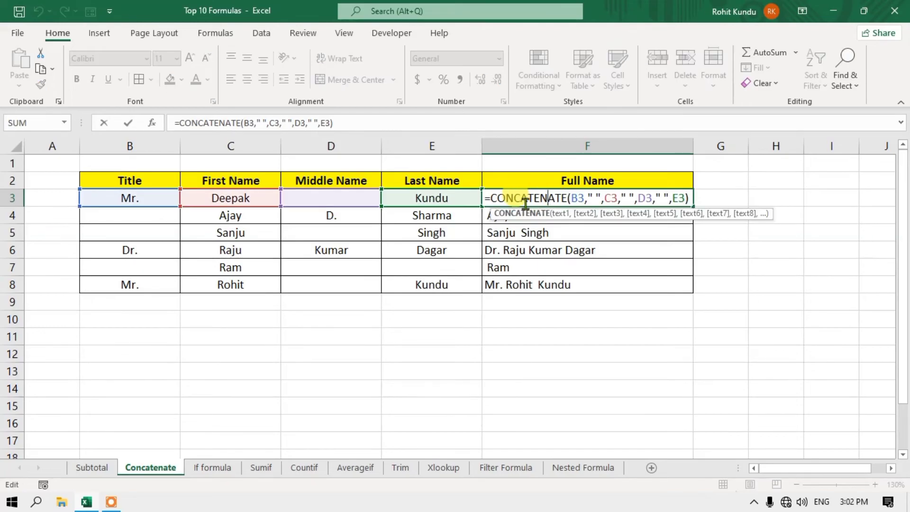
left_click(490, 199)
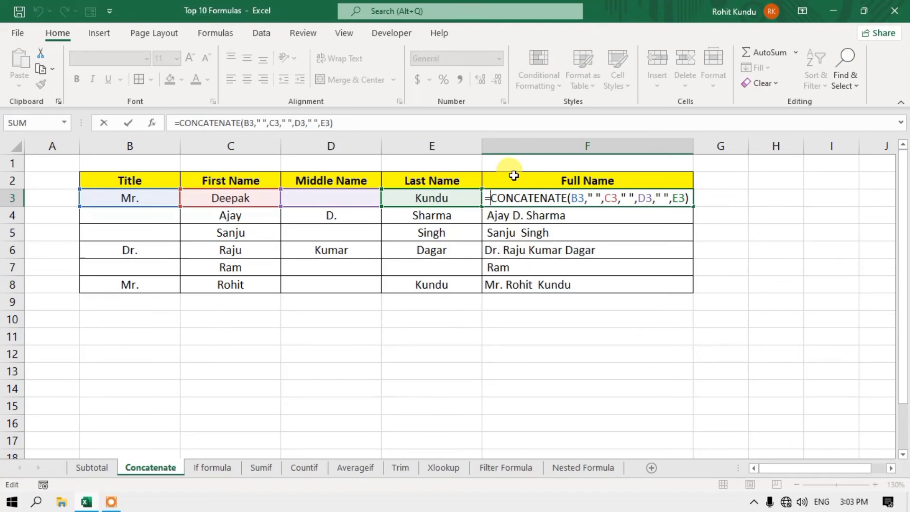
- Wrap F3's CONCATENATE formula in TRIM and fill it down to F8
type("tri")
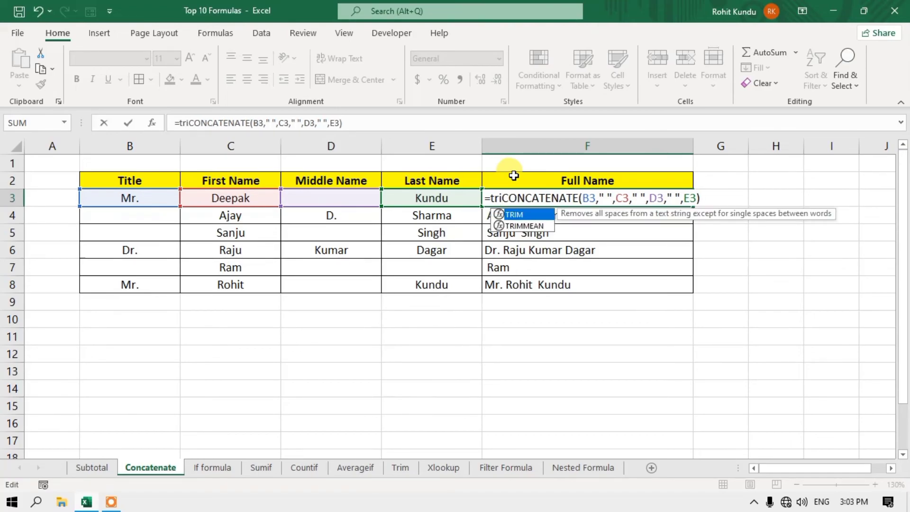
type("m(")
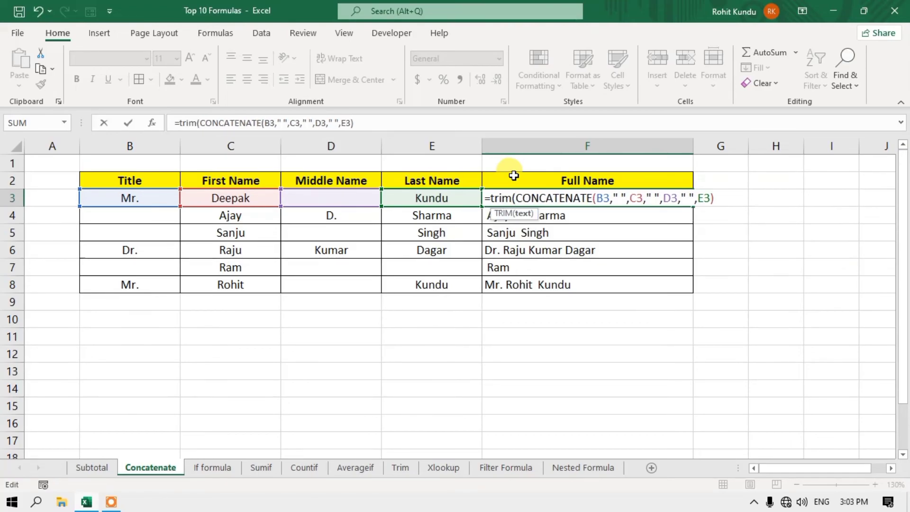
left_click(728, 198)
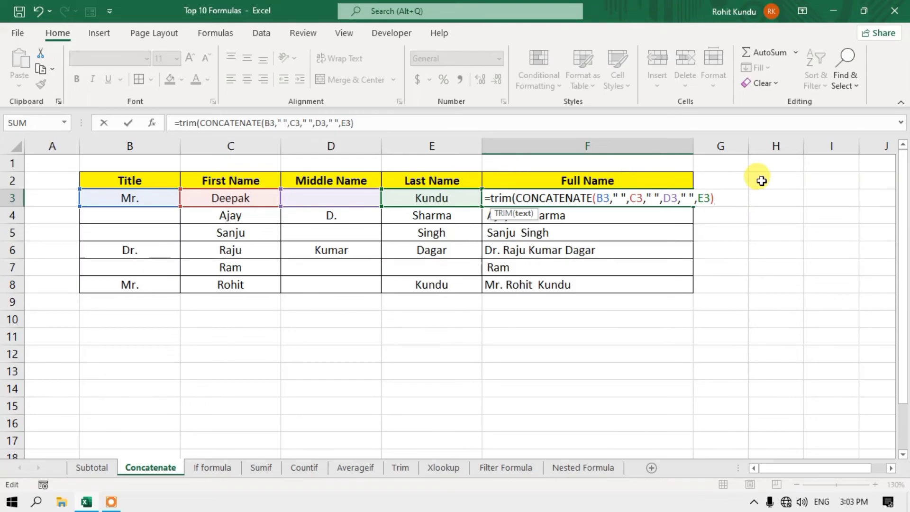
type(")")
key("Return")
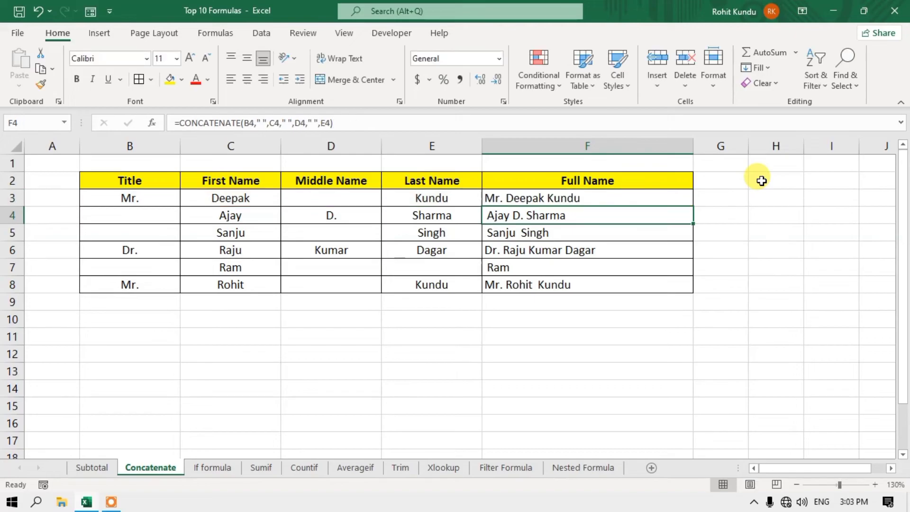
key("Up")
left_click_drag(690, 205, 676, 286)
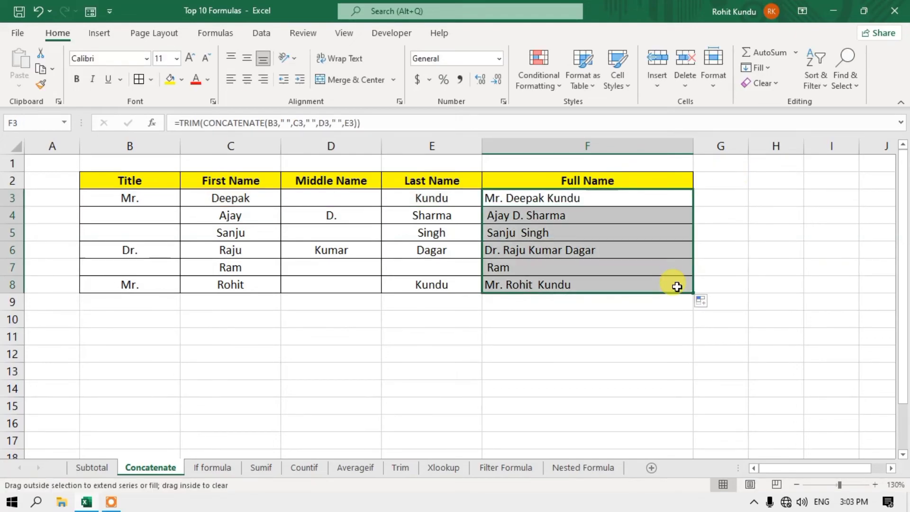
left_click(549, 264)
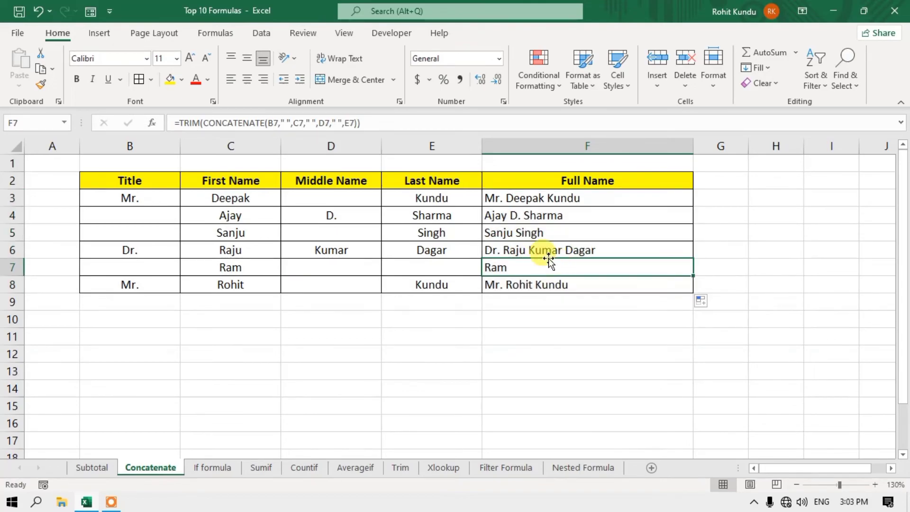
left_click(582, 200)
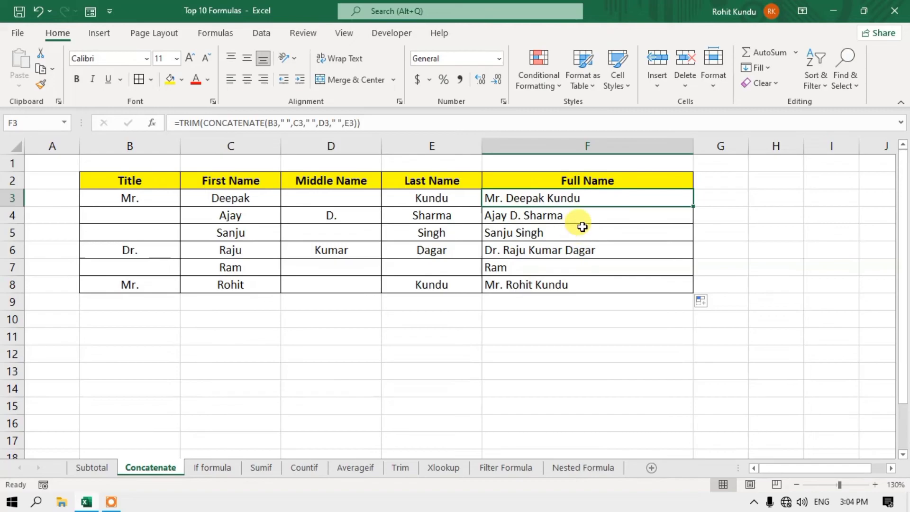
- Wrap the full-name formula in F3 in UPPER(...) so it displays in uppercase
double_click(551, 201)
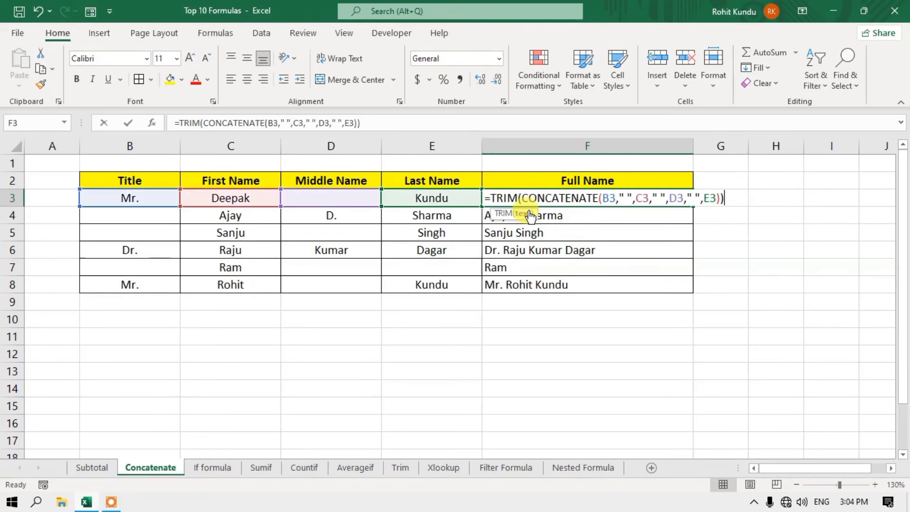
left_click(491, 198)
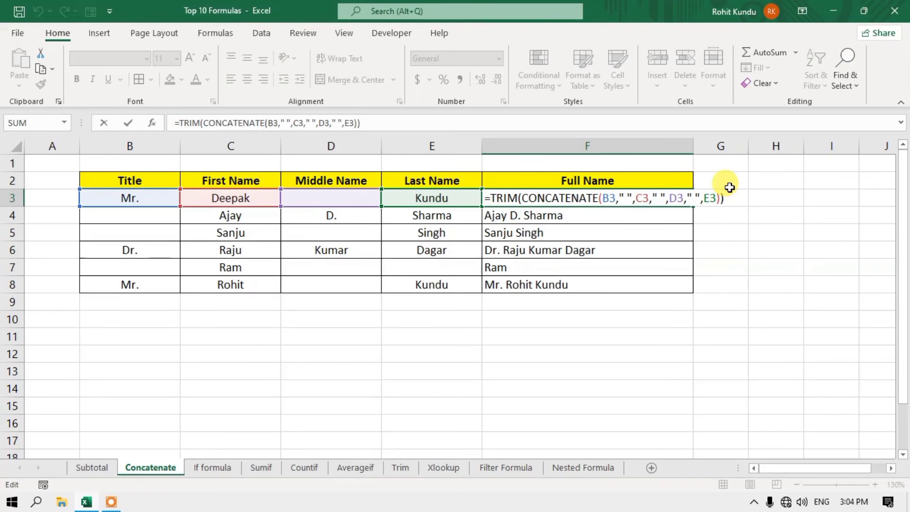
type("upp")
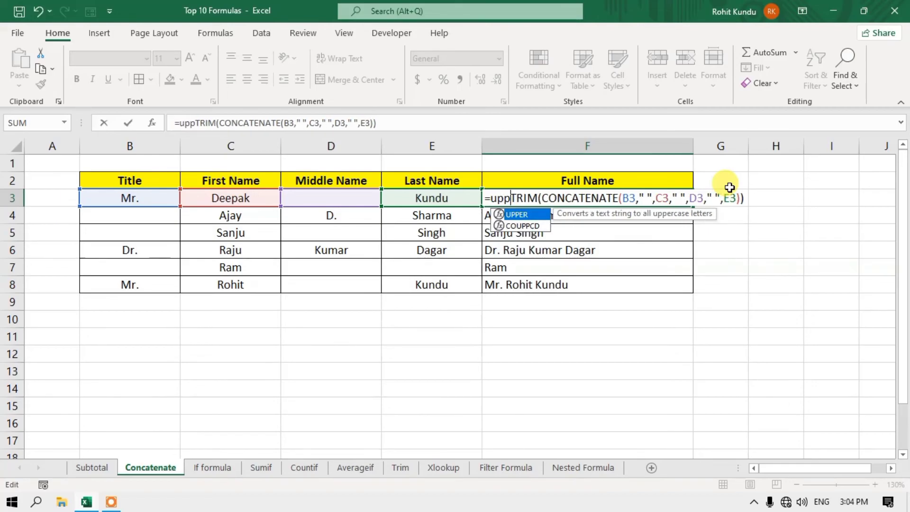
type("er")
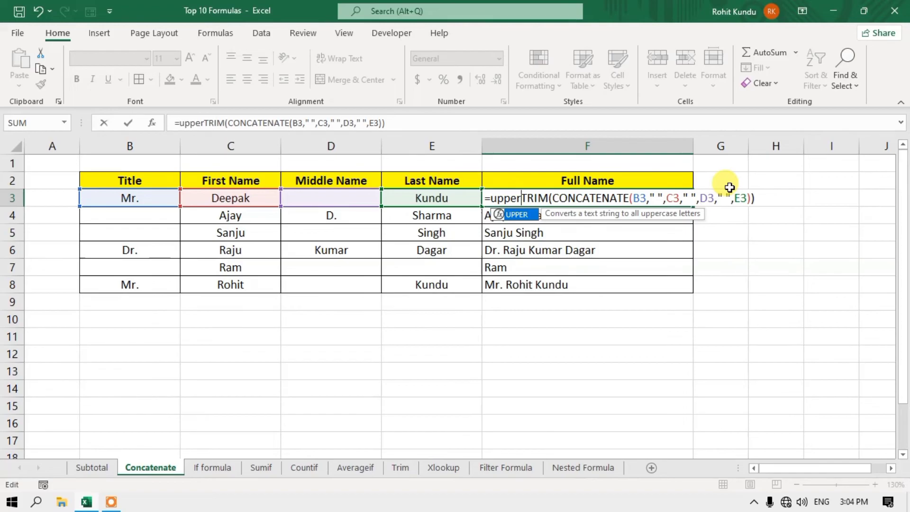
type("(")
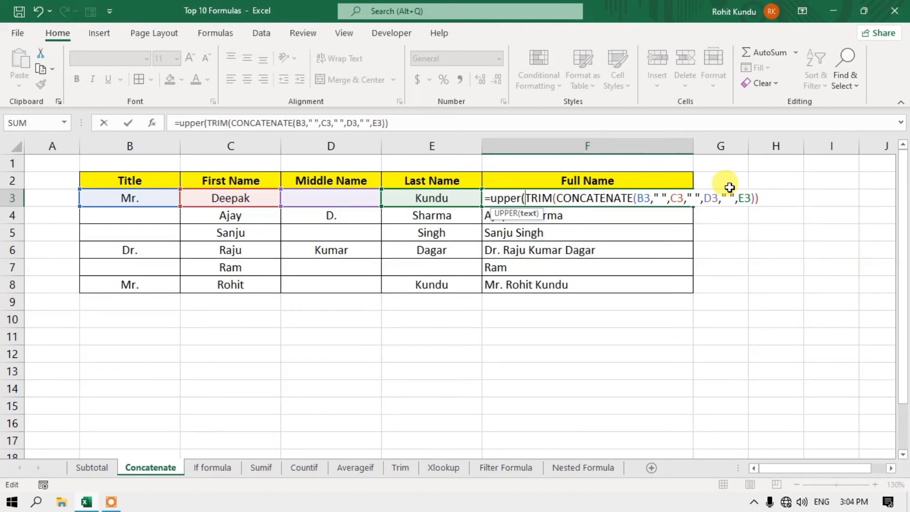
left_click(768, 195)
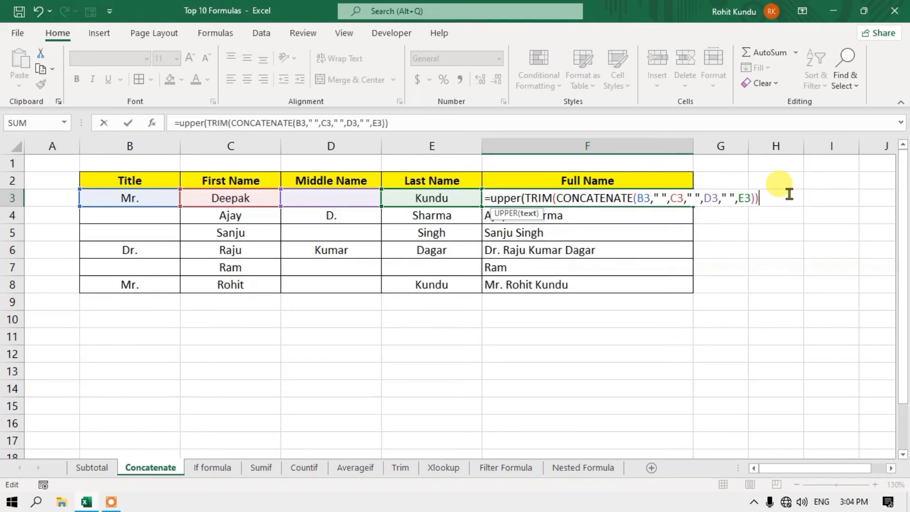
type(")")
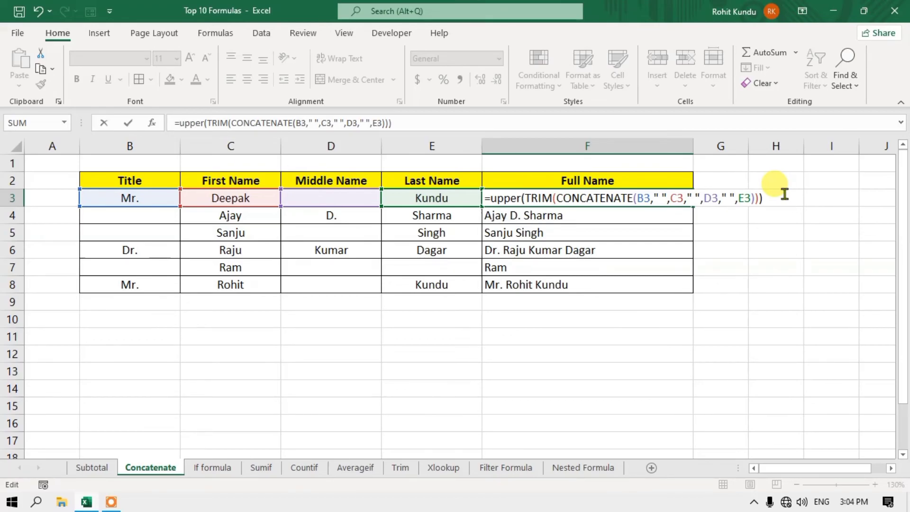
key("Return")
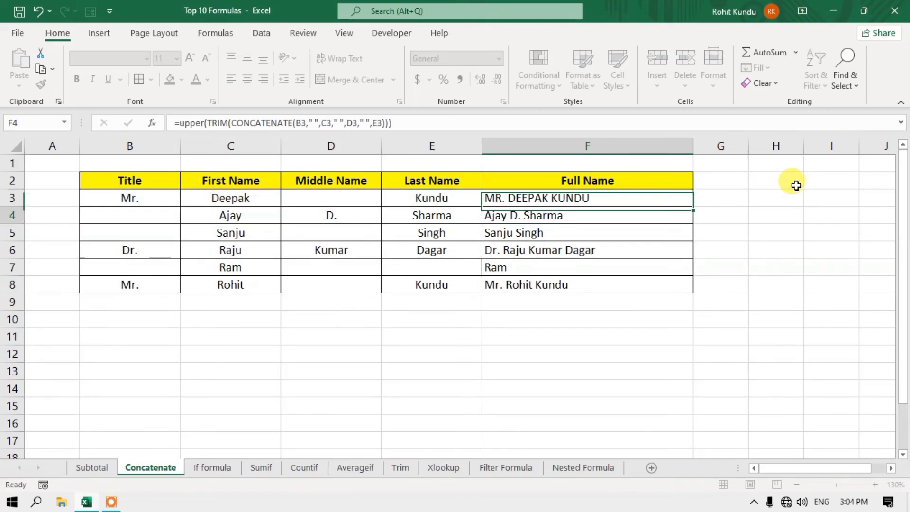
- Fill the UPPER formula down to F8, then go to the Sumif sheet
left_click(607, 201)
left_click_drag(693, 207, 670, 278)
left_click(623, 242)
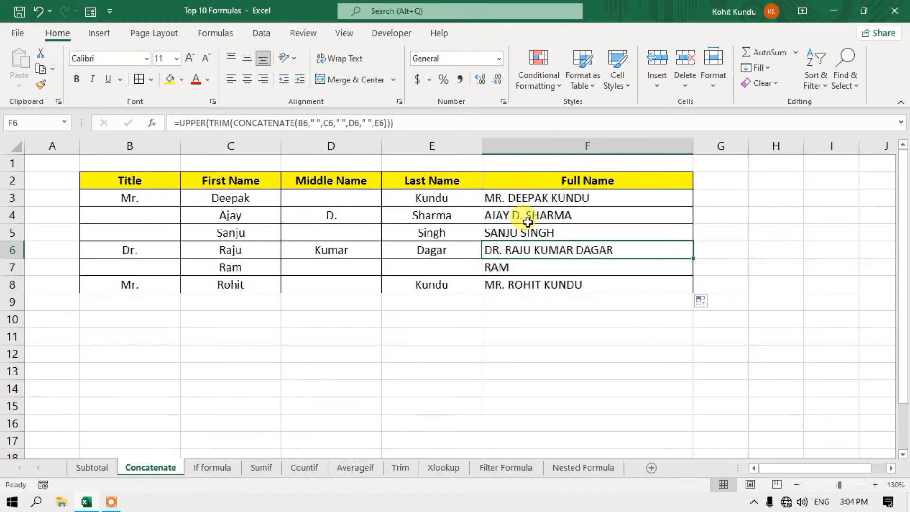
left_click(576, 203)
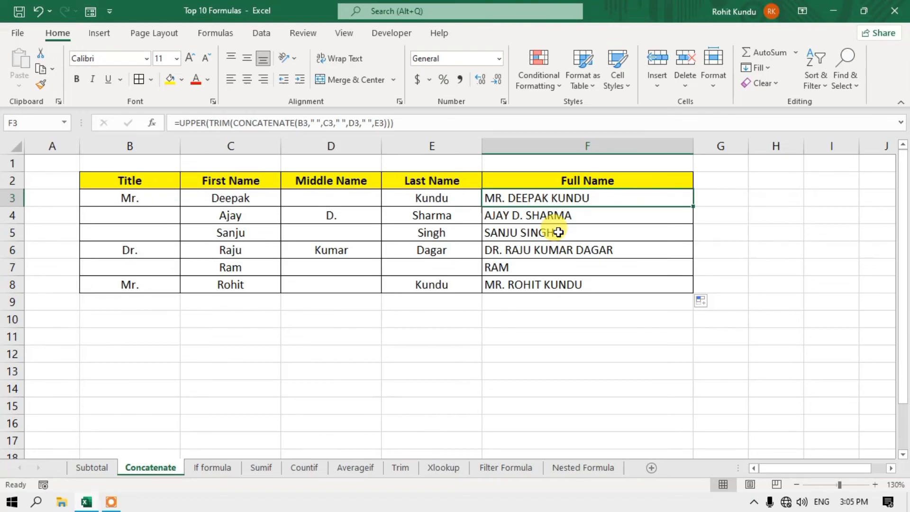
left_click(260, 471)
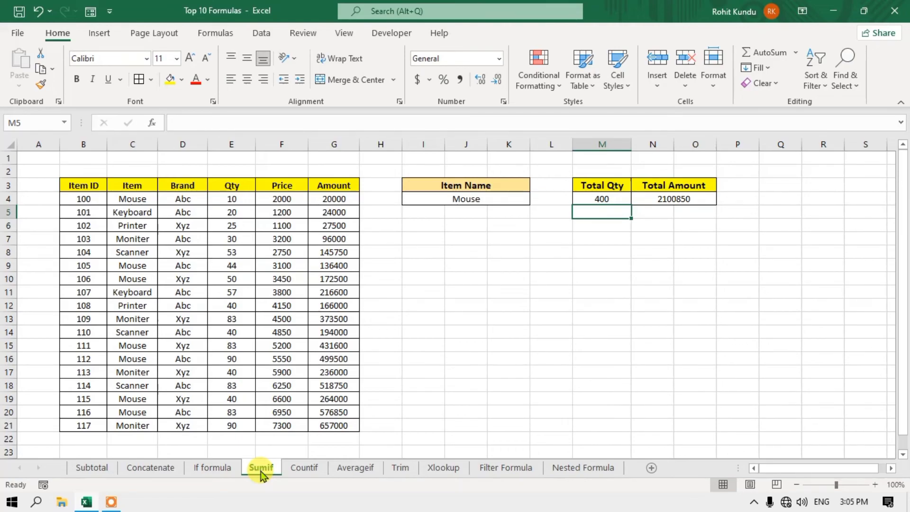
- Try entering 0 as the Item Name in I4 and dismiss the validation error
left_click(616, 202)
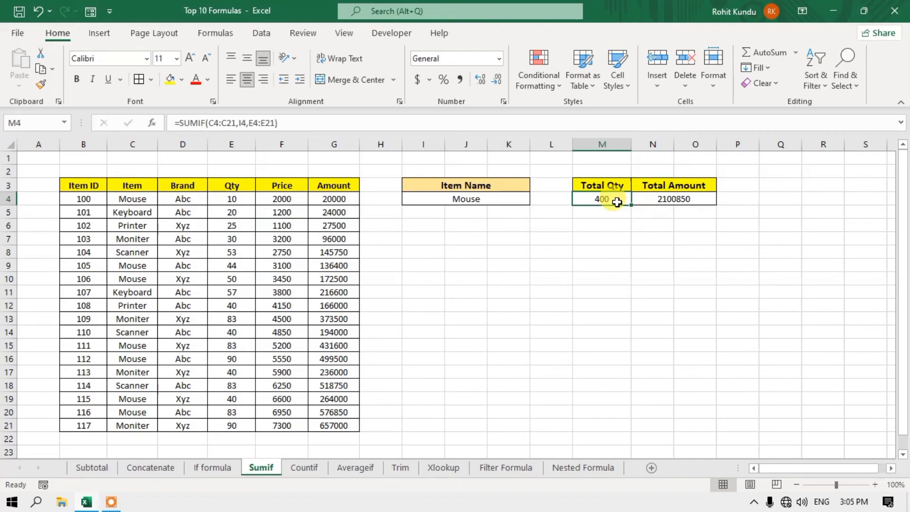
left_click(505, 203)
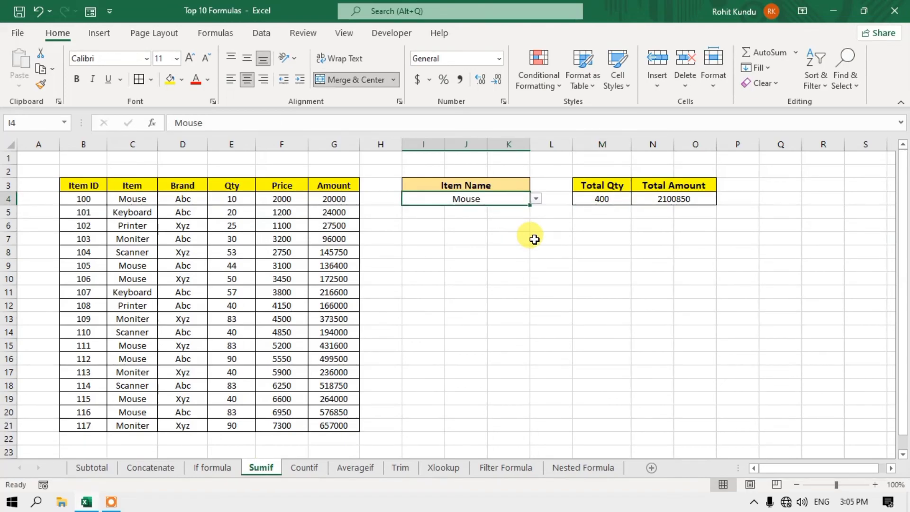
type("0")
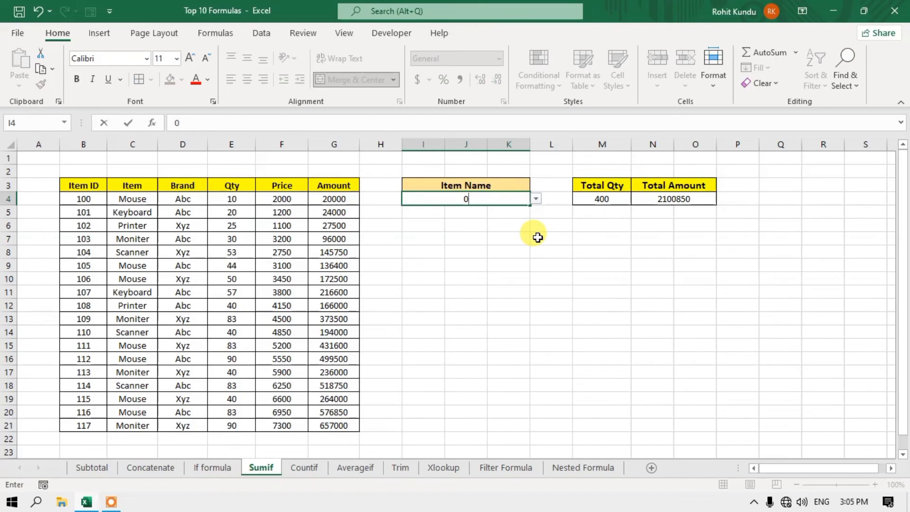
key("Return")
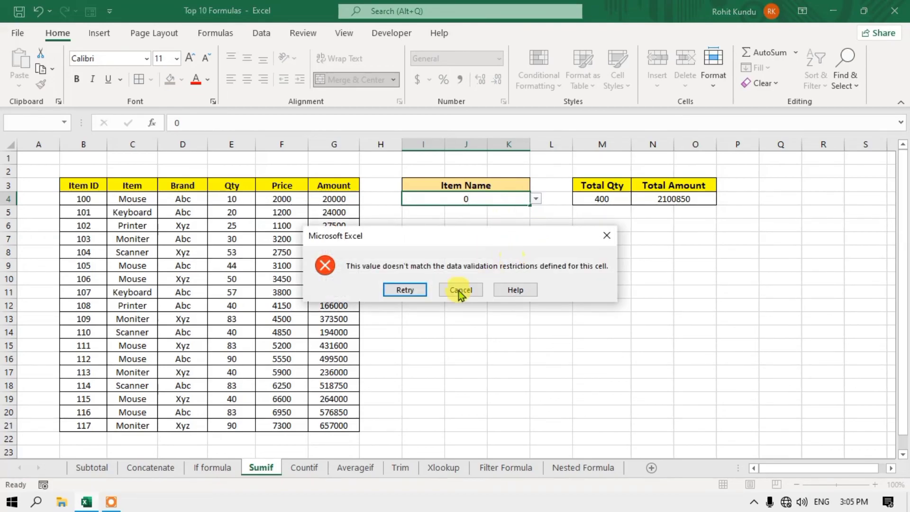
left_click(605, 236)
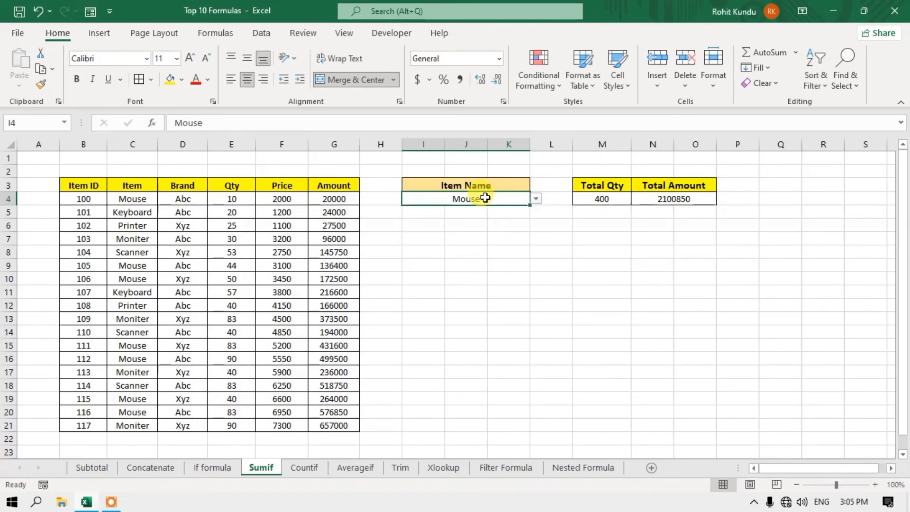
- Change I4's data validation from the C4:C21 list to allow Any value
left_click(261, 35)
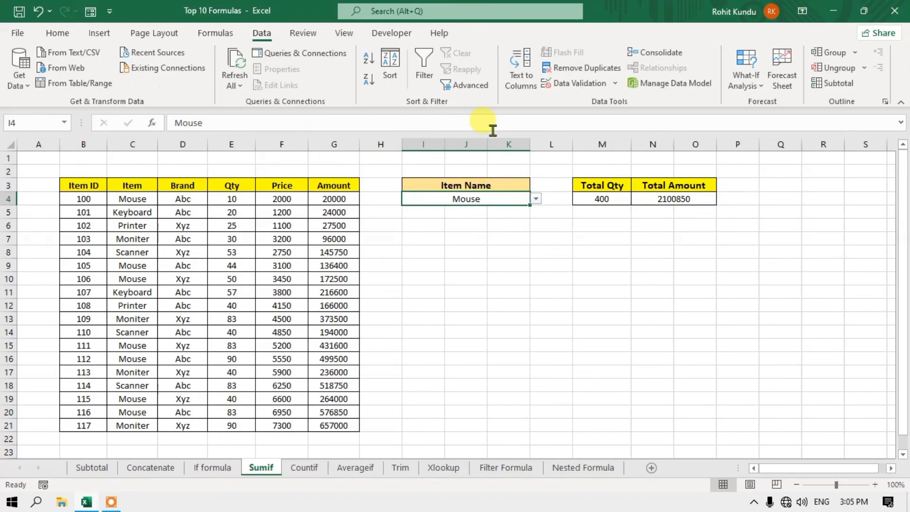
left_click(578, 86)
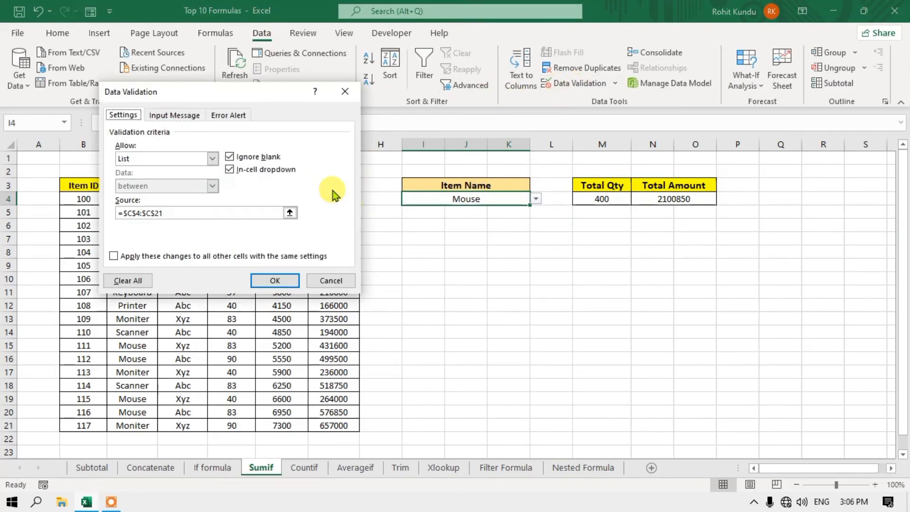
left_click(290, 212)
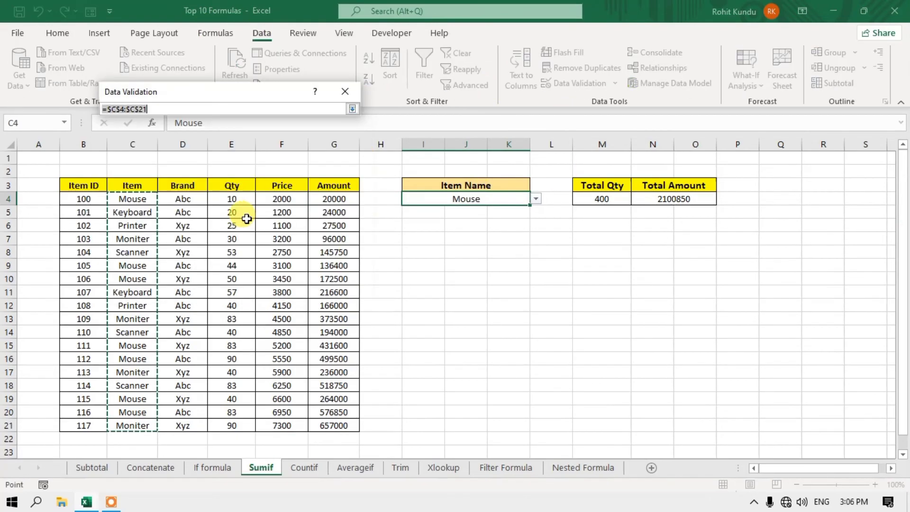
left_click(353, 91)
left_click(213, 158)
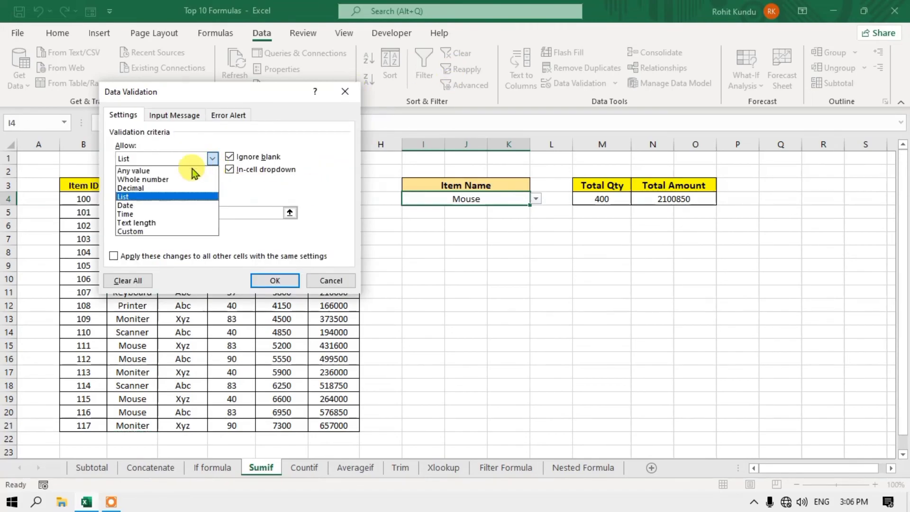
left_click(194, 166)
left_click(273, 280)
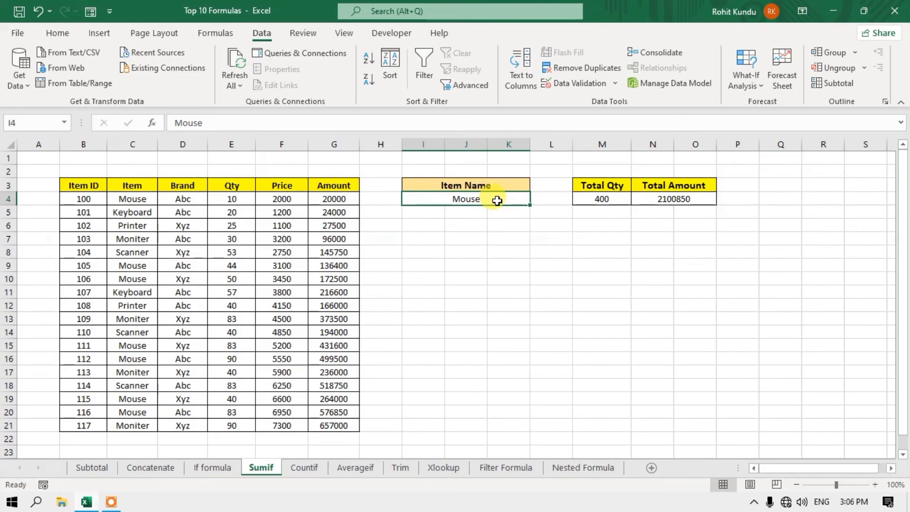
- Clear the item name from I4 so Total Qty and Total Amount show 0
key("Delete")
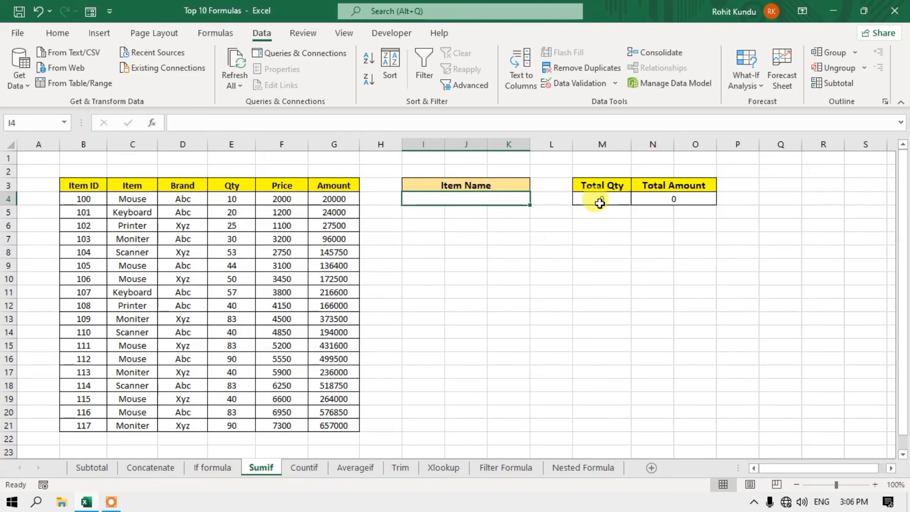
left_click(600, 199)
left_click(642, 200)
left_click(587, 234)
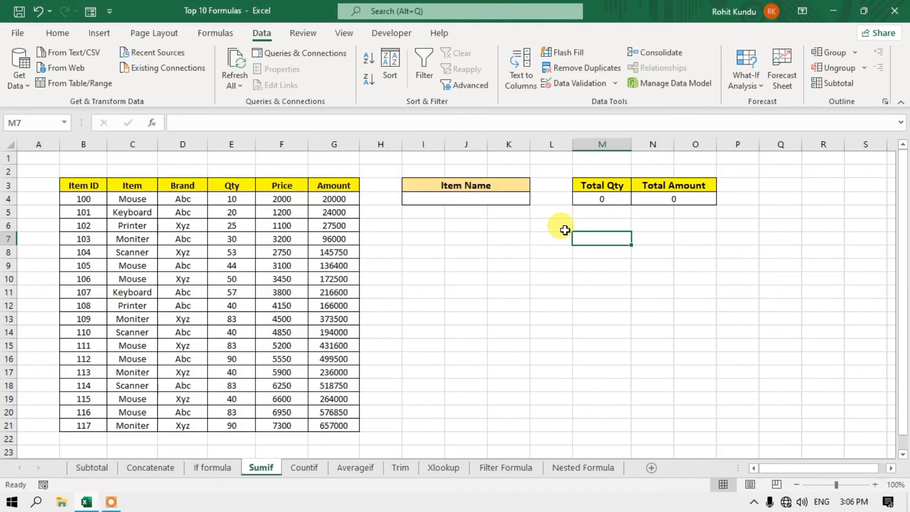
- Review the SUMIF formulas in M4 and N4, then open M4's formula for editing
left_click(601, 199)
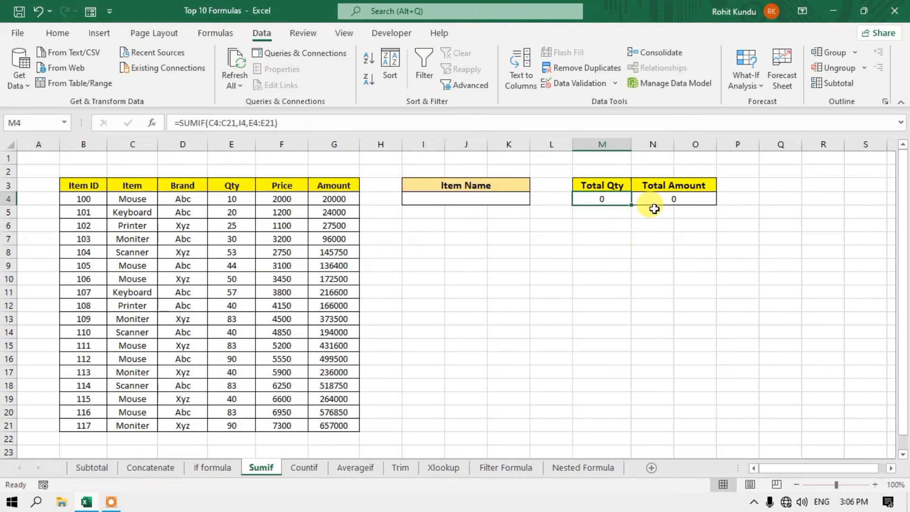
left_click(662, 199)
left_click(488, 205)
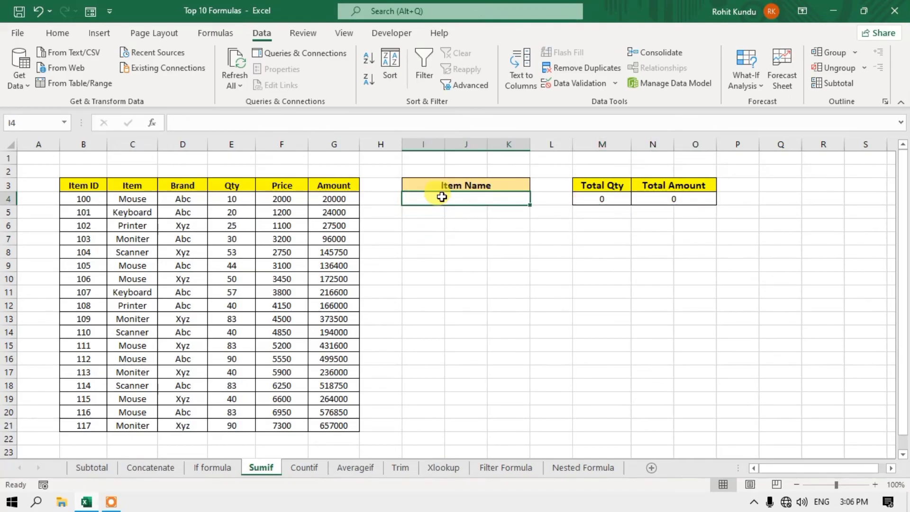
left_click(607, 199)
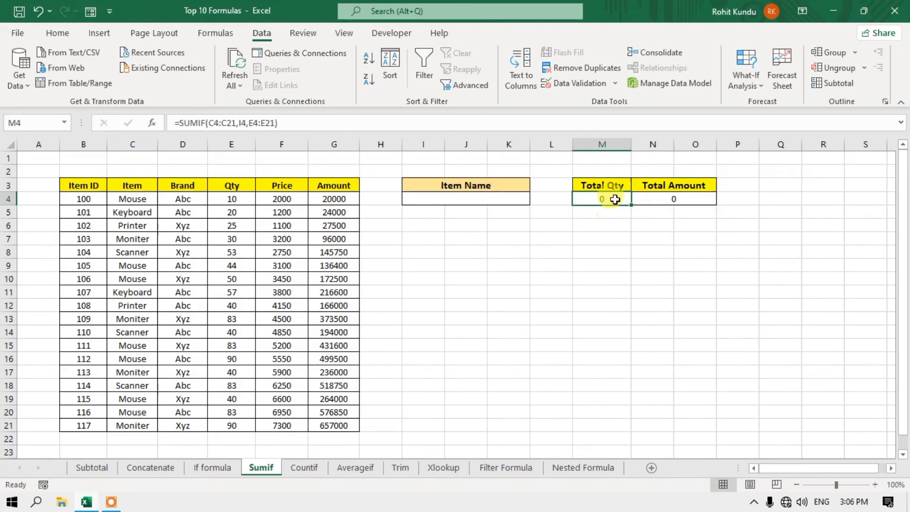
left_click(665, 201)
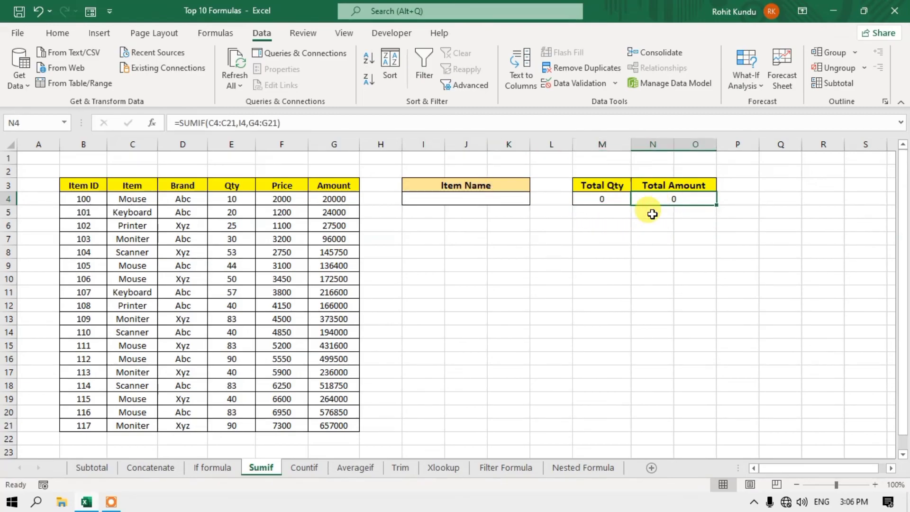
left_click(604, 198)
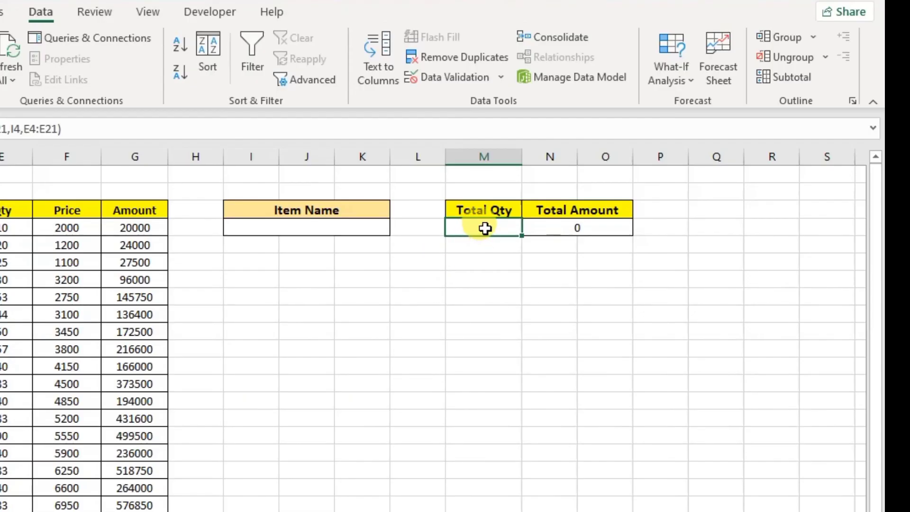
double_click(484, 228)
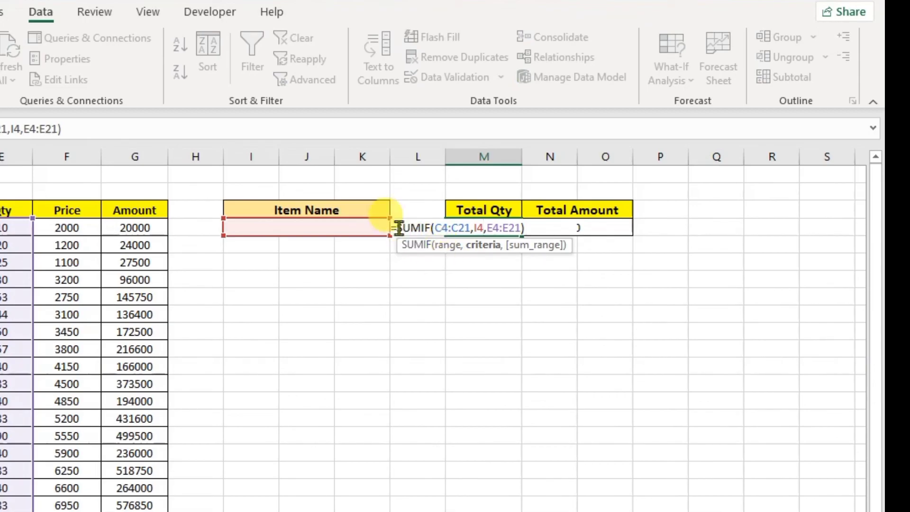
- Begin wrapping the Total Qty formula in IF( with the =0,"" blank-if-zero test
left_click(396, 231)
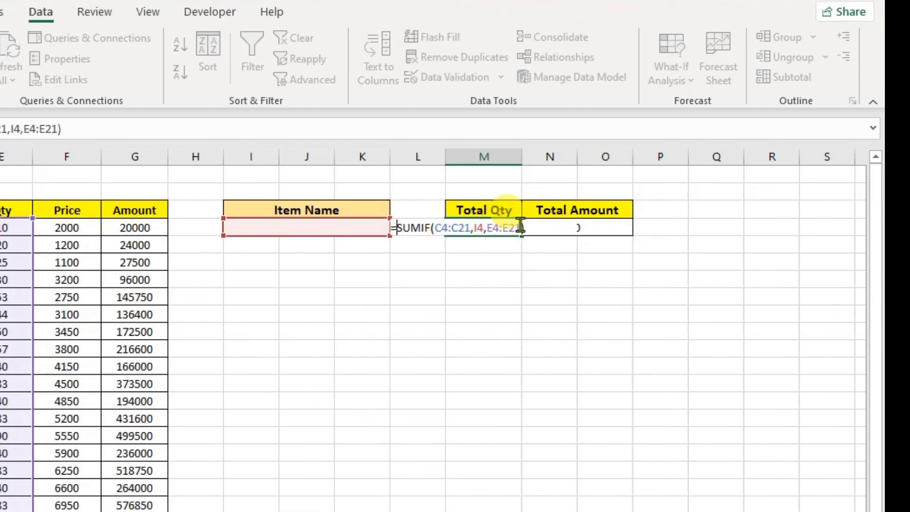
type("if")
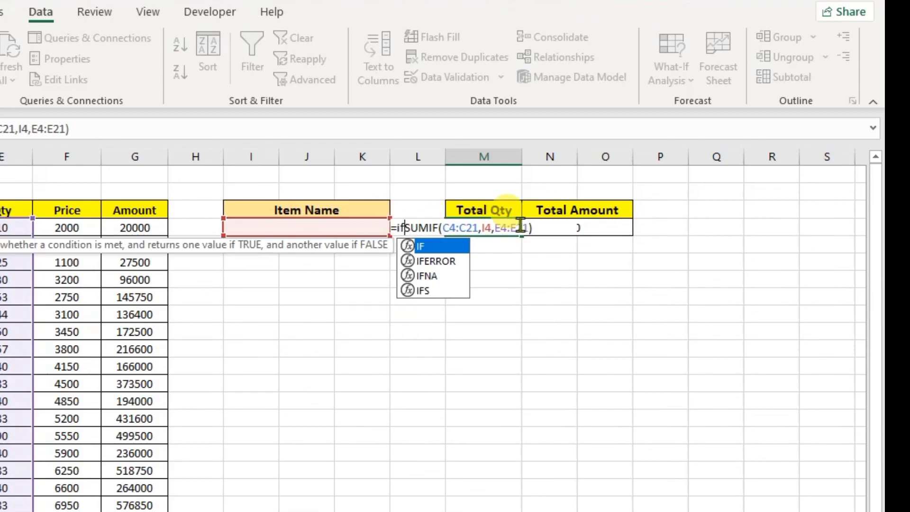
type("(")
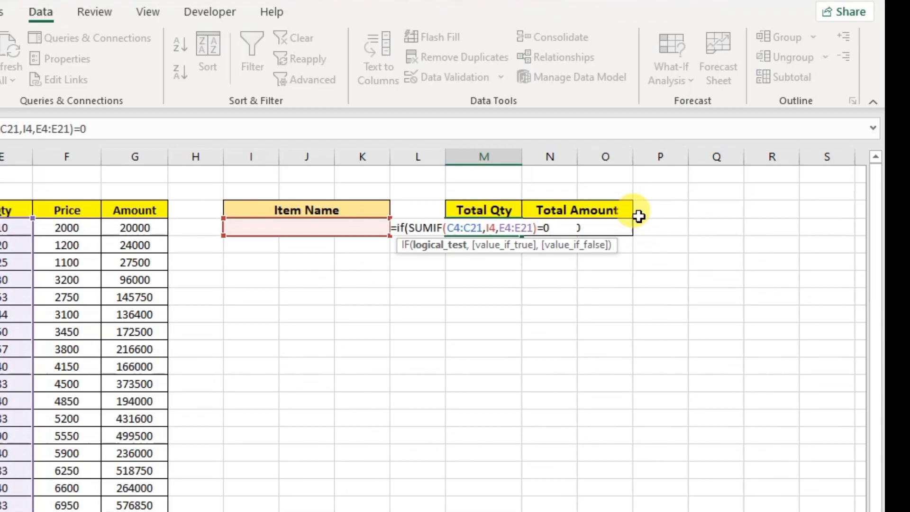
type(",")
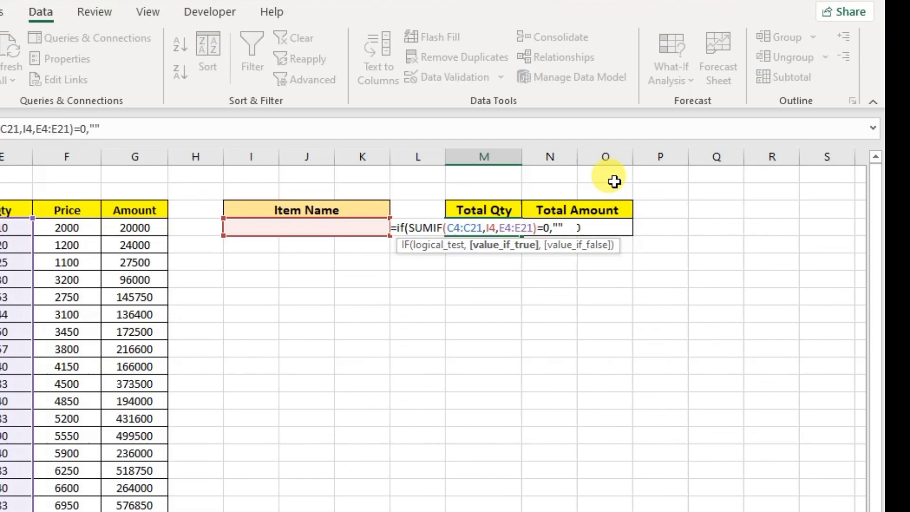
type(",")
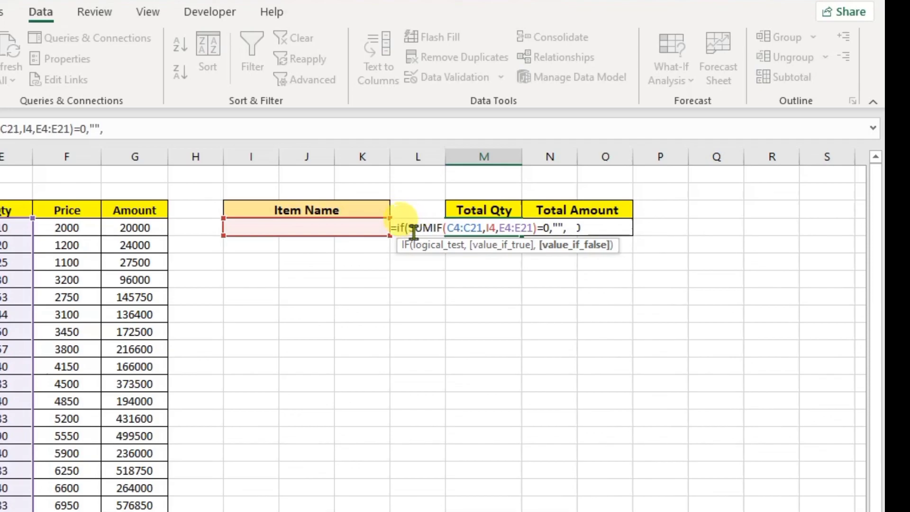
- Add SUMIF(C4:C21,I4,E4:E21) as the IF's false value, close it, and commit
left_click_drag(408, 227, 535, 240)
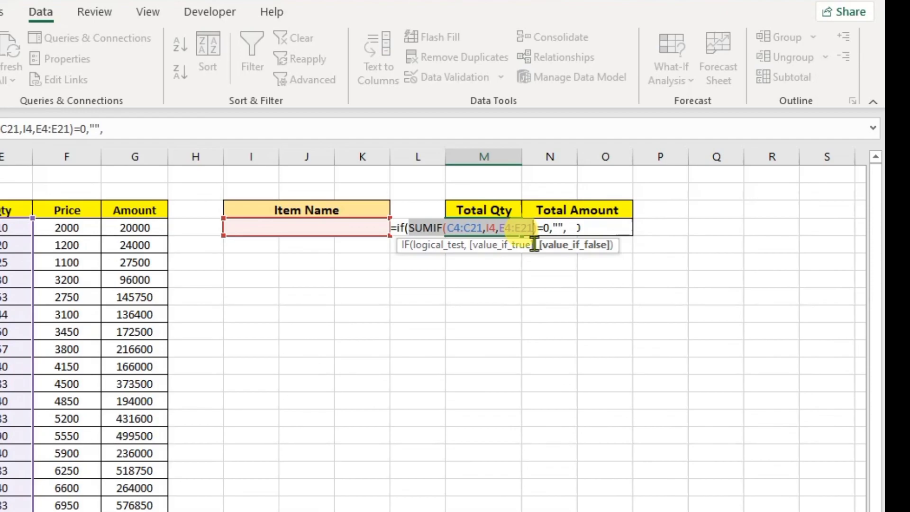
left_click(587, 228)
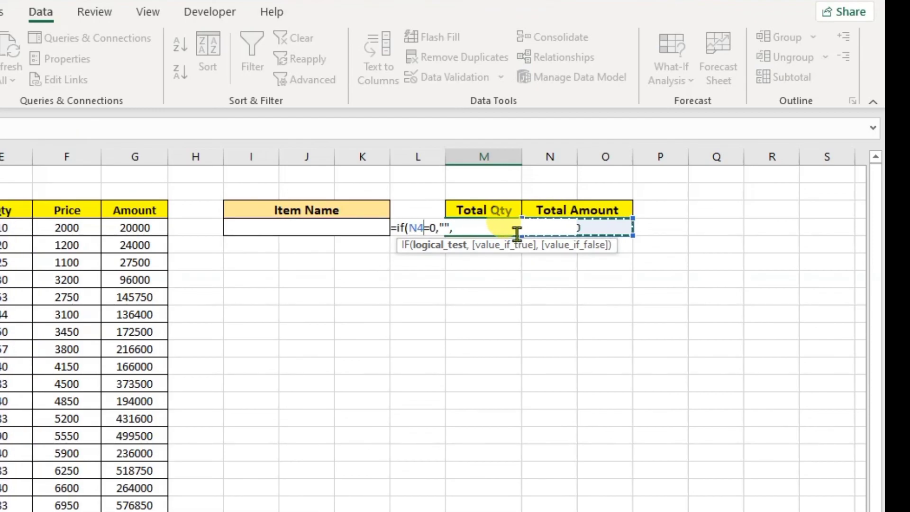
key("ctrl+z")
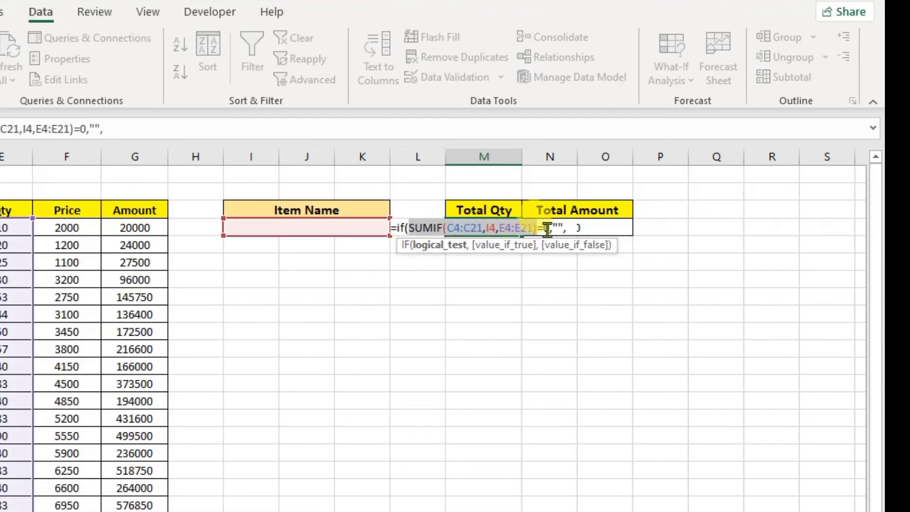
left_click(531, 228)
left_click(568, 228)
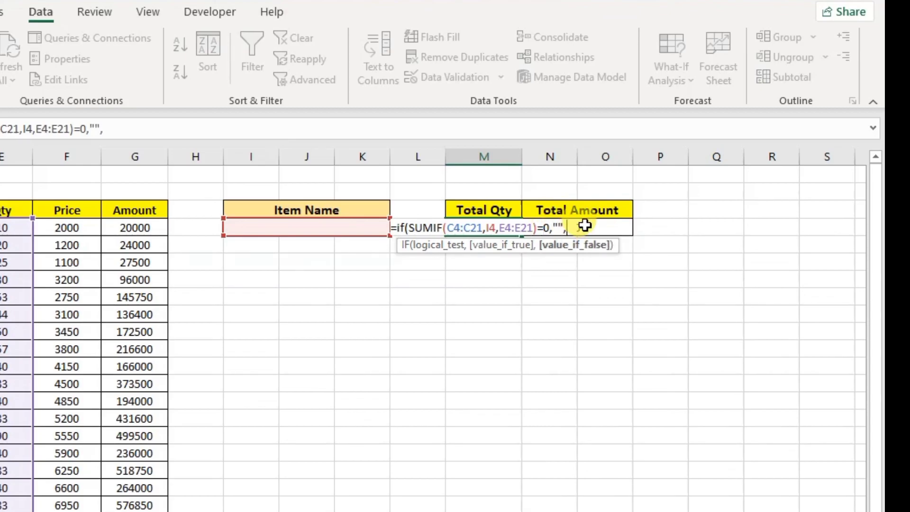
key("ctrl+v")
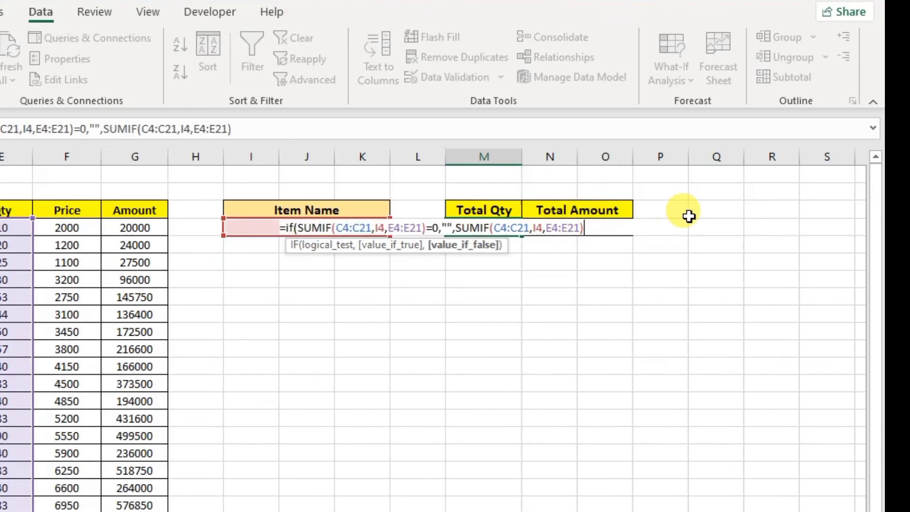
type(")")
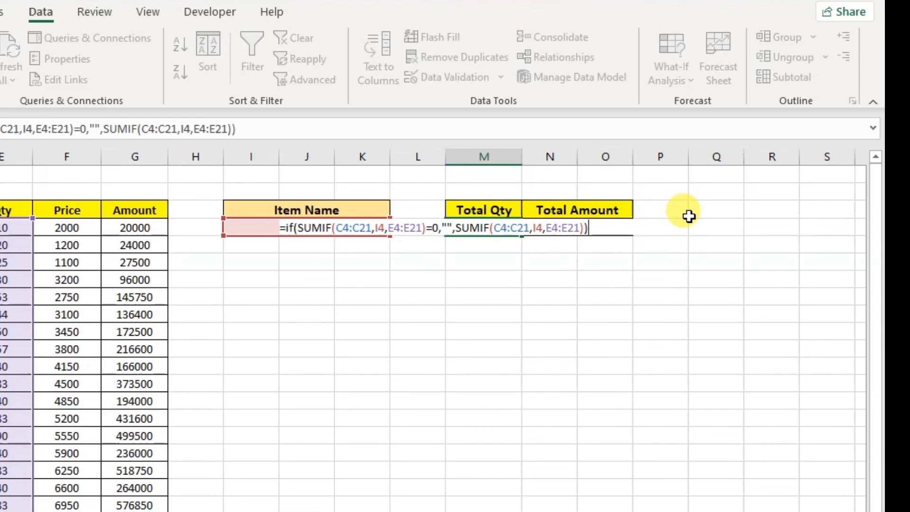
key("Return")
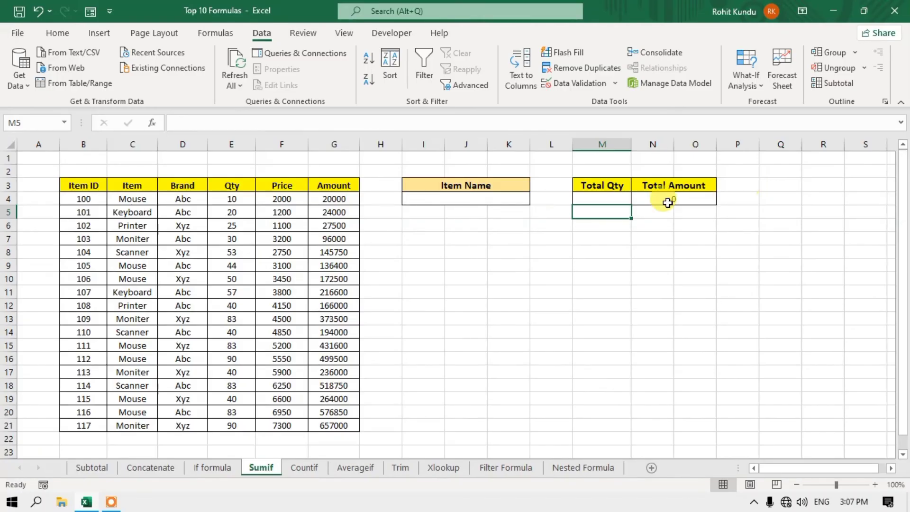
left_click(615, 197)
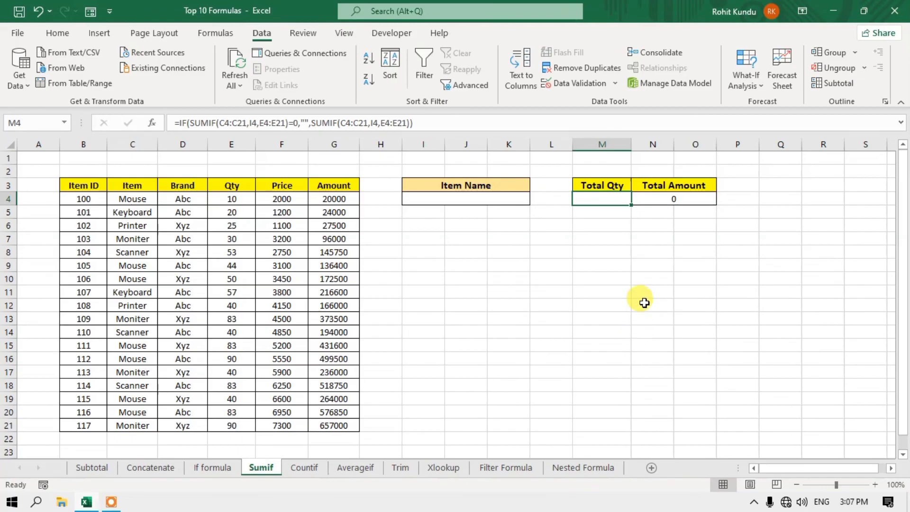
left_click(470, 202)
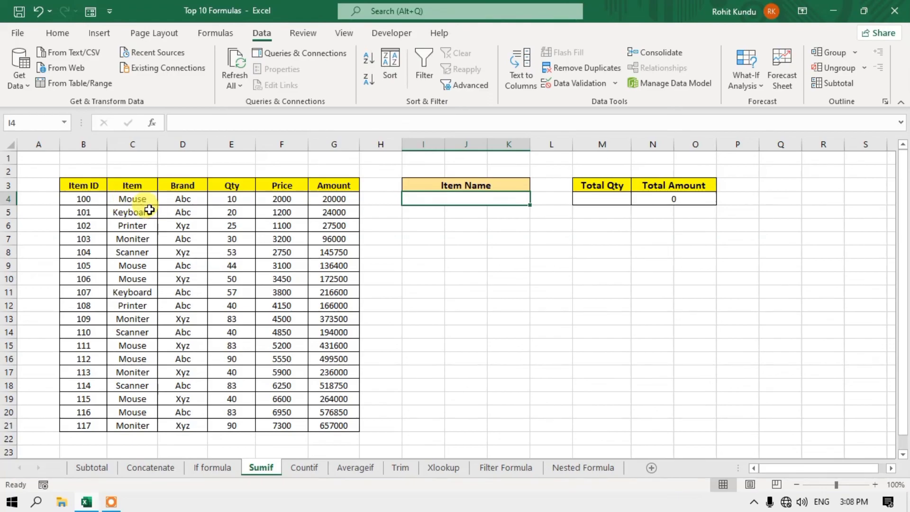
left_click(135, 200)
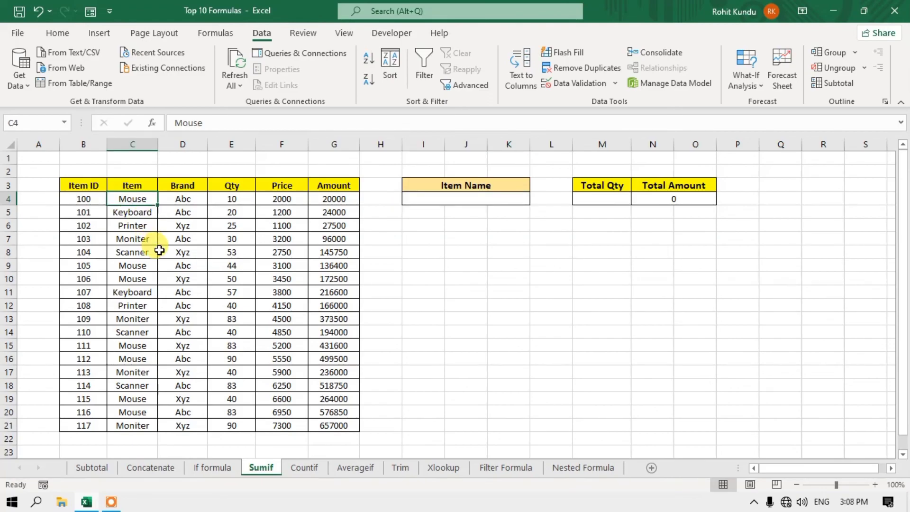
key("ctrl+c")
left_click(476, 202)
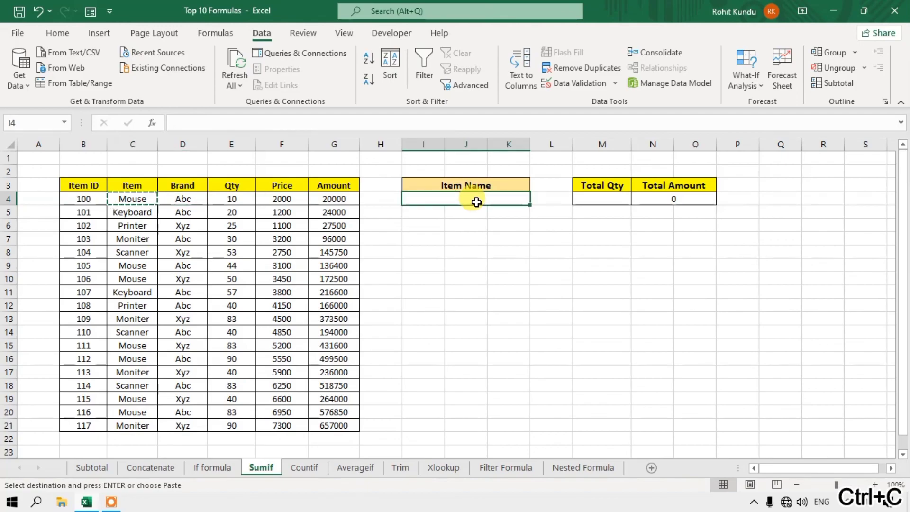
key("Return")
left_click(594, 199)
left_click(473, 200)
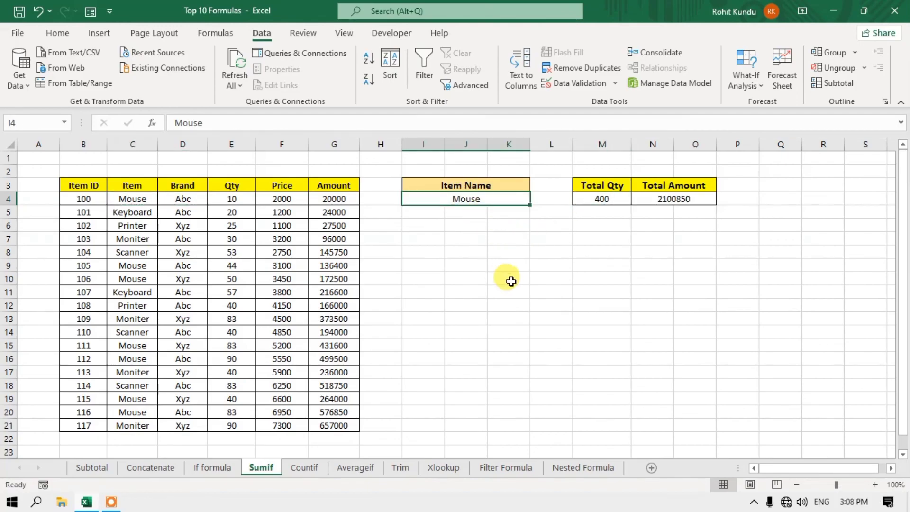
key("Delete")
left_click(616, 199)
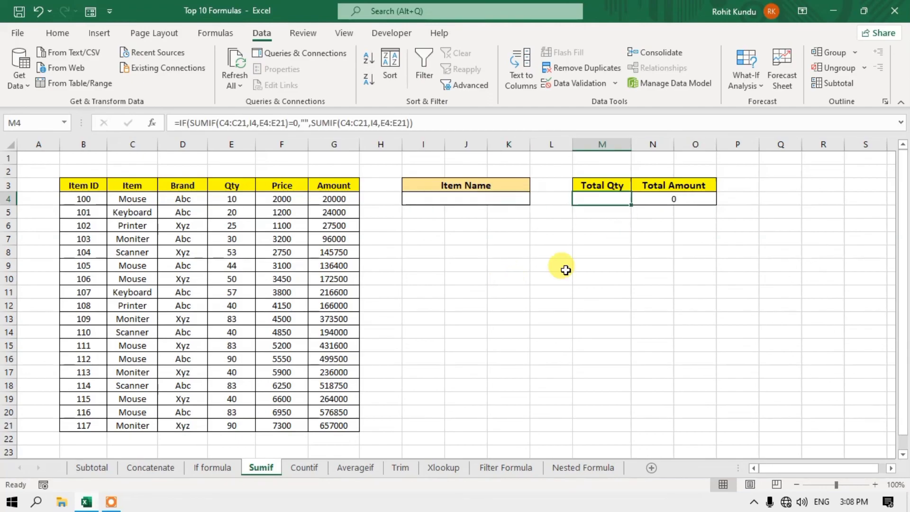
left_click(506, 249)
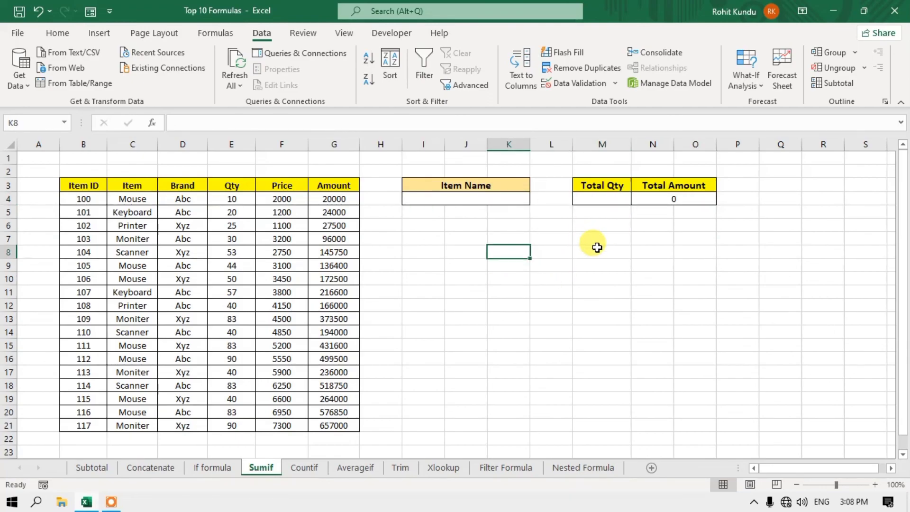